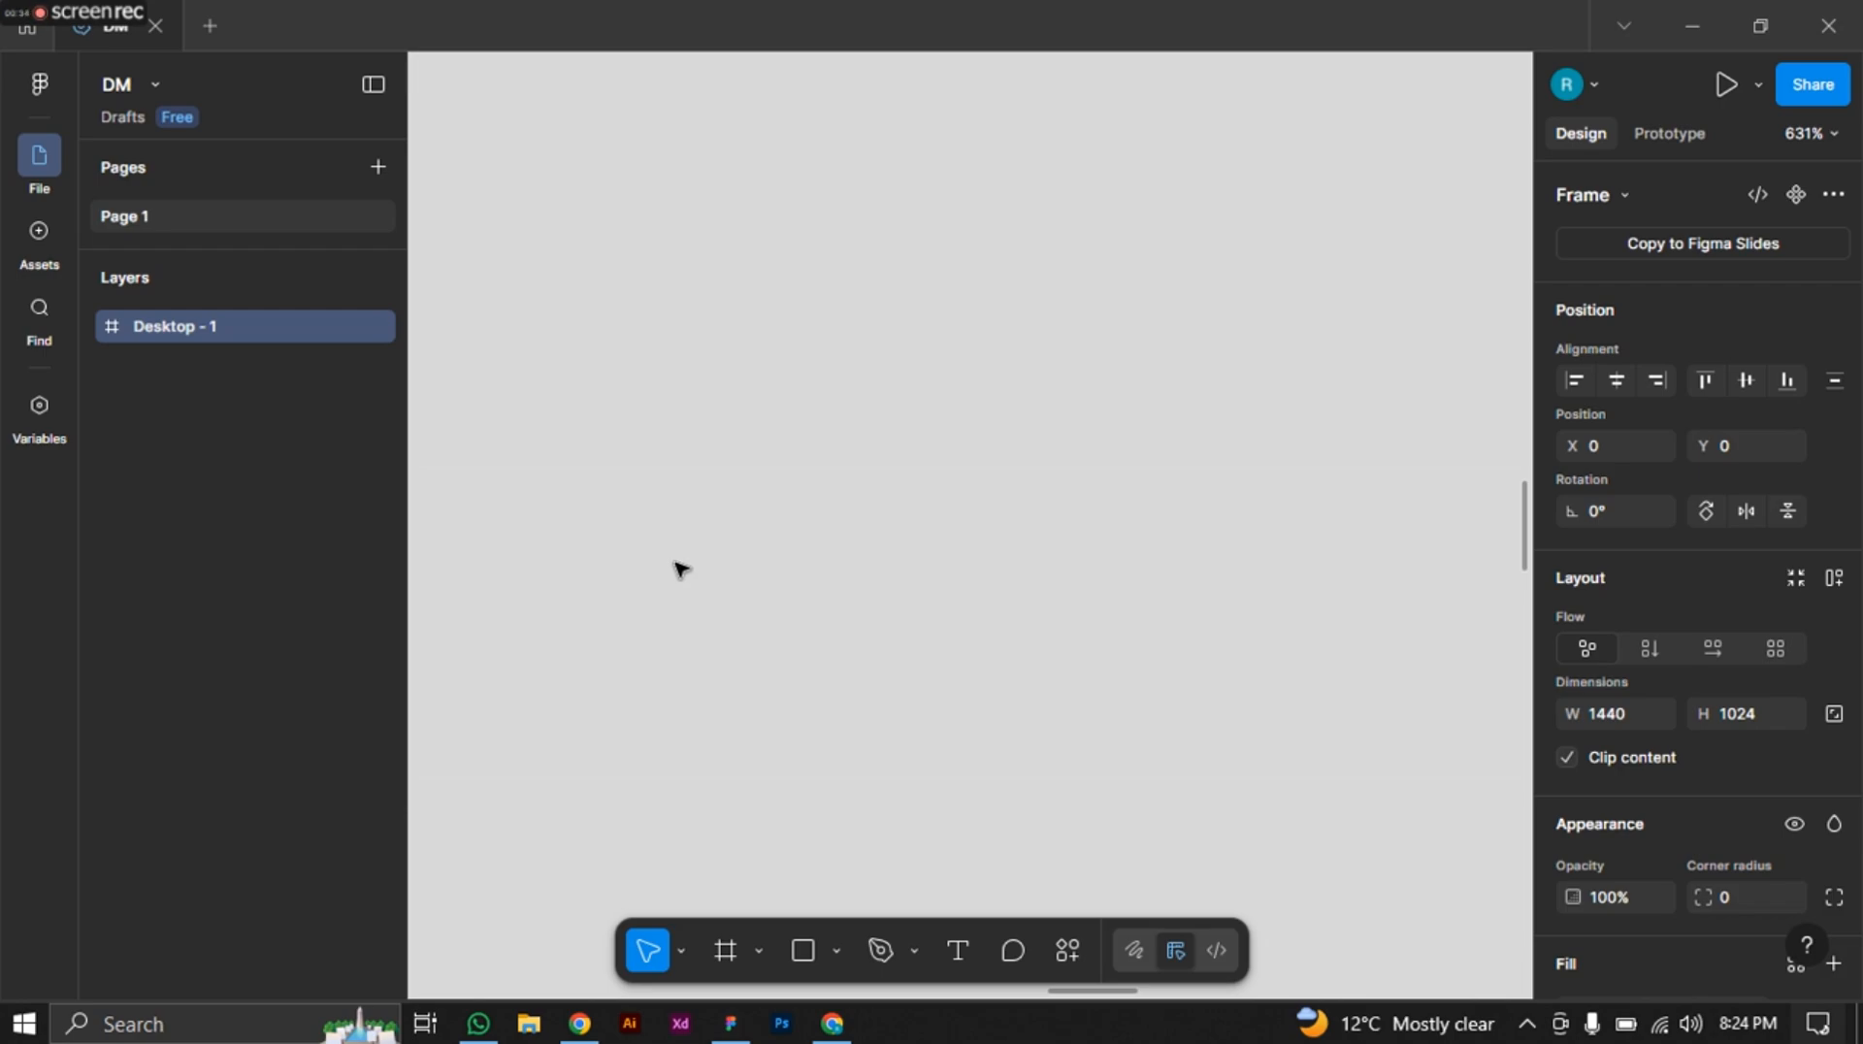
# Delete the blurred grey rectangle from inside the desktop frame.
pyautogui.scroll(-1, 686, 570)
pyautogui.scroll(-5, 776, 552)
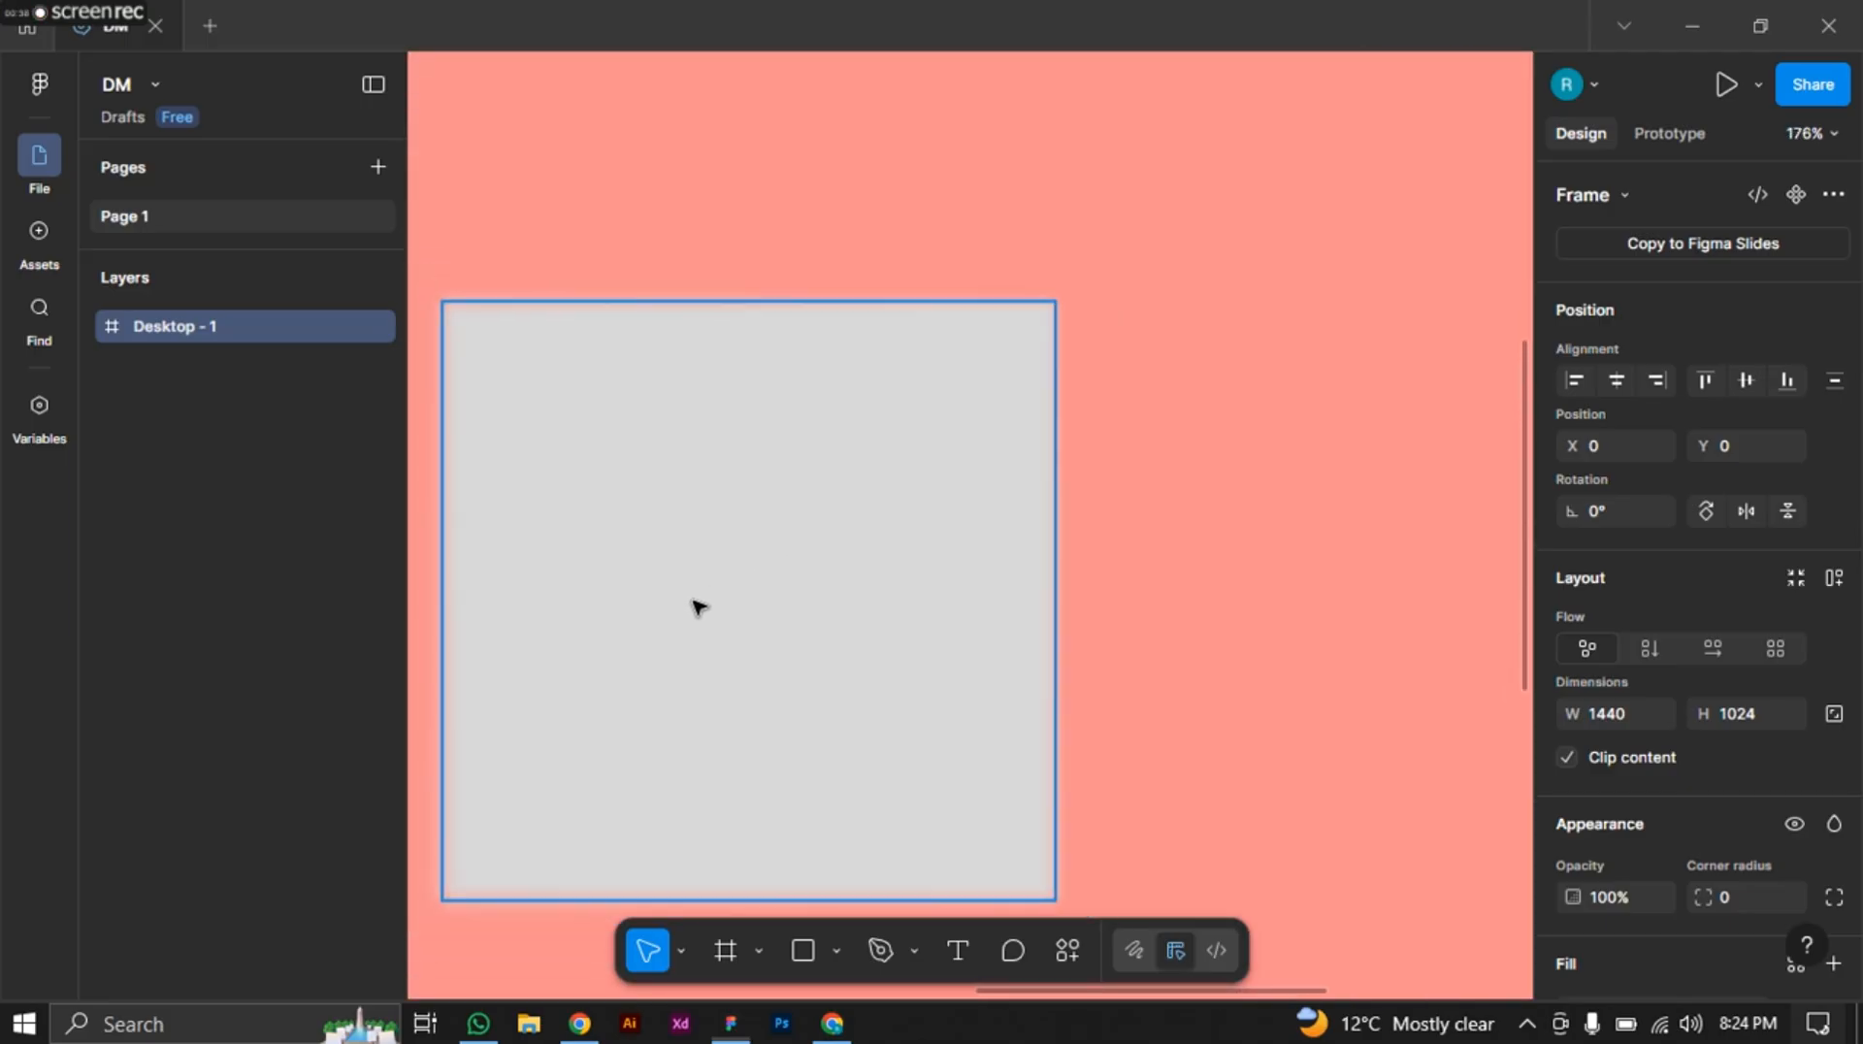
pyautogui.moveTo(692, 592); pyautogui.dragTo(1000, 493)
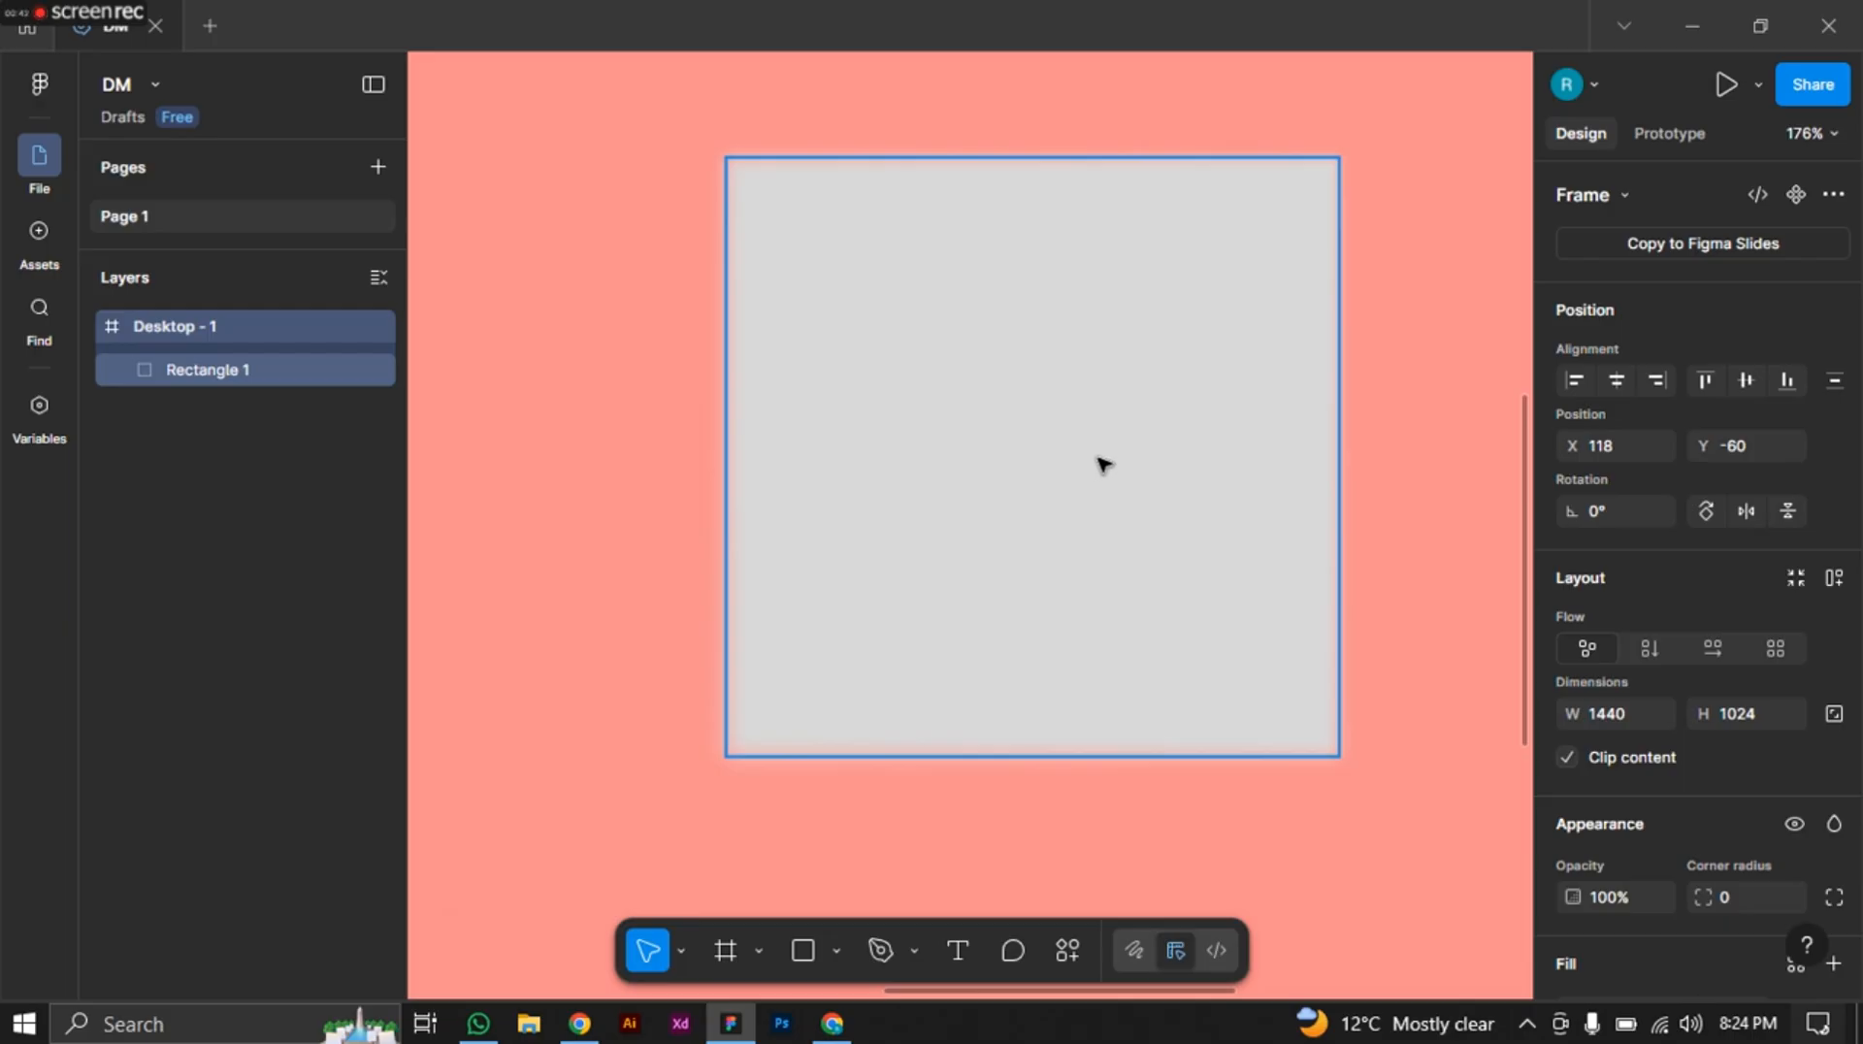
pyautogui.hscroll(3, 1098, 465)
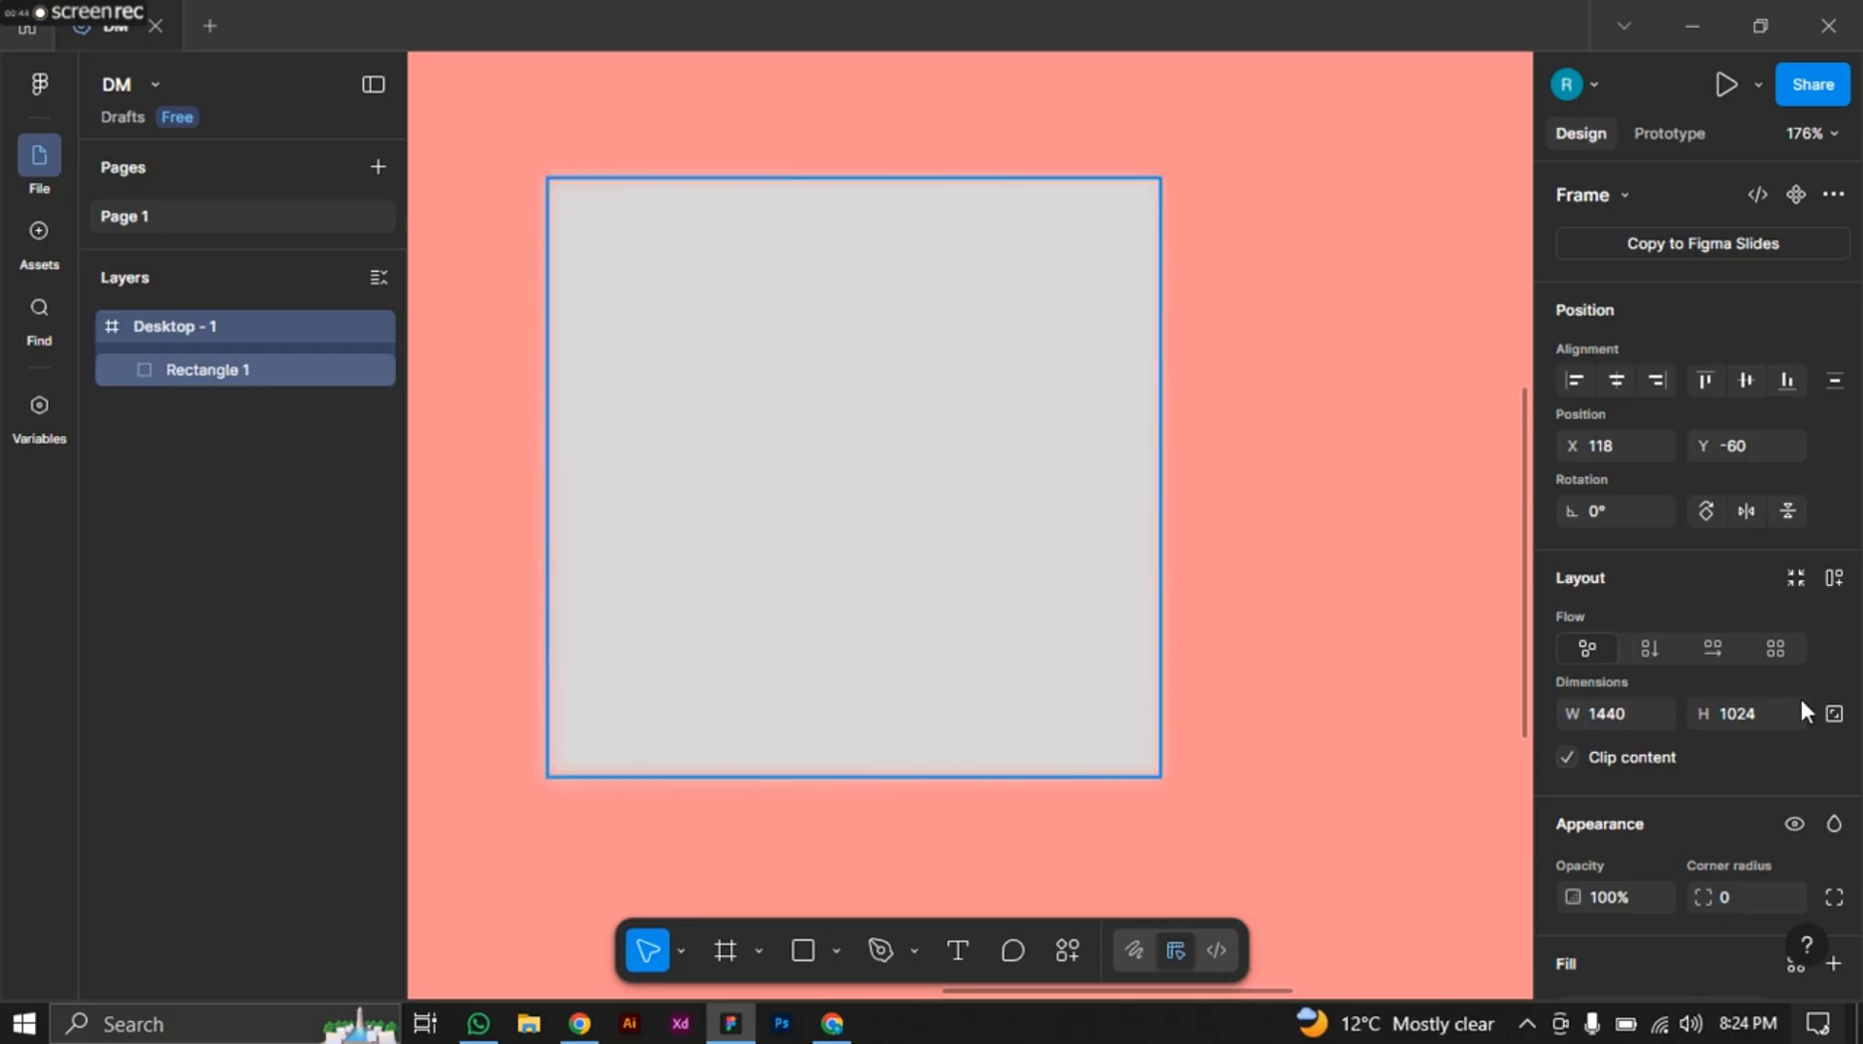
pyautogui.scroll(-6, 1656, 744)
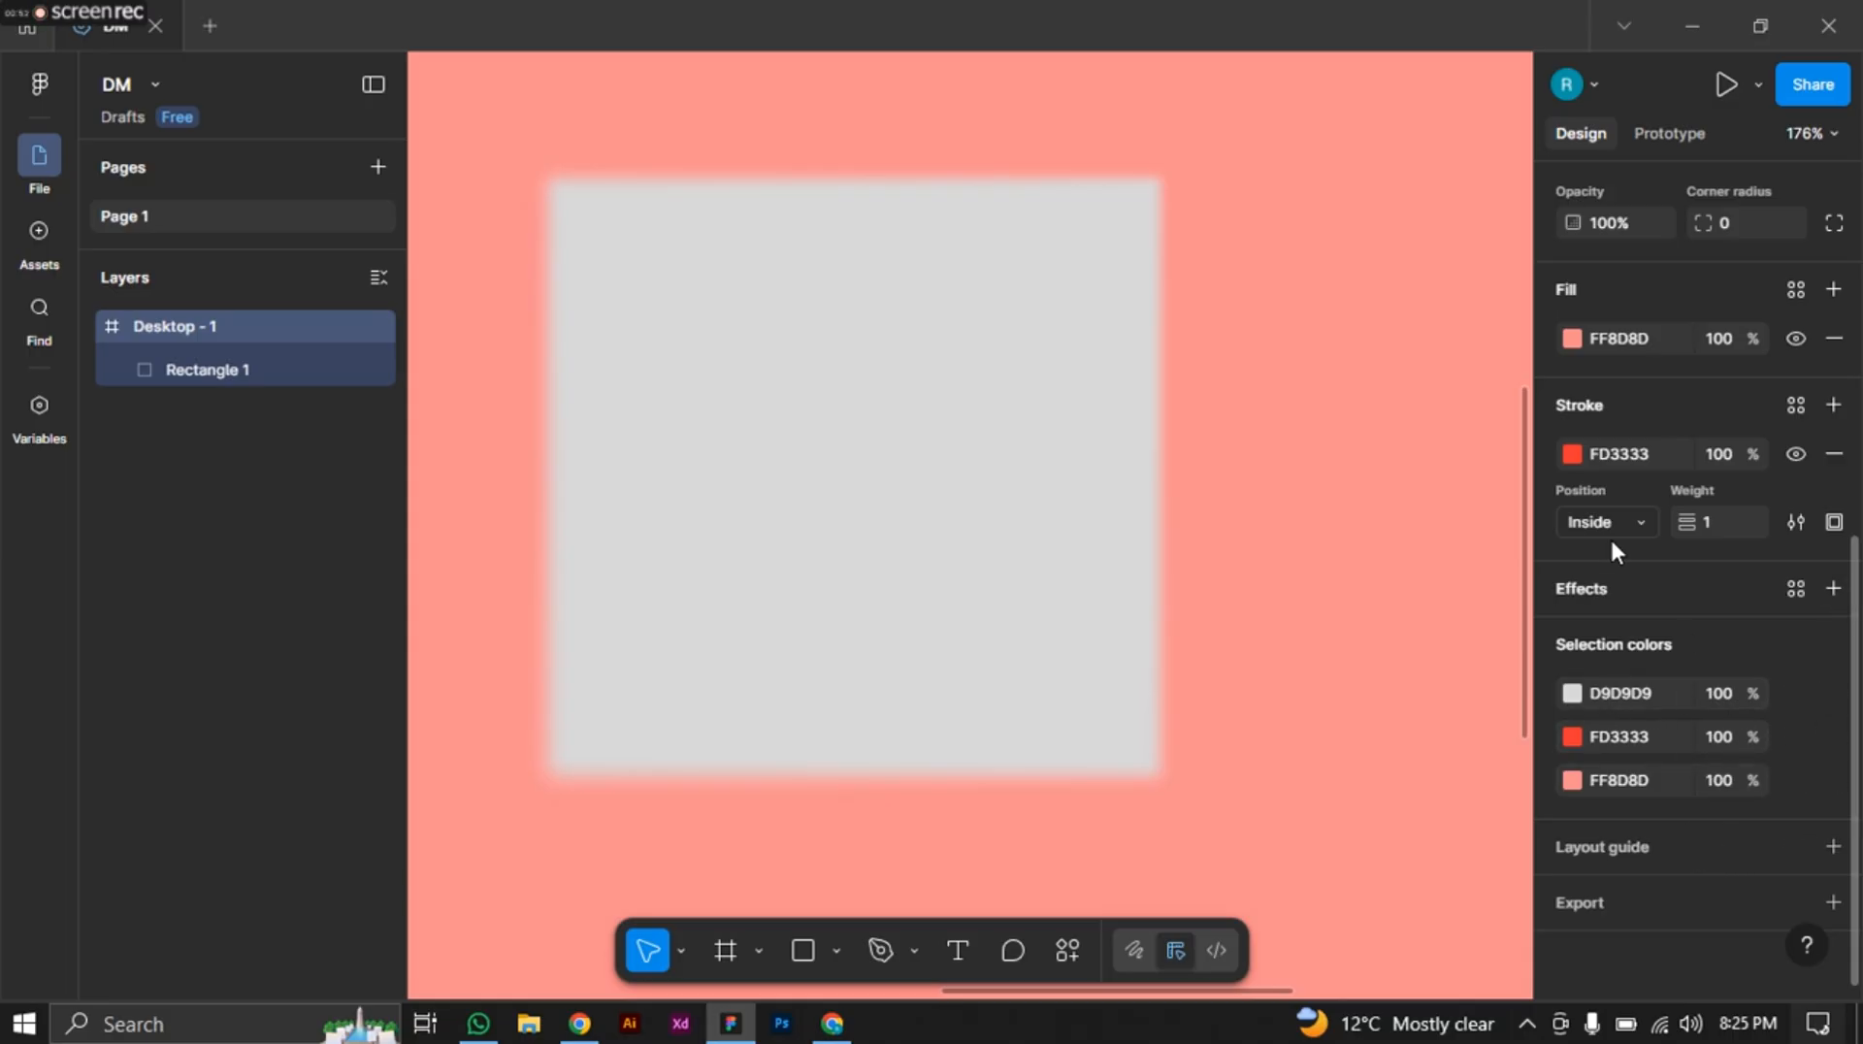
pyautogui.click(852, 438)
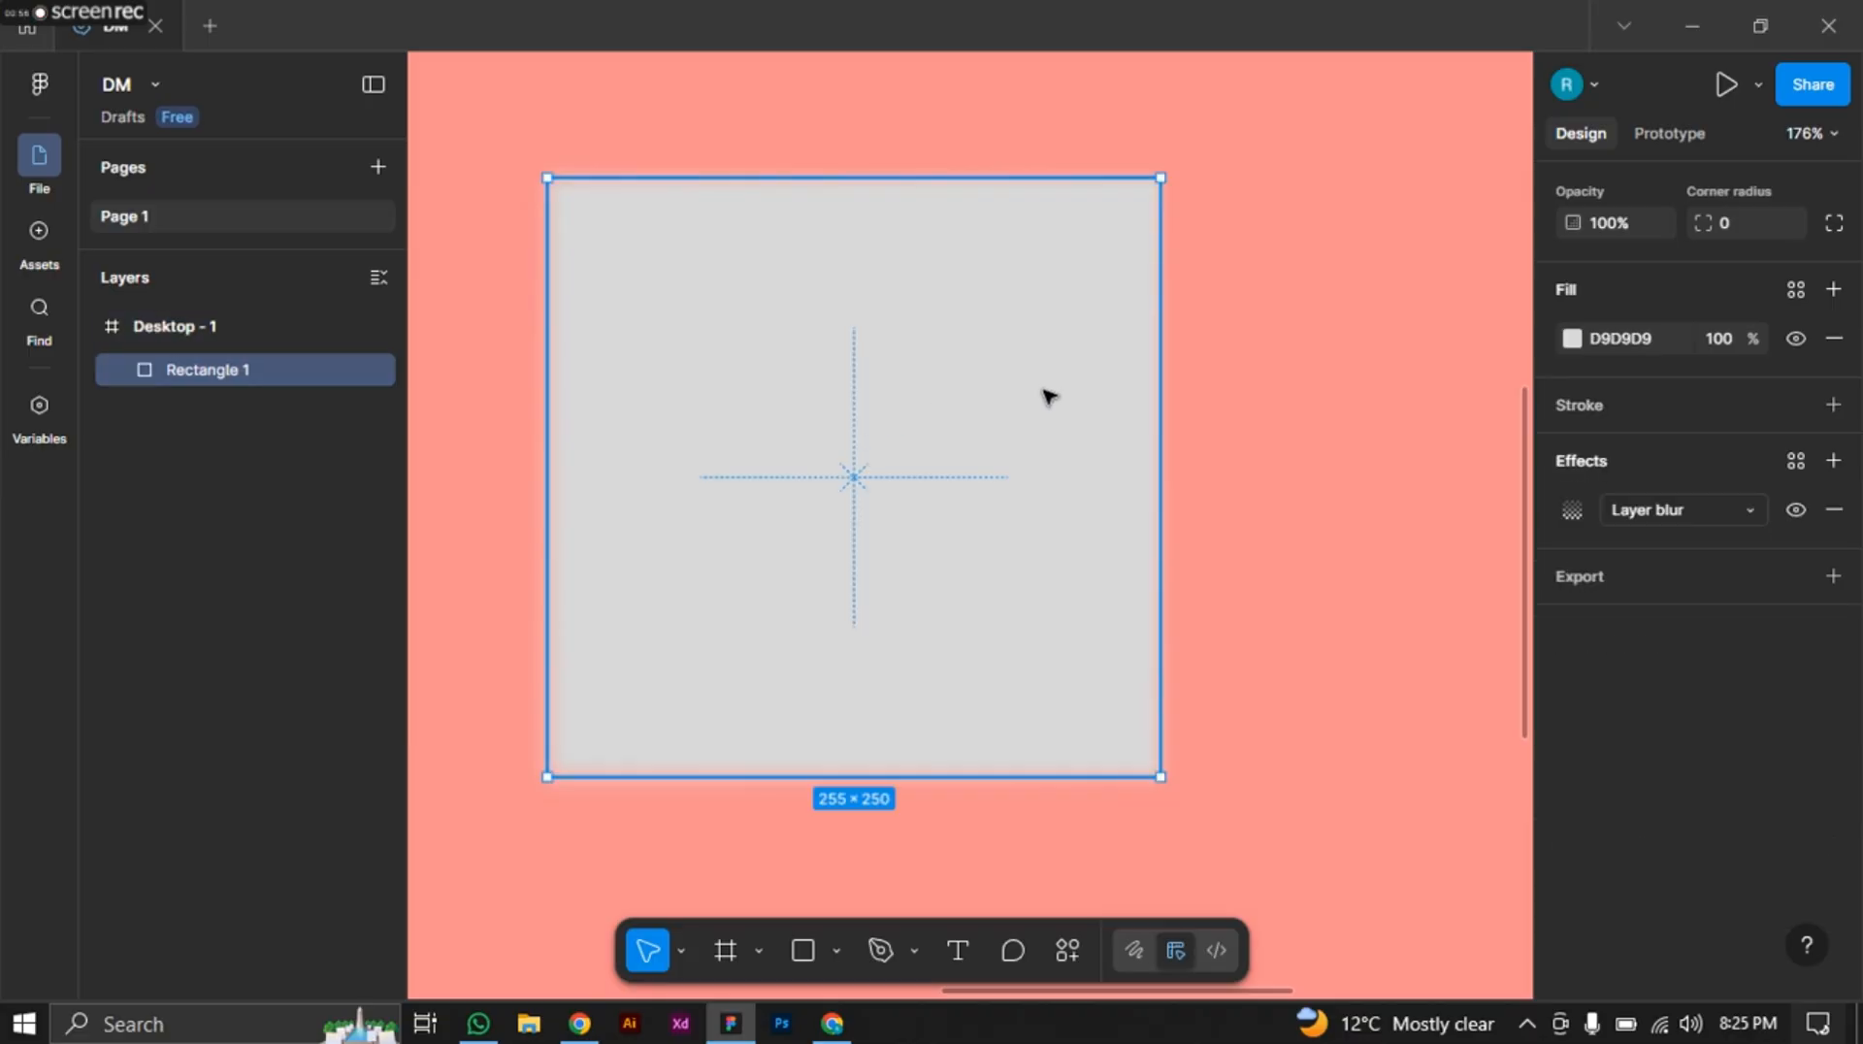
pyautogui.press('Delete')
pyautogui.click(766, 417)
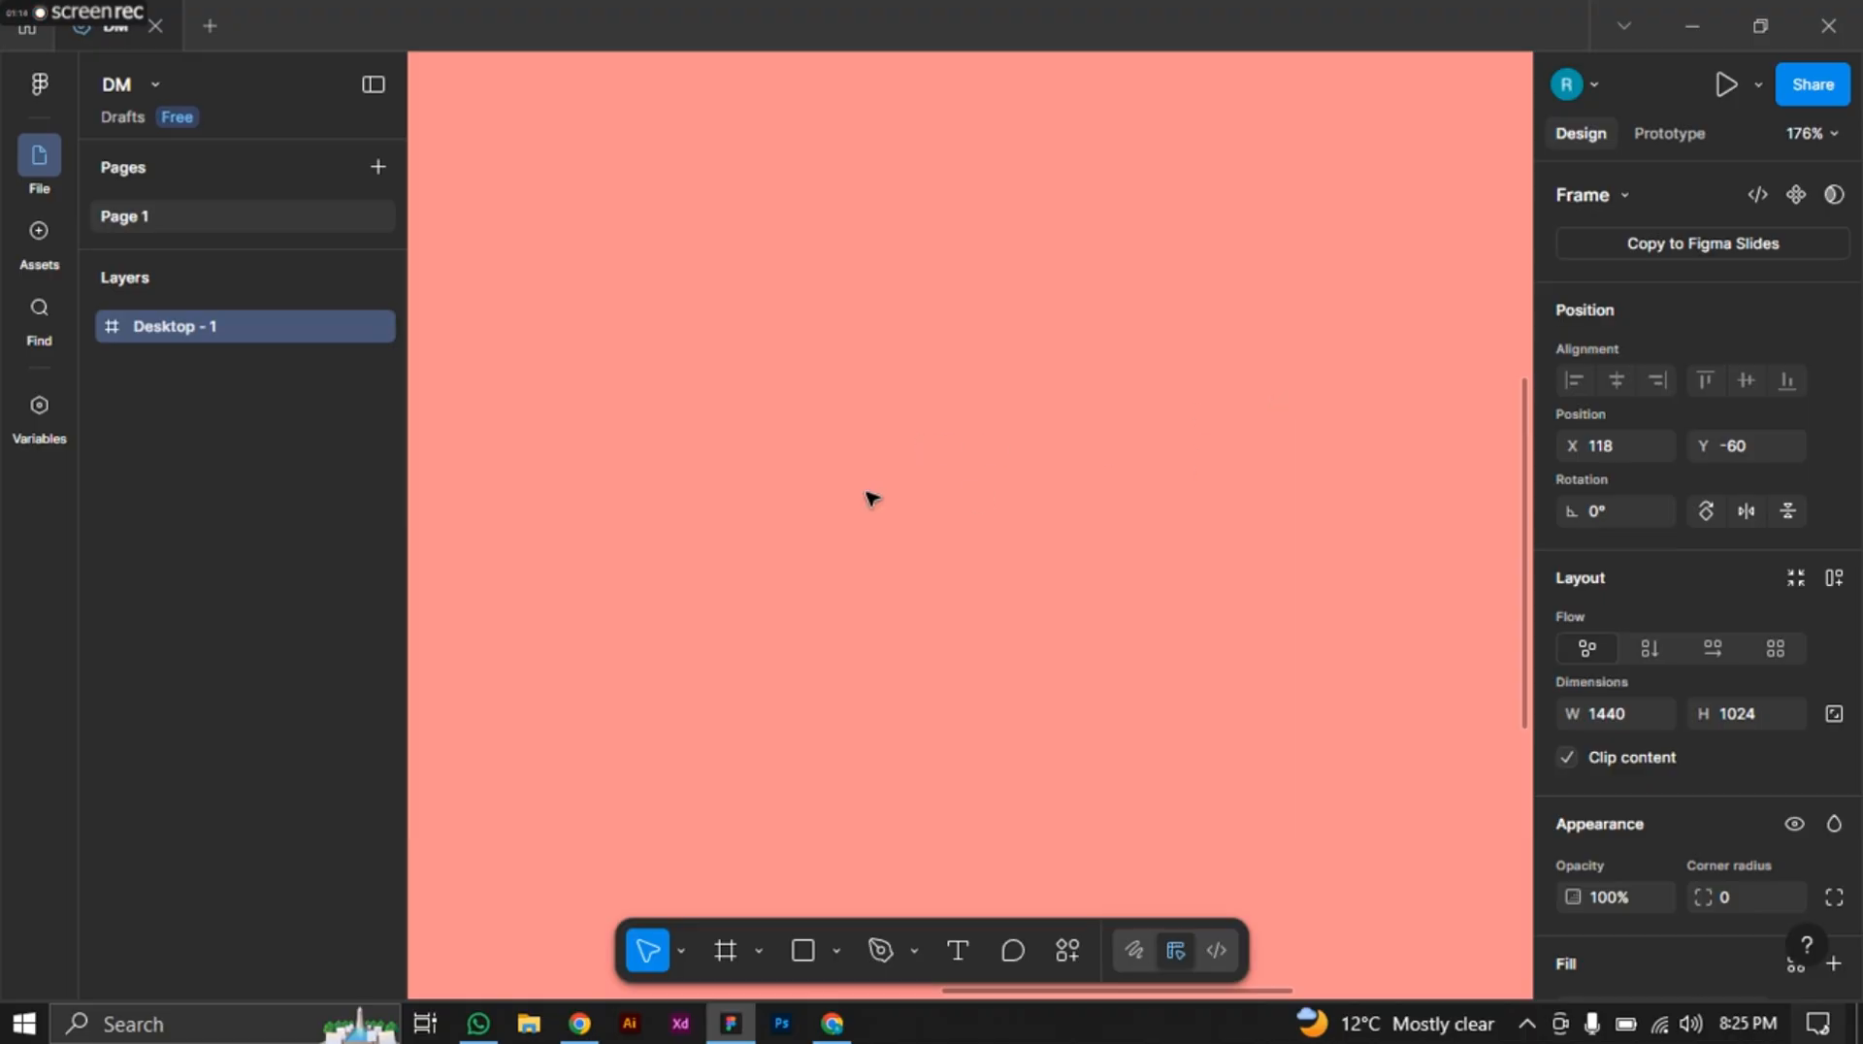
# Change the desktop frame's fill colour to grey A4A3A3.
pyautogui.scroll(2, 958, 474)
pyautogui.scroll(-5, 1750, 458)
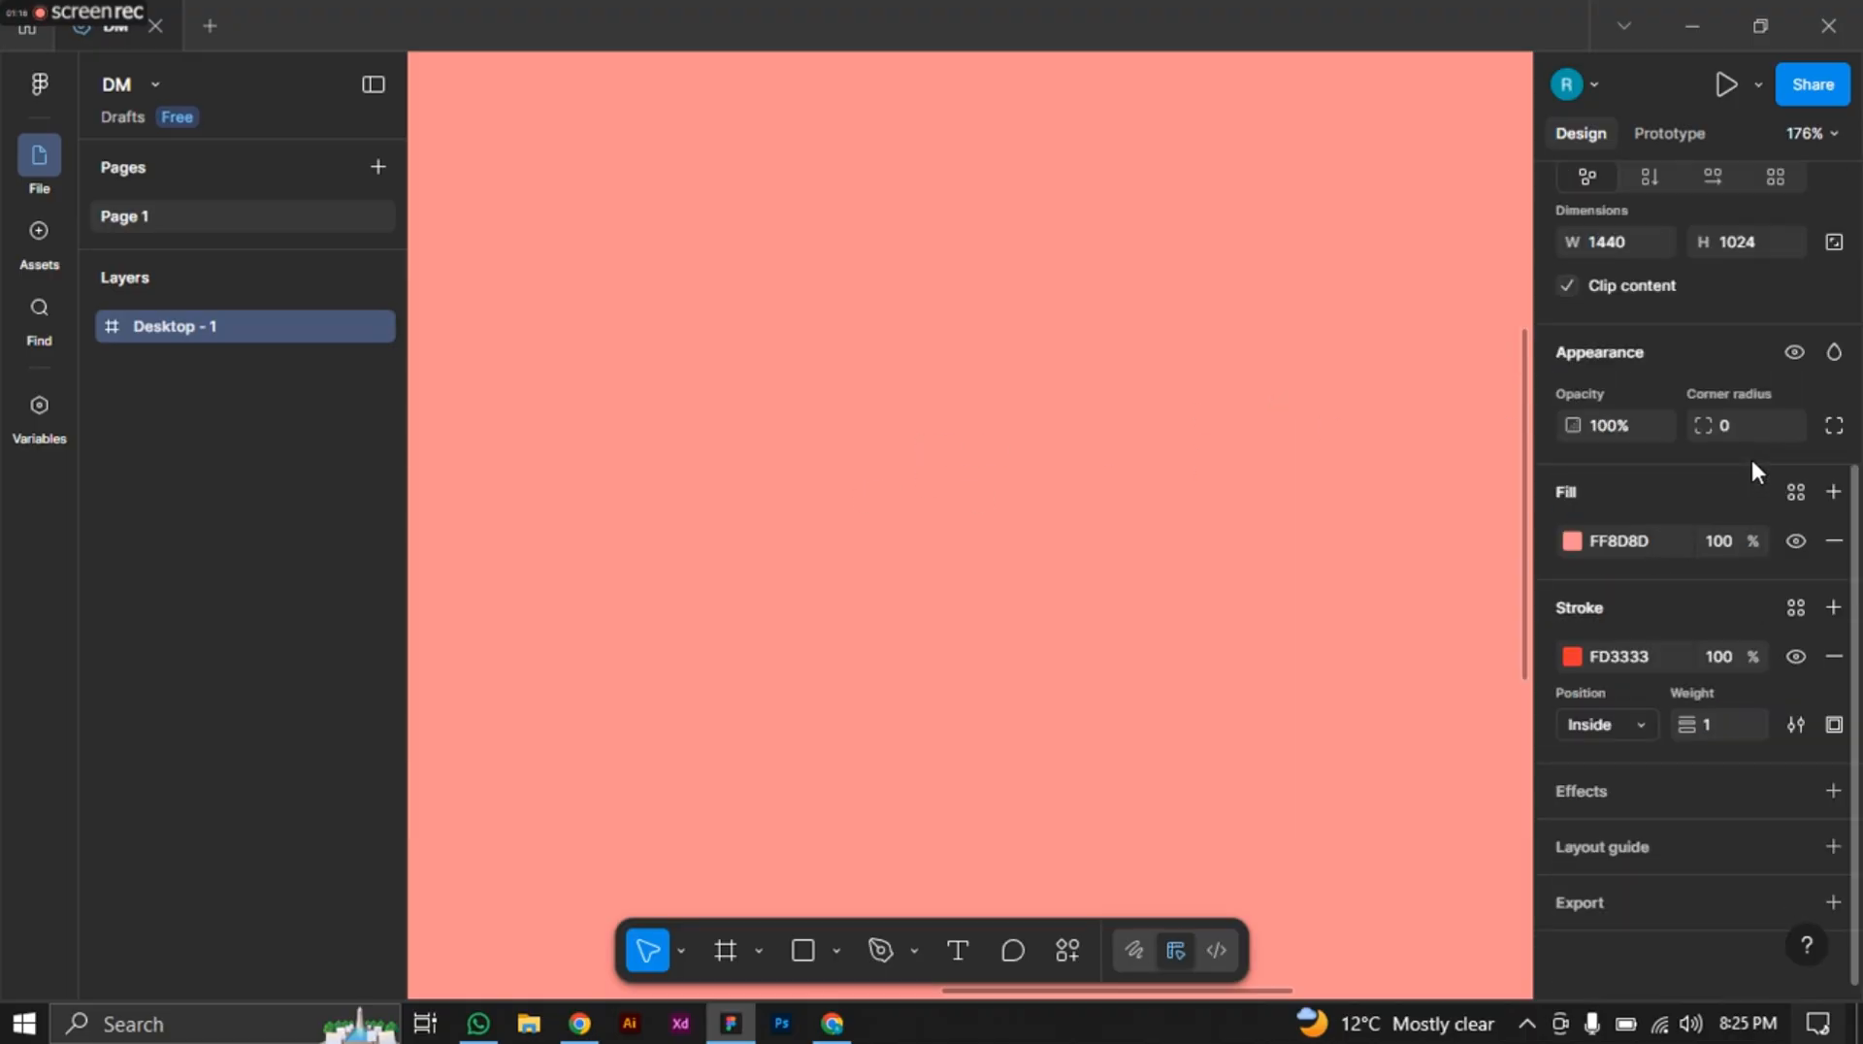
pyautogui.click(1573, 542)
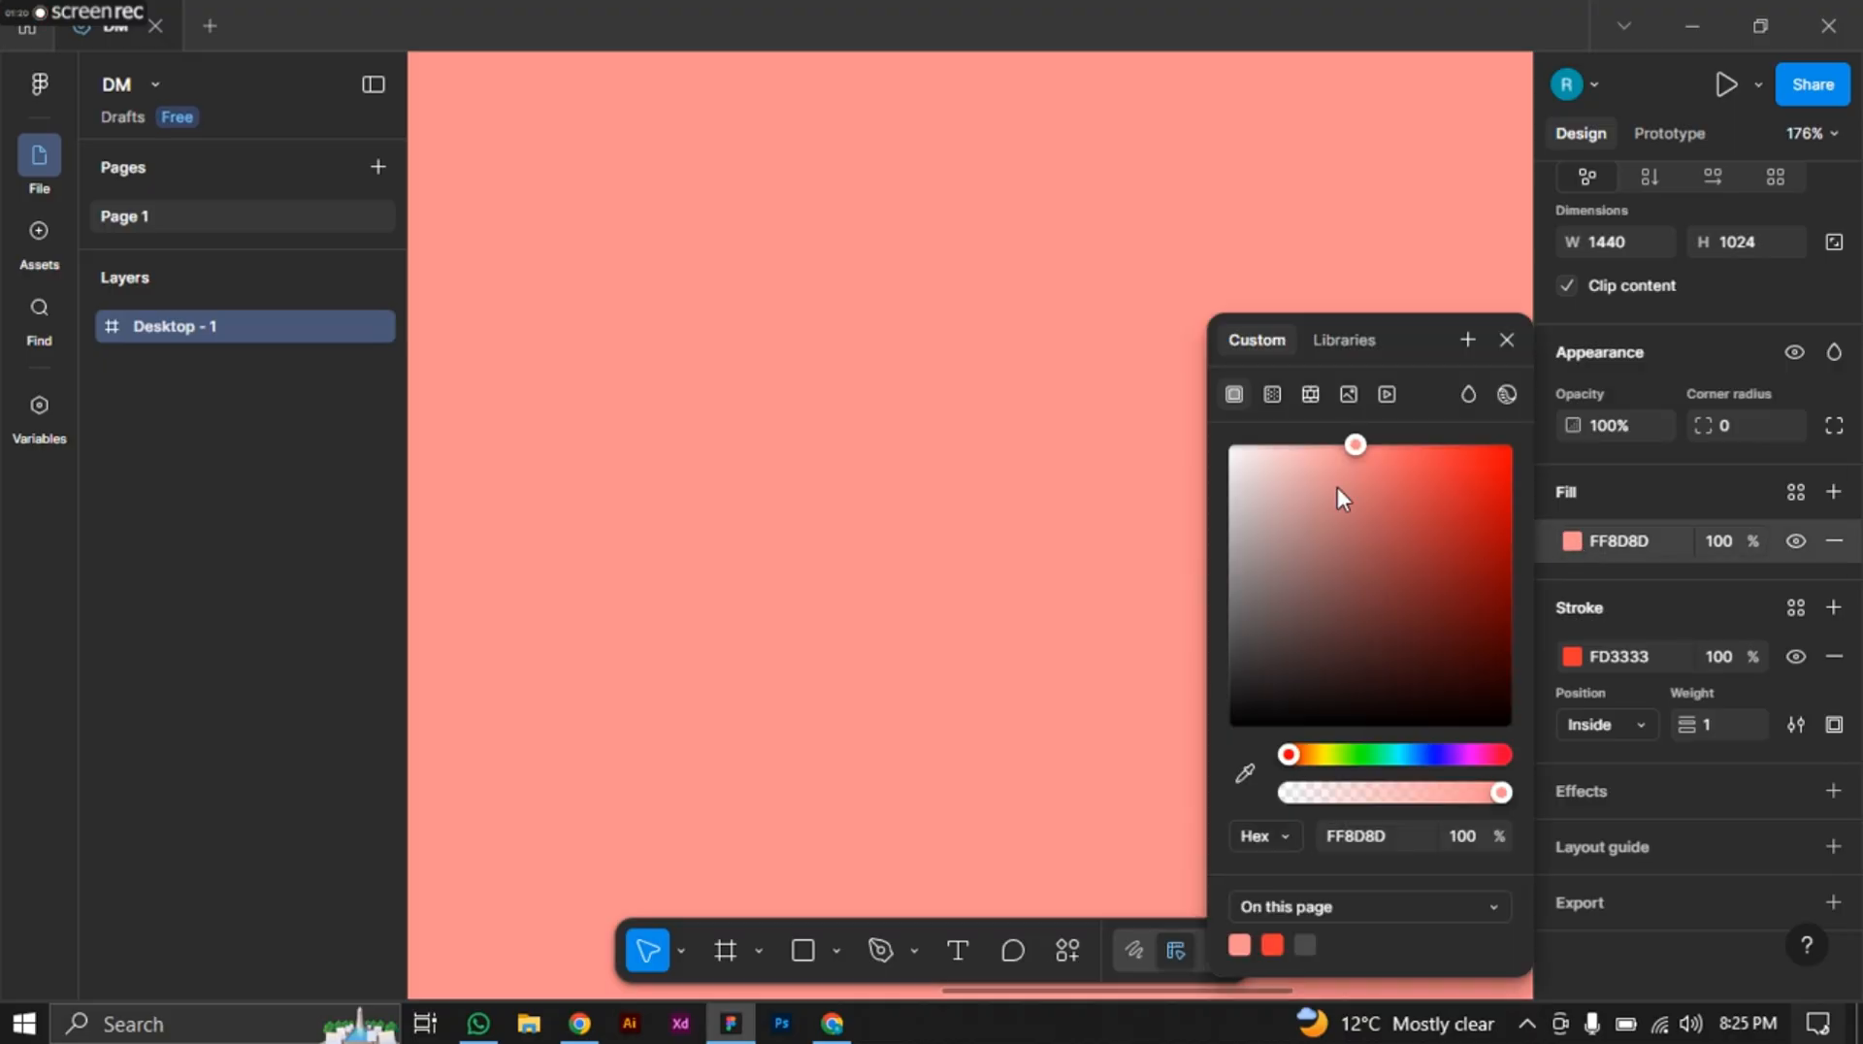
pyautogui.moveTo(1247, 519); pyautogui.dragTo(1231, 556)
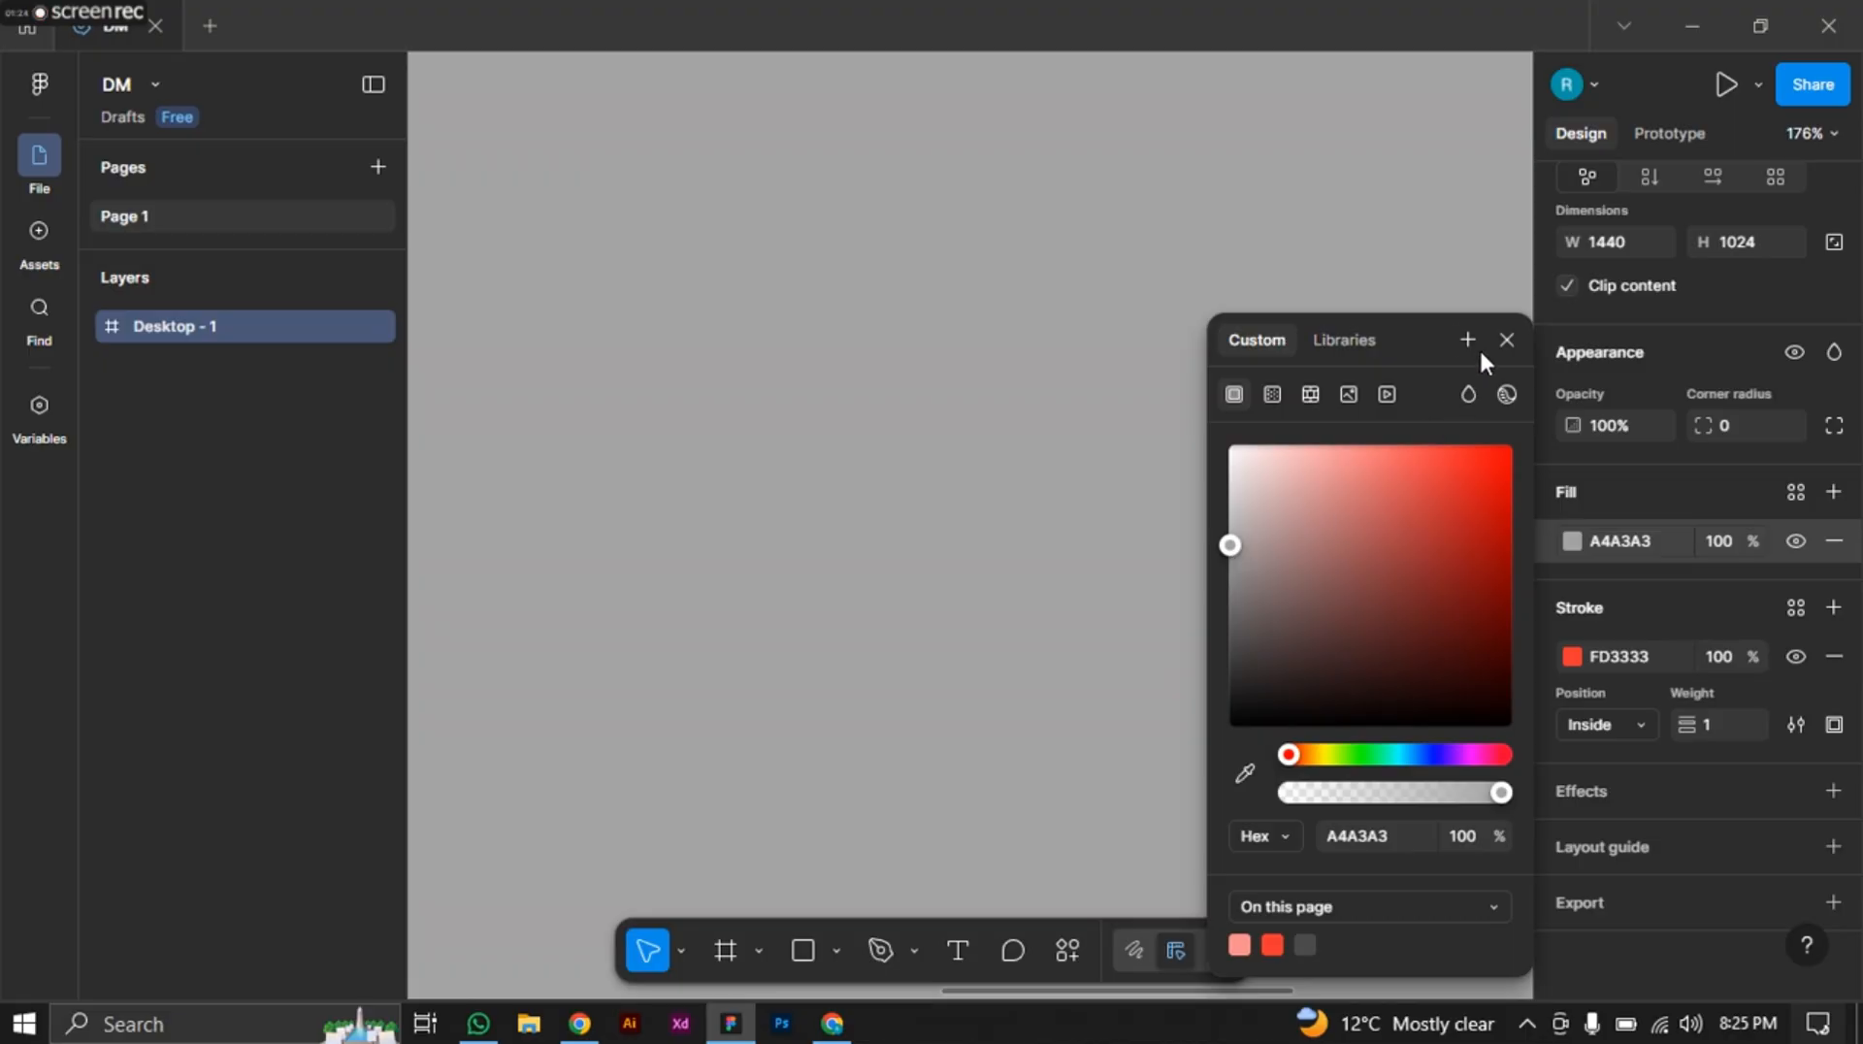
pyautogui.click(1507, 340)
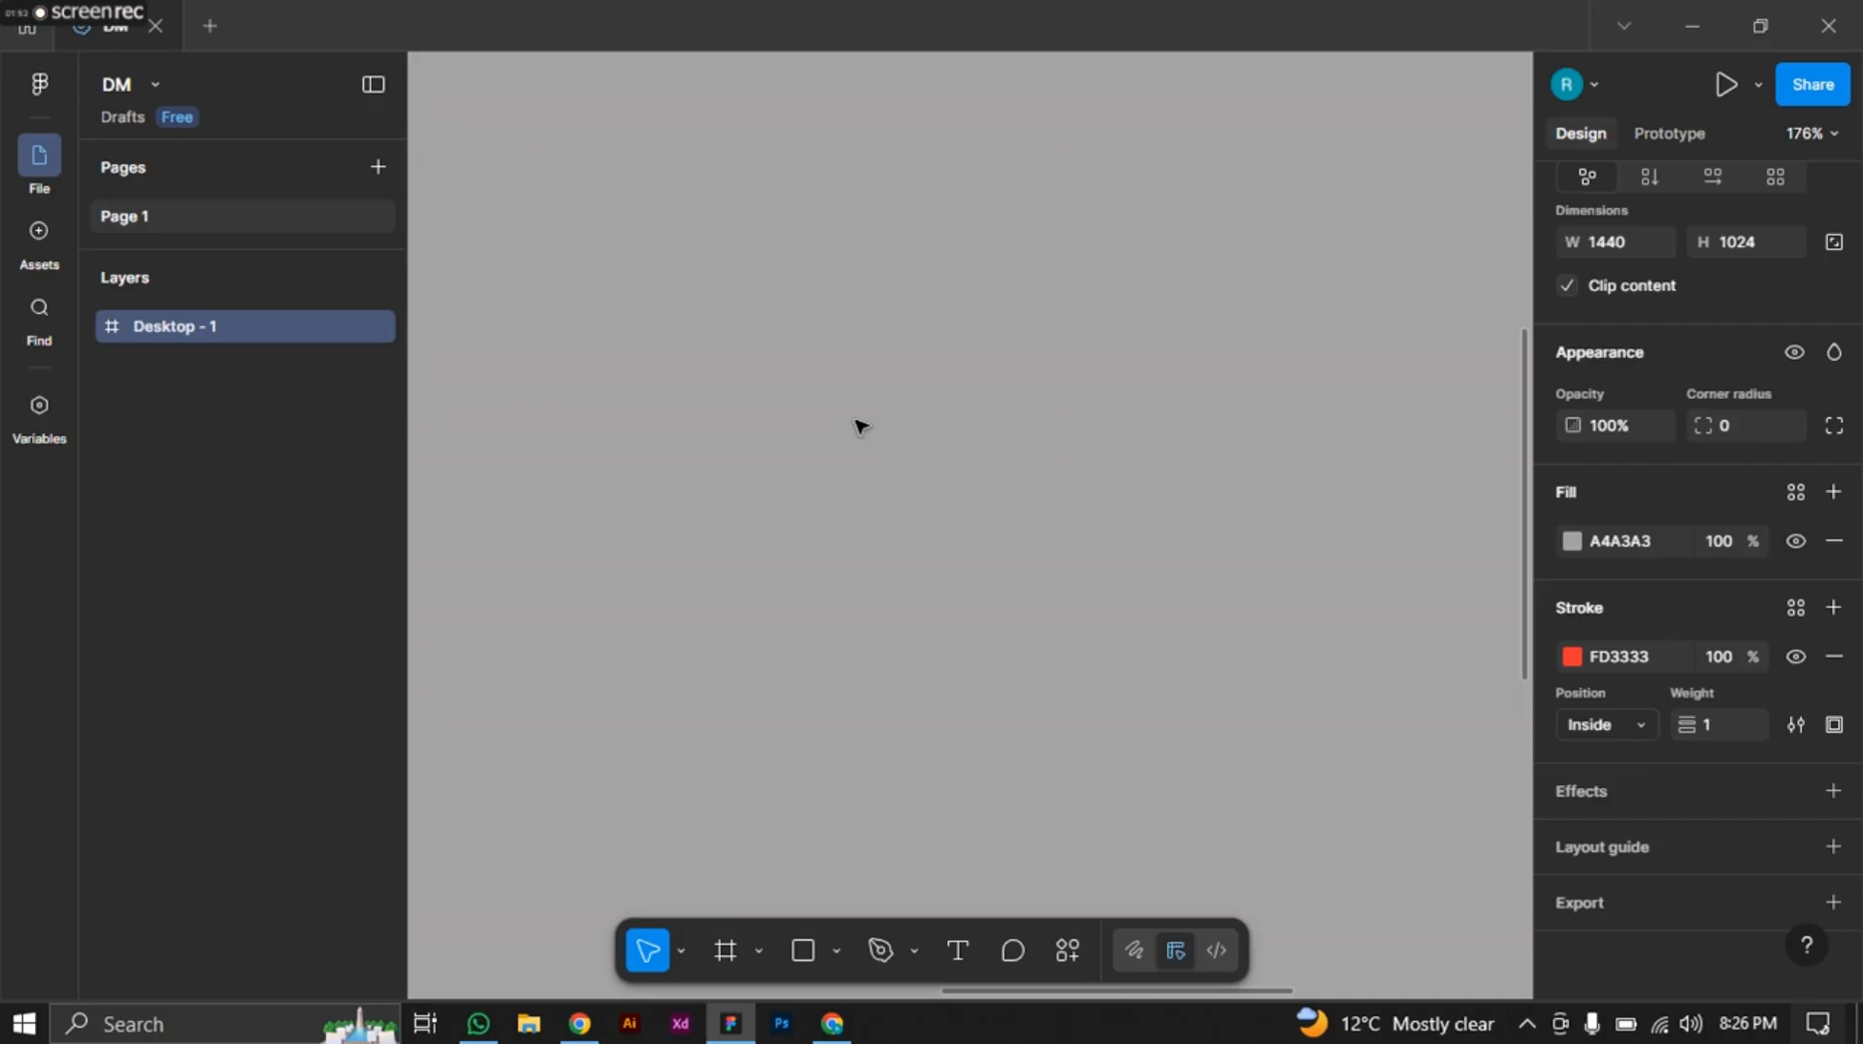
# Add an iPhone 16 preset frame, 393×852, beside the desktop frame.
pyautogui.click(724, 951)
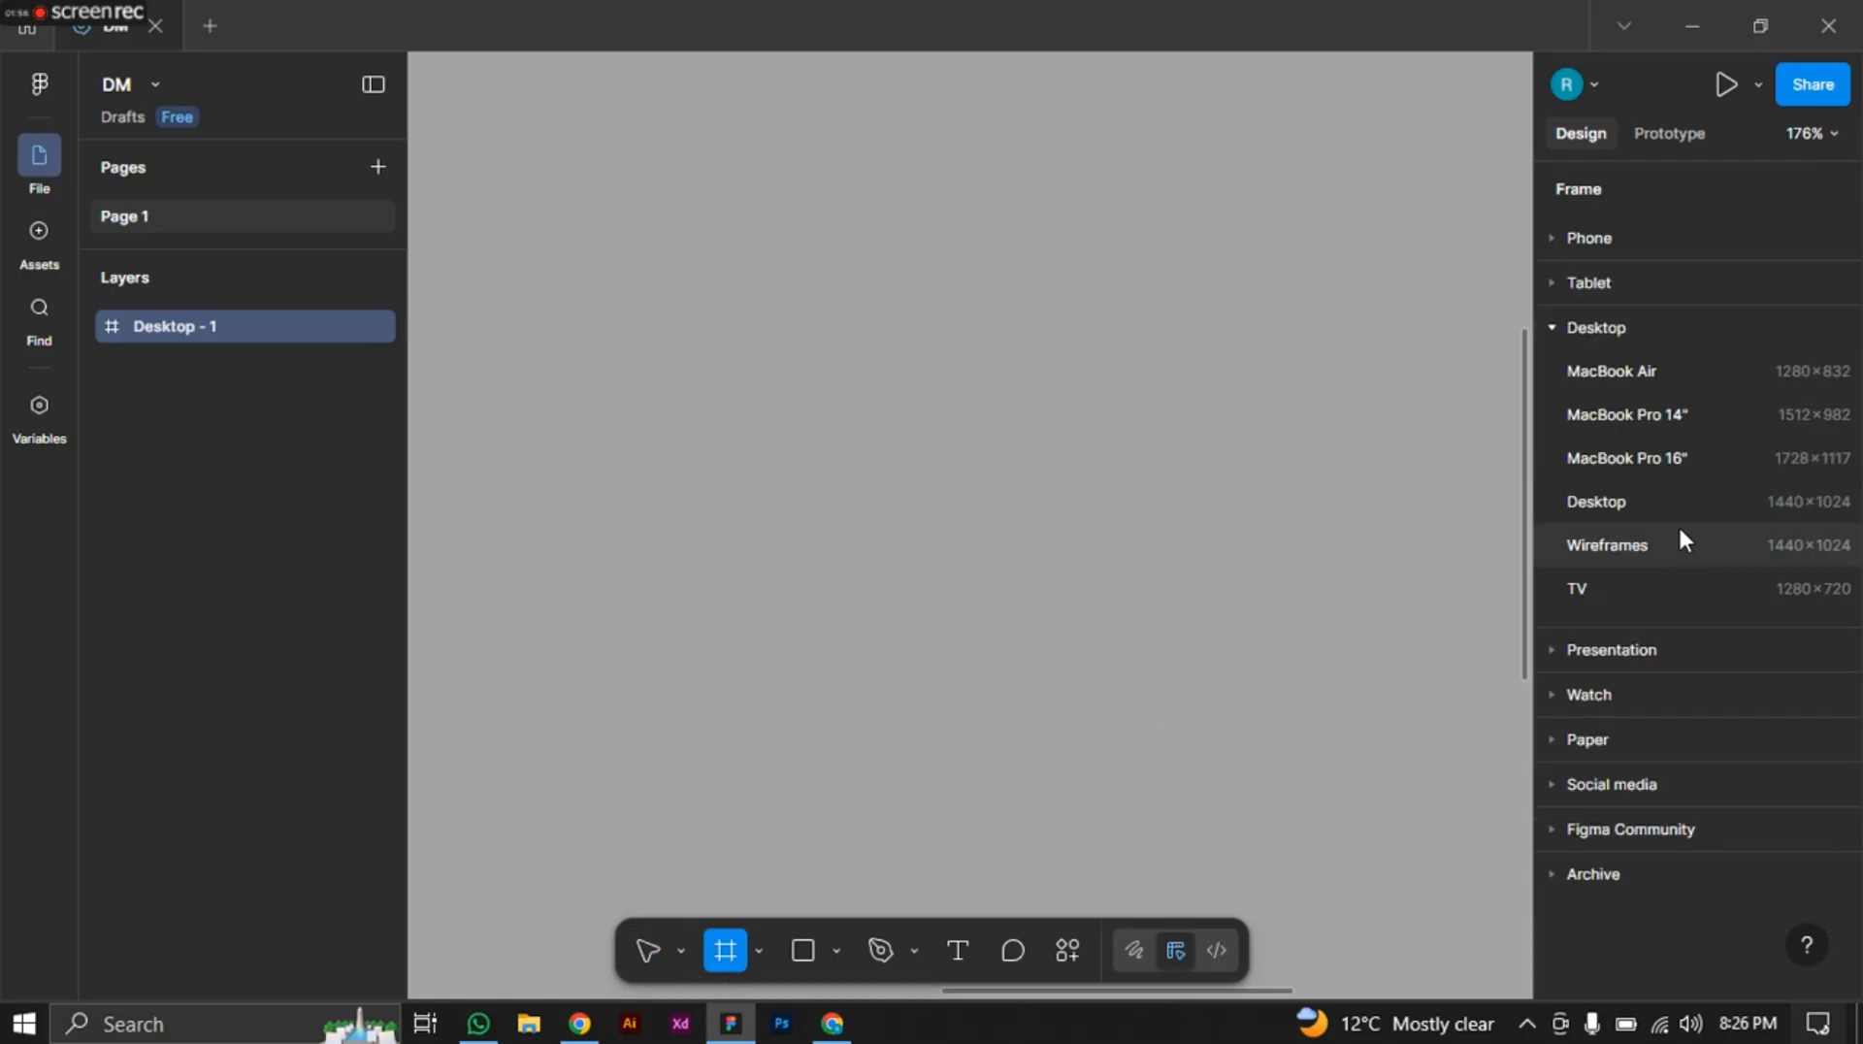
pyautogui.click(1601, 237)
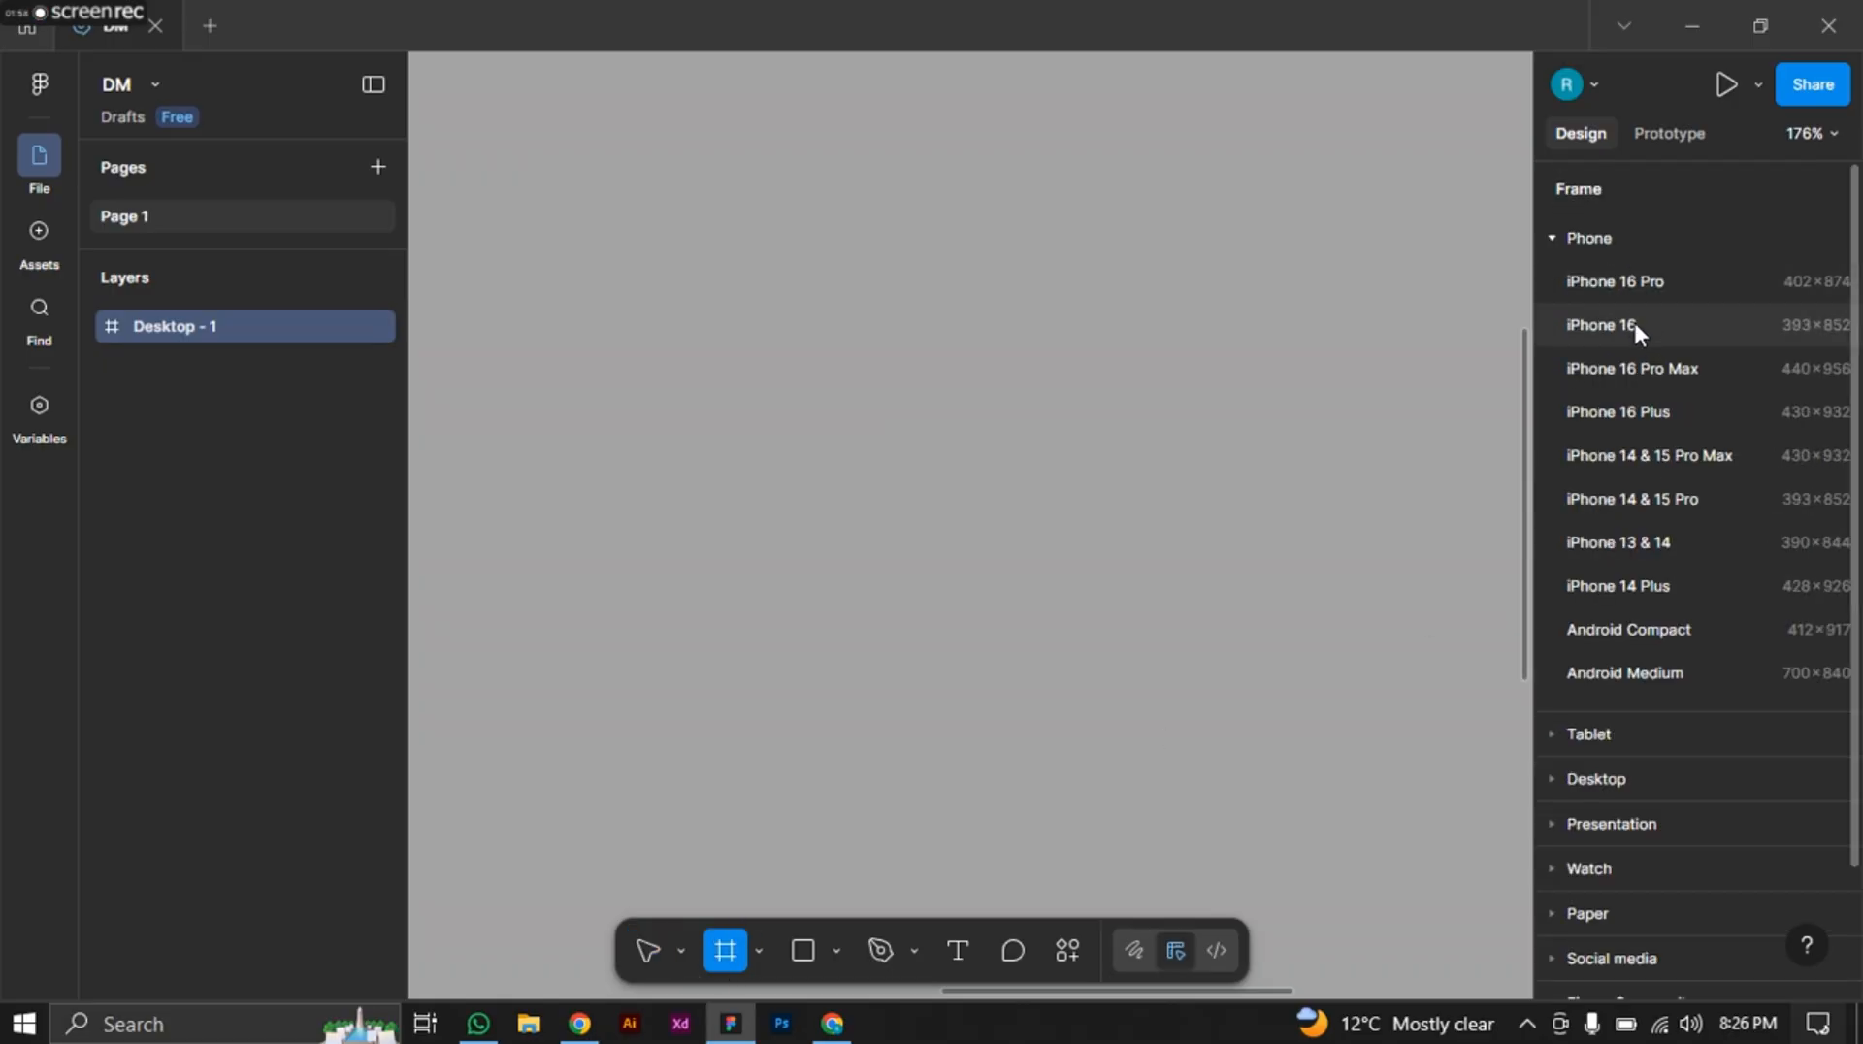
pyautogui.click(1611, 330)
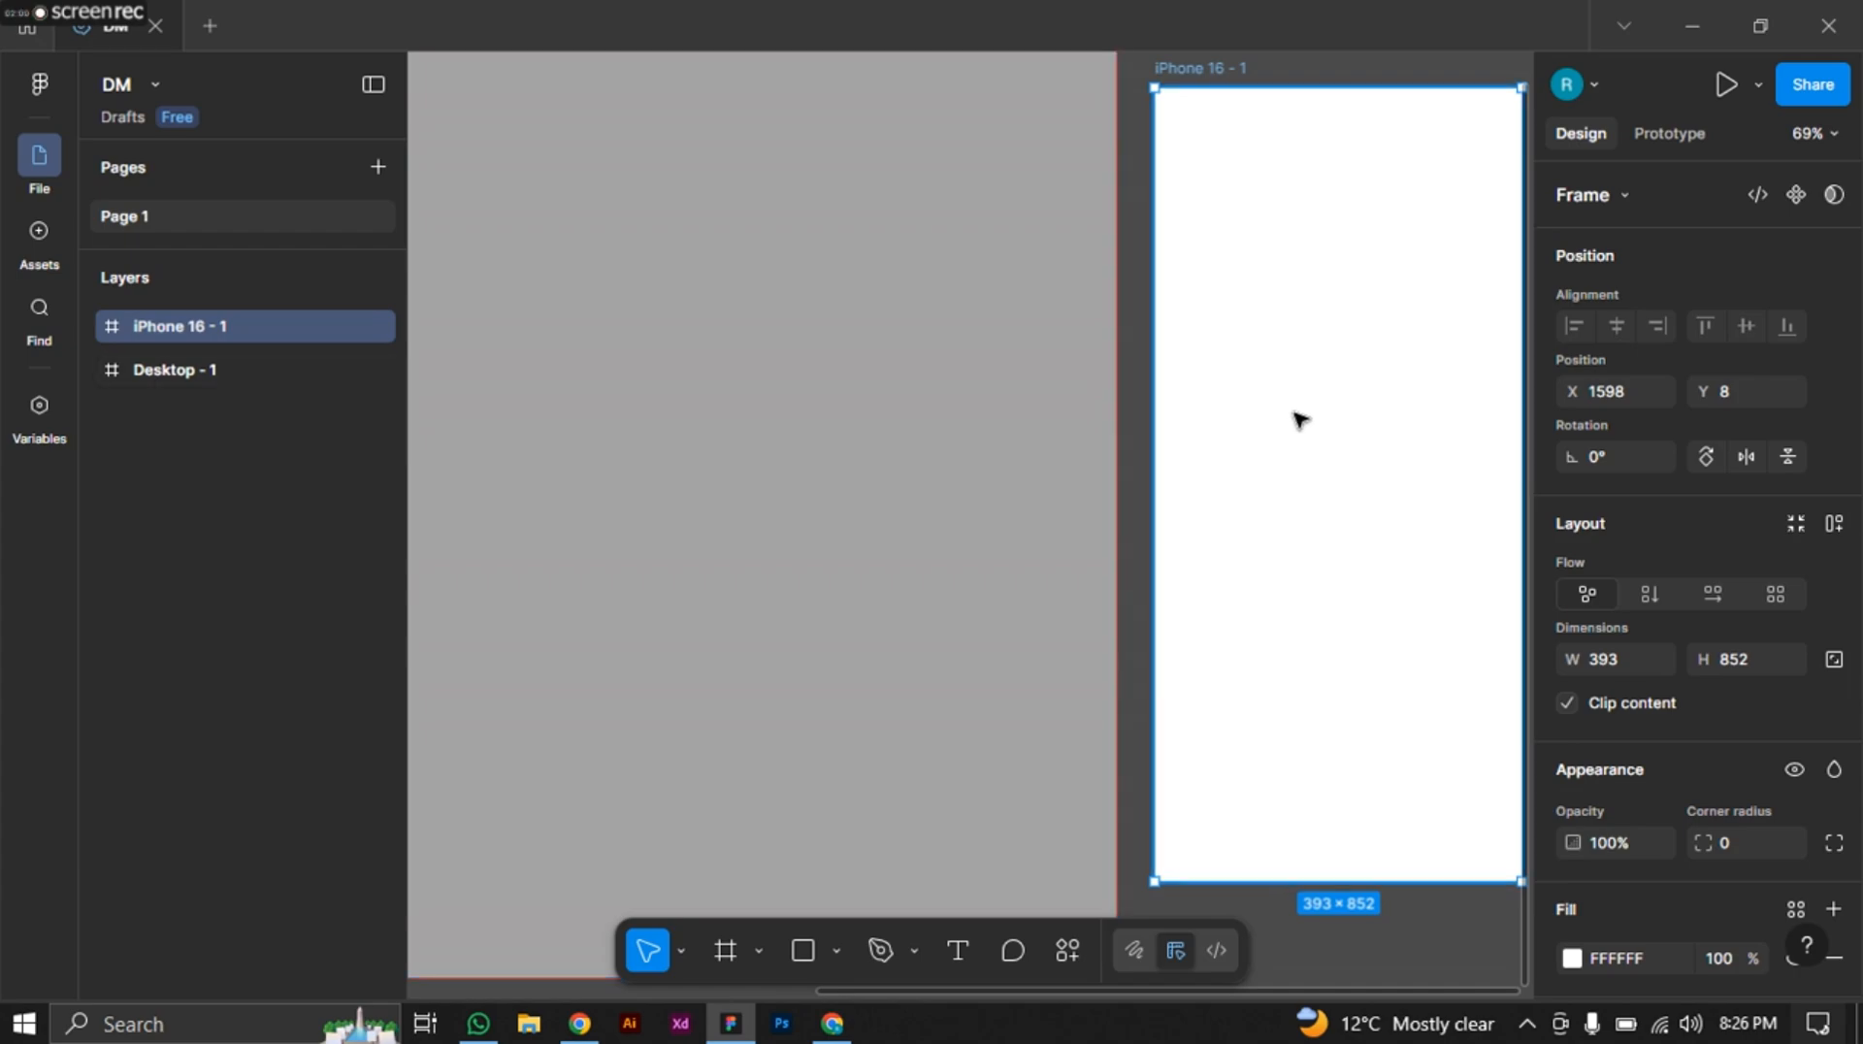
pyautogui.scroll(-3, 1315, 441)
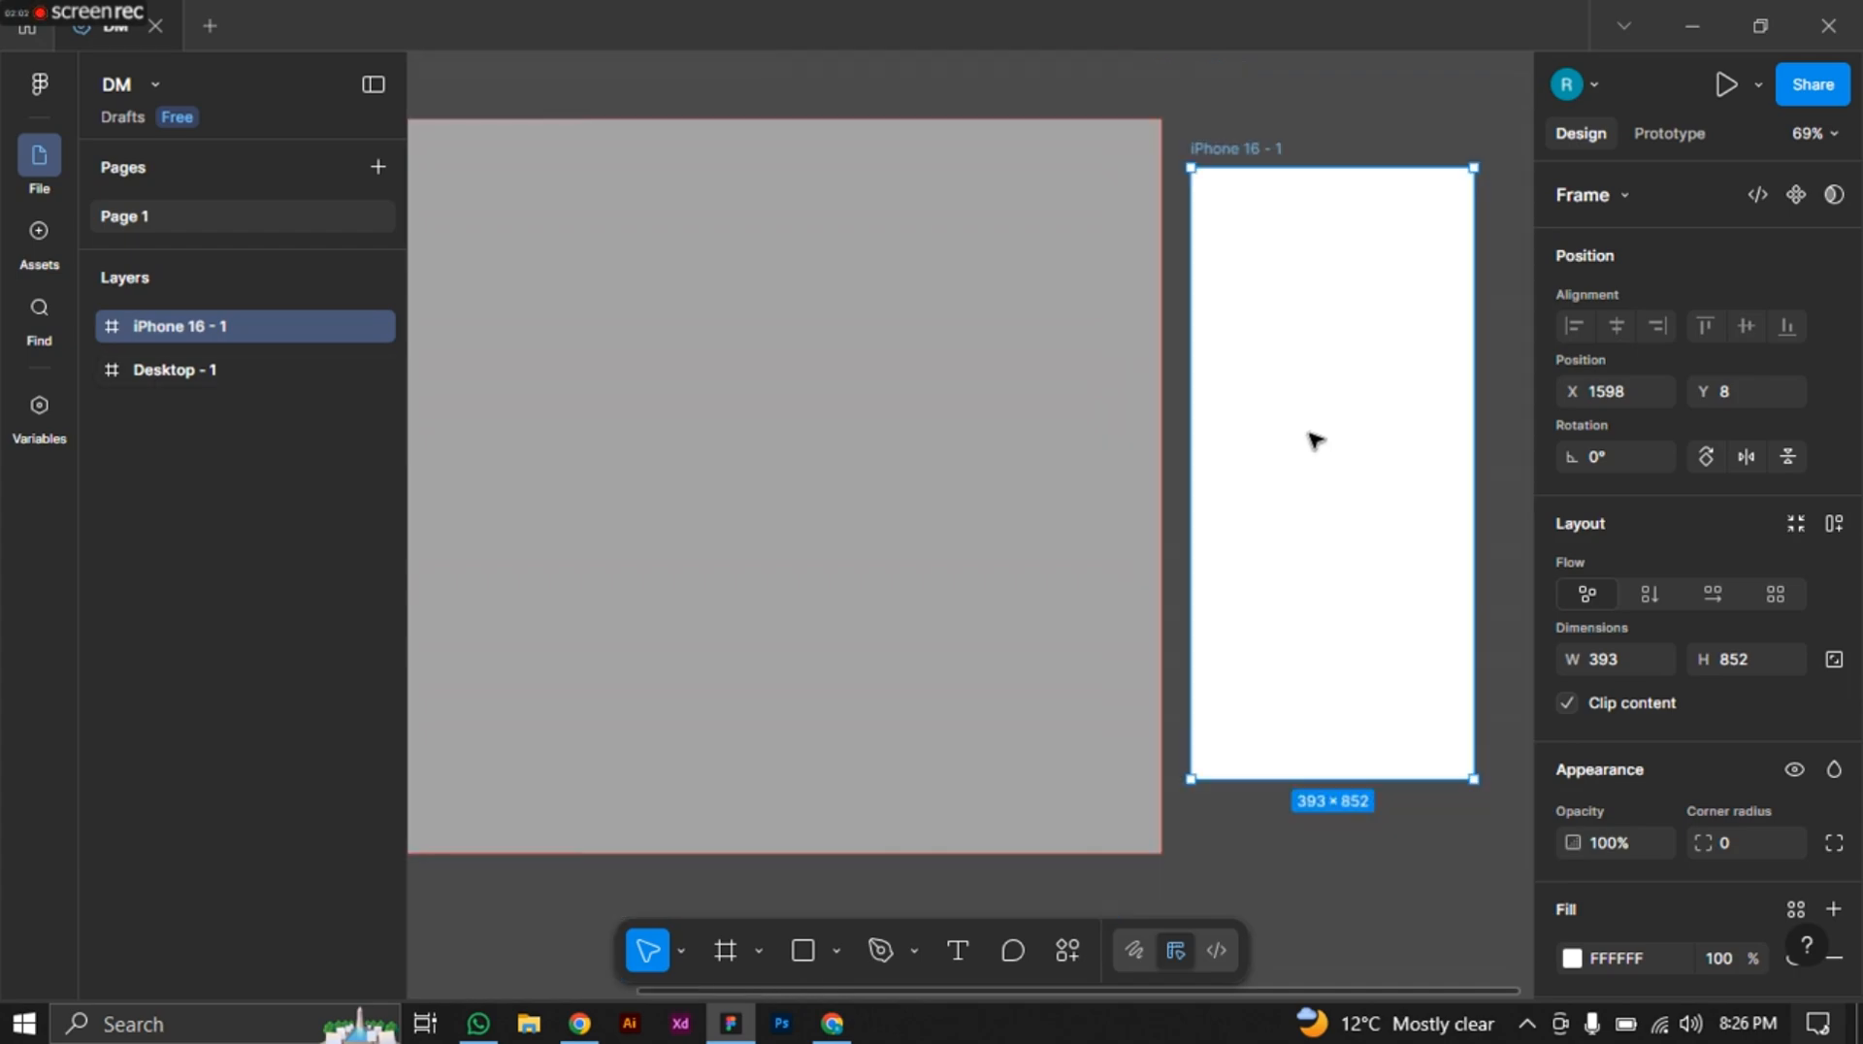
# Delete the grey 1440×1024 desktop frame from the canvas.
pyautogui.click(944, 449)
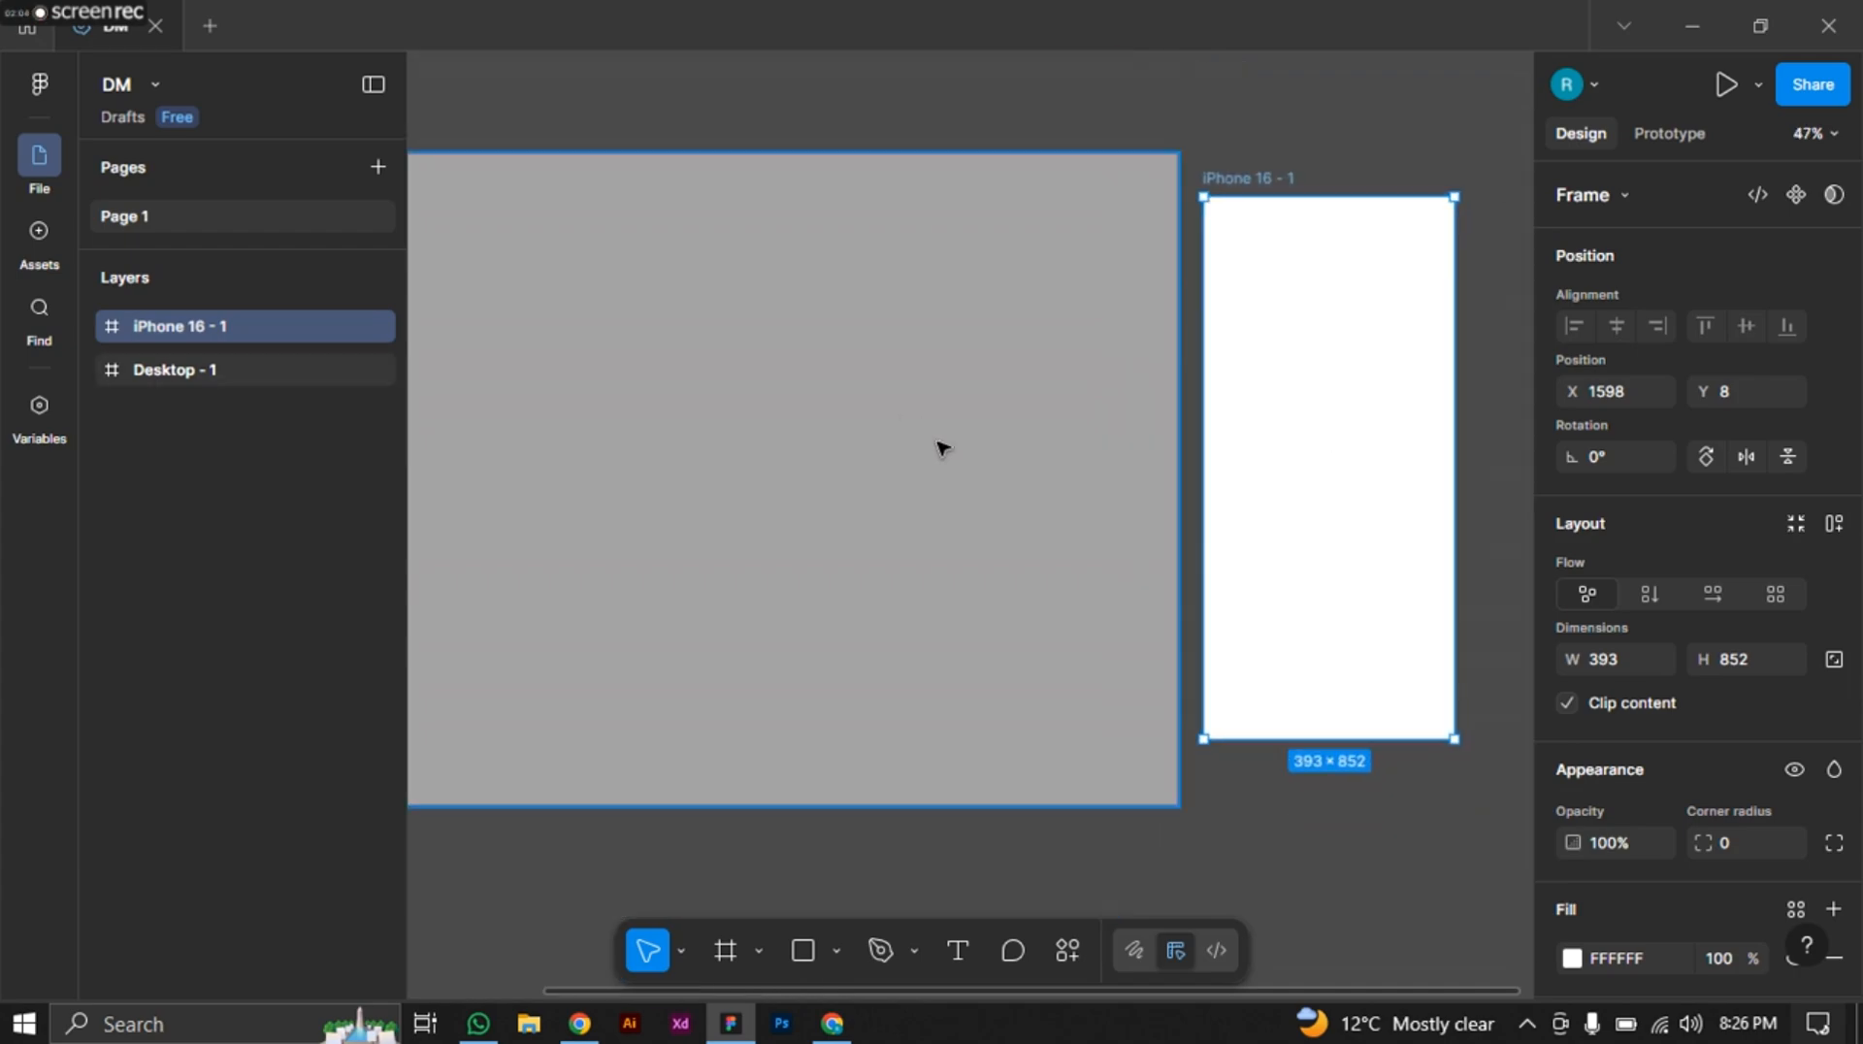
pyautogui.click(1355, 453)
pyautogui.click(912, 404)
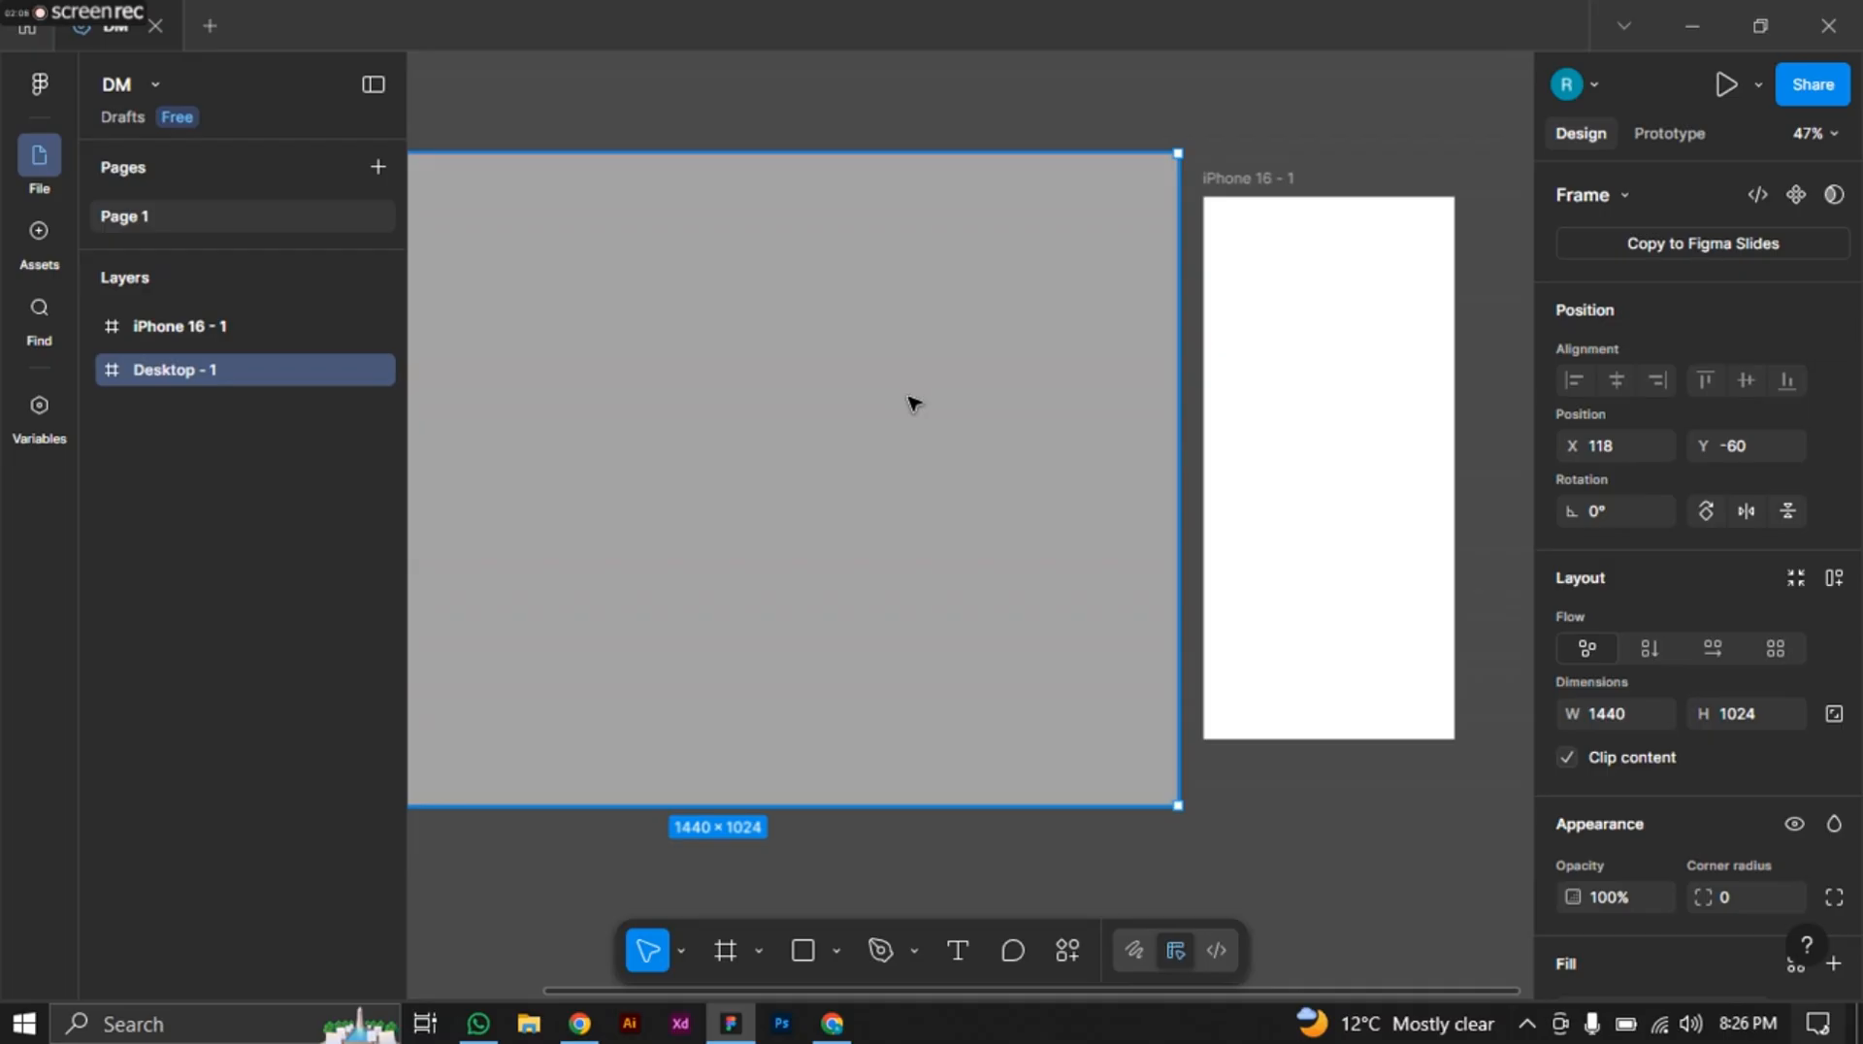
pyautogui.press('Delete')
# Move the iPhone 16 frame into the emptied canvas area, to about X 635, Y 53.
pyautogui.hotkey('ctrl', 'a')
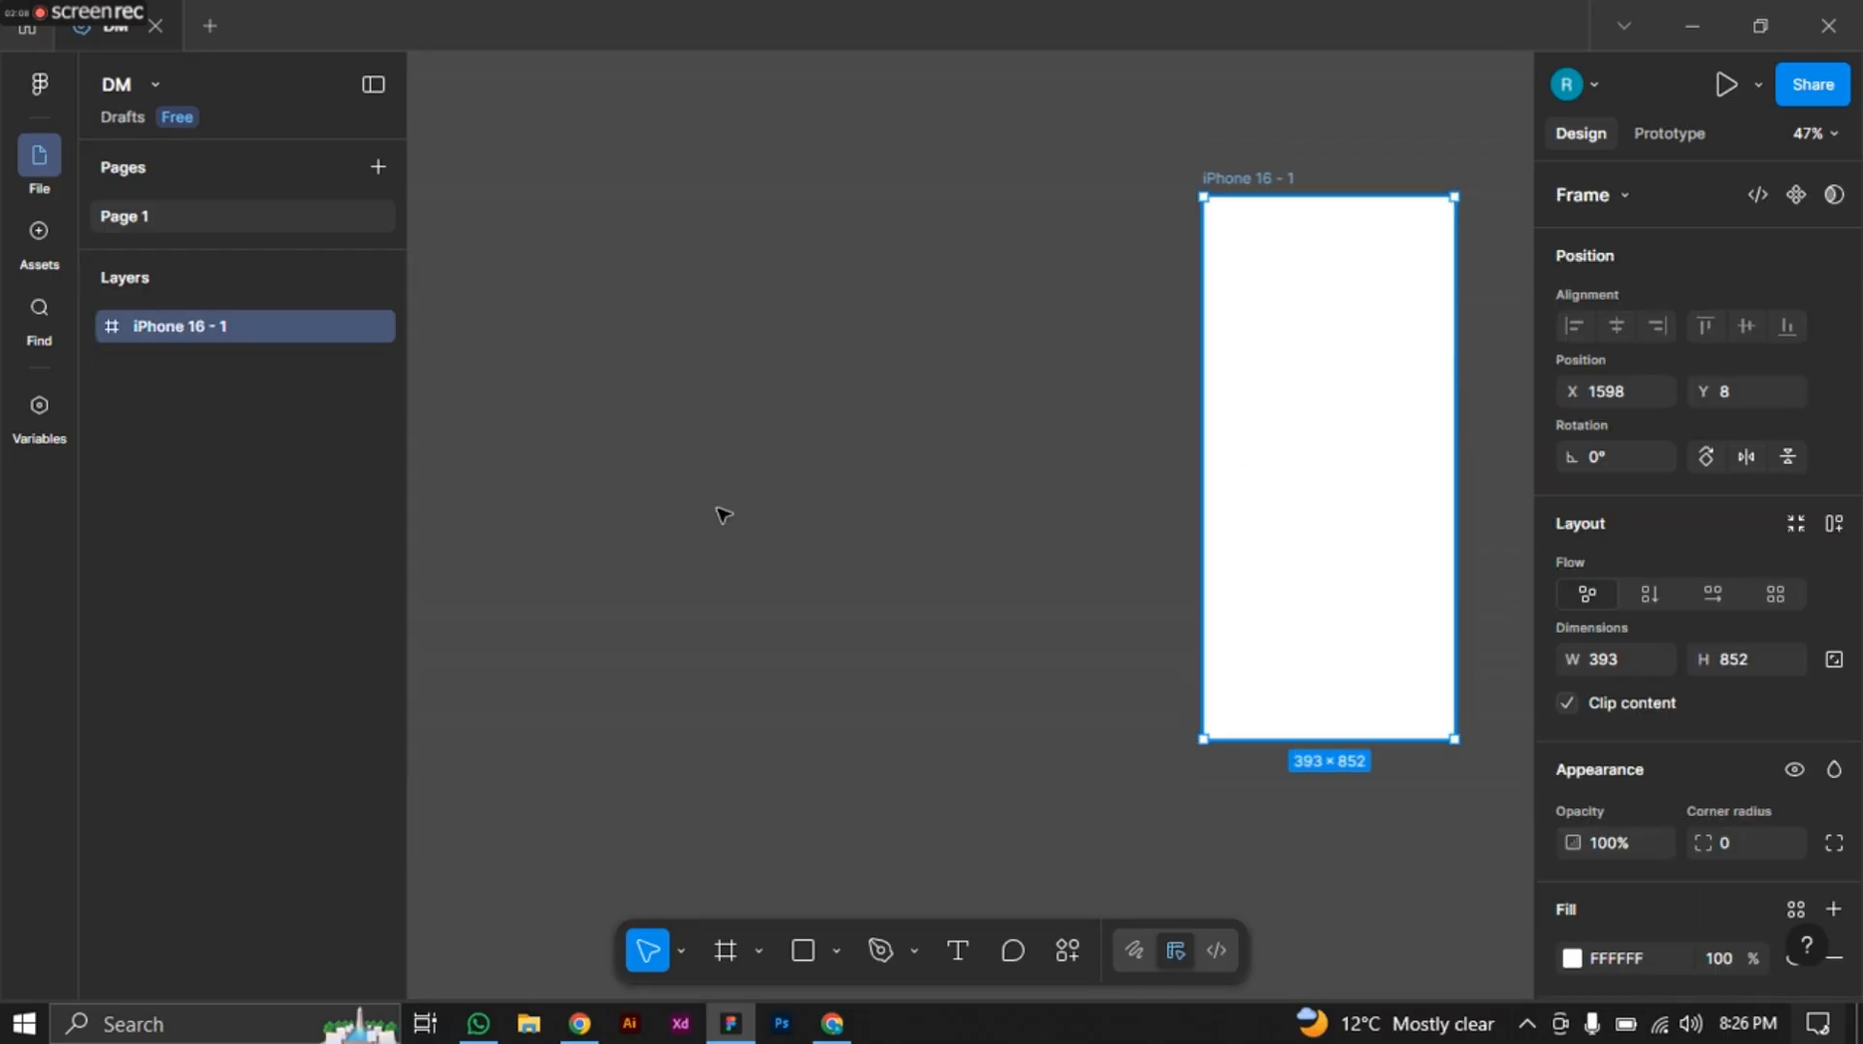
pyautogui.moveTo(723, 515); pyautogui.dragTo(732, 516)
pyautogui.scroll(-1, 1068, 442)
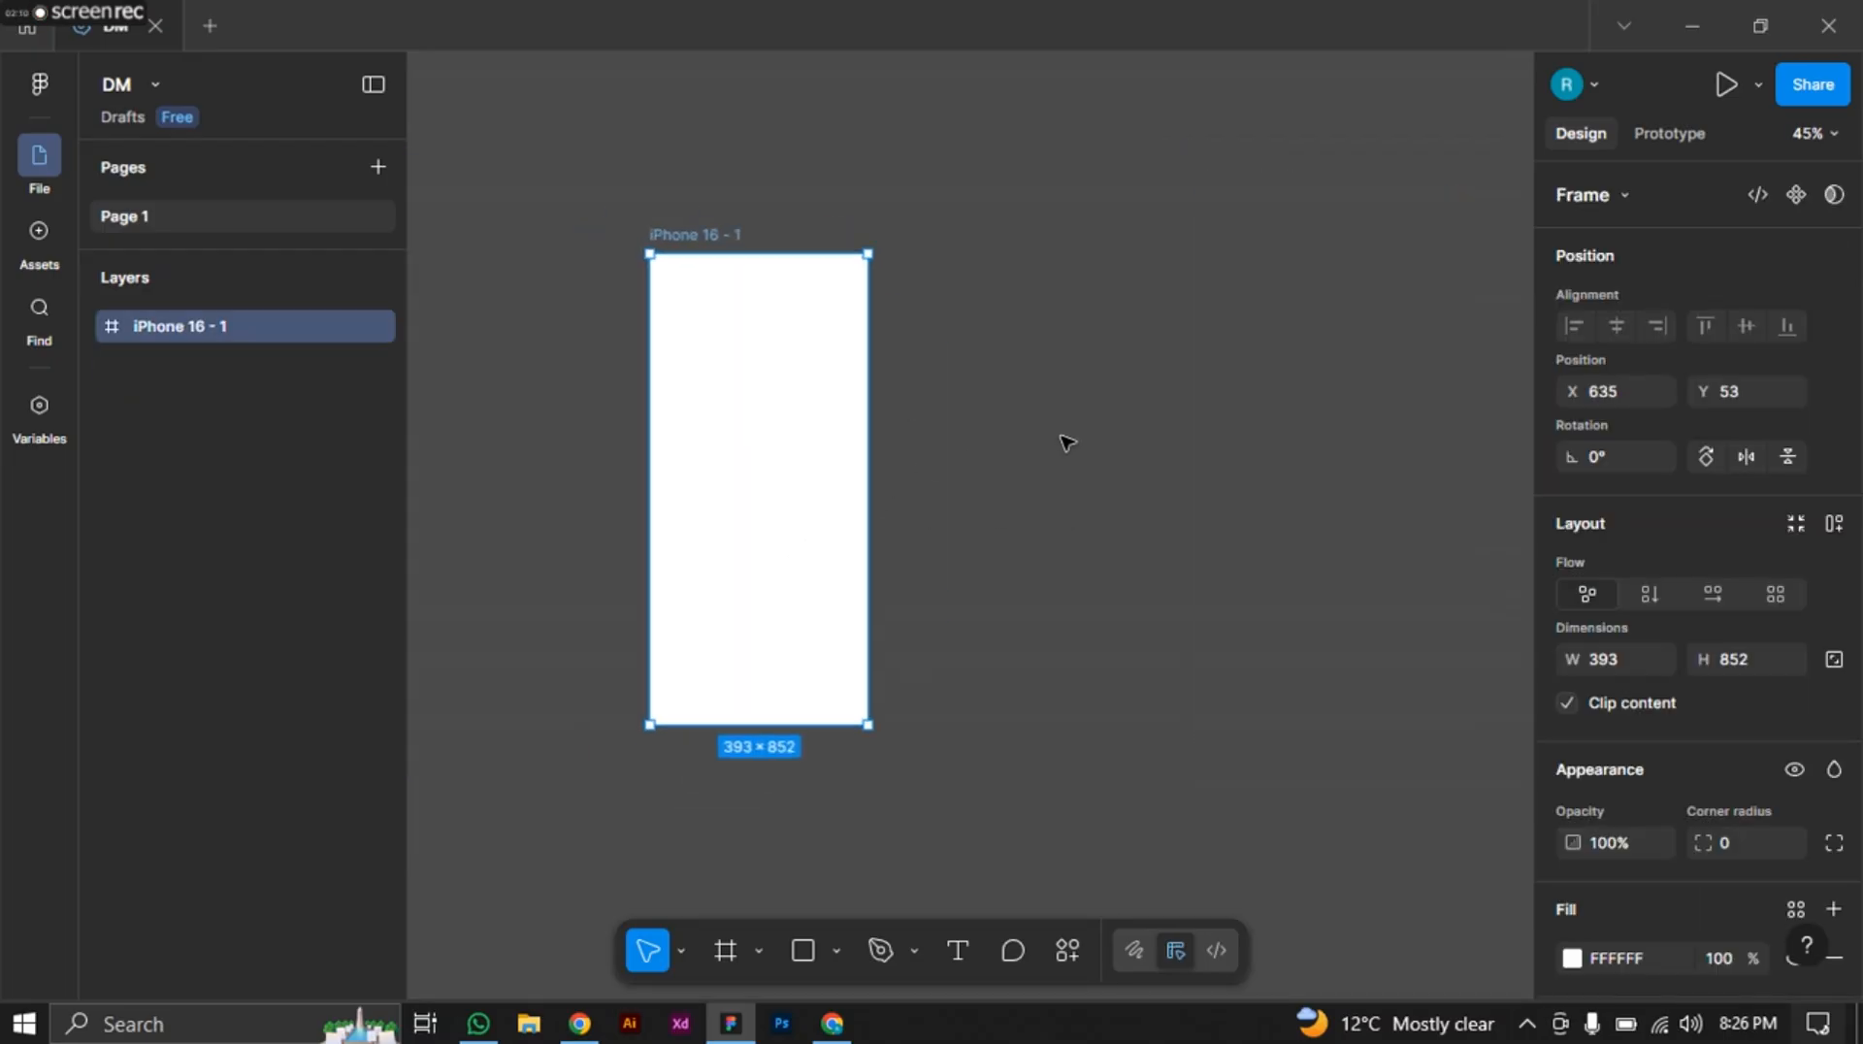
# Add an iPad mini 8.3 preset frame and place it beside the iPhone frame, top edges aligned, at X 1126, Y 53.
pyautogui.scroll(-2, 1068, 442)
pyautogui.scroll(1, 1068, 443)
pyautogui.scroll(-3, 1067, 442)
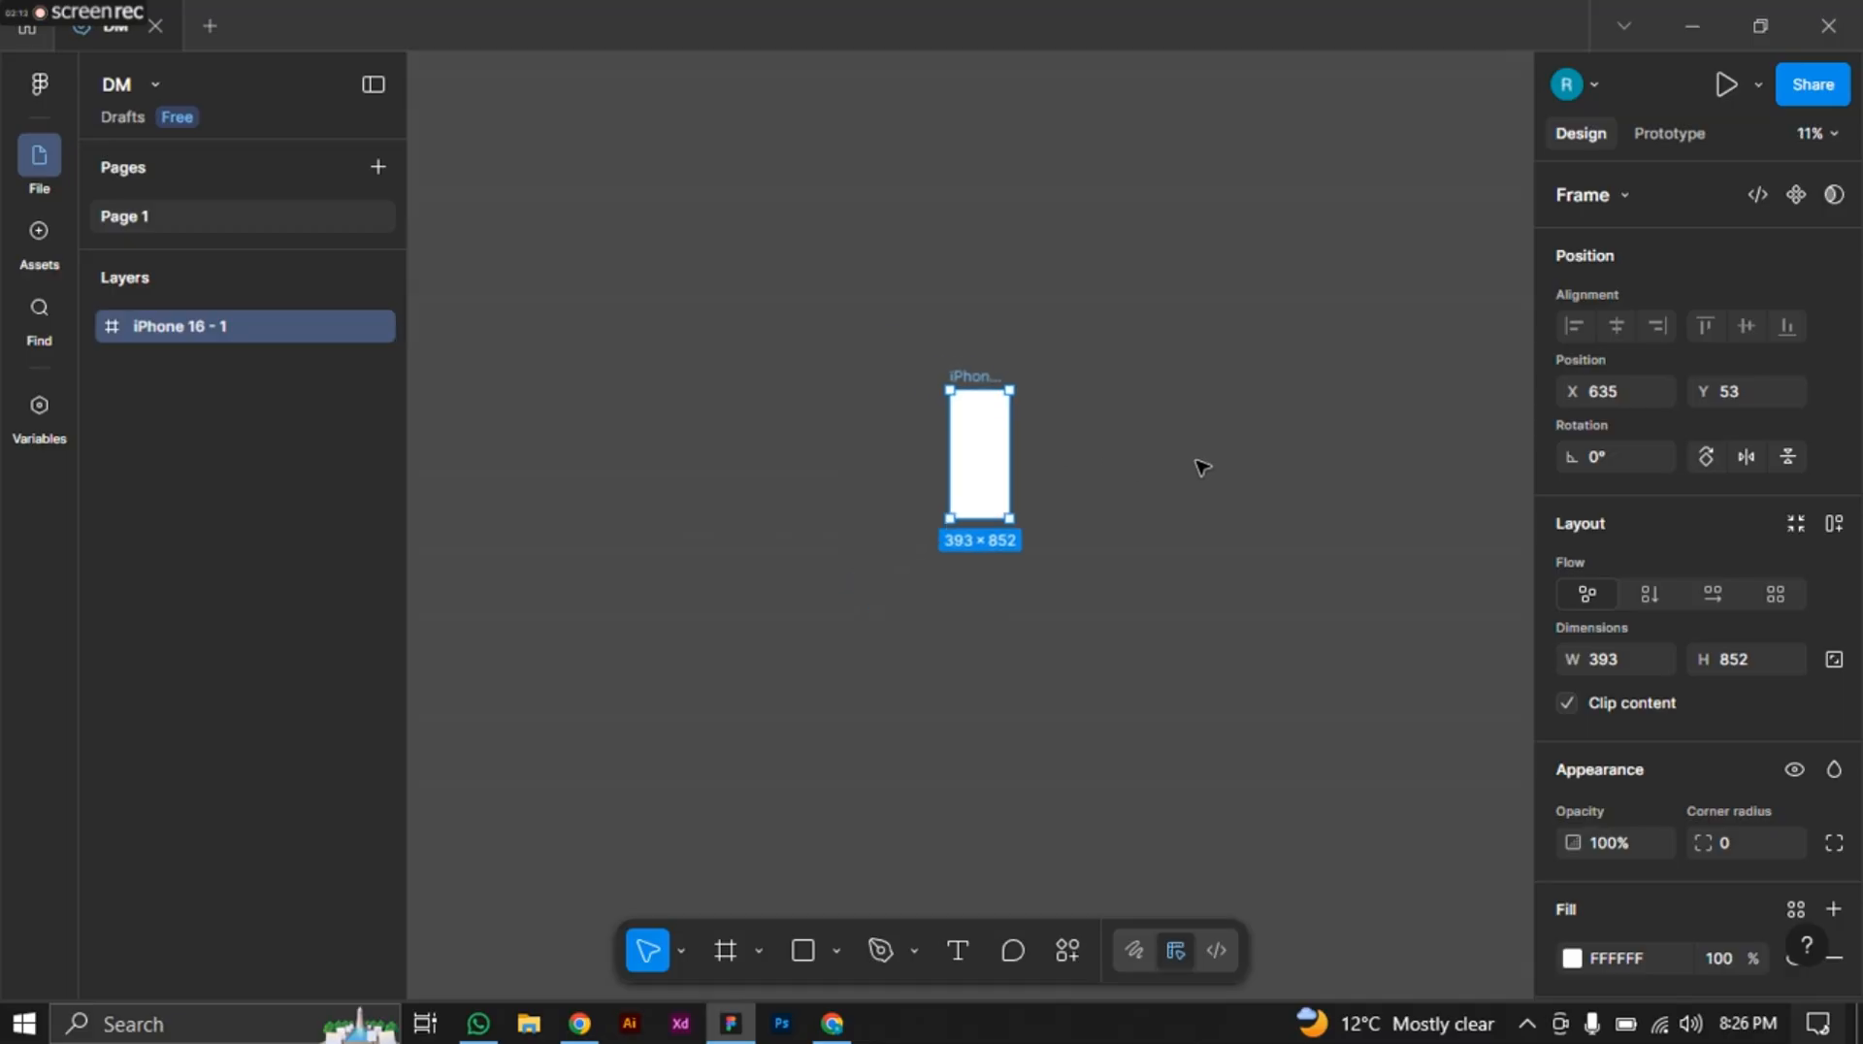
pyautogui.scroll(2, 1204, 466)
pyautogui.scroll(-1, 1210, 461)
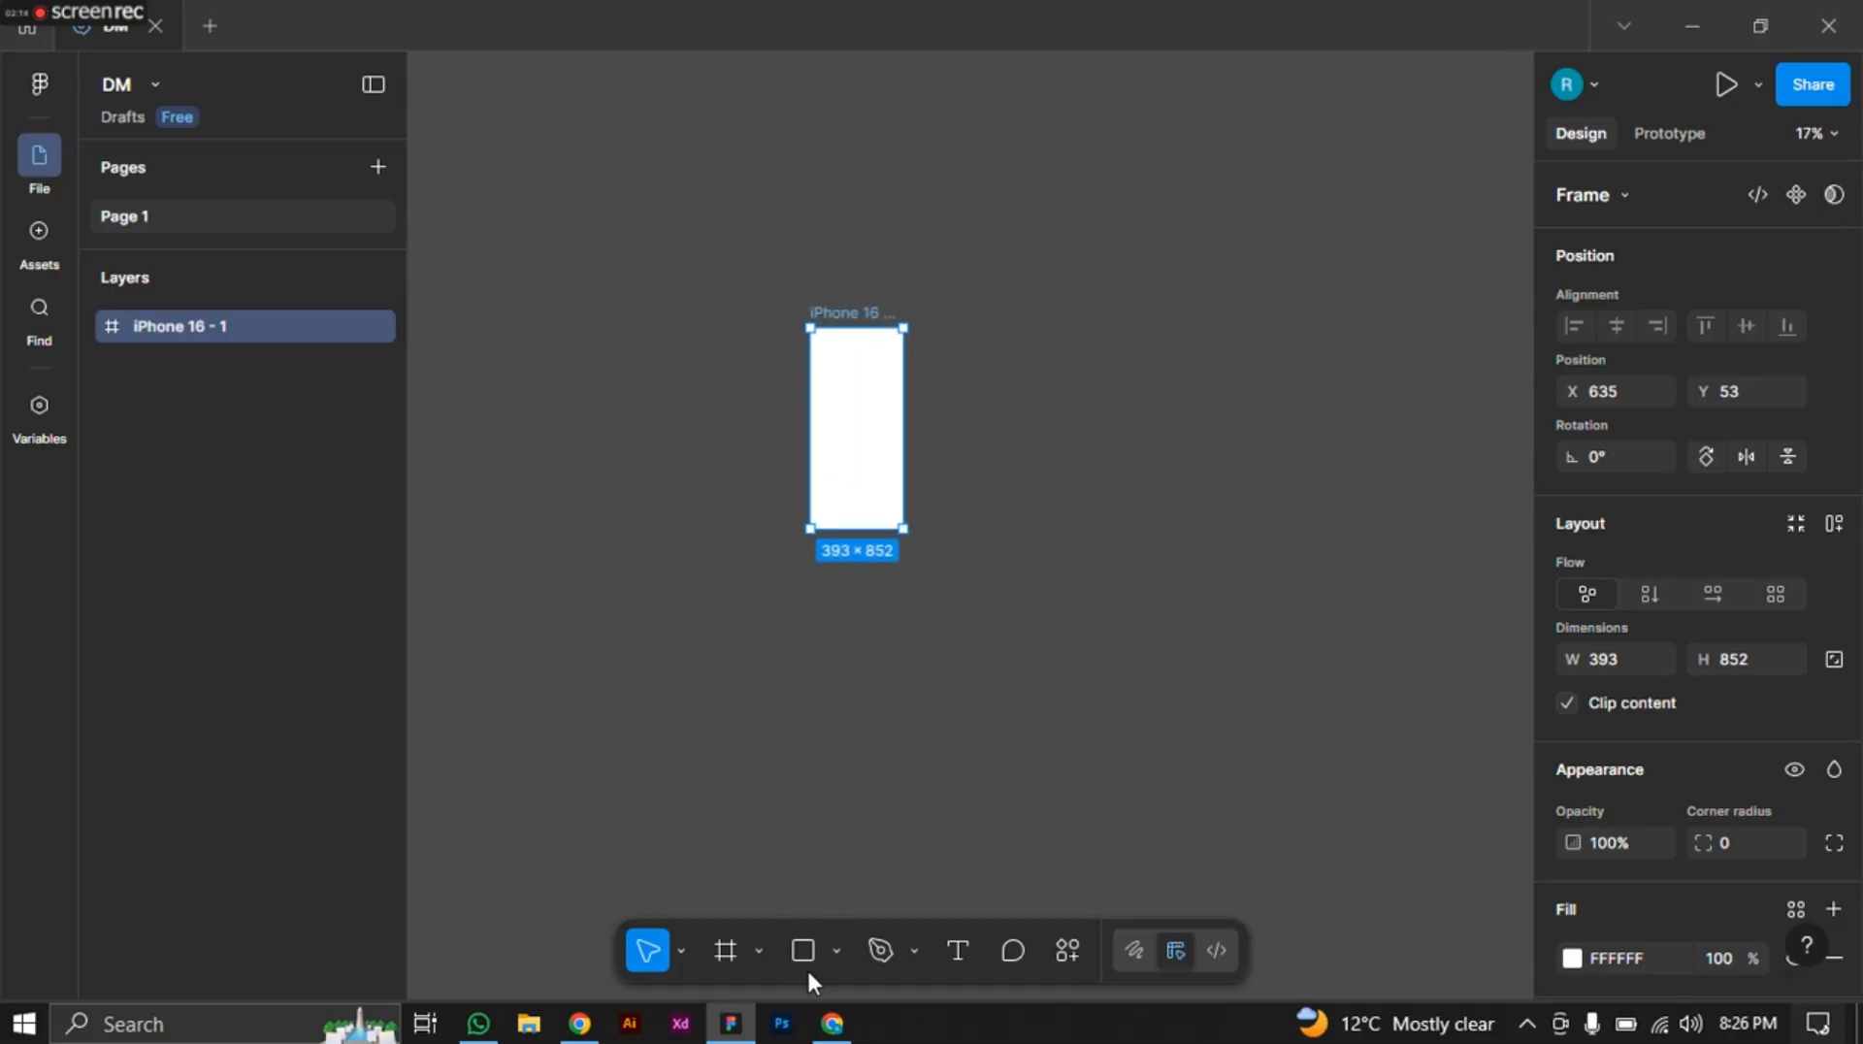
pyautogui.click(725, 950)
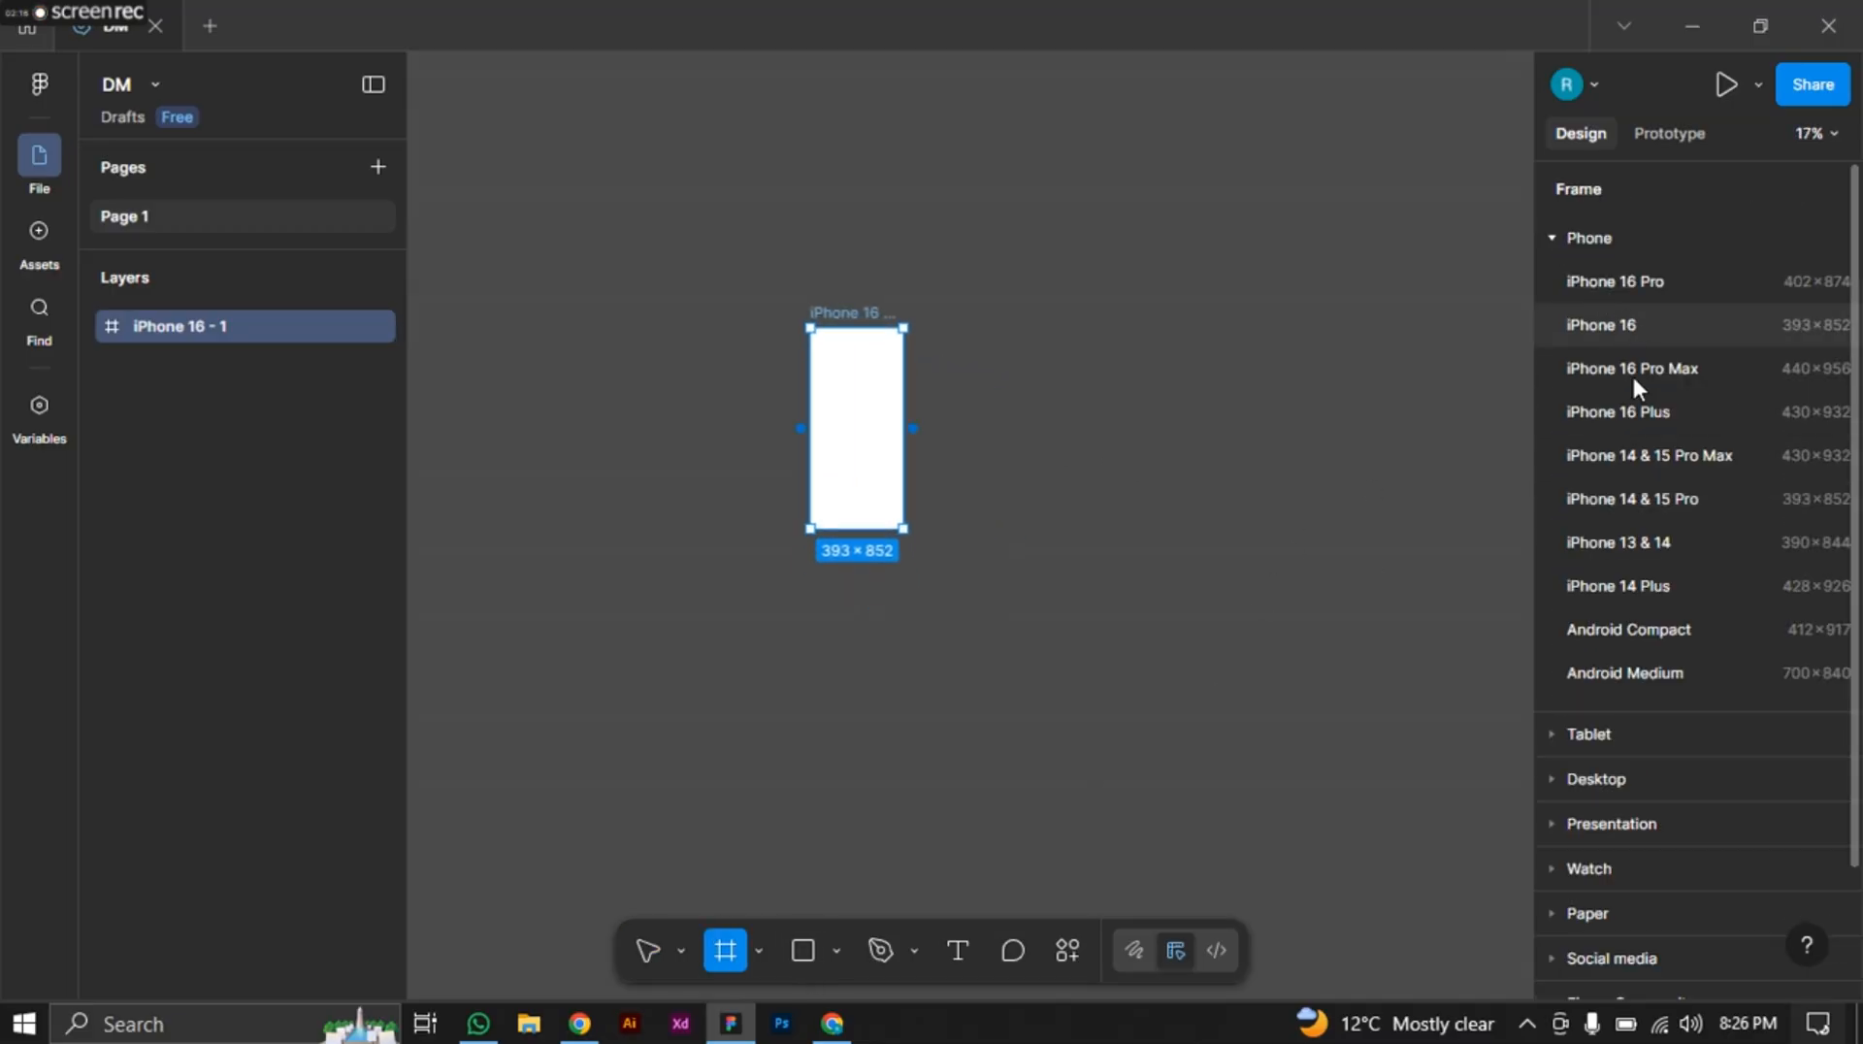
pyautogui.click(1597, 738)
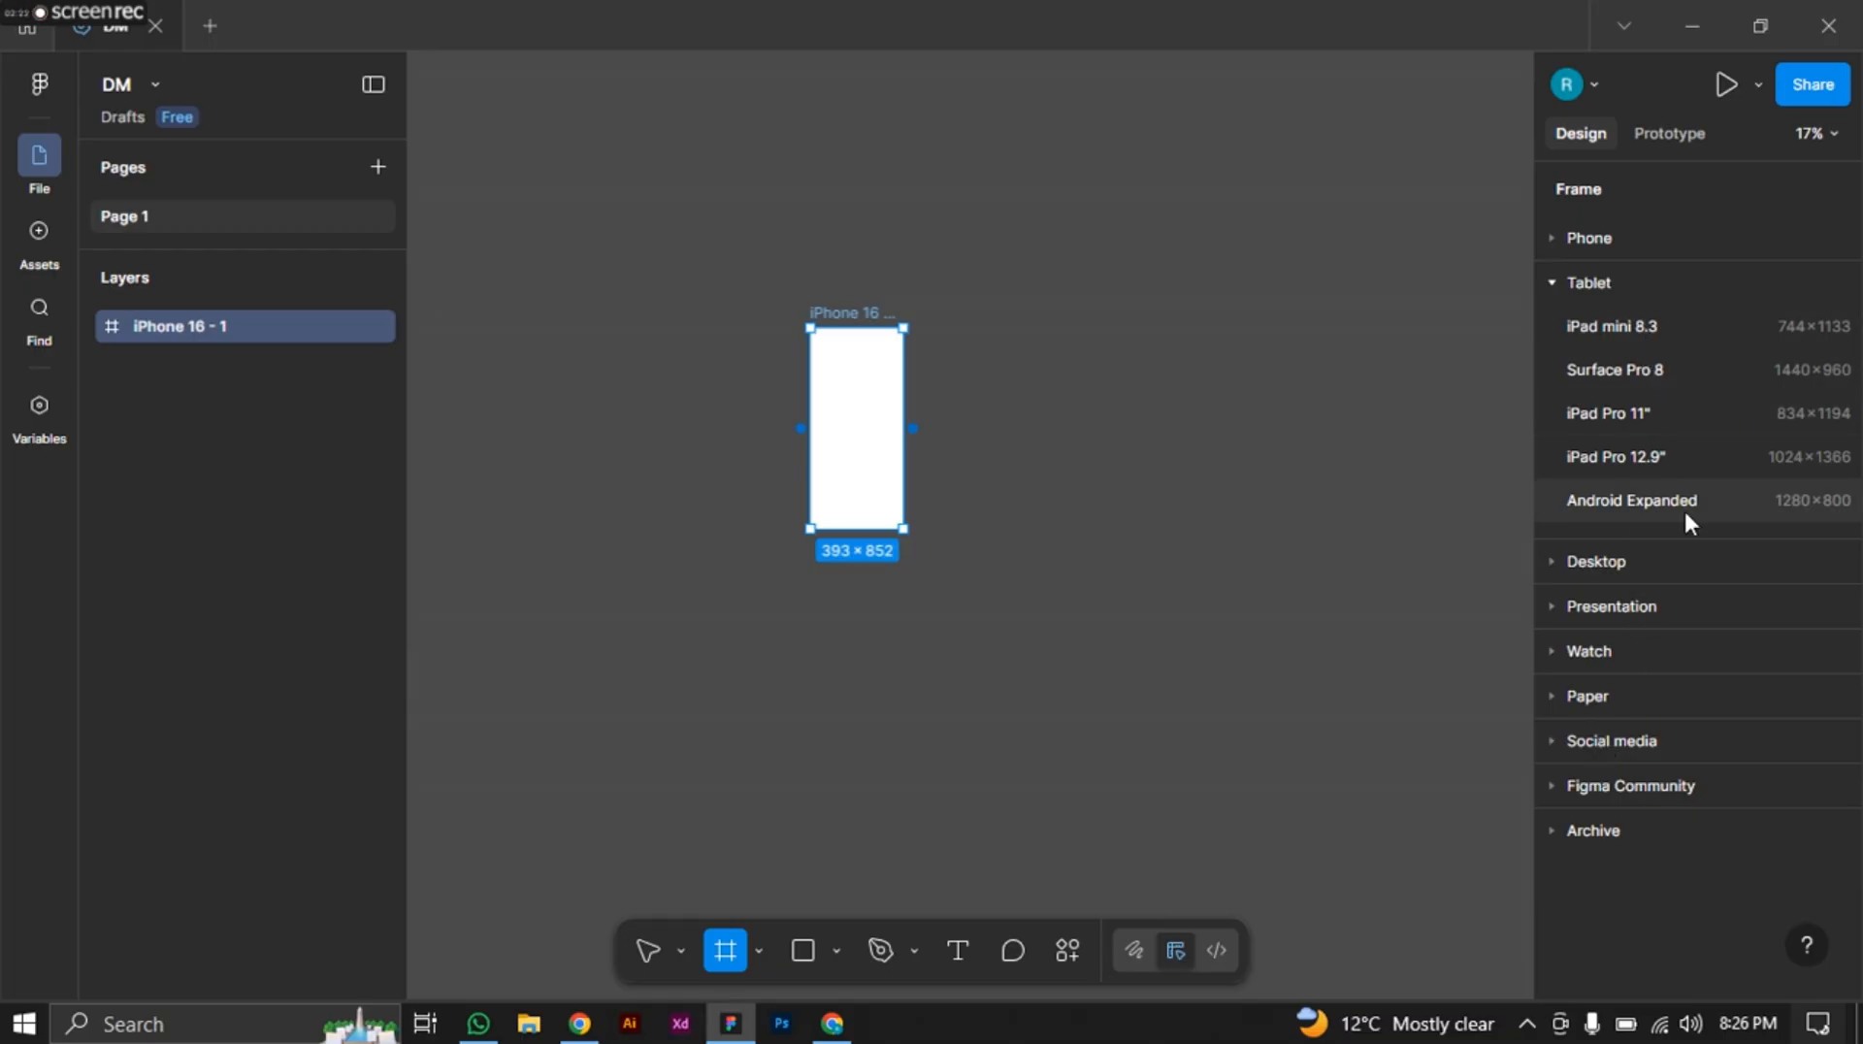
pyautogui.click(1676, 327)
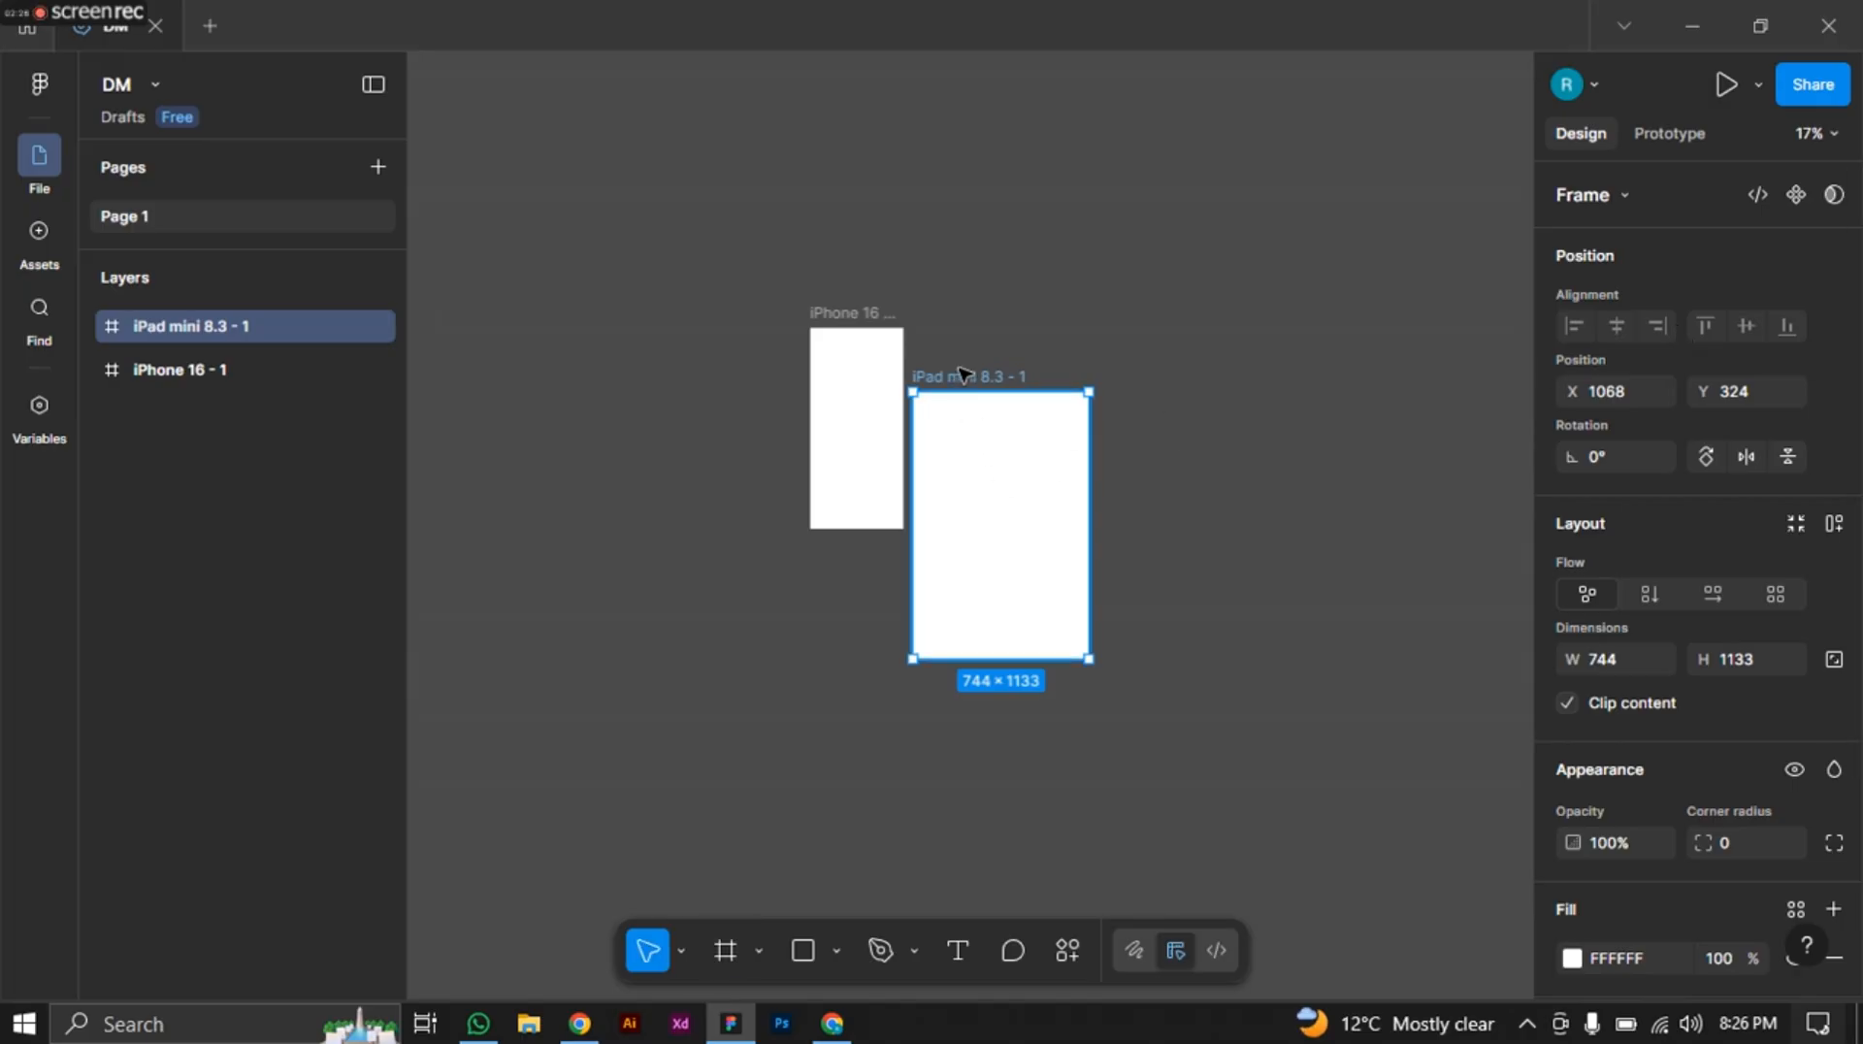
pyautogui.moveTo(960, 376); pyautogui.dragTo(973, 325)
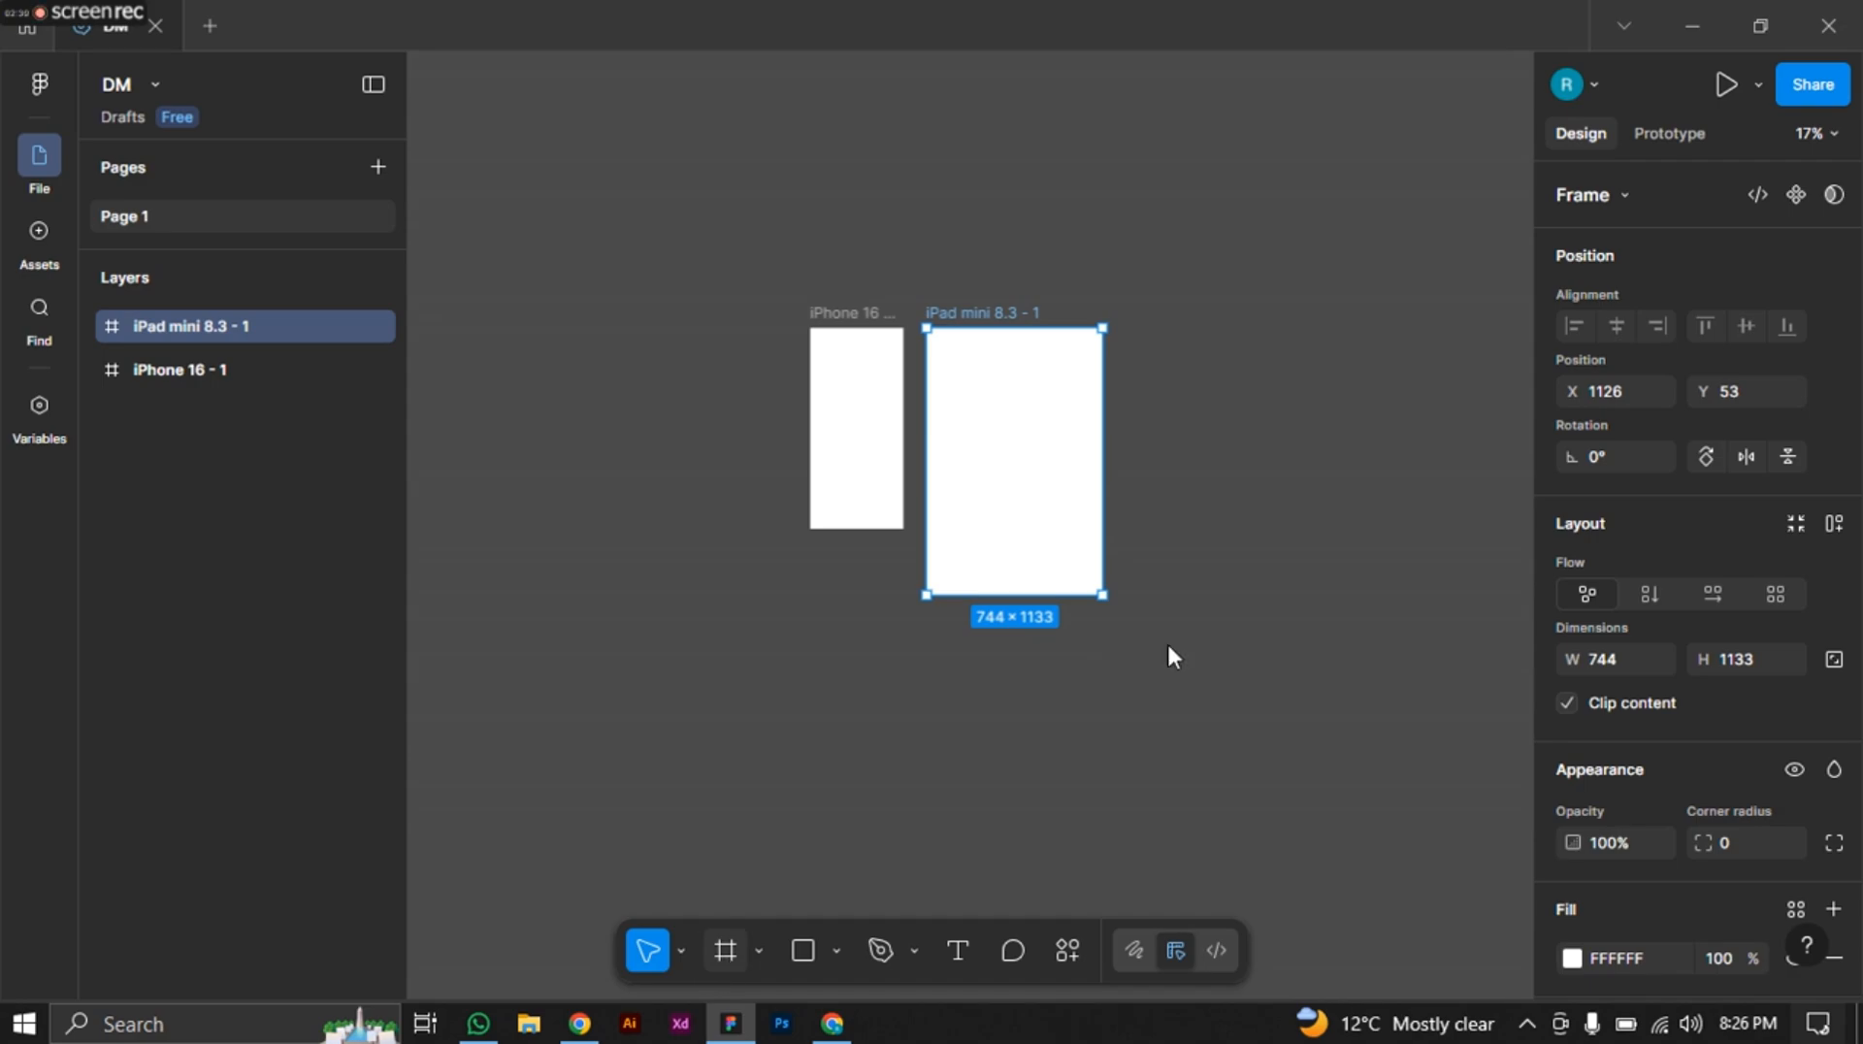
# Add a 1440×1024 Desktop preset frame and place it beside the iPad frame, top edges aligned, at X 1968, Y 53.
pyautogui.press('f')
pyautogui.click(1603, 573)
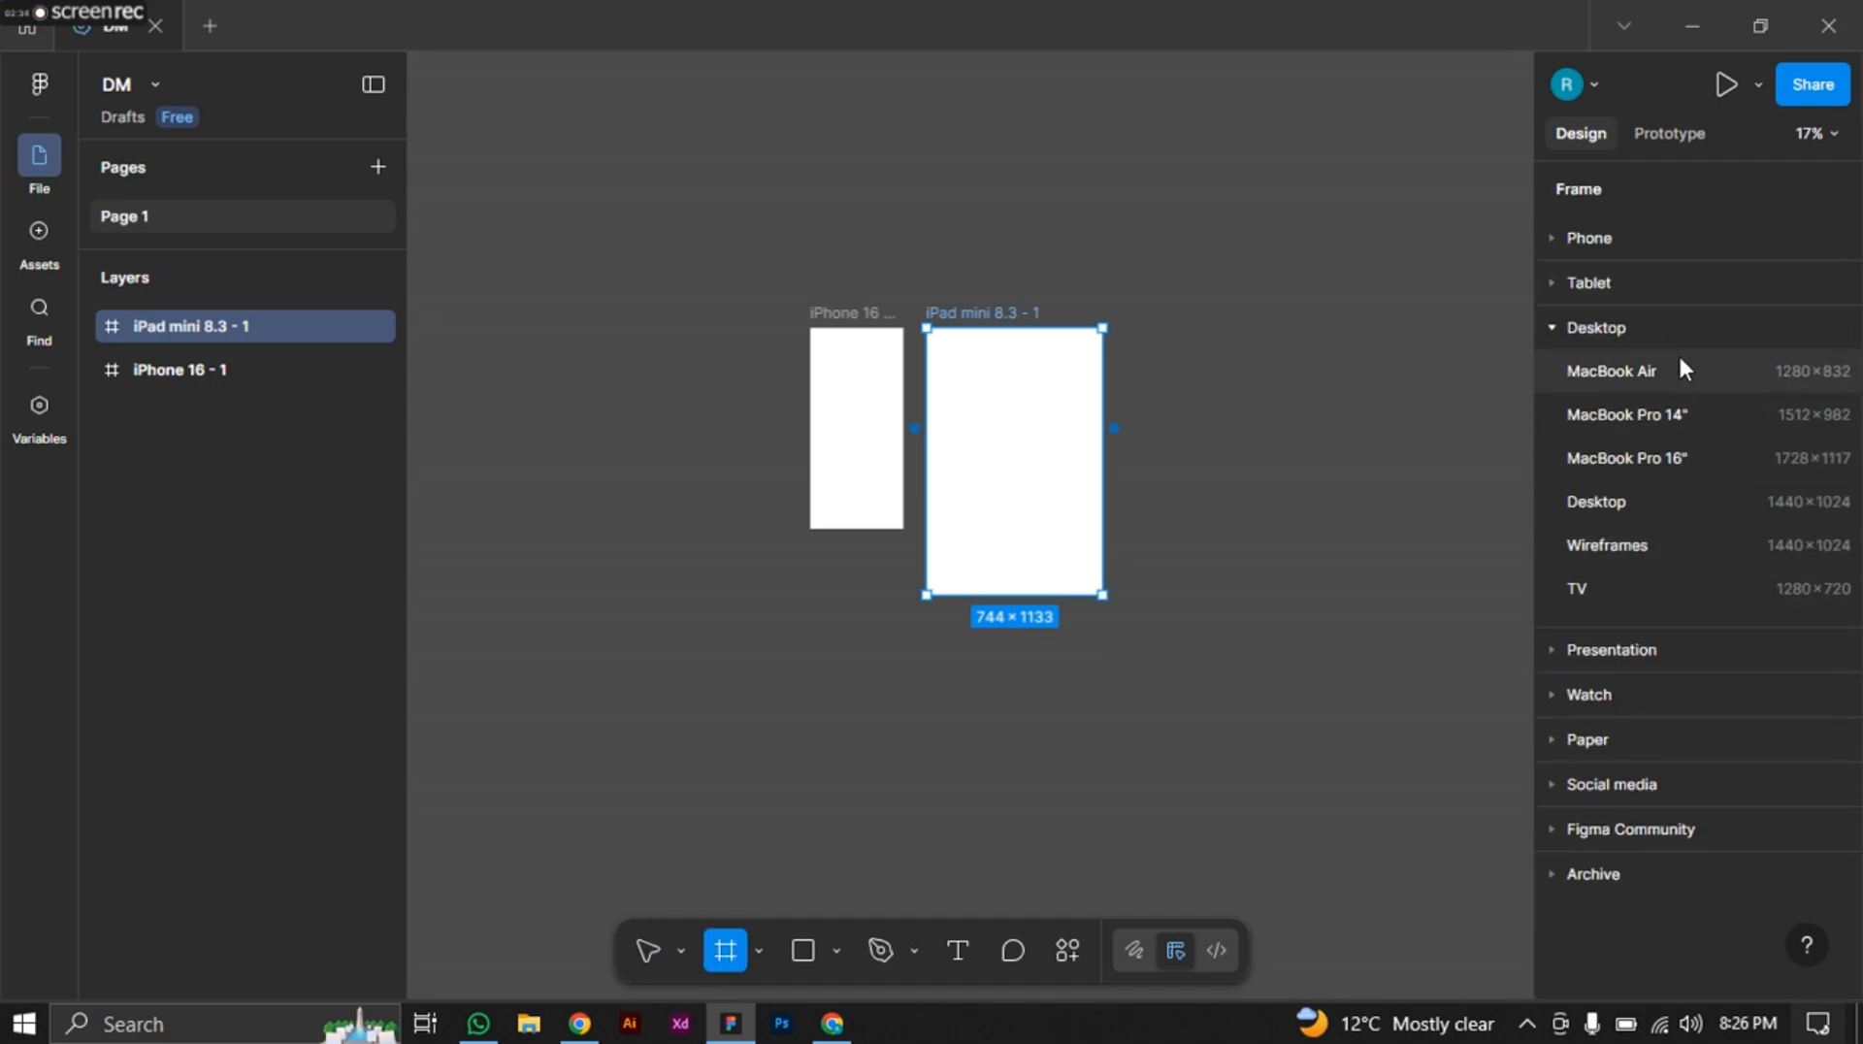
pyautogui.click(1638, 501)
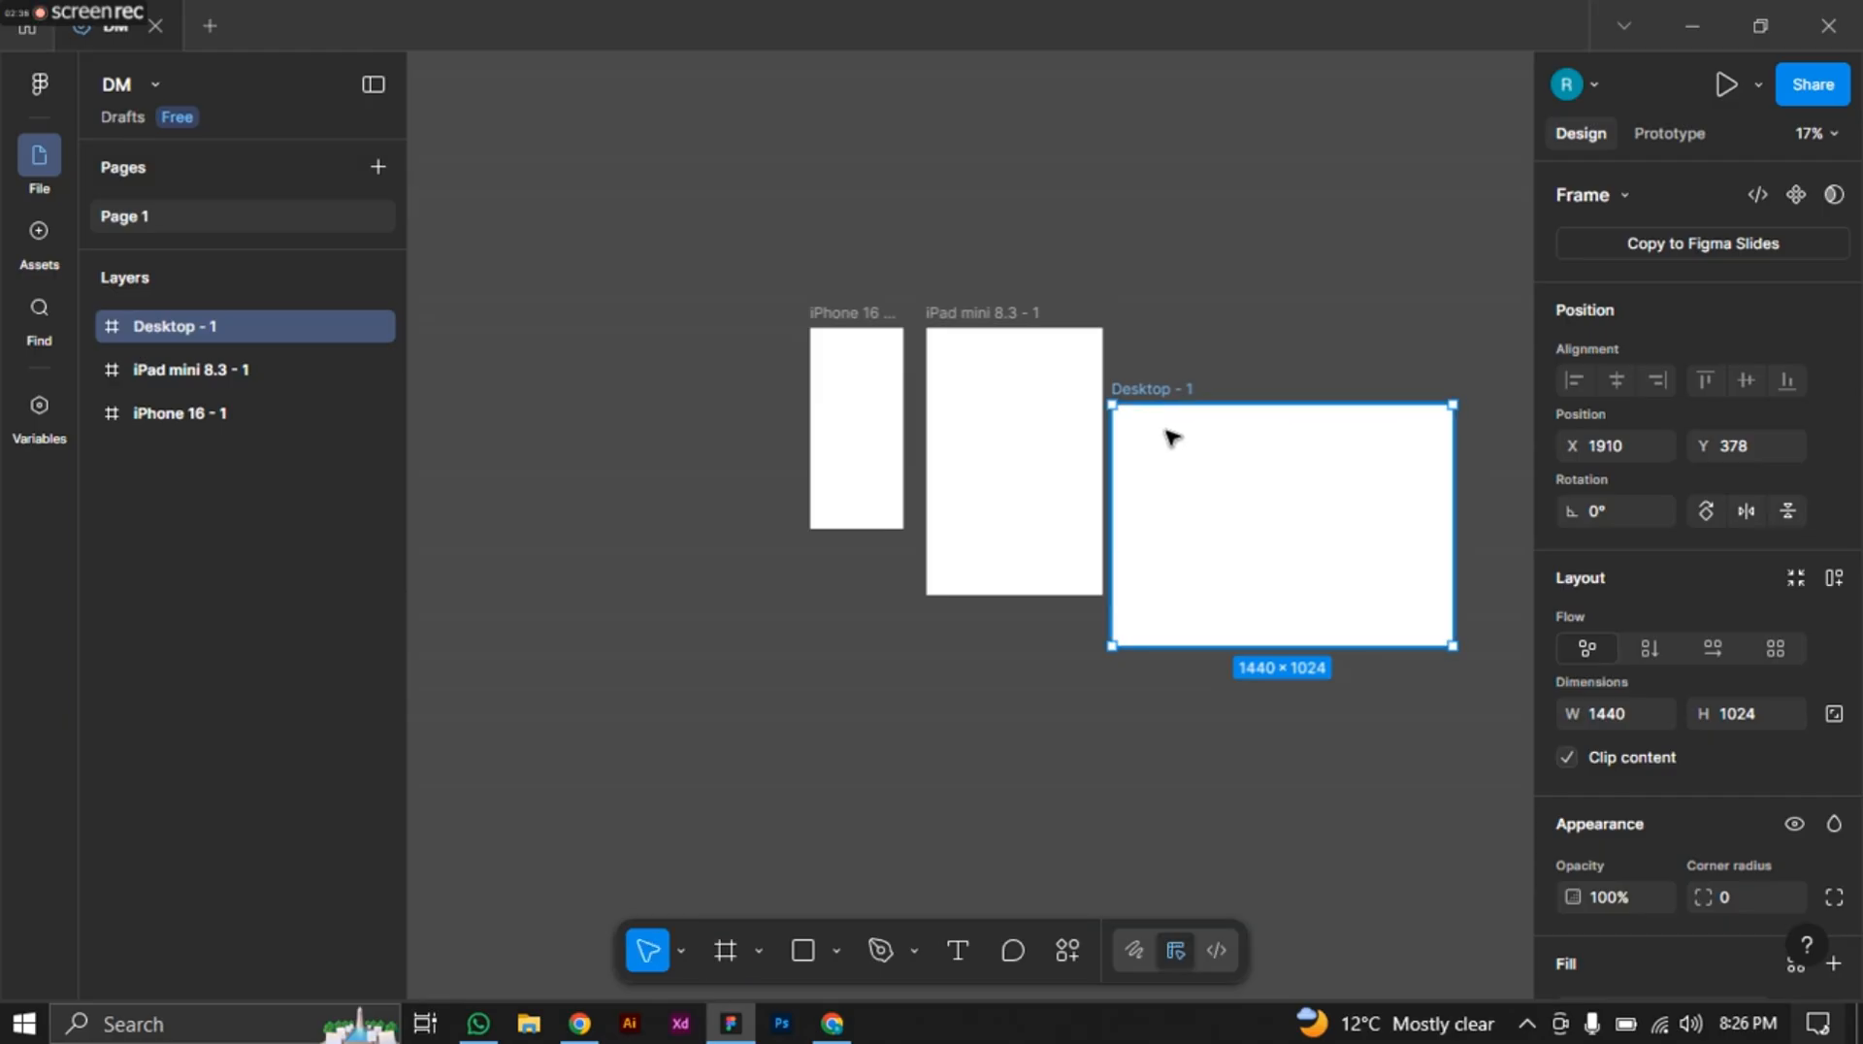
pyautogui.moveTo(1155, 388); pyautogui.dragTo(1174, 321)
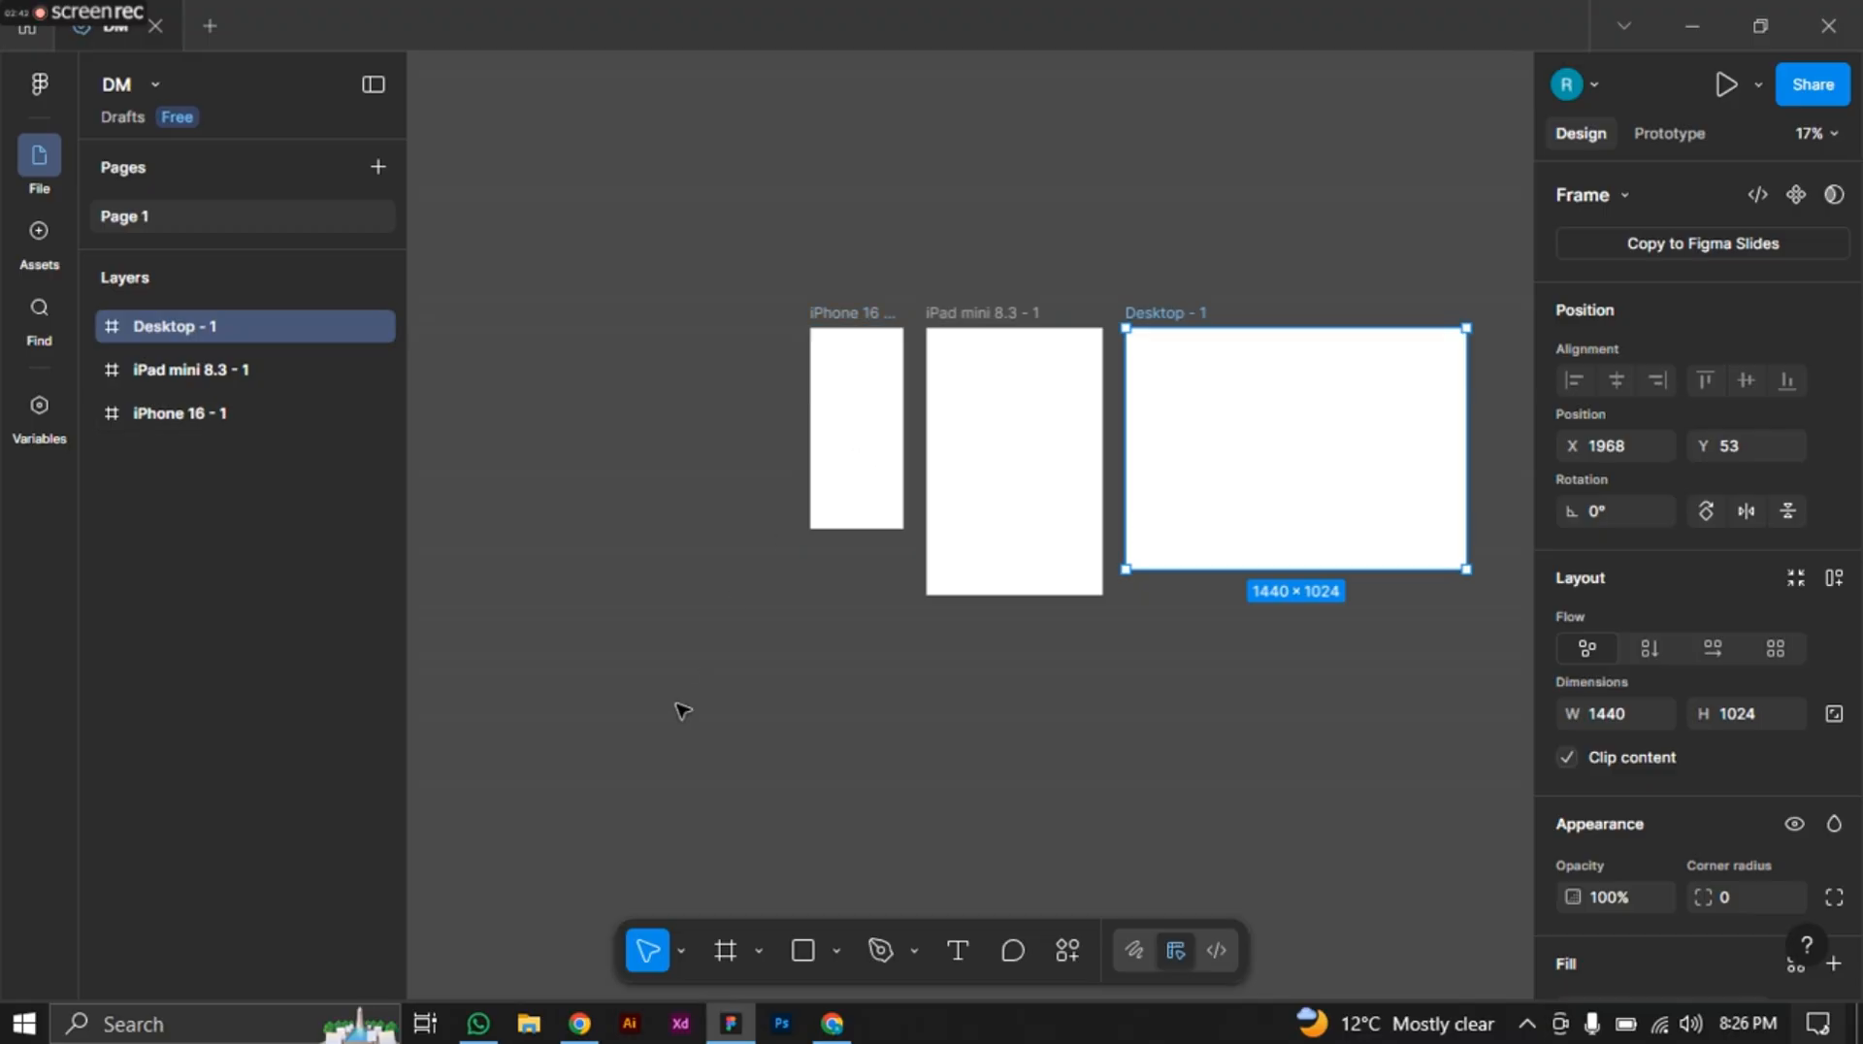
# Add a text label reading "4" just below the iPhone 16 frame.
pyautogui.click(960, 953)
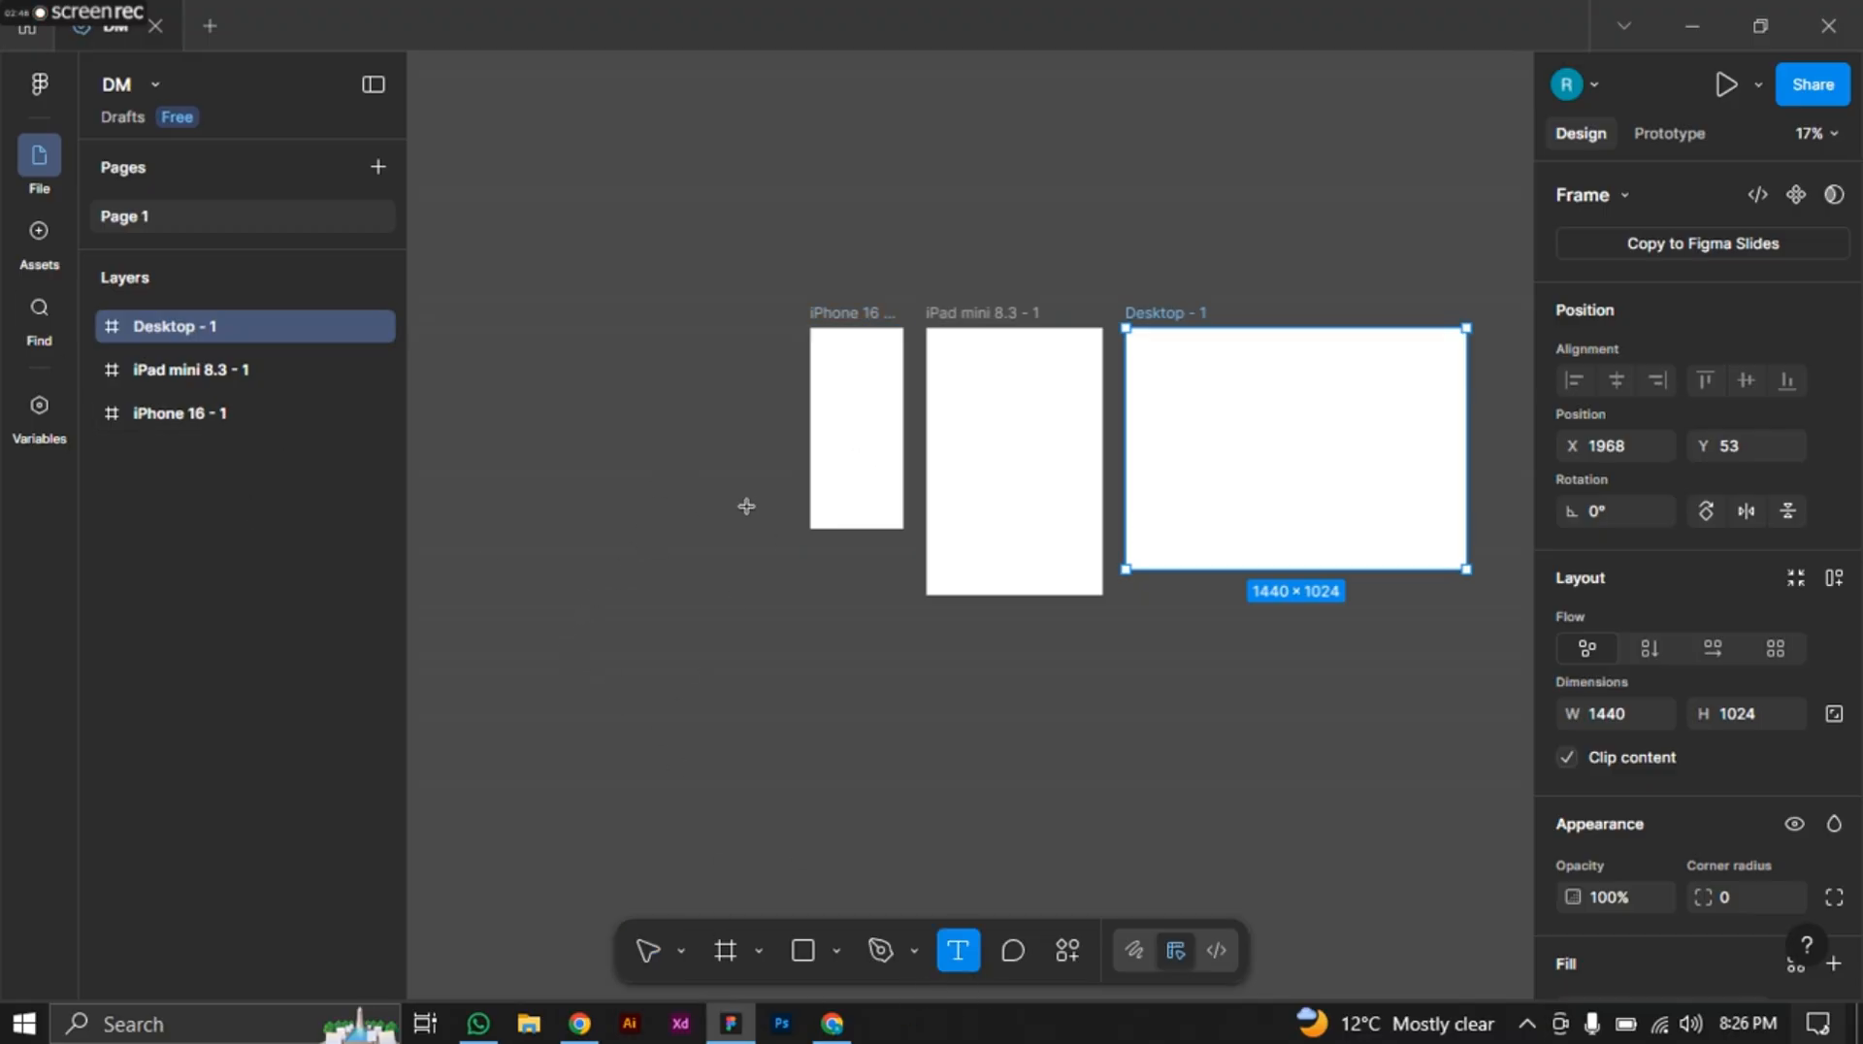
pyautogui.scroll(2, 818, 460)
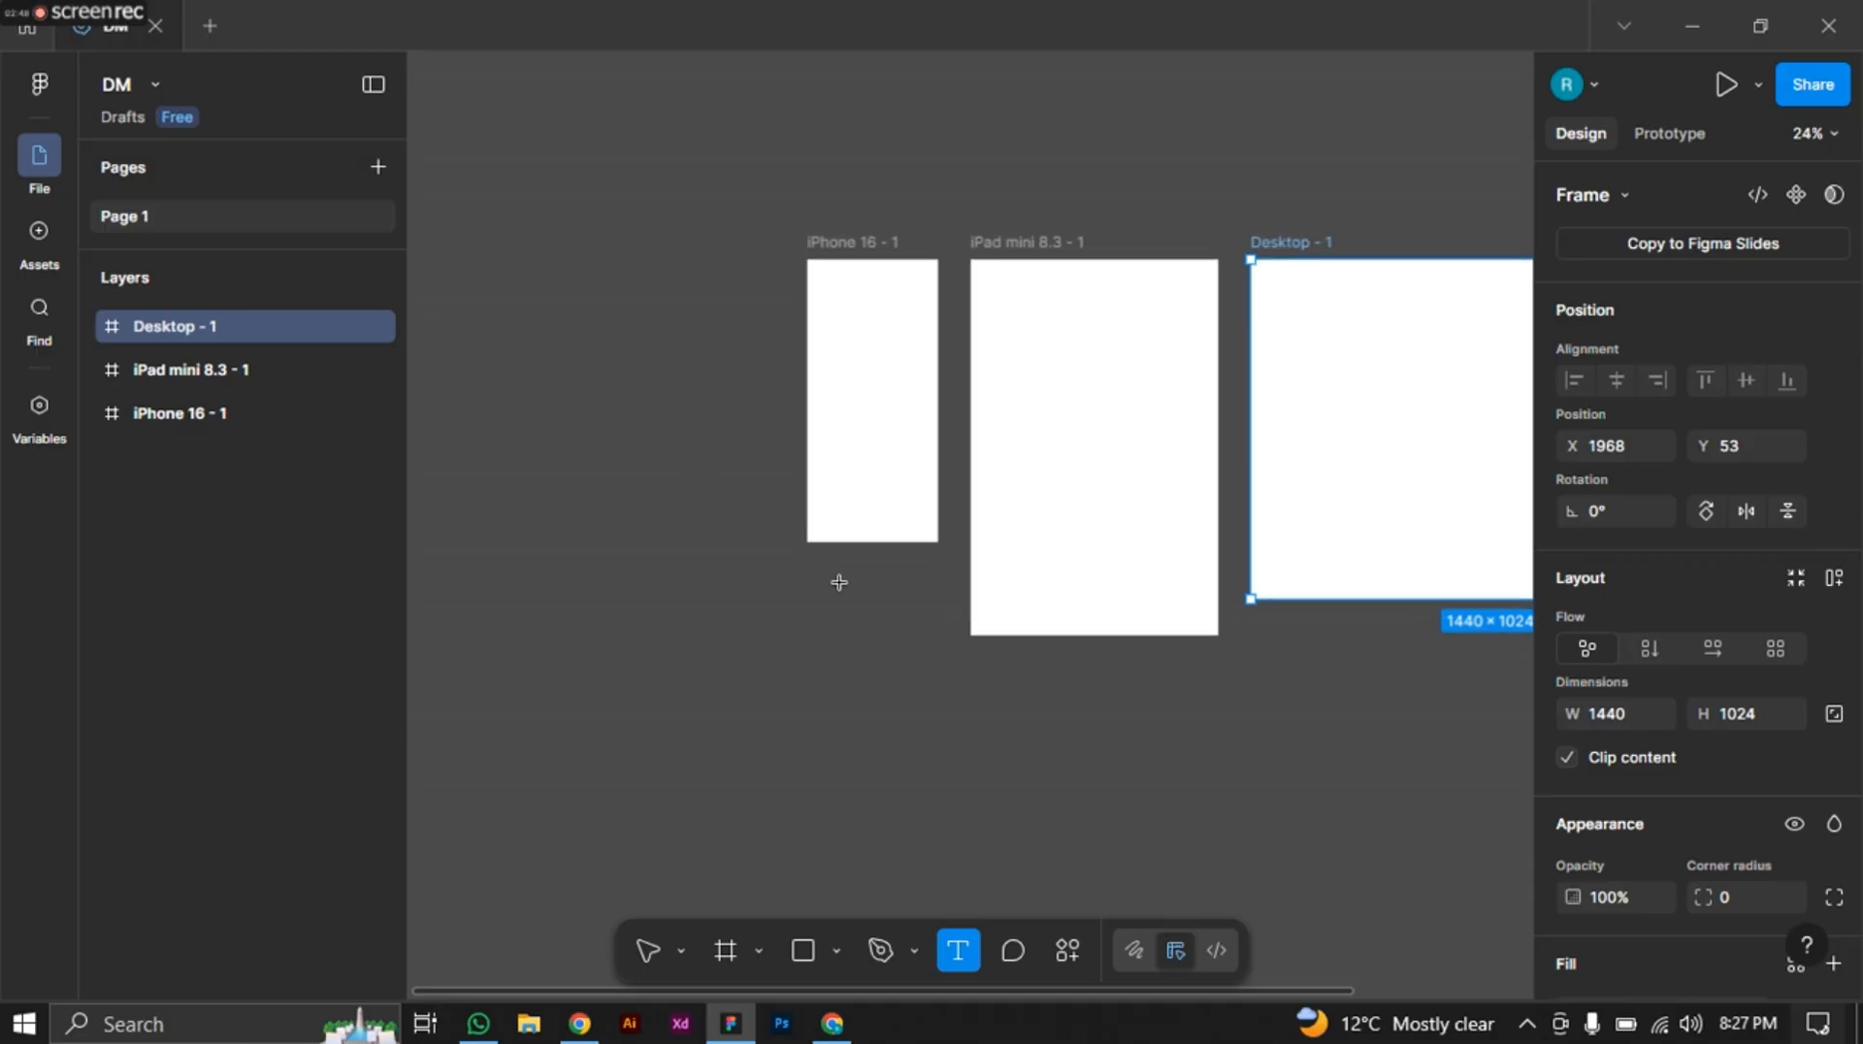
pyautogui.scroll(3, 835, 577)
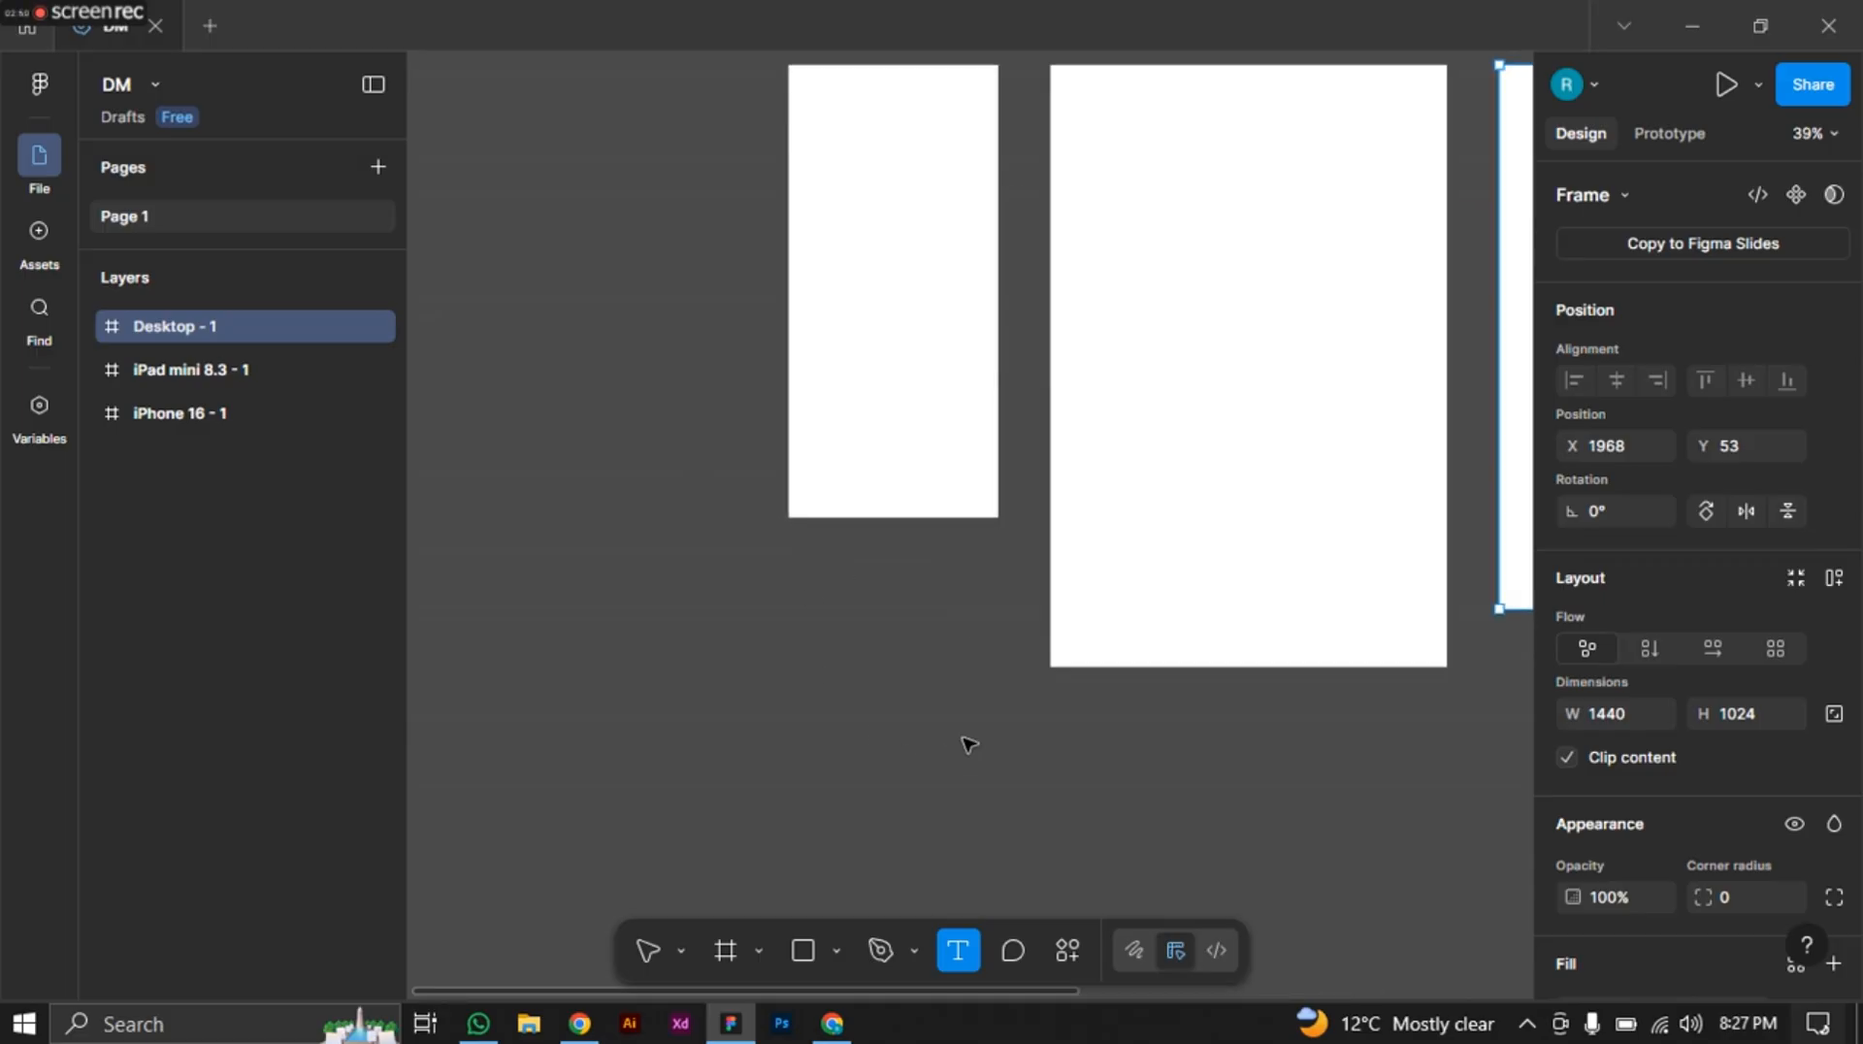
pyautogui.click(810, 578)
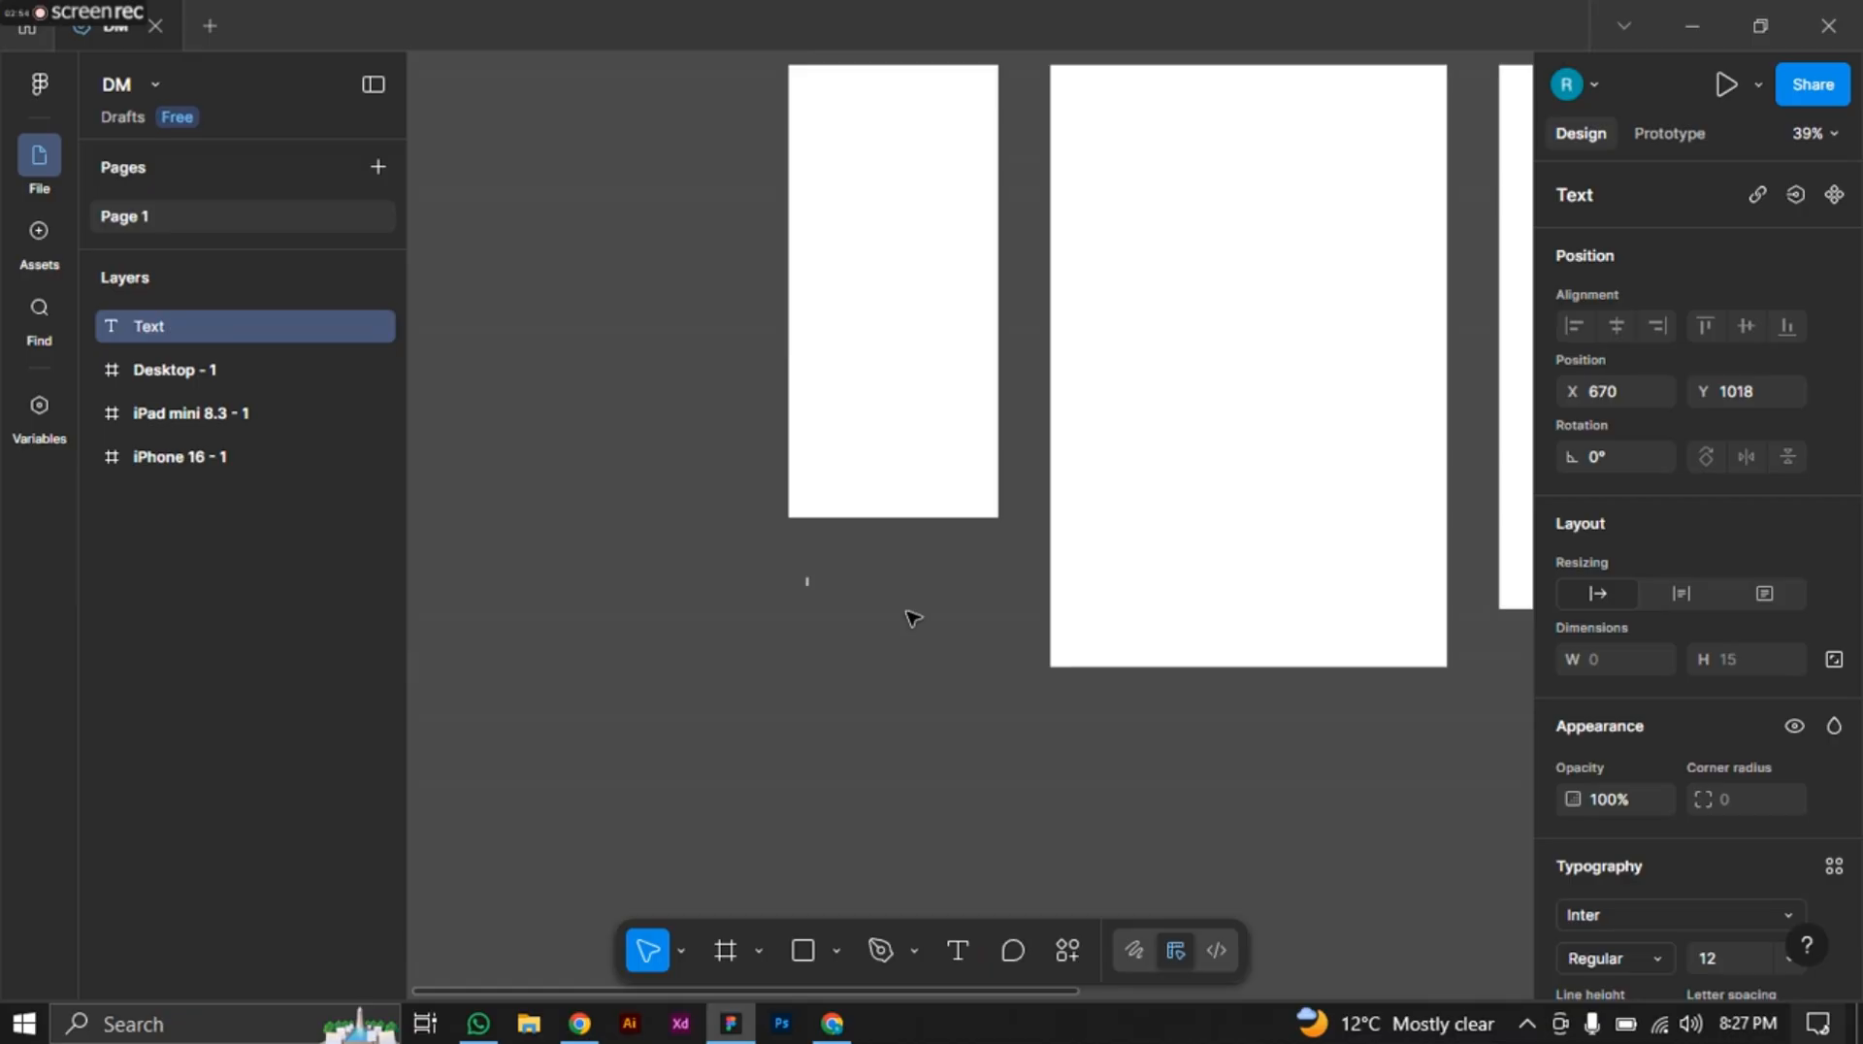
pyautogui.write('12')
pyautogui.press('BackSpace')
pyautogui.write('4')
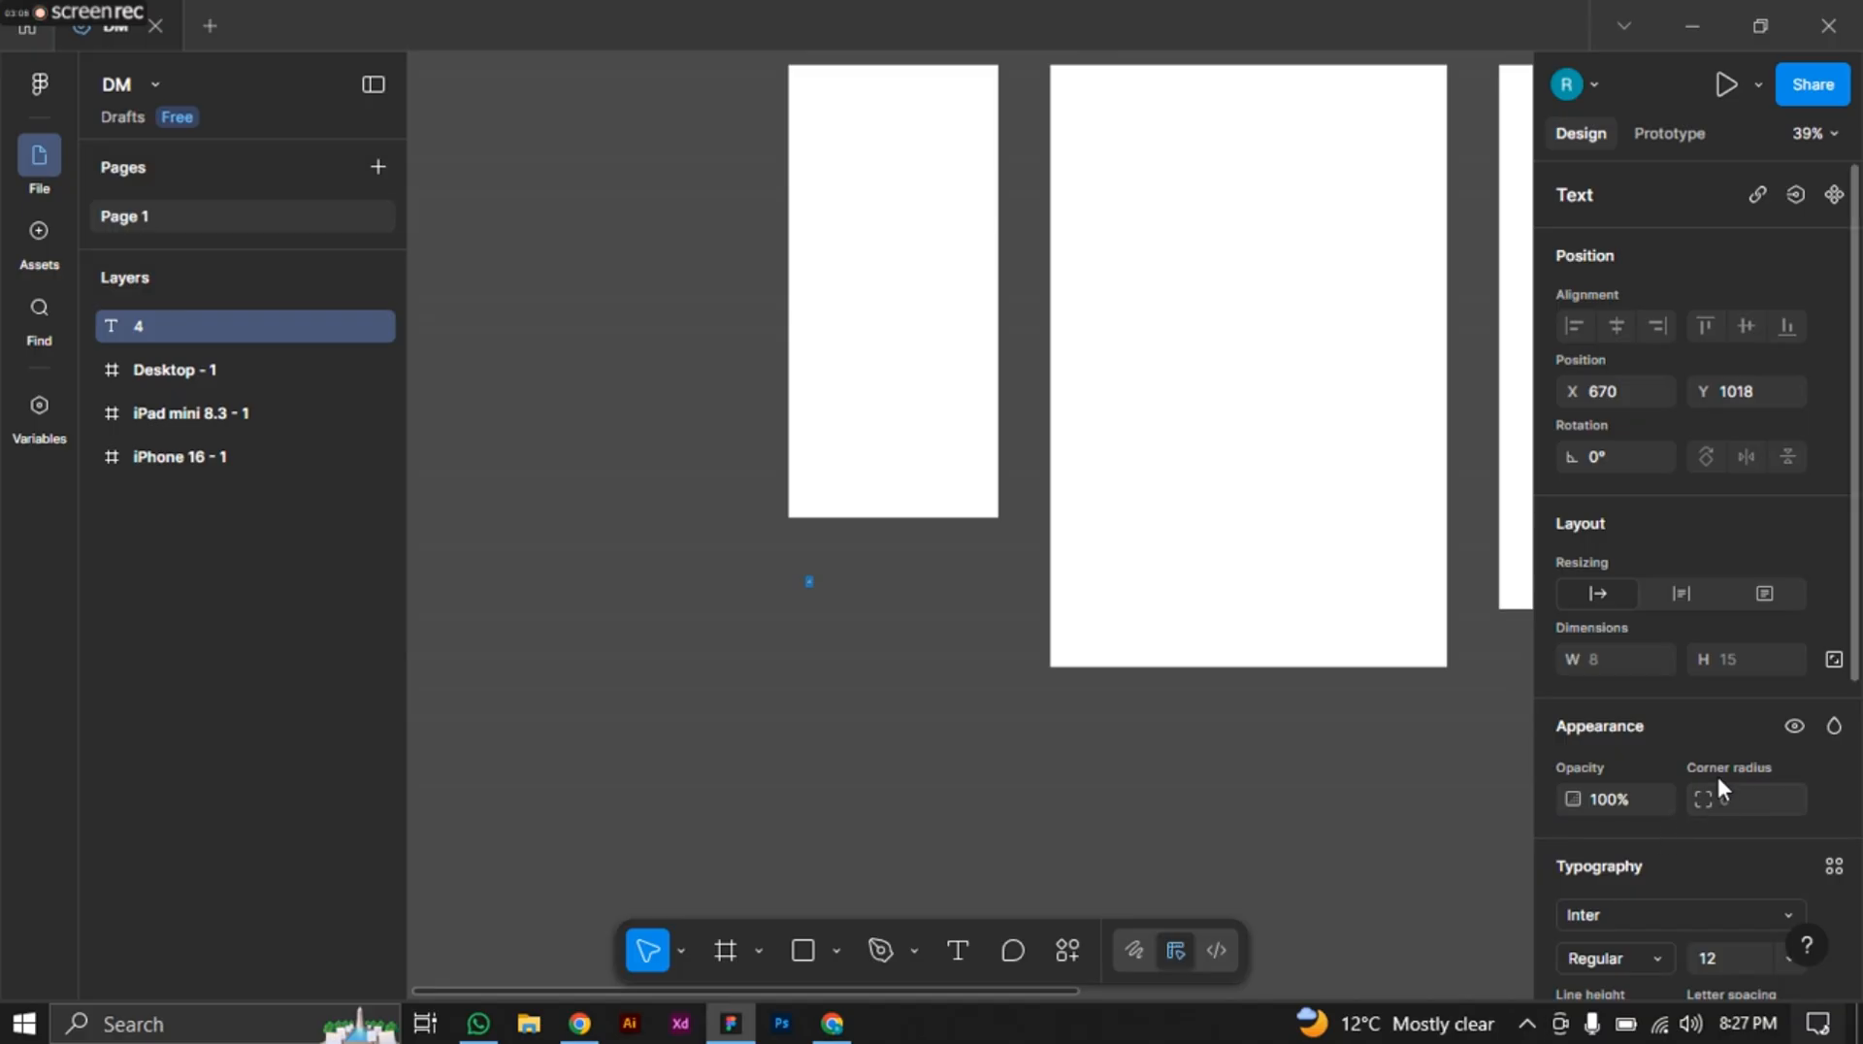
# Set the font size of the "4" text below the iPhone frame to 96.
pyautogui.scroll(-3, 1715, 771)
pyautogui.click(1793, 687)
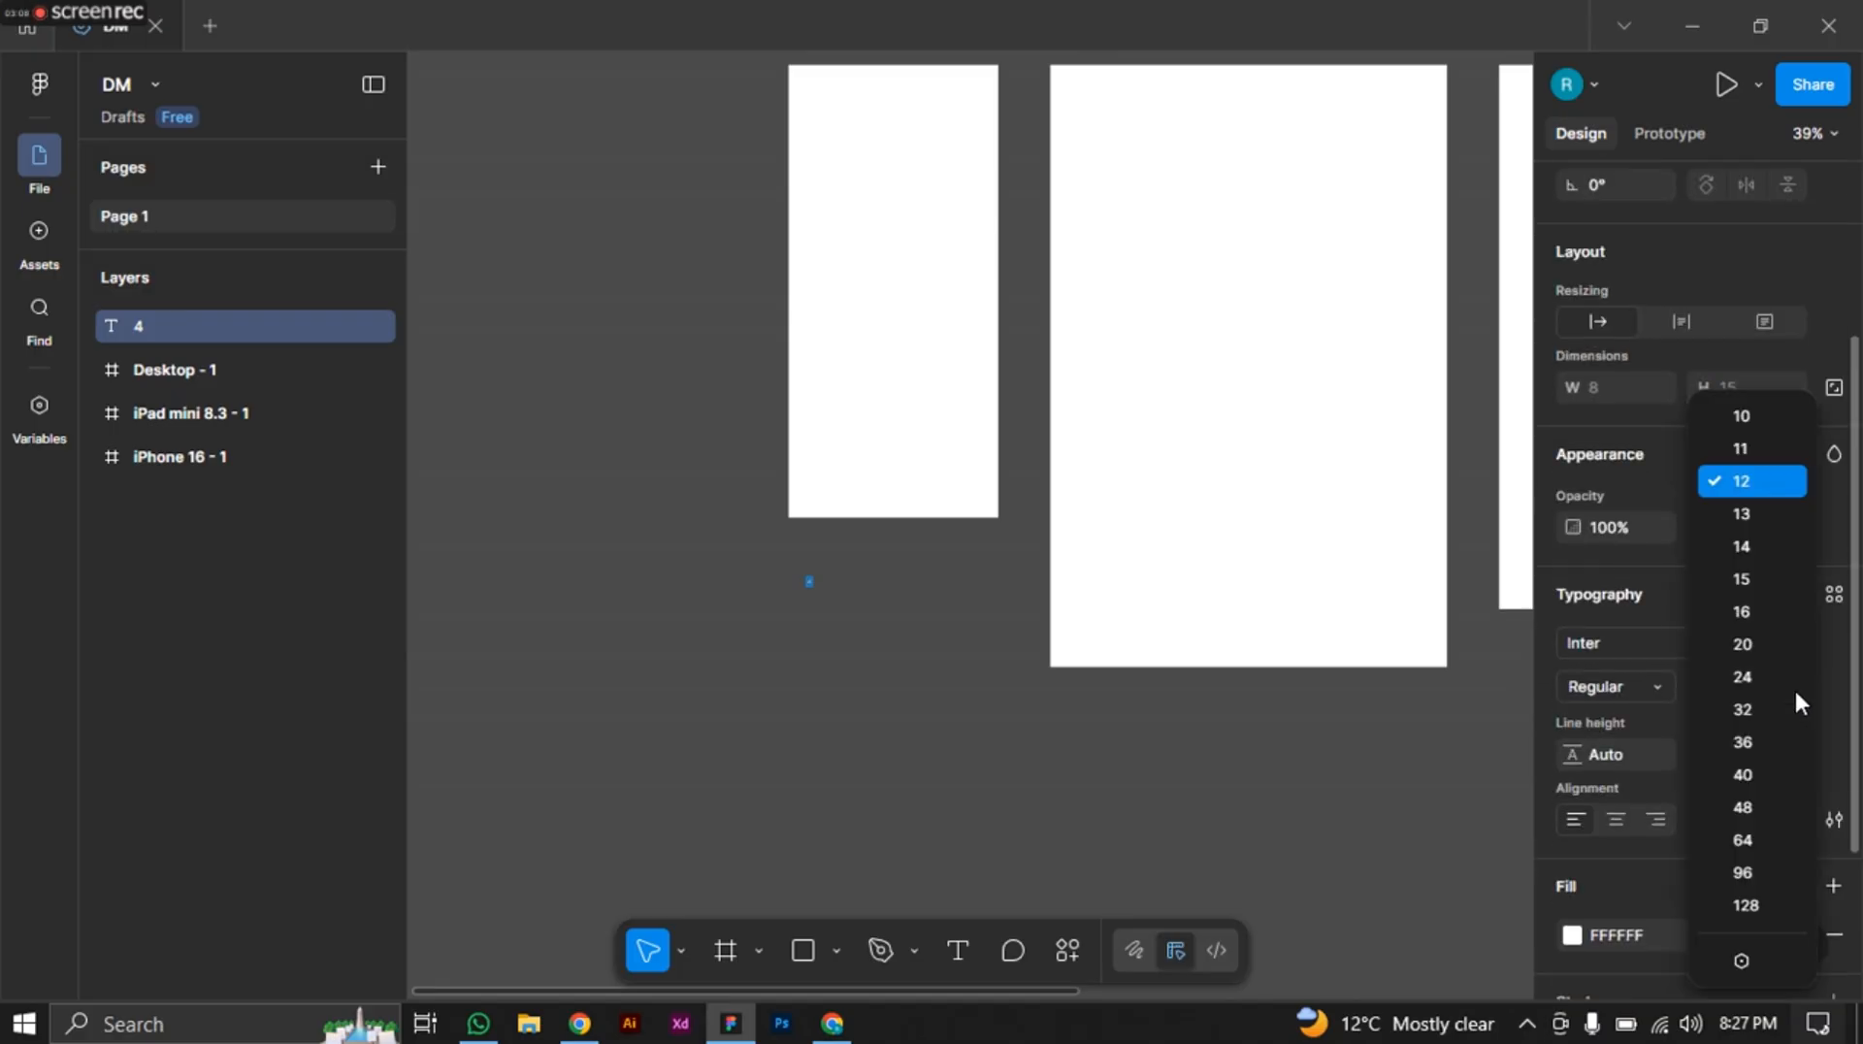
pyautogui.click(1751, 713)
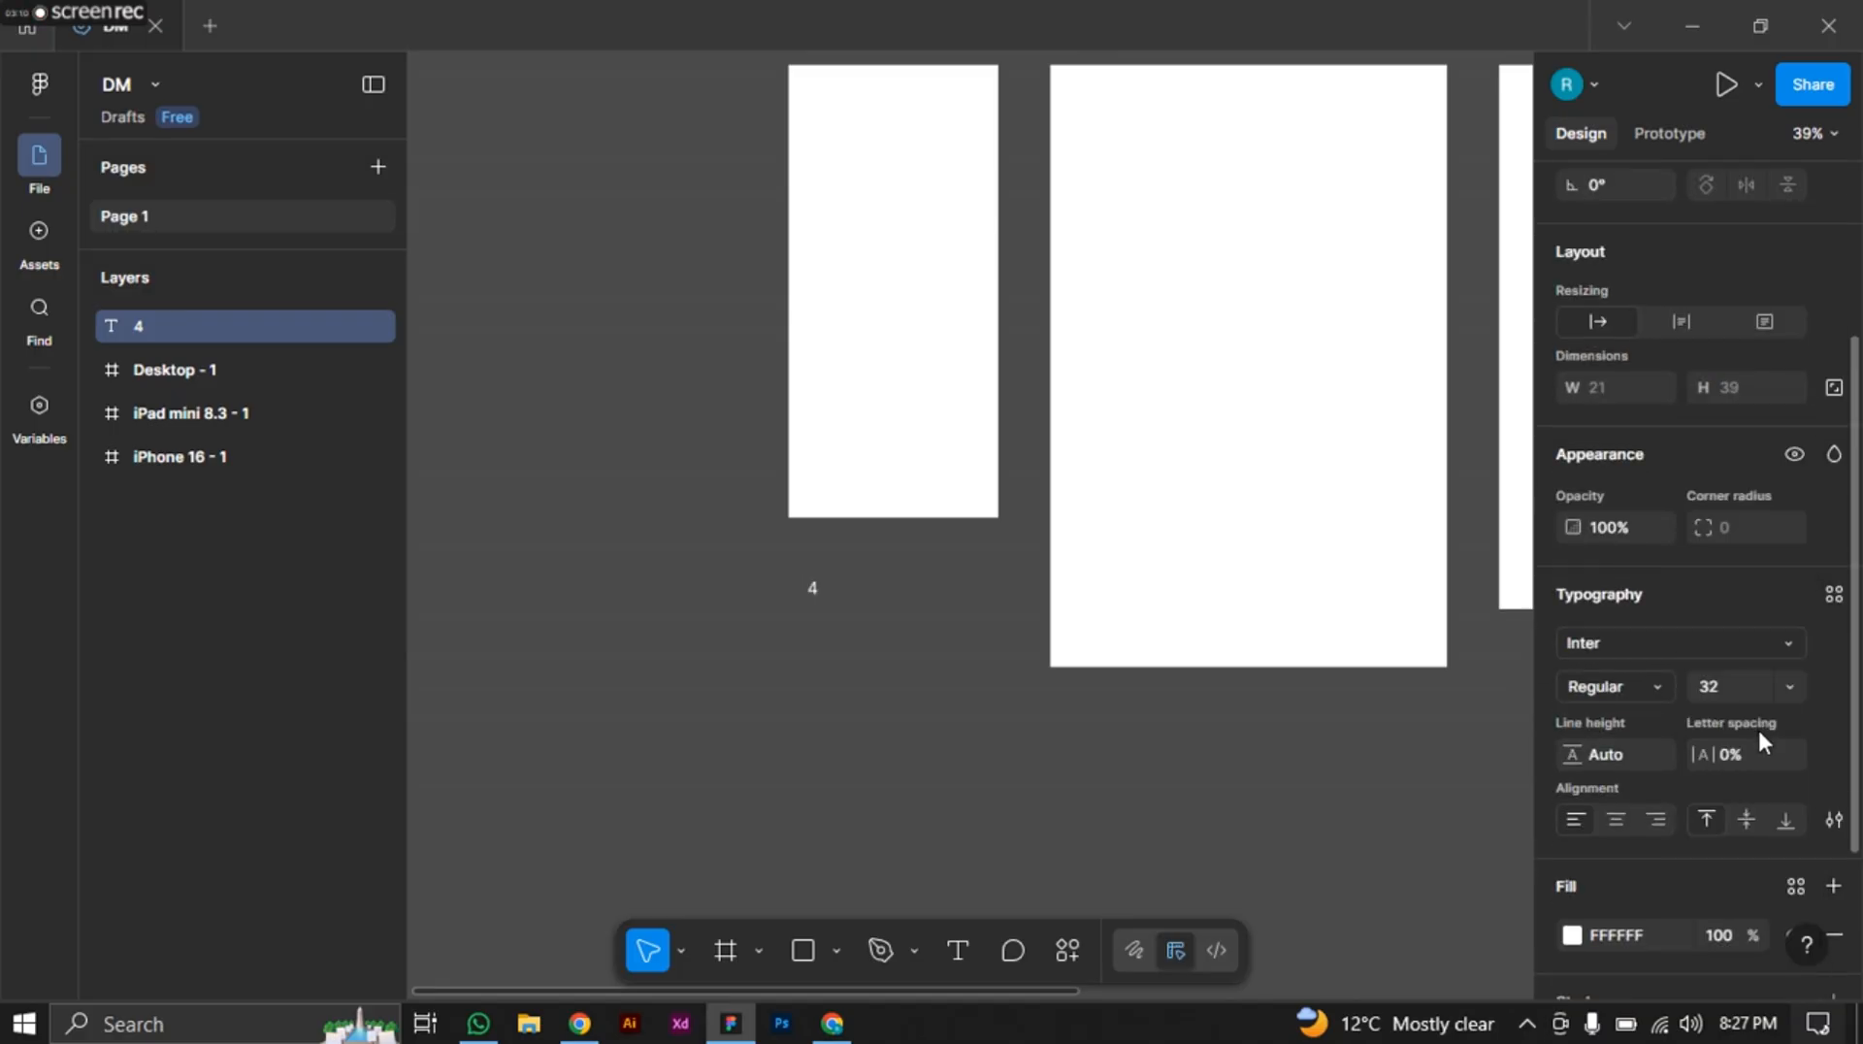
pyautogui.click(1792, 685)
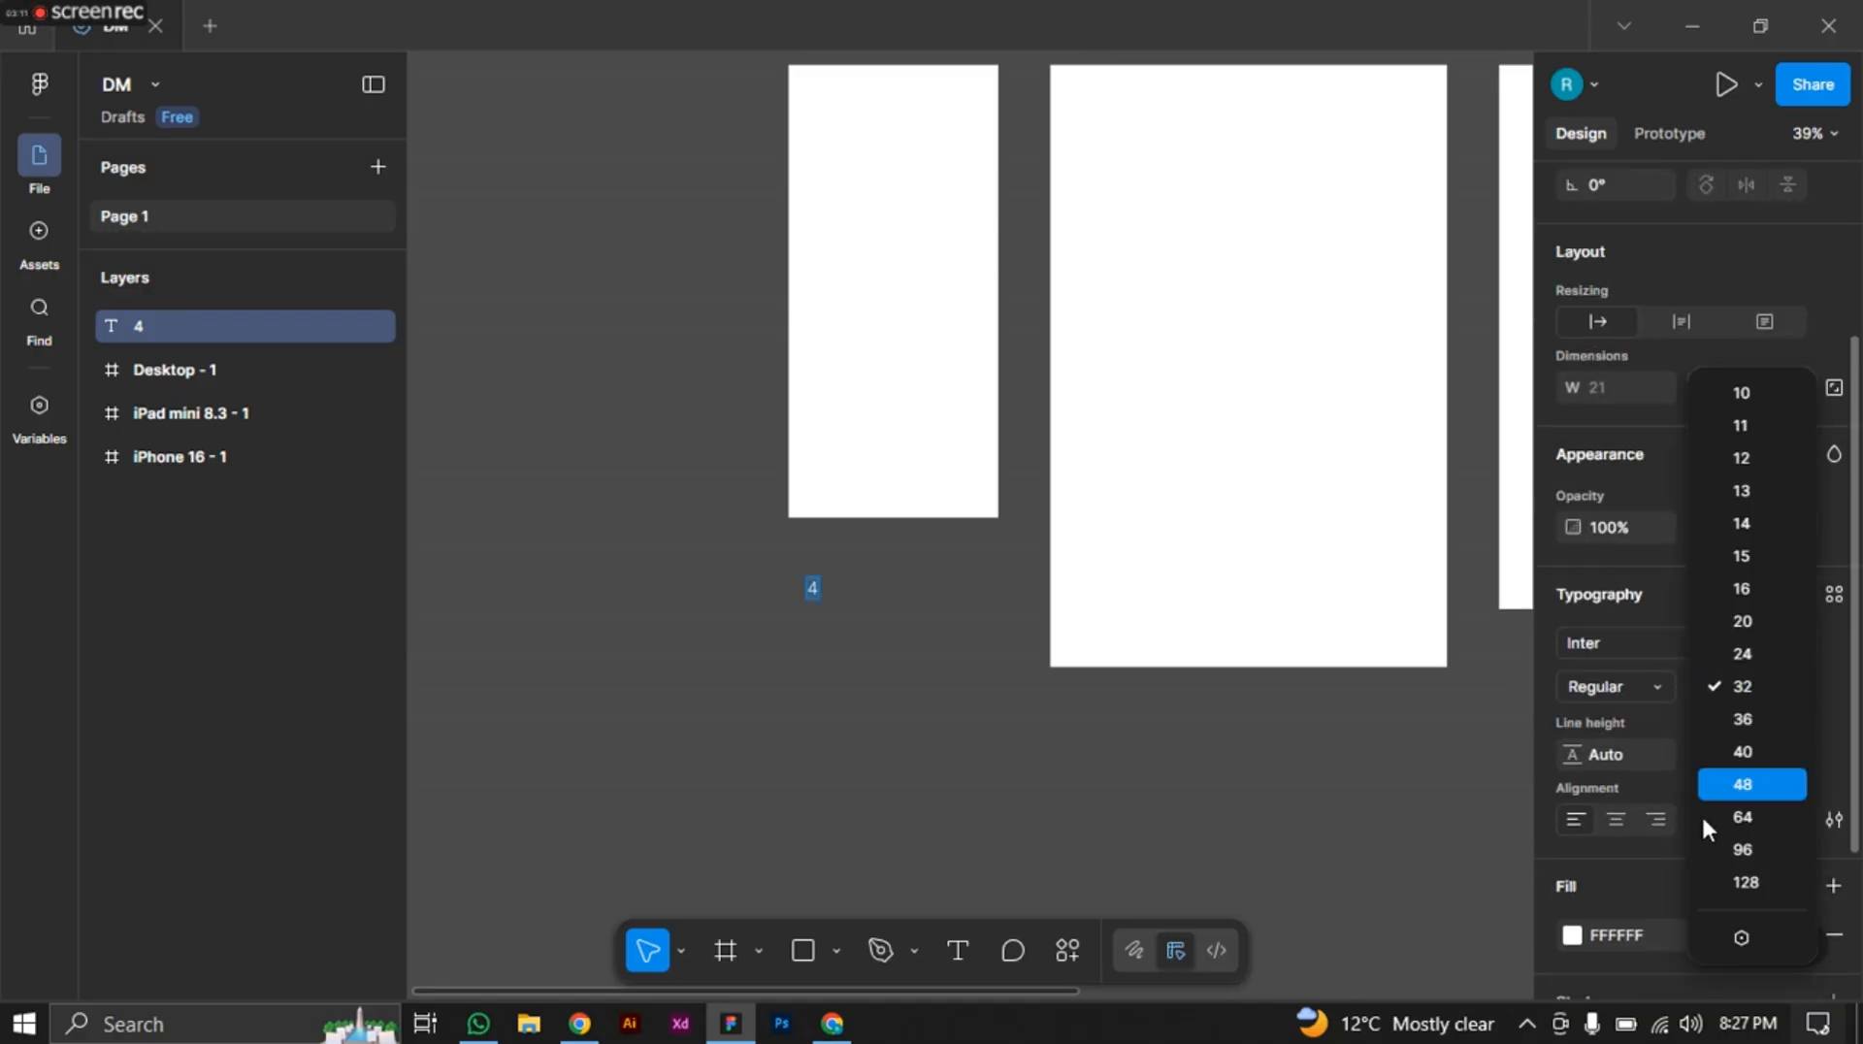
pyautogui.click(1745, 848)
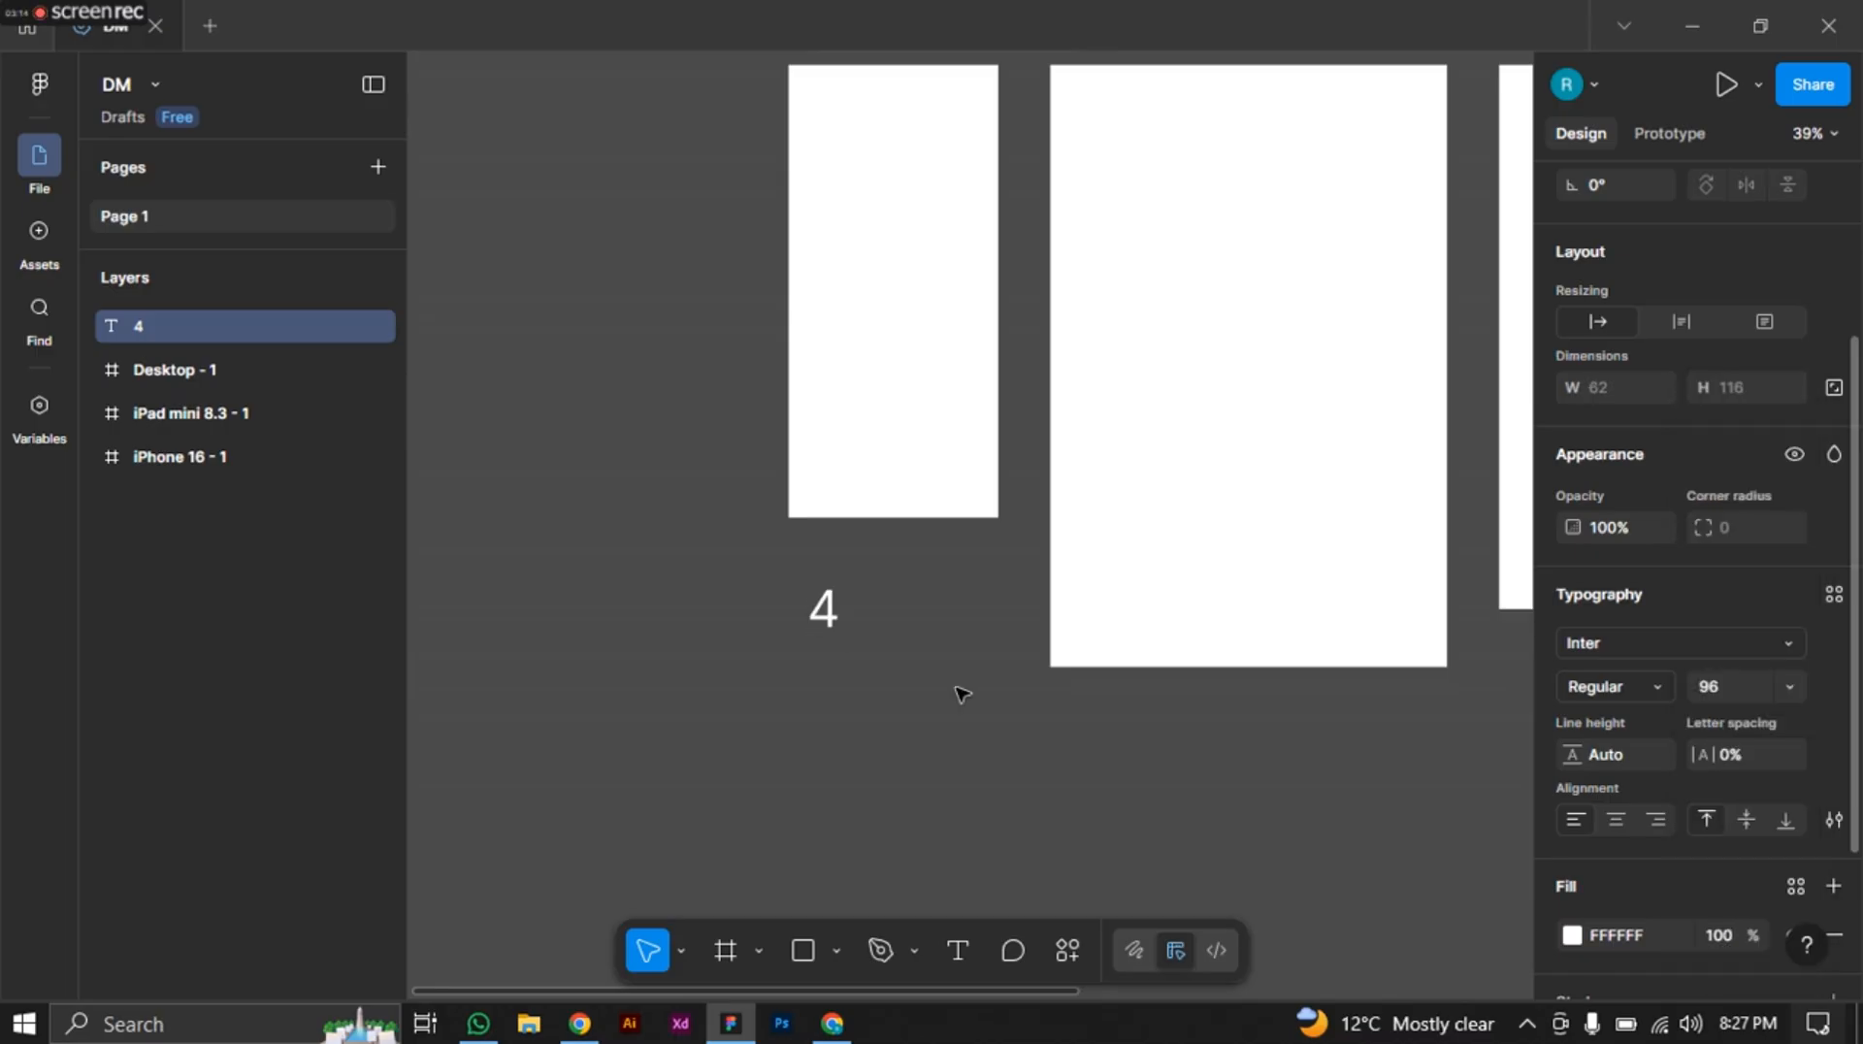
pyautogui.doubleClick(812, 608)
pyautogui.click(812, 608)
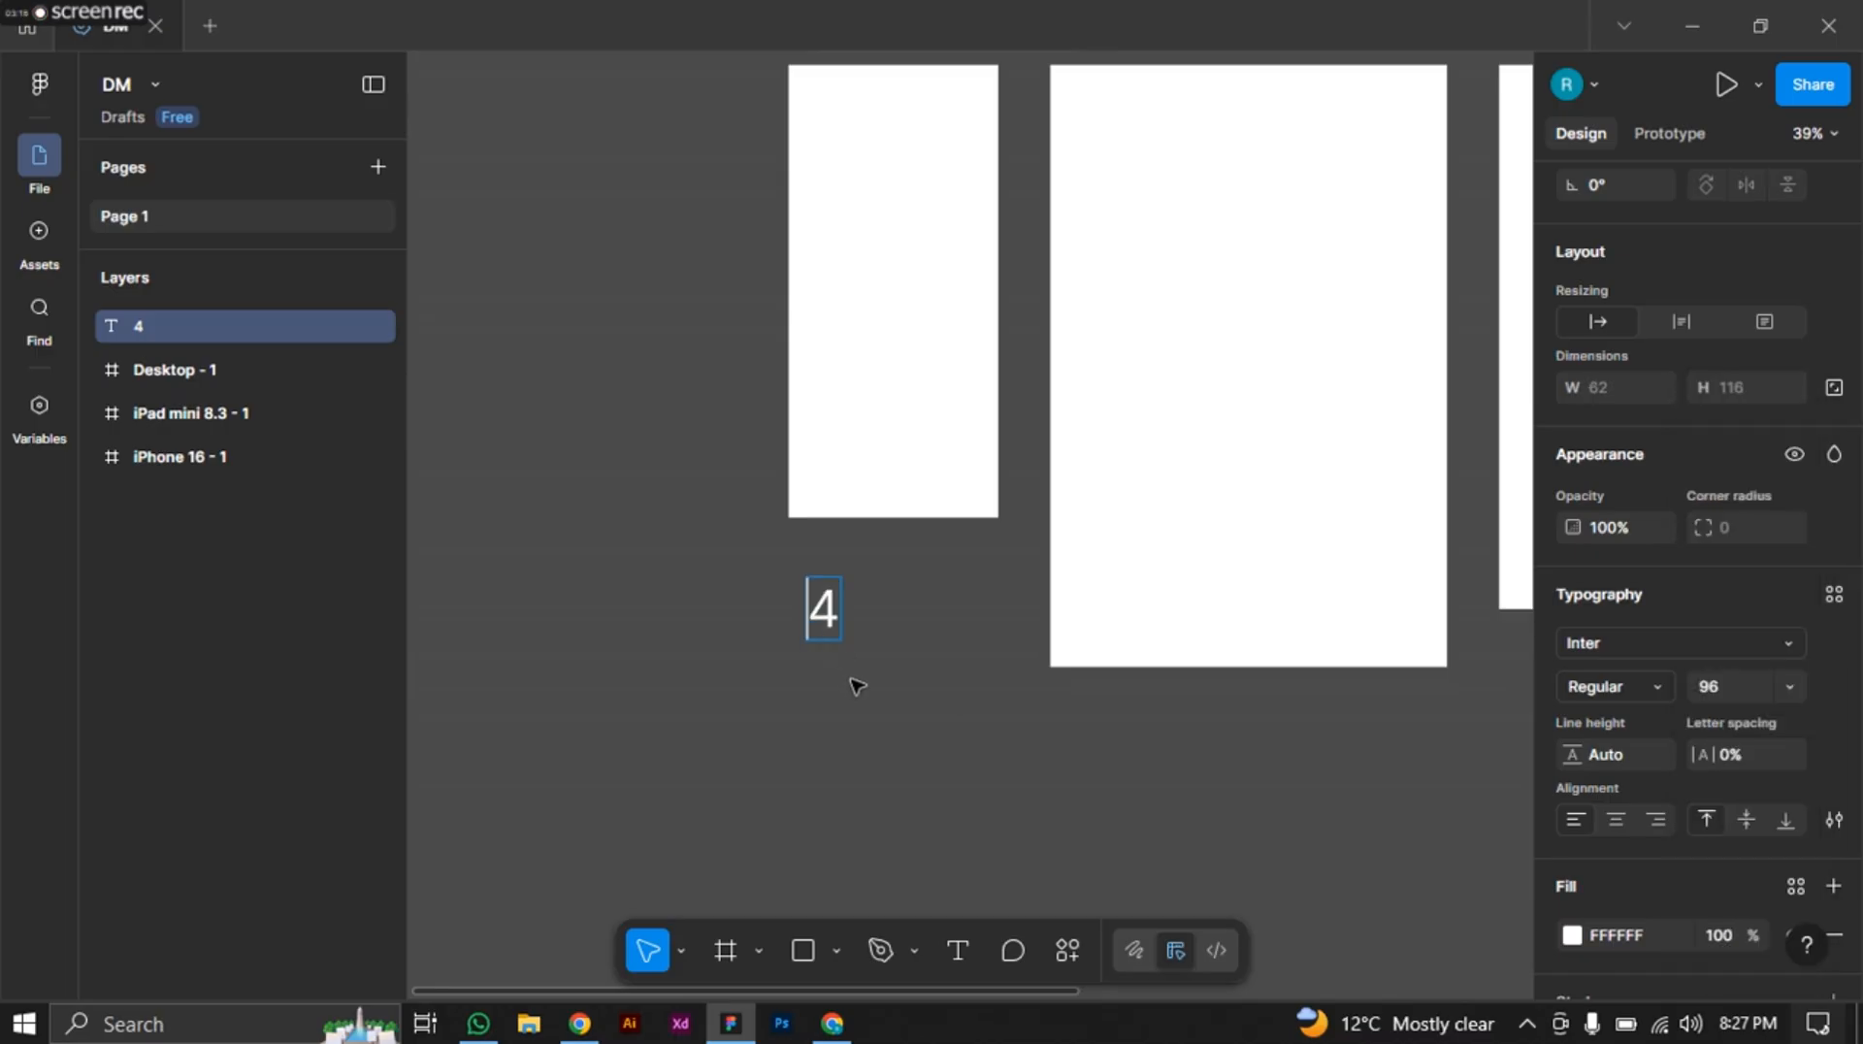
pyautogui.write('layoud')
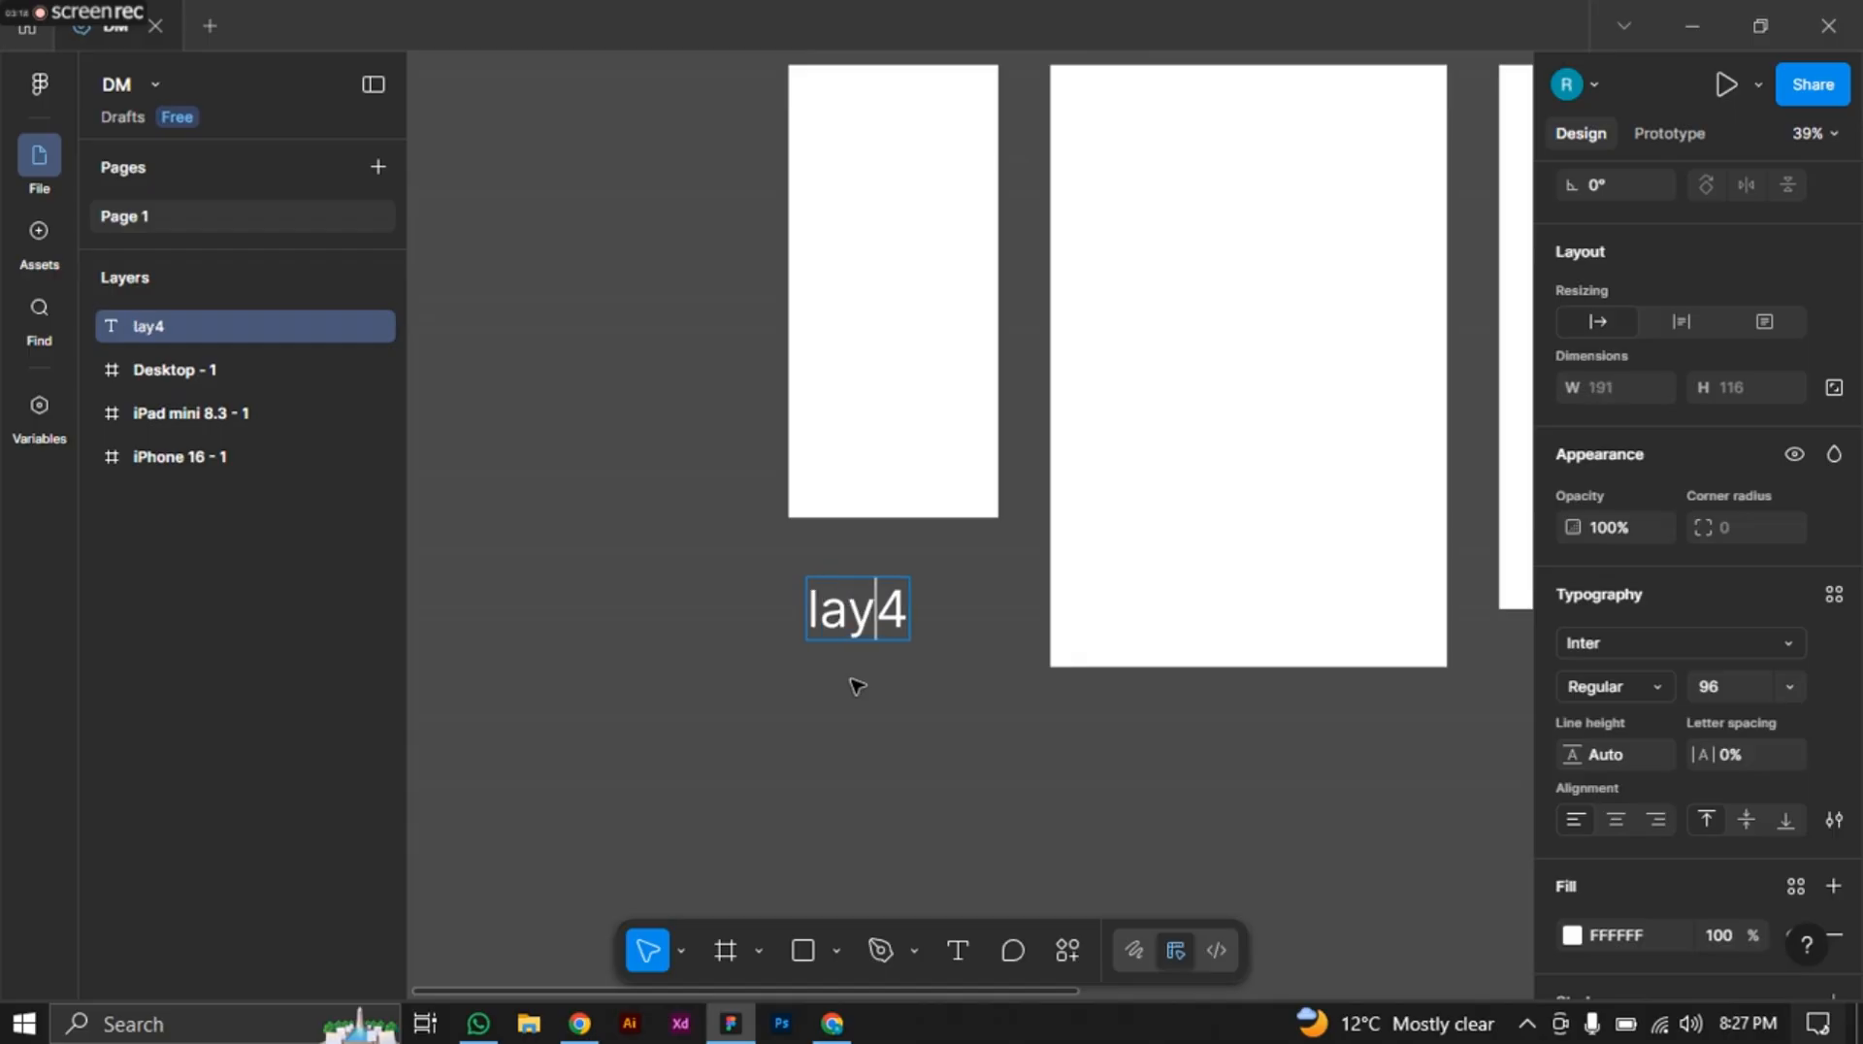
pyautogui.press('BackSpace')
pyautogui.write('t')
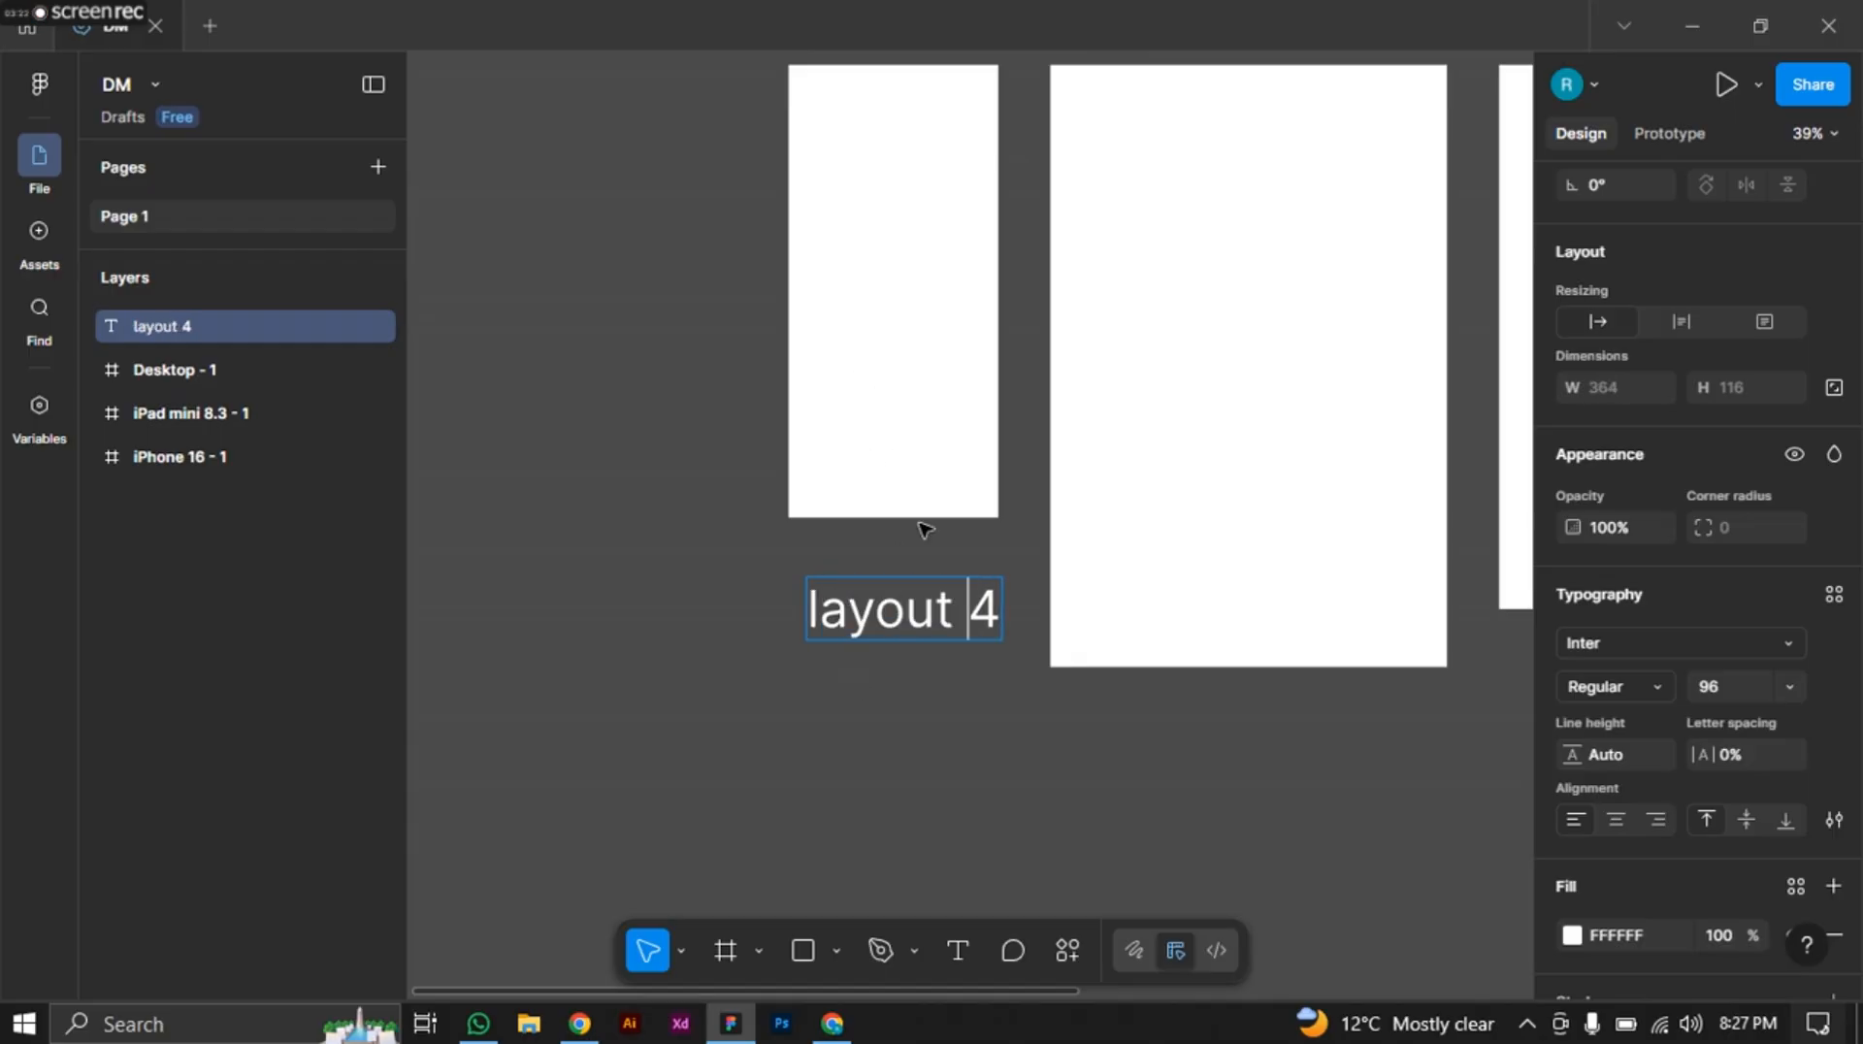
pyautogui.press('Right')
pyautogui.press('Left')
pyautogui.press('Left')
pyautogui.press('Right')
pyautogui.press('BackSpace')
pyautogui.press('BackSpace')
pyautogui.press('BackSpace')
pyautogui.press('BackSpace')
pyautogui.press('BackSpace')
pyautogui.press('BackSpace')
pyautogui.press('BackSpace')
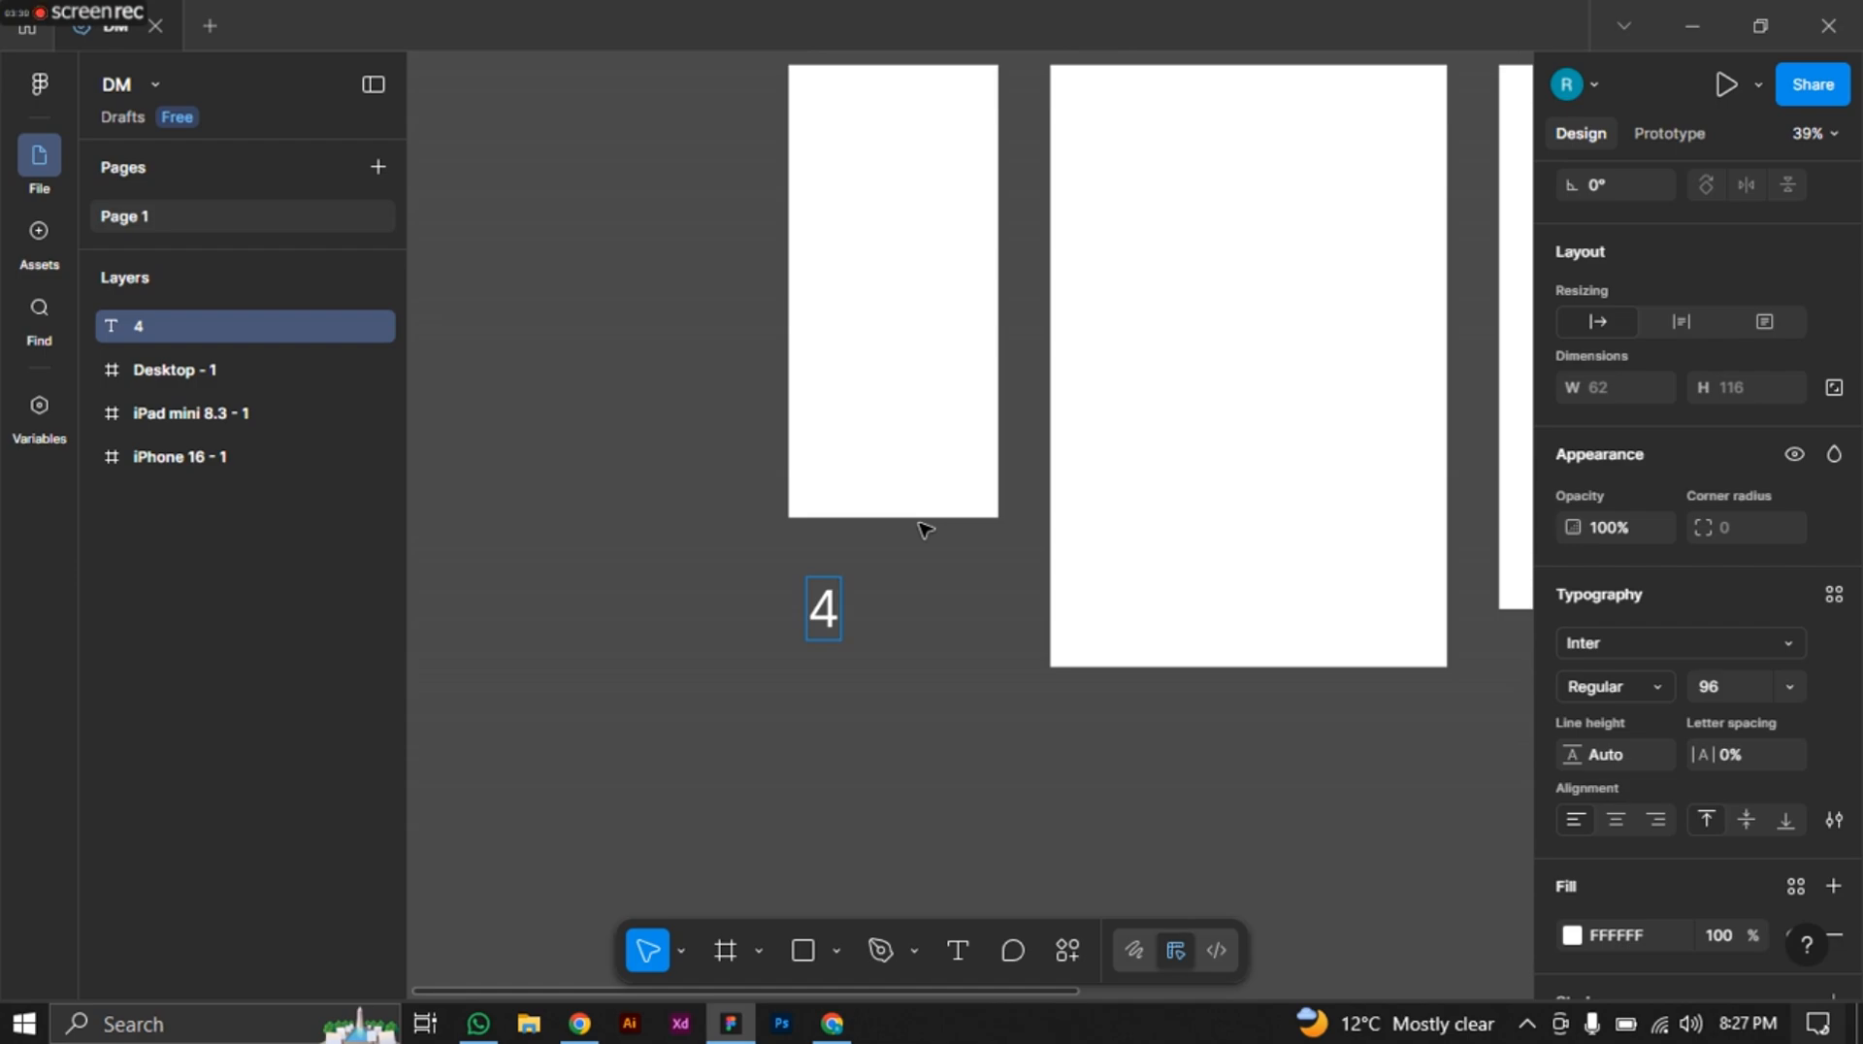
# Extend the label to read "4 Coulam" and move it directly beneath the iPhone 16 frame, roughly centred on it.
pyautogui.write('Cou')
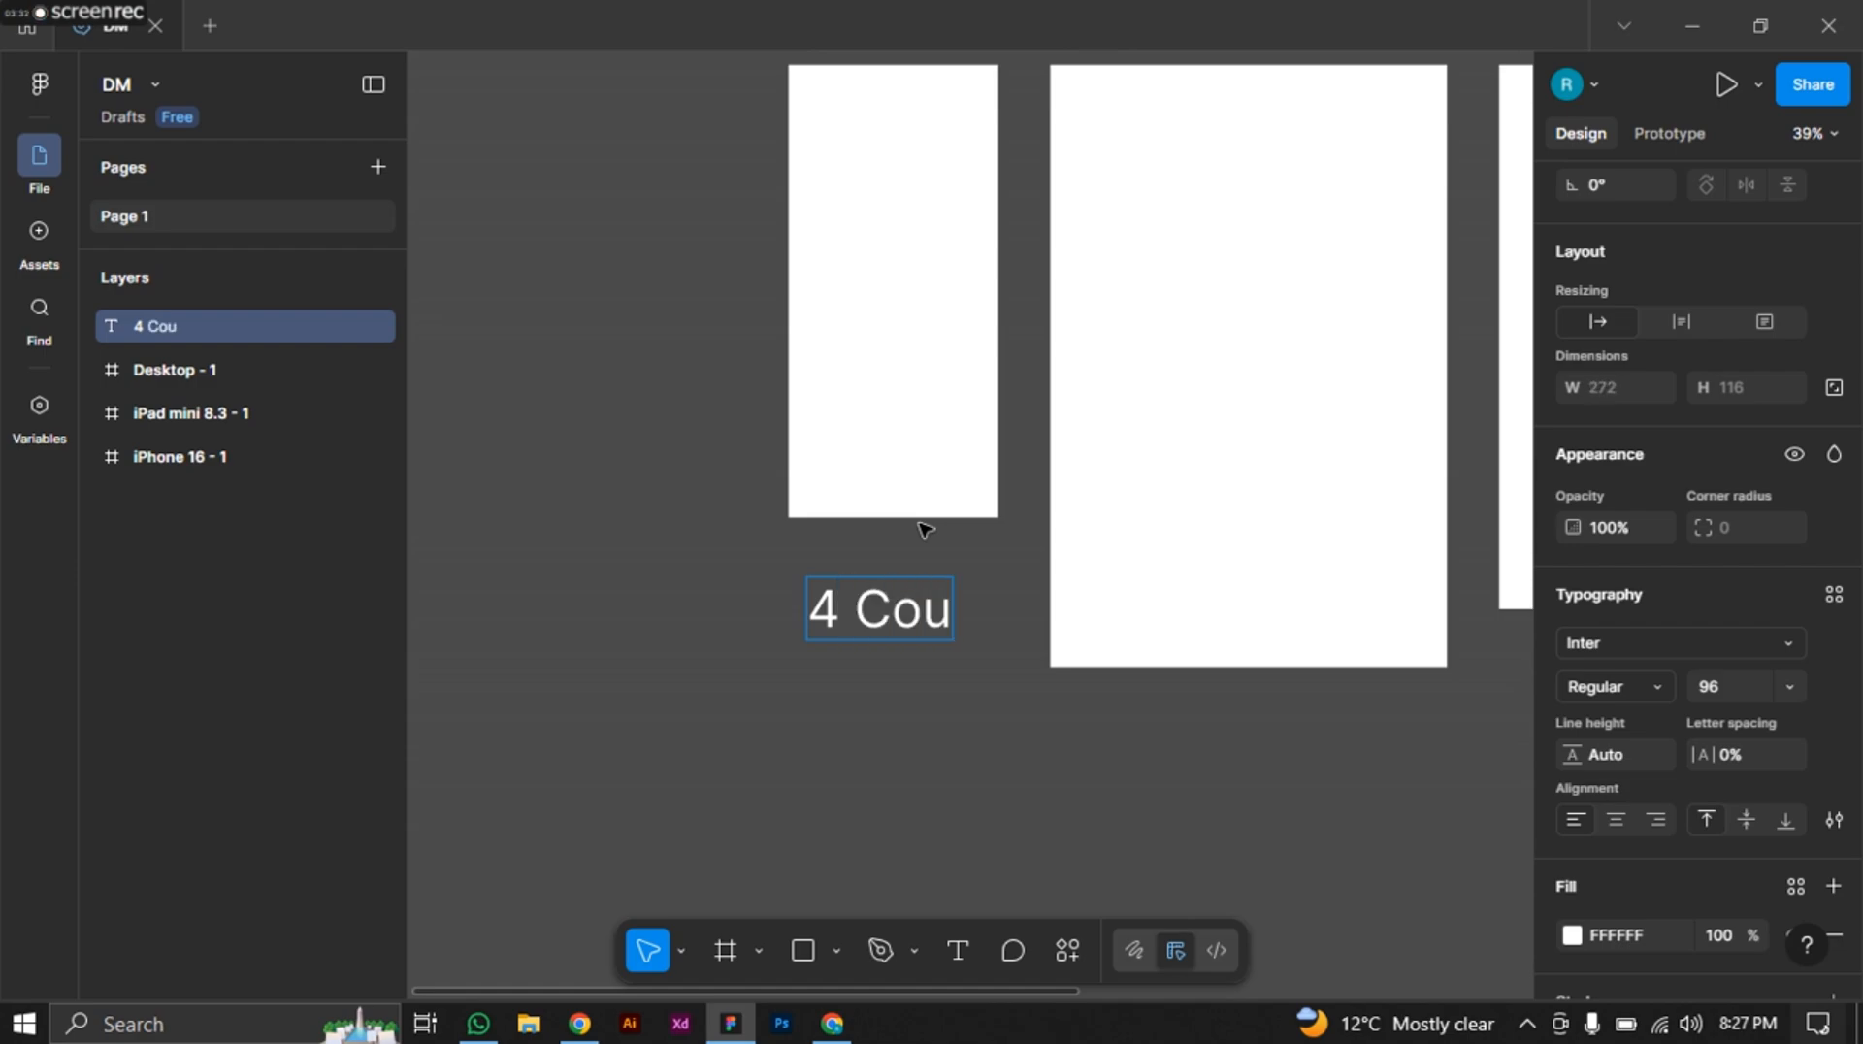
pyautogui.write('lam')
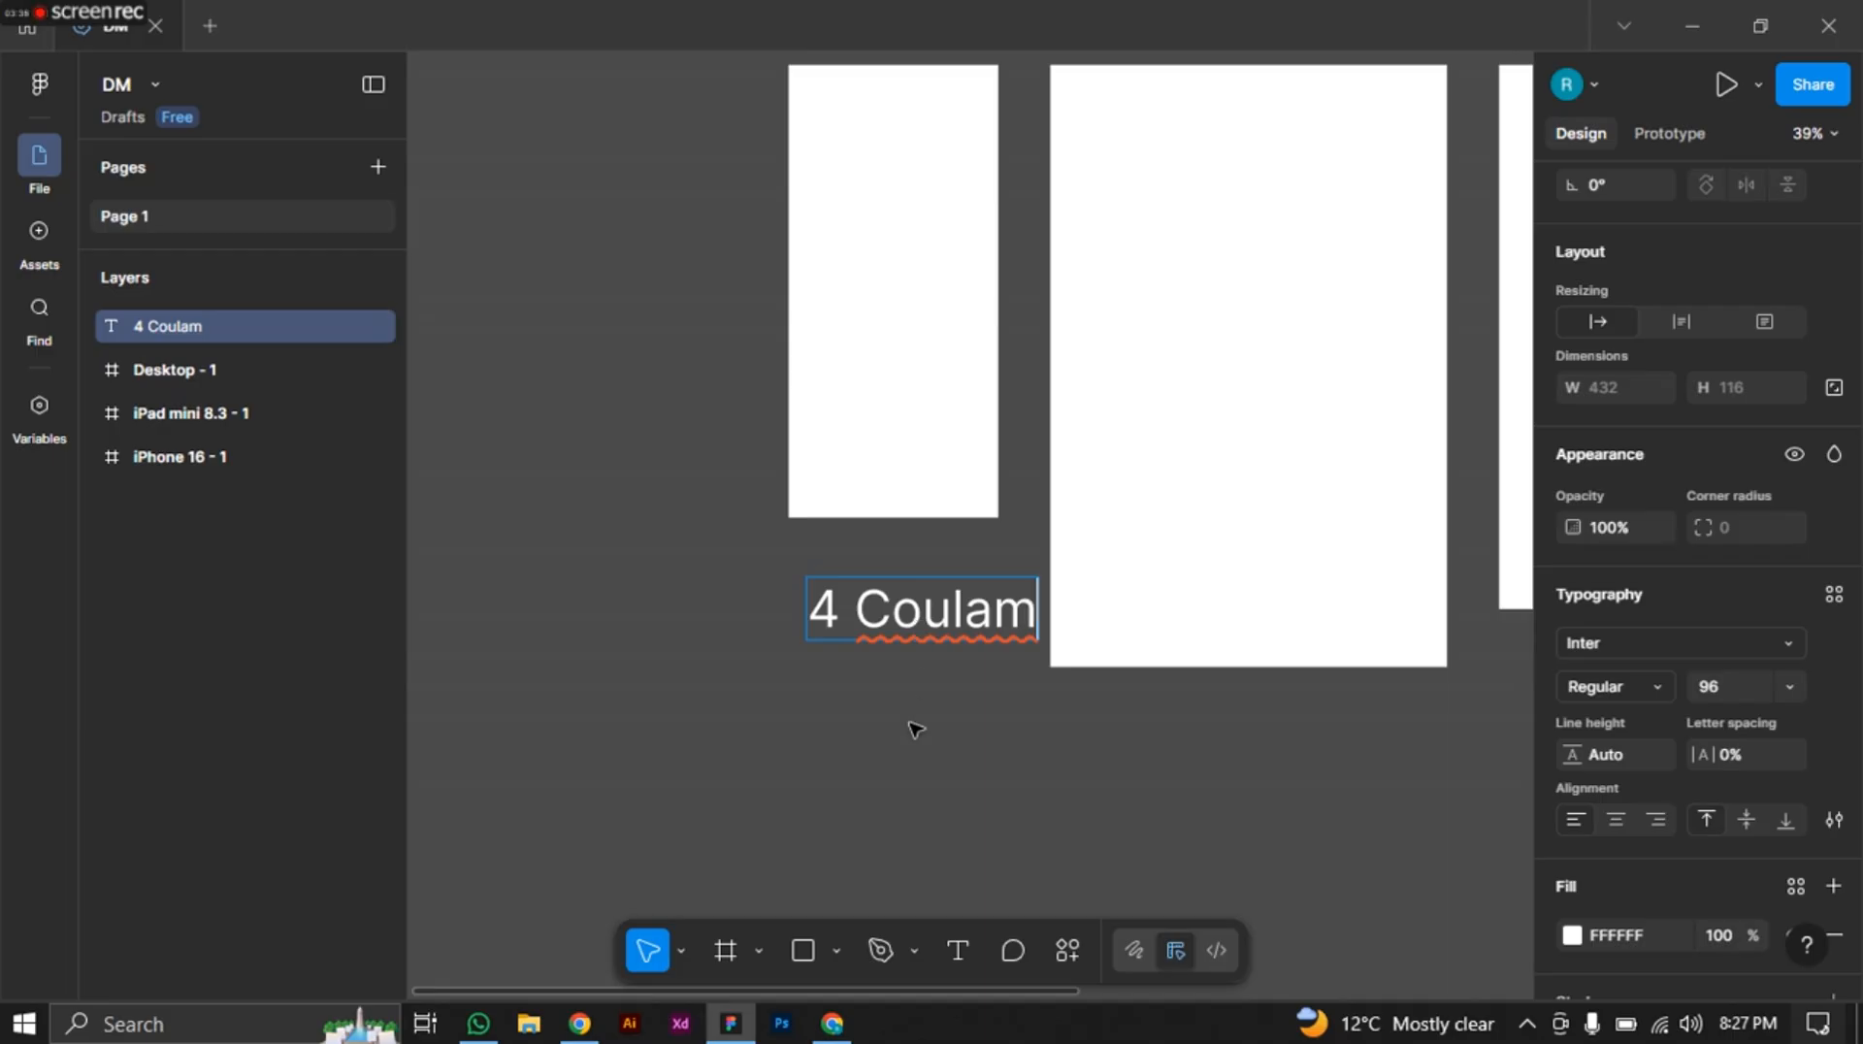
pyautogui.press('Escape')
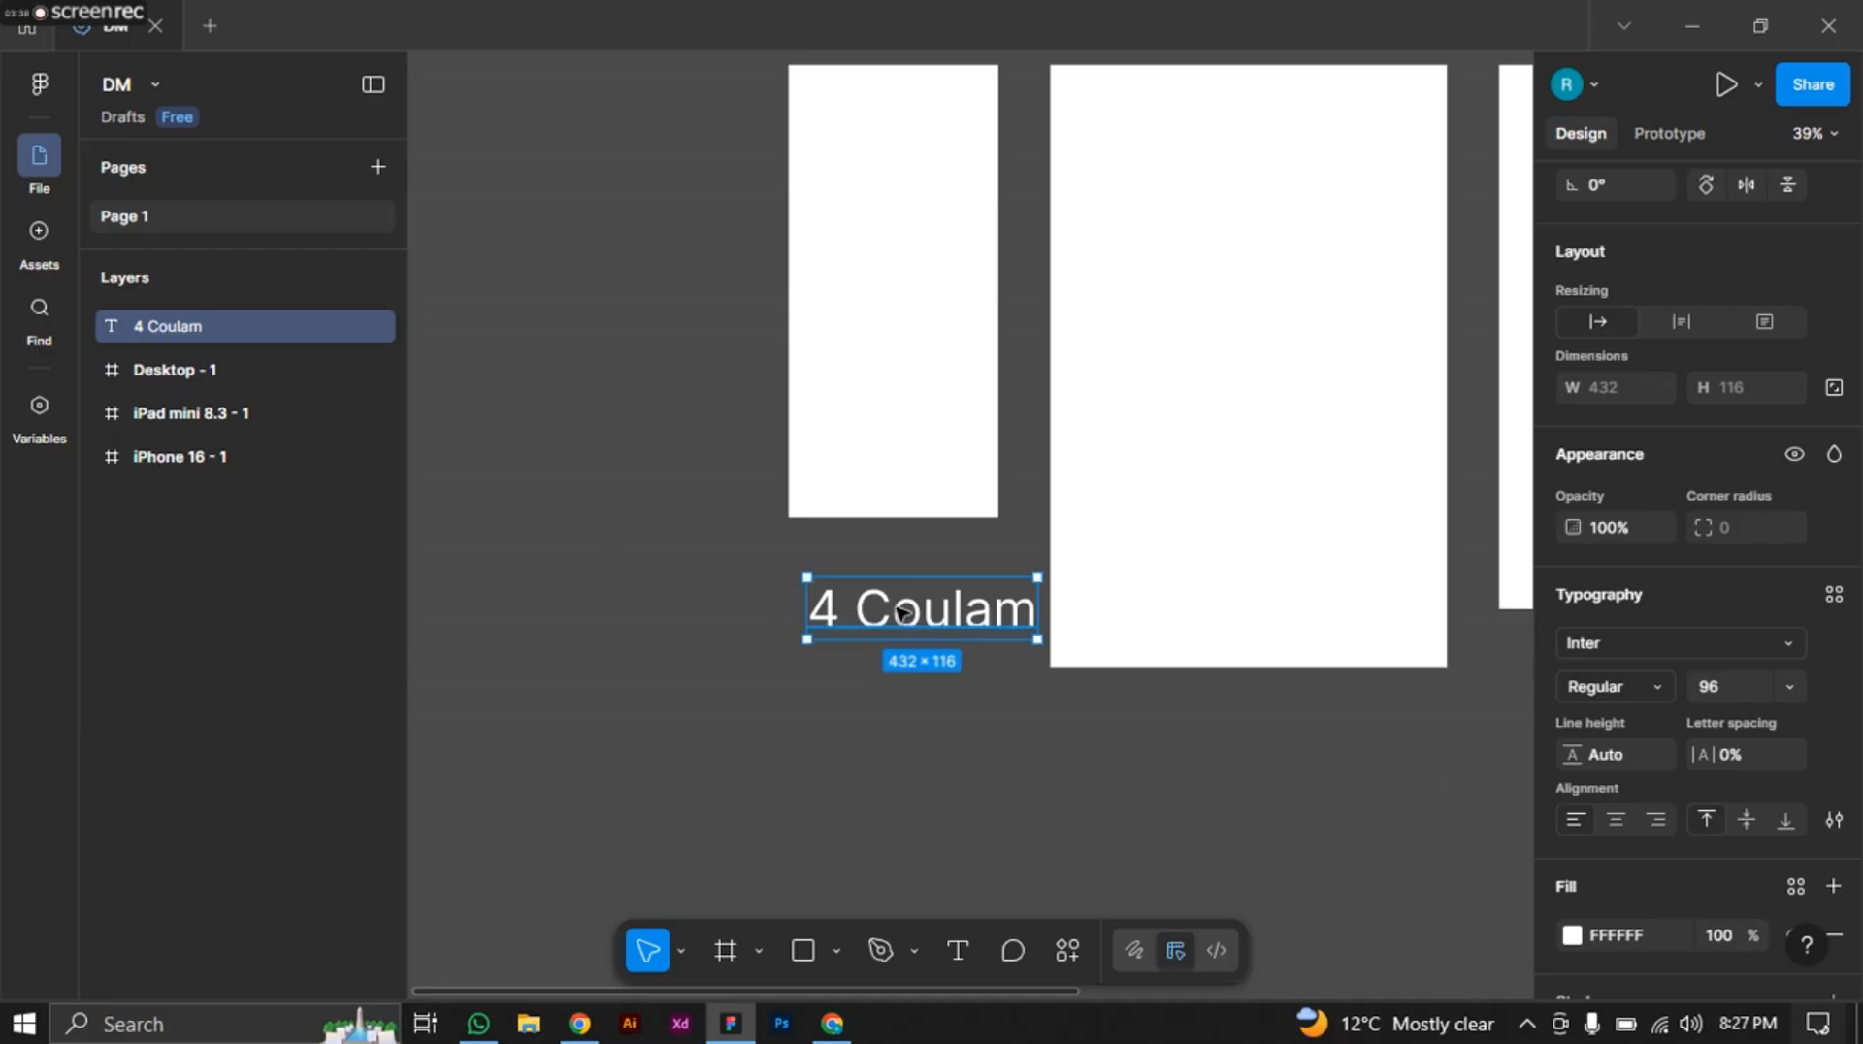
pyautogui.moveTo(902, 607); pyautogui.dragTo(883, 545)
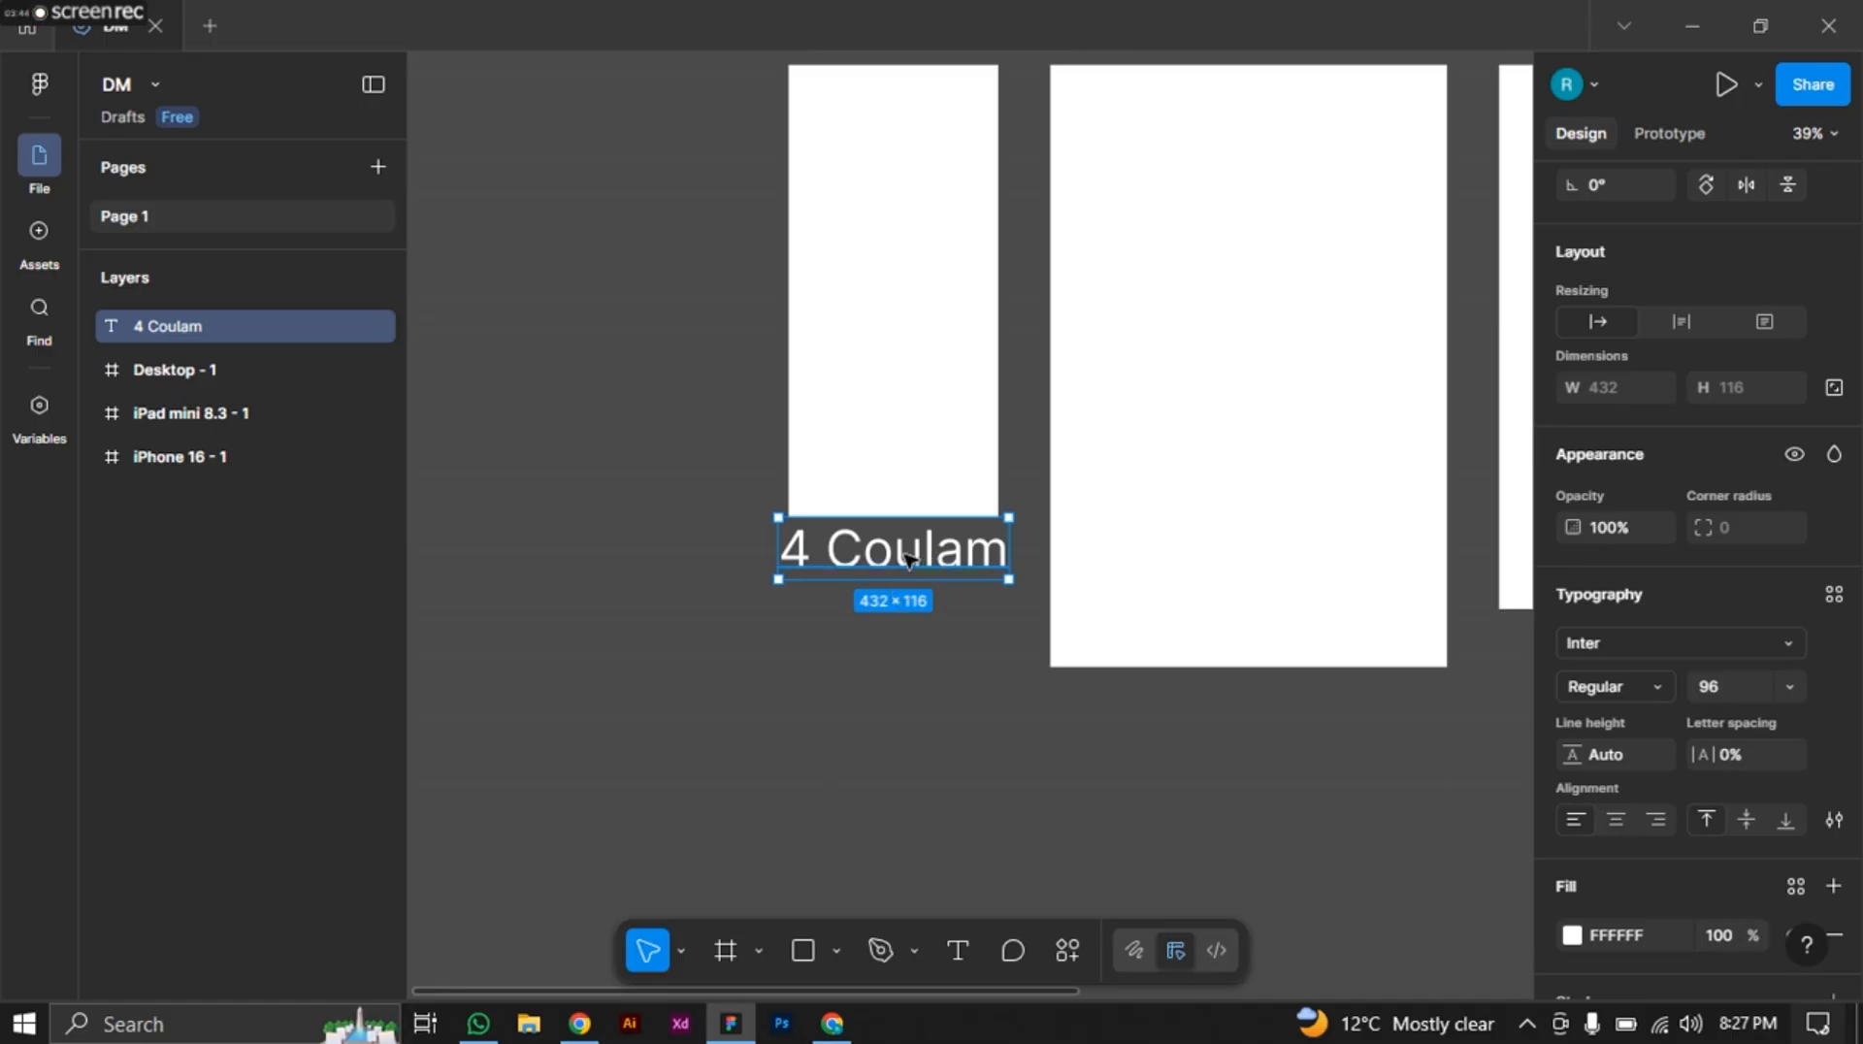
# Duplicate the "4 Coulam" label just below itself, change the copy to "10 mar", and place a duplicate of that line beneath it.
pyautogui.moveTo(903, 558); pyautogui.dragTo(885, 636)
pyautogui.doubleClick(883, 633)
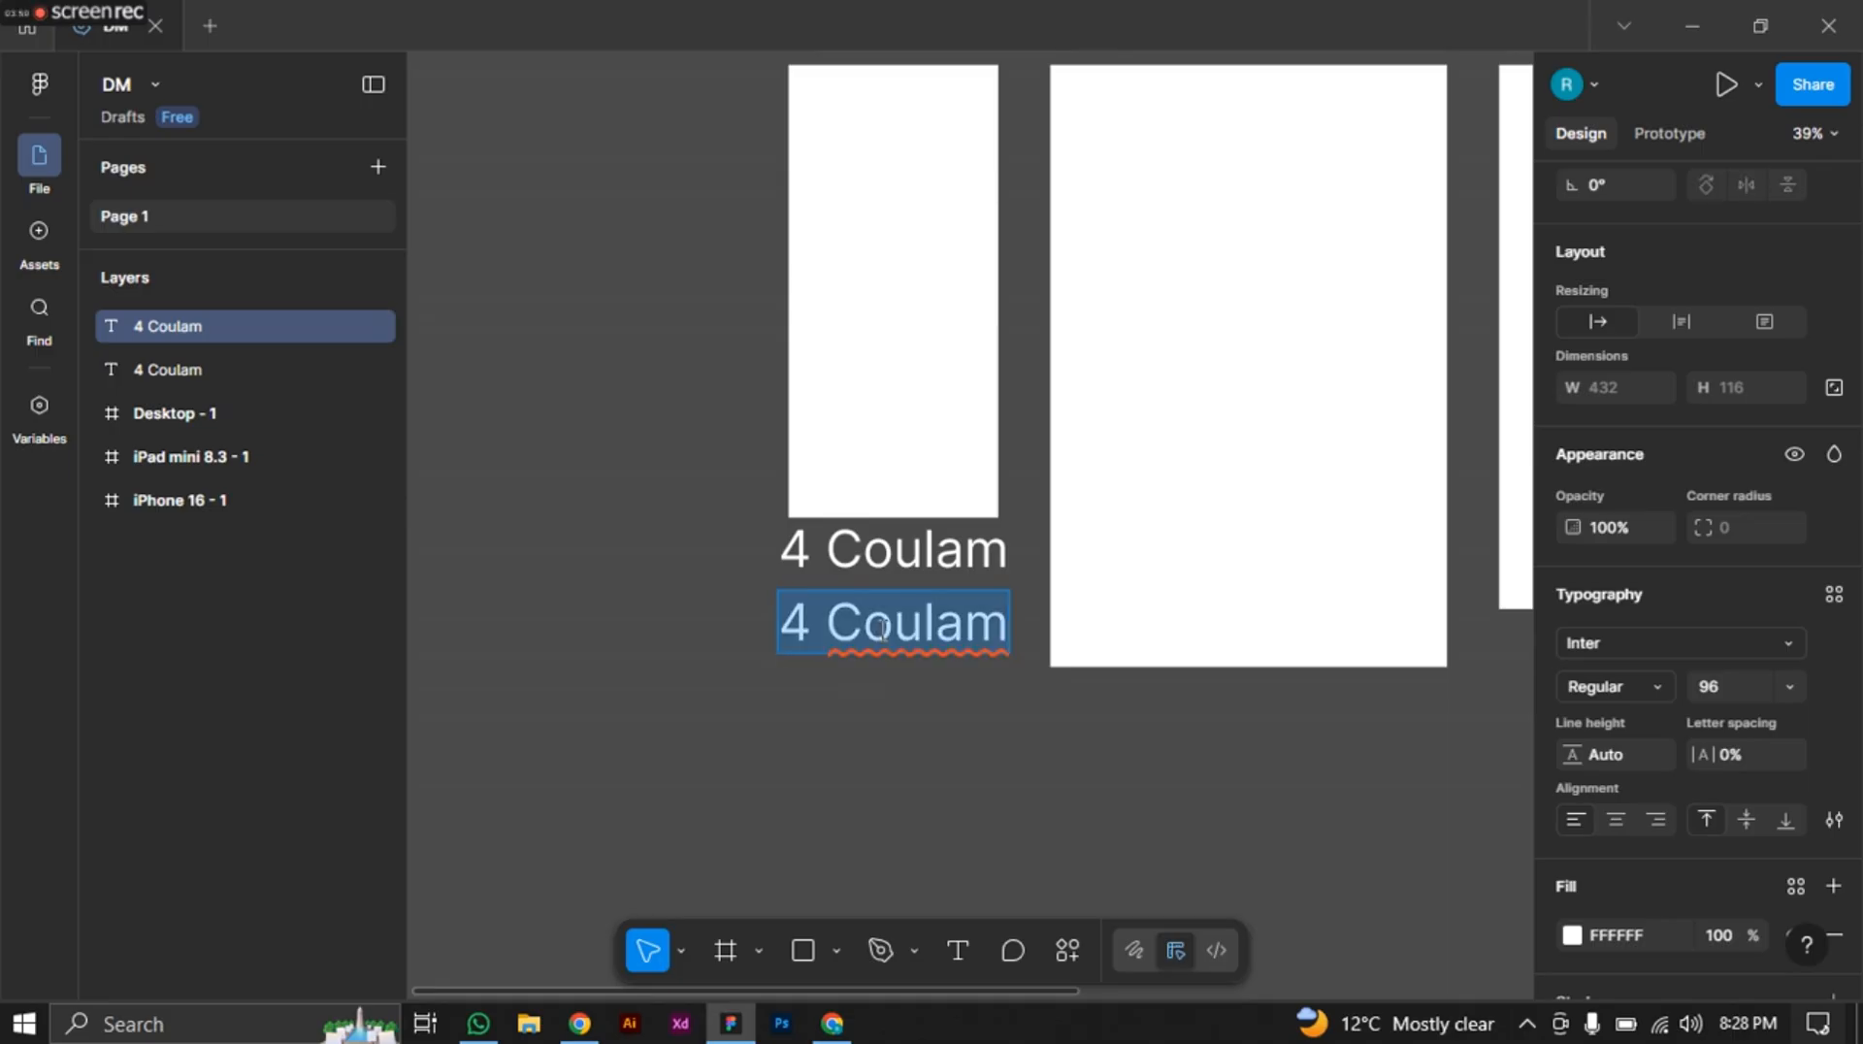
pyautogui.write('10 maar')
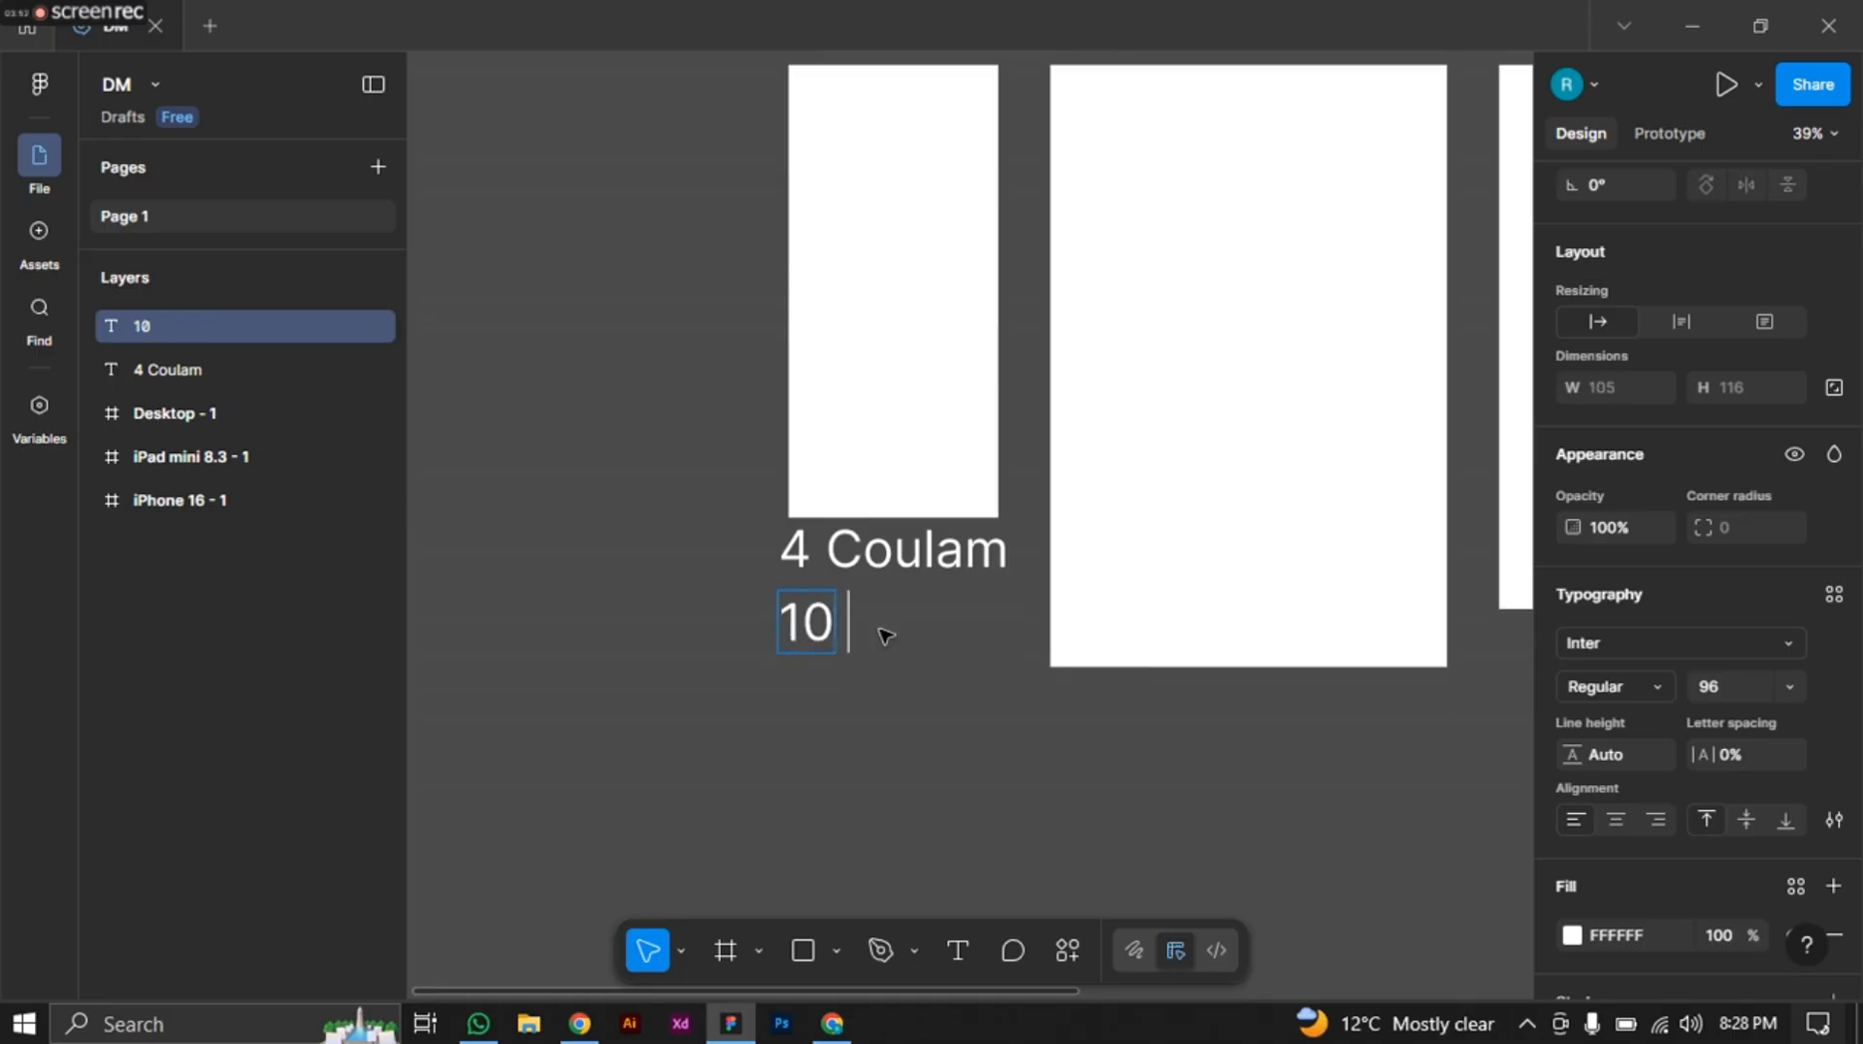
pyautogui.press('BackSpace')
pyautogui.press('BackSpace')
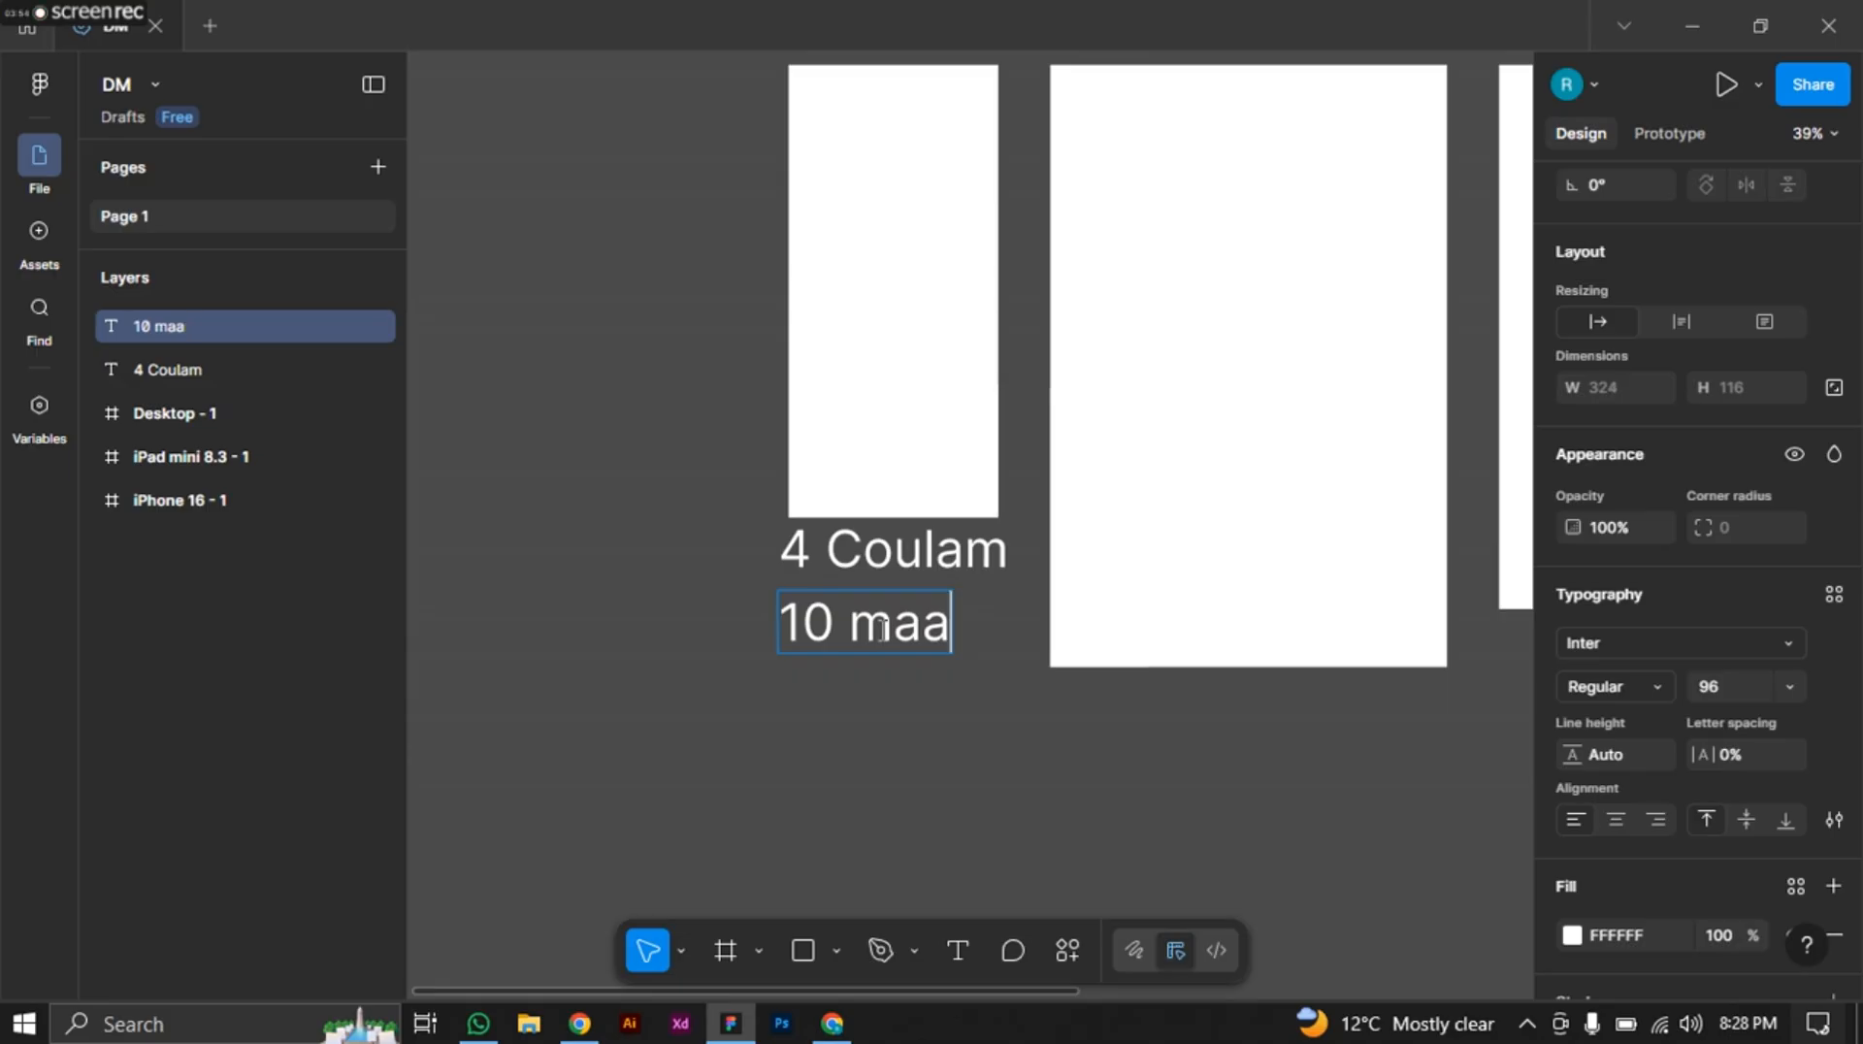
pyautogui.write('t')
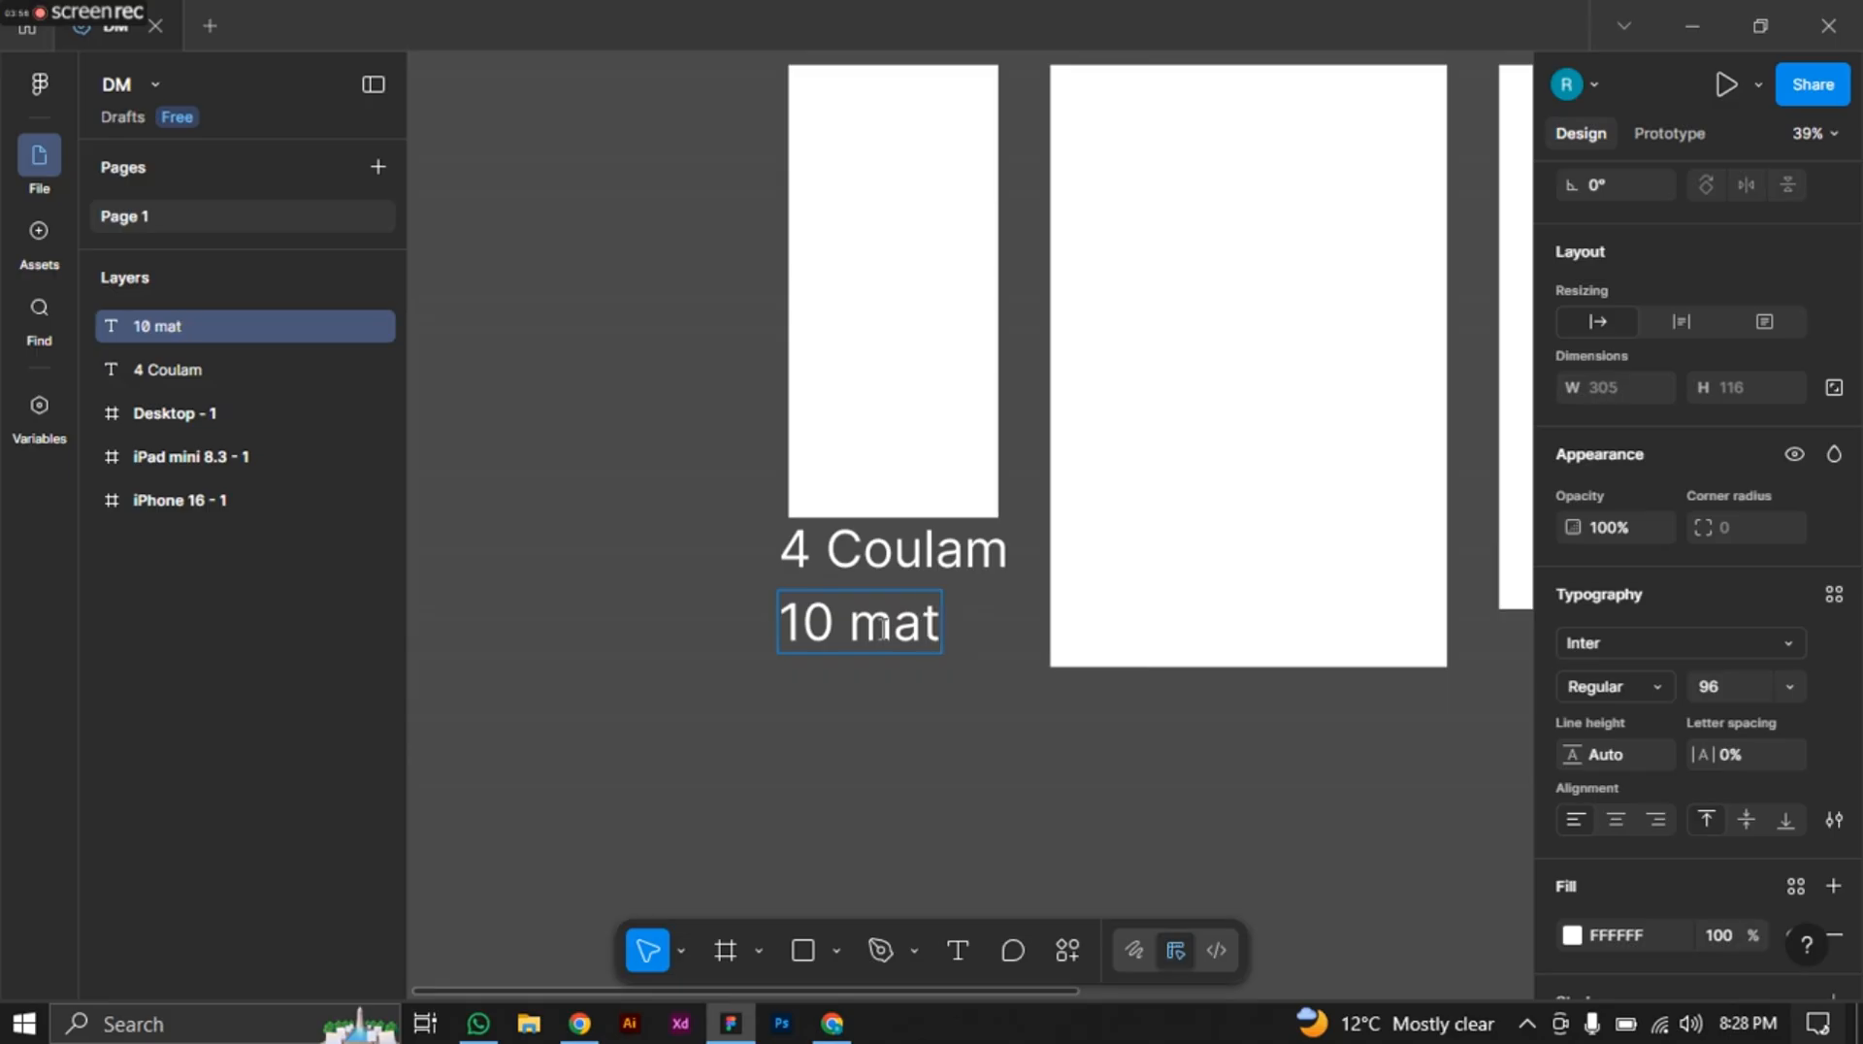
pyautogui.press('BackSpace')
pyautogui.write('r')
pyautogui.scroll(1, 994, 300)
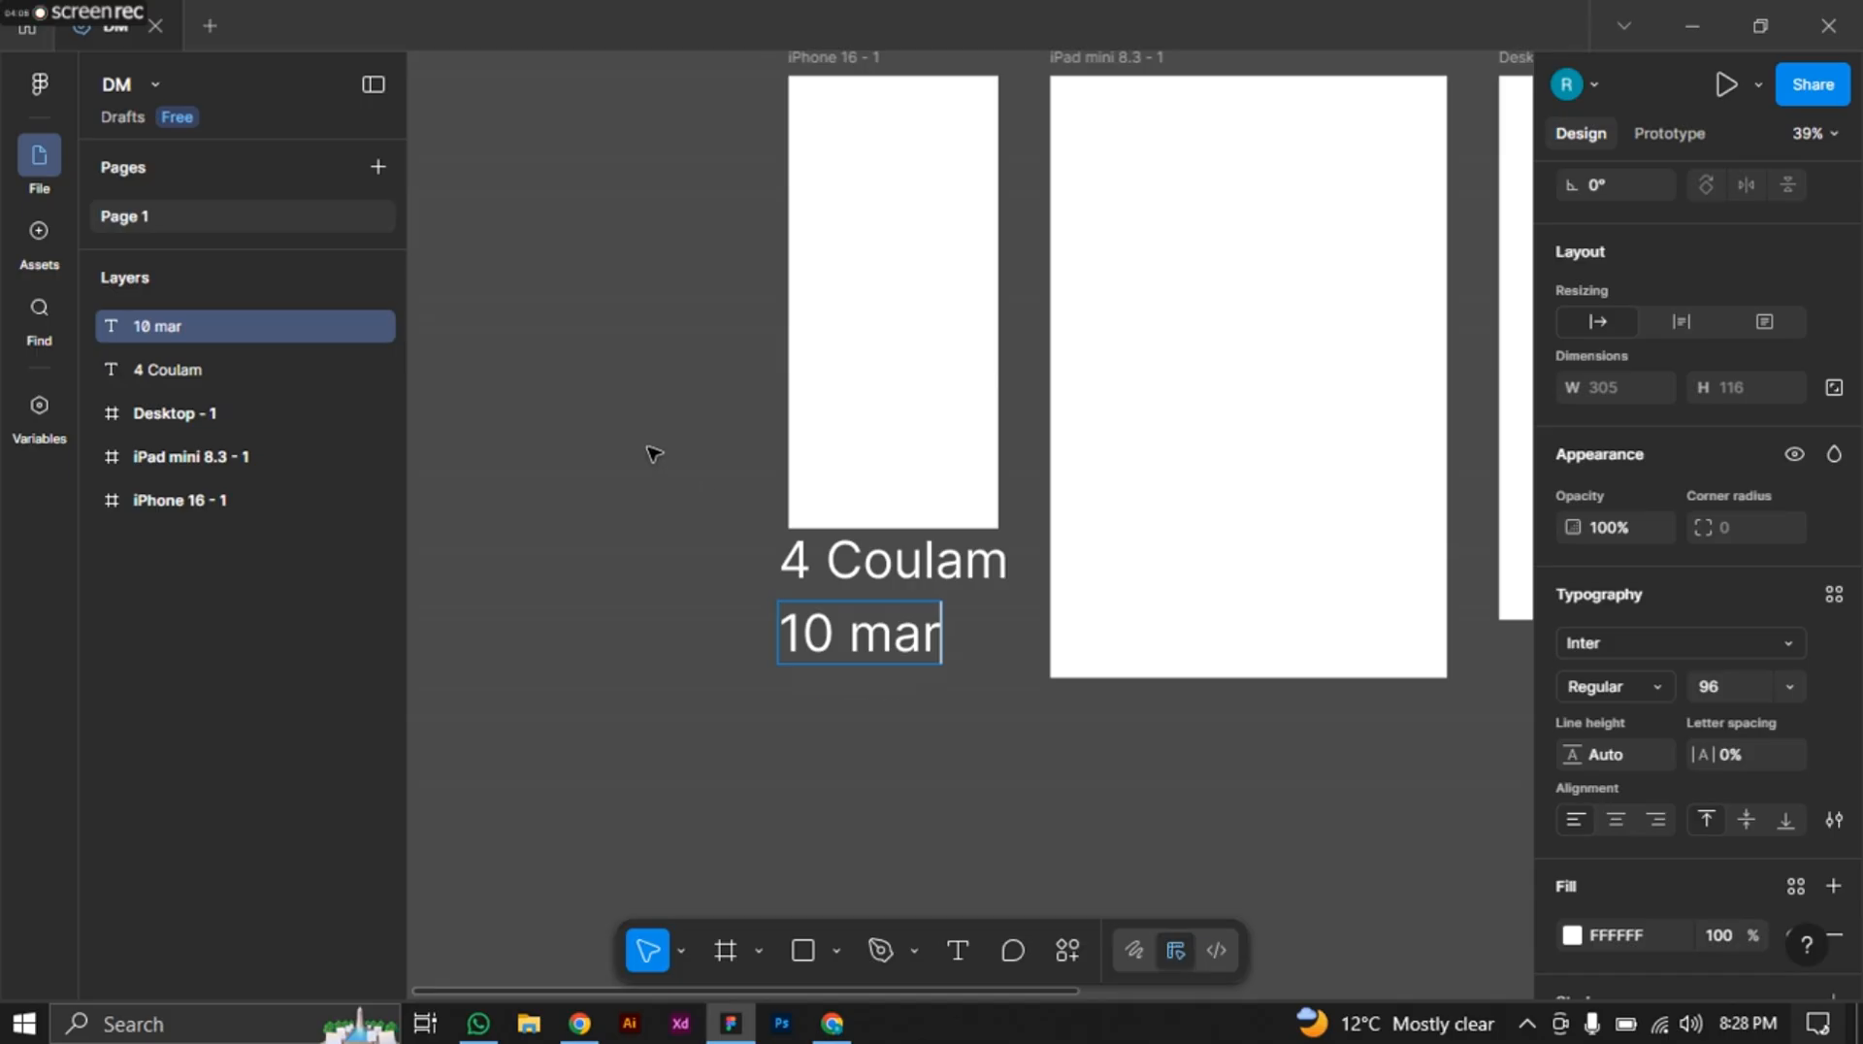
pyautogui.press('Escape')
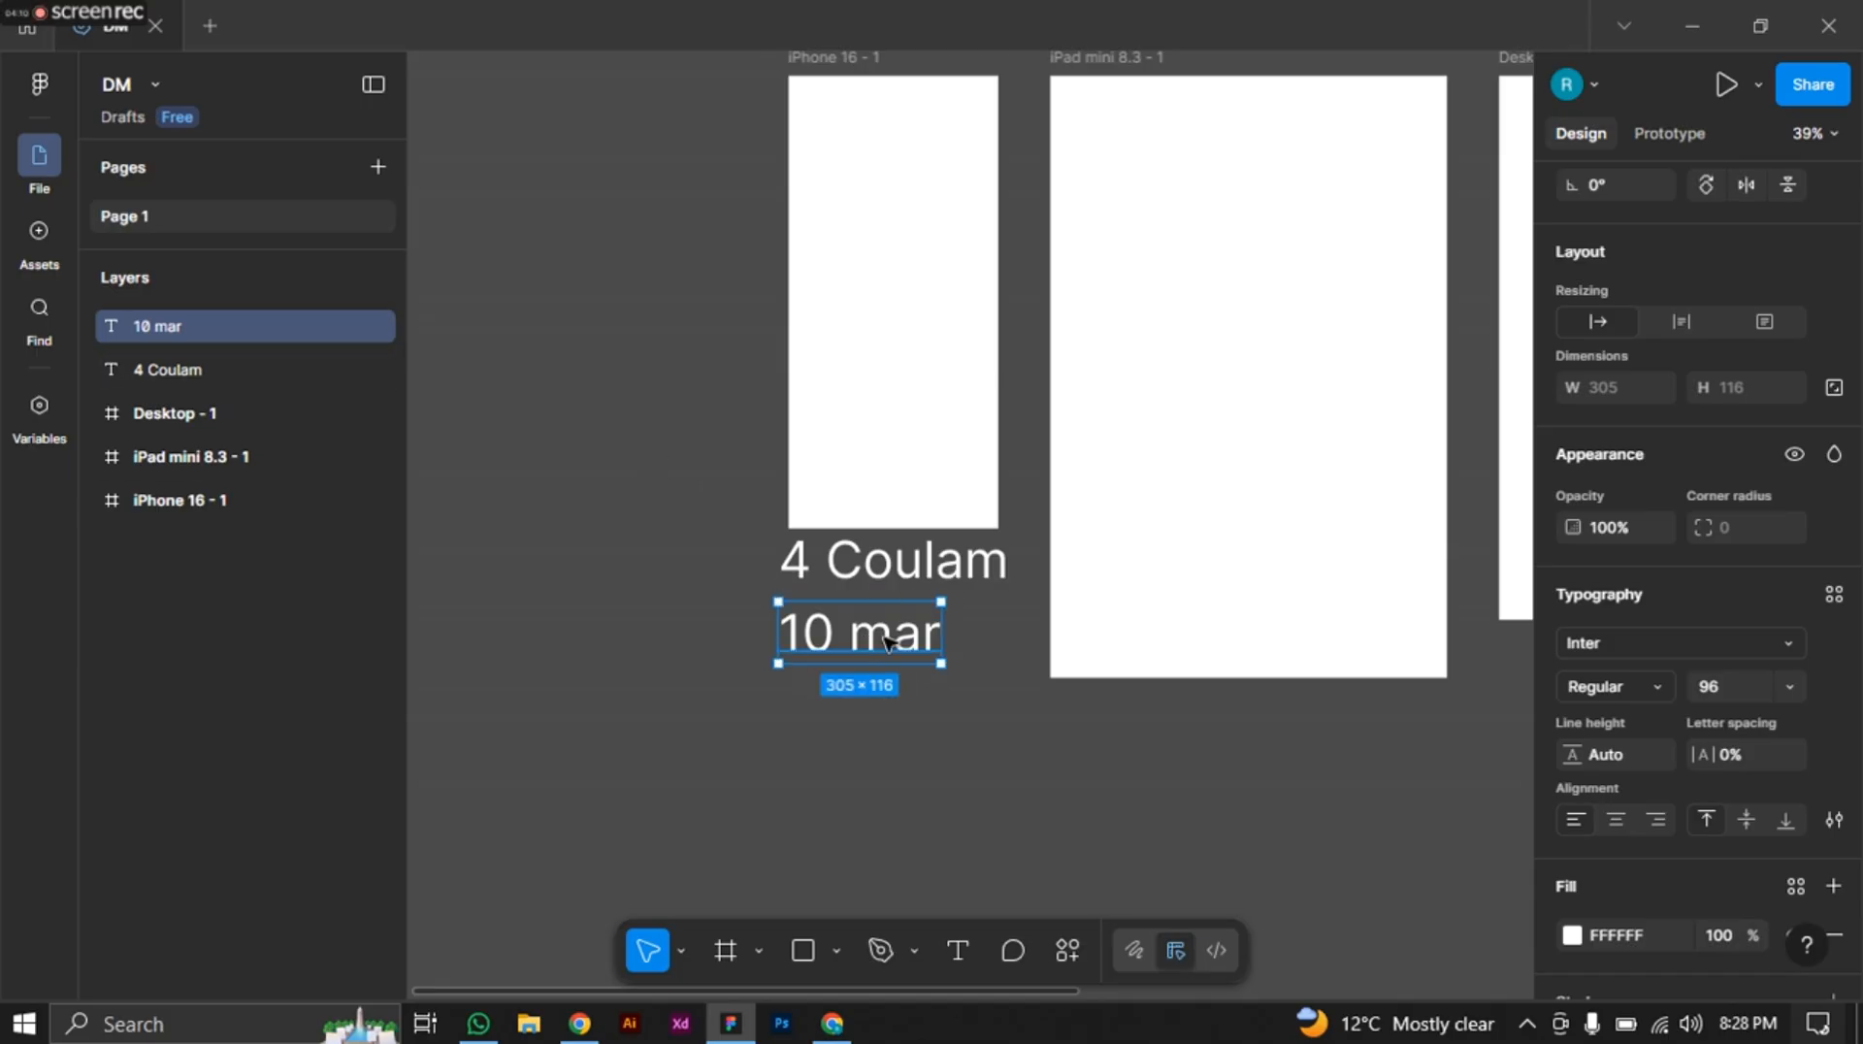
pyautogui.moveTo(885, 636); pyautogui.dragTo(884, 720)
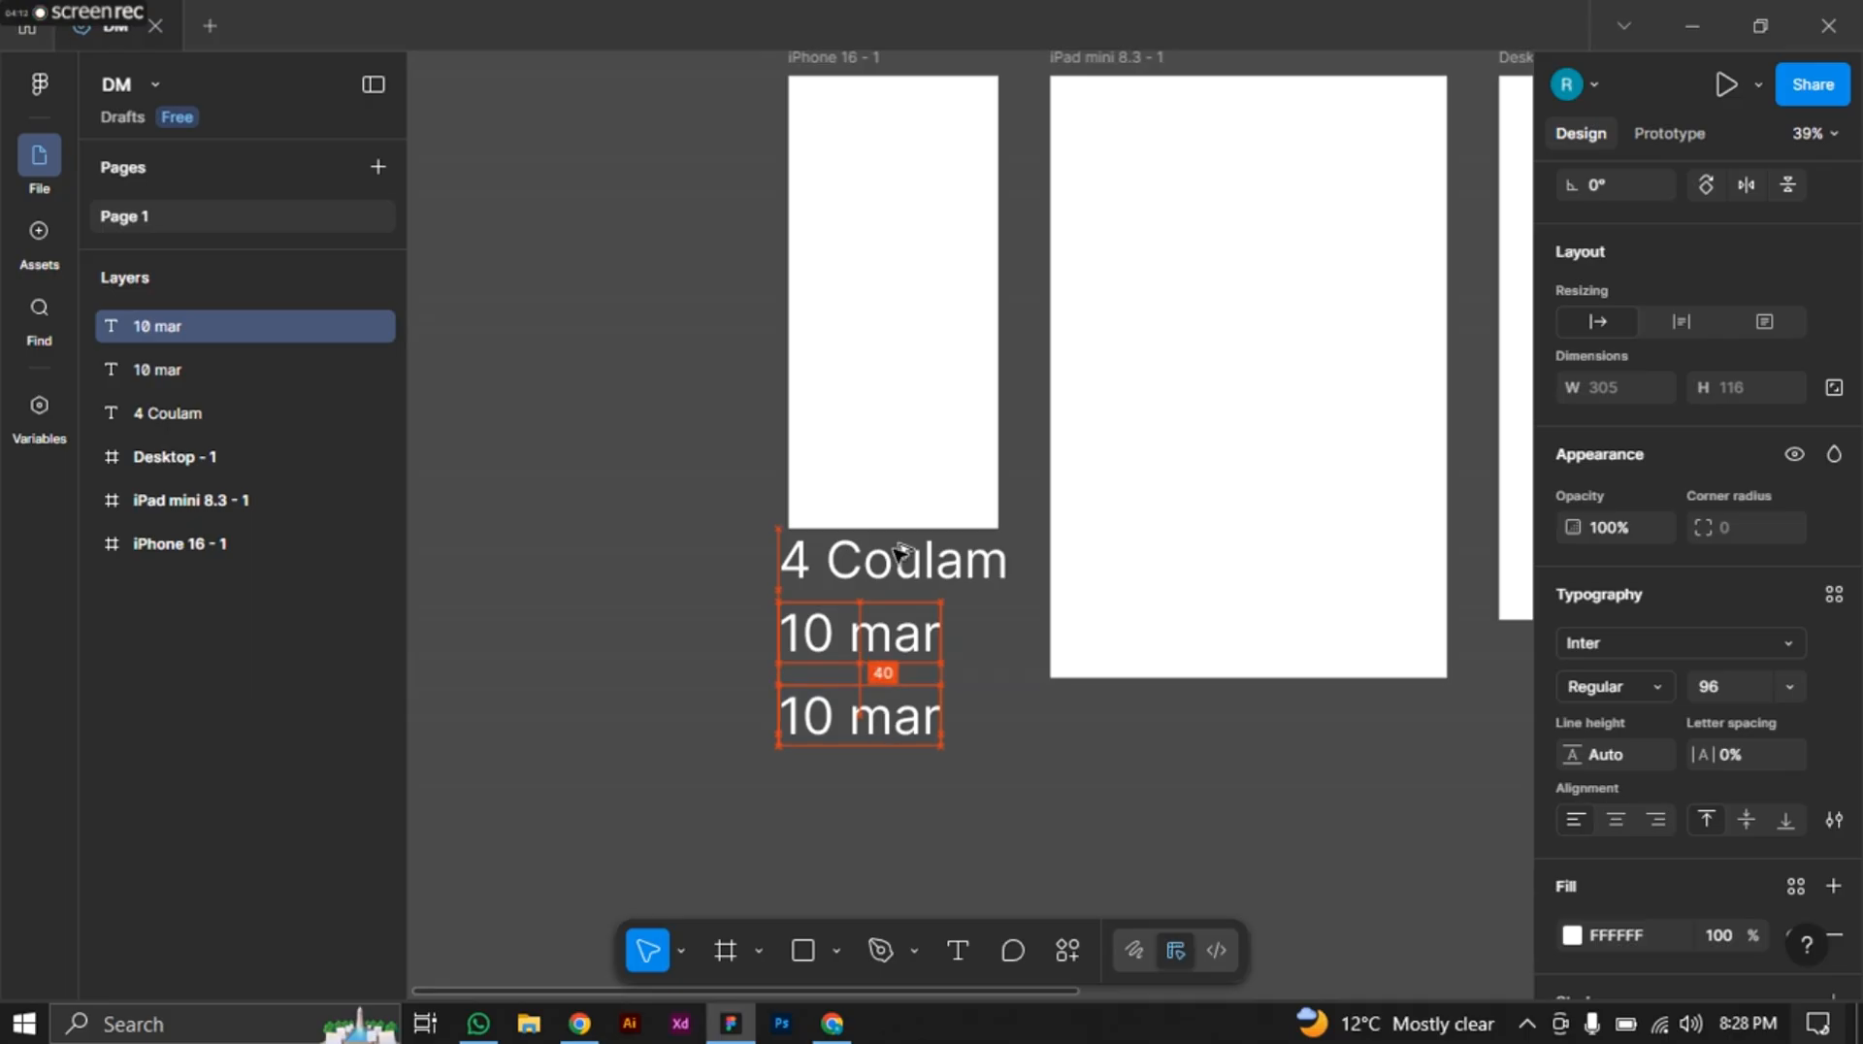
# Add a layout guide to the iPhone 16 frame and change its type from grid to columns.
pyautogui.click(825, 131)
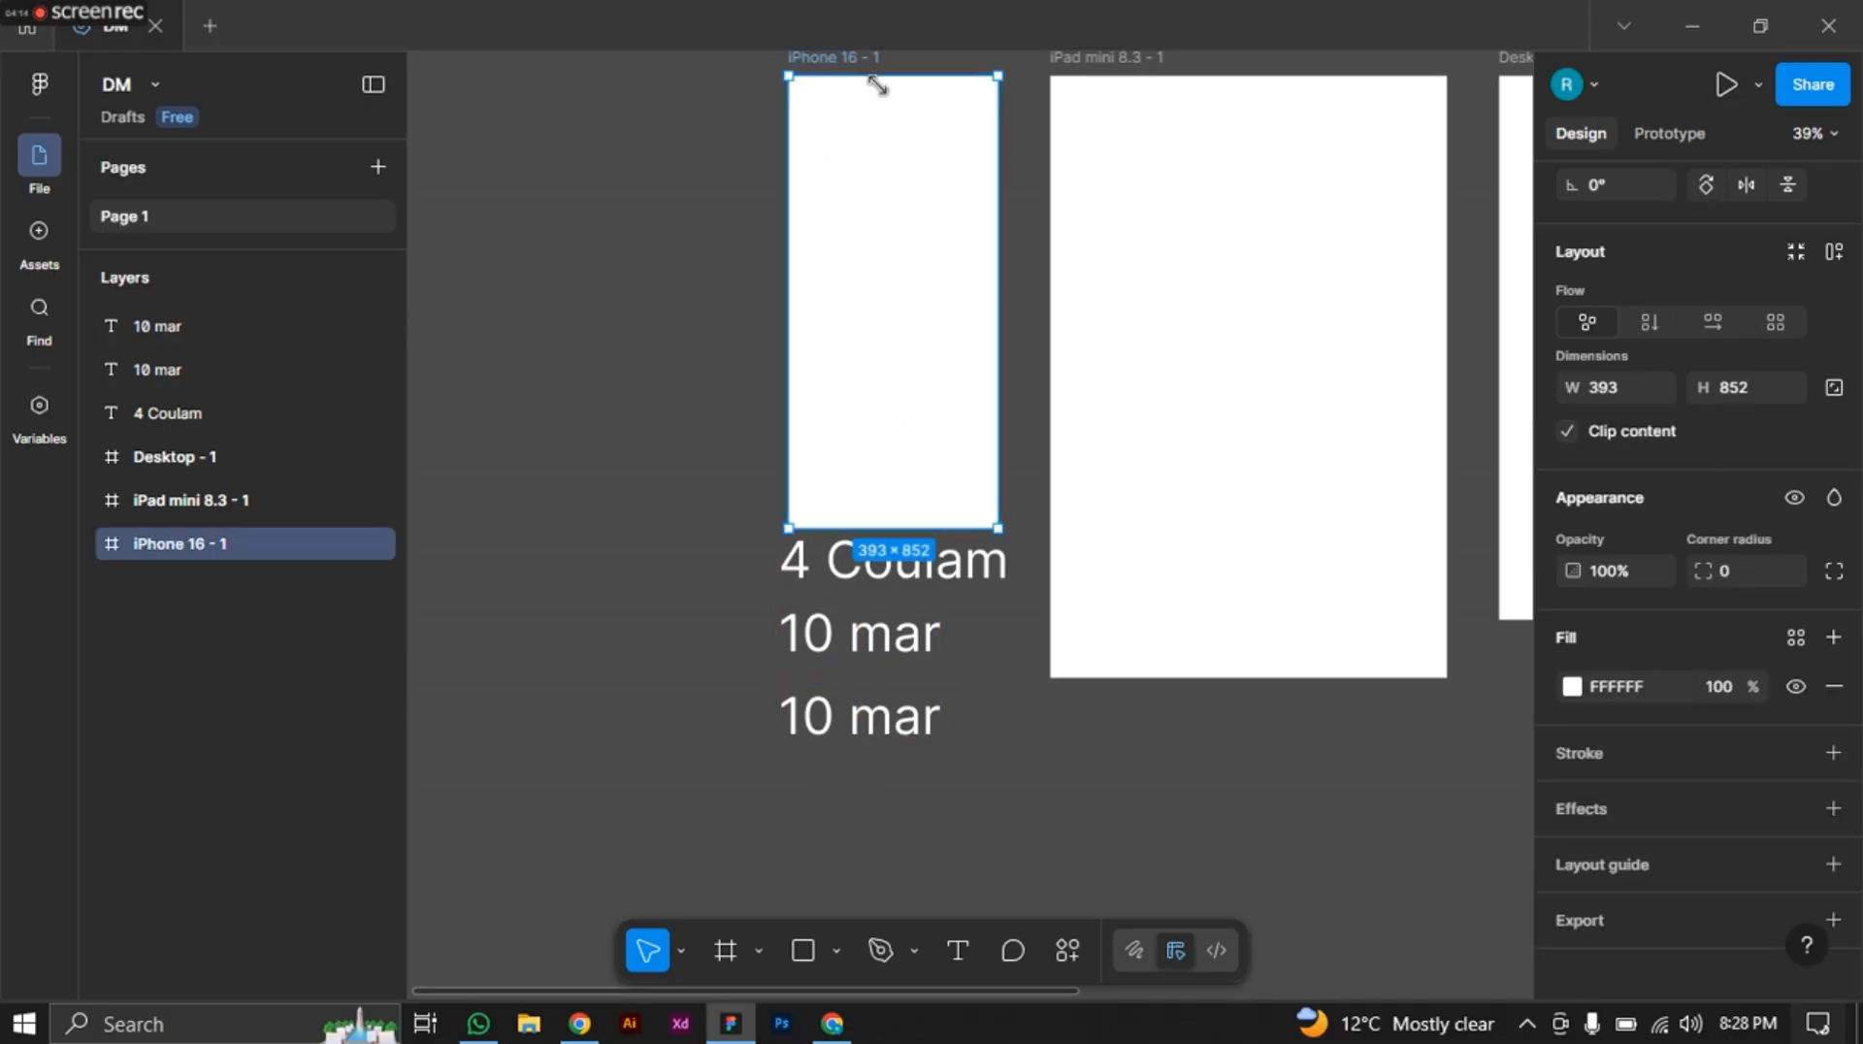
pyautogui.scroll(-1, 1649, 795)
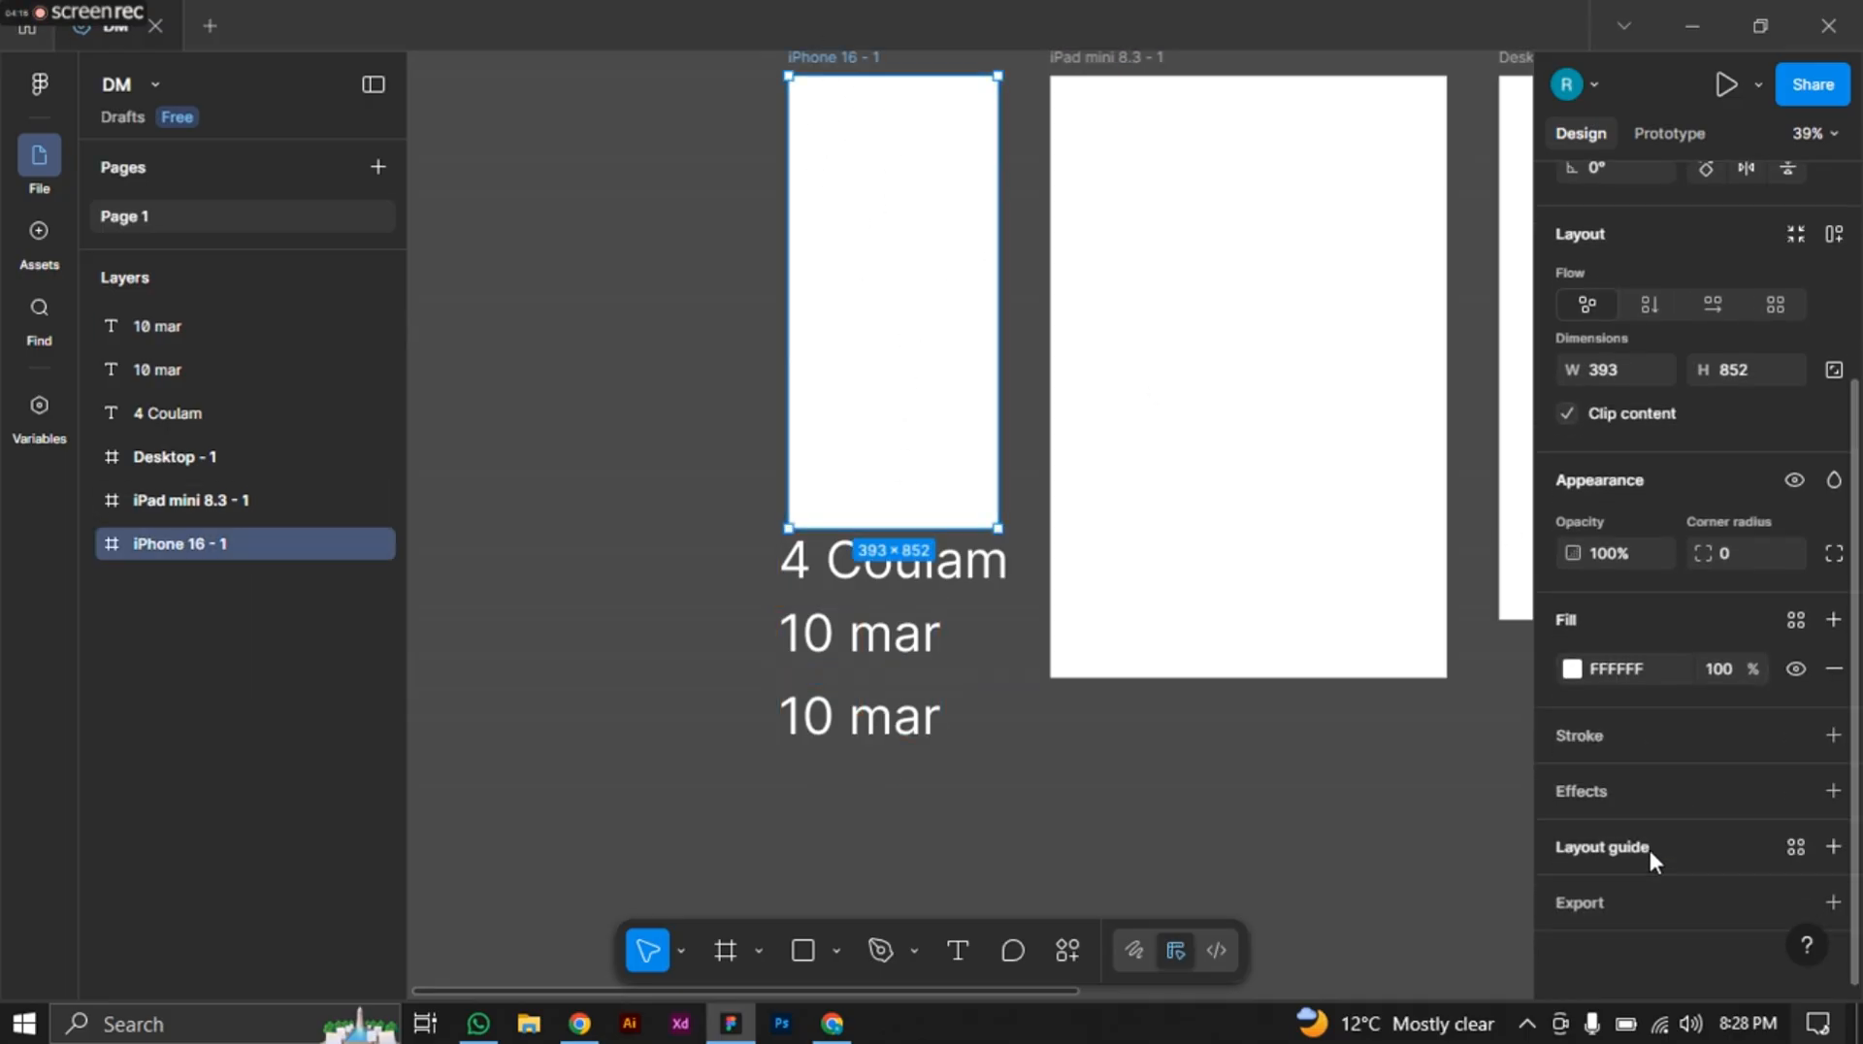
pyautogui.click(1643, 849)
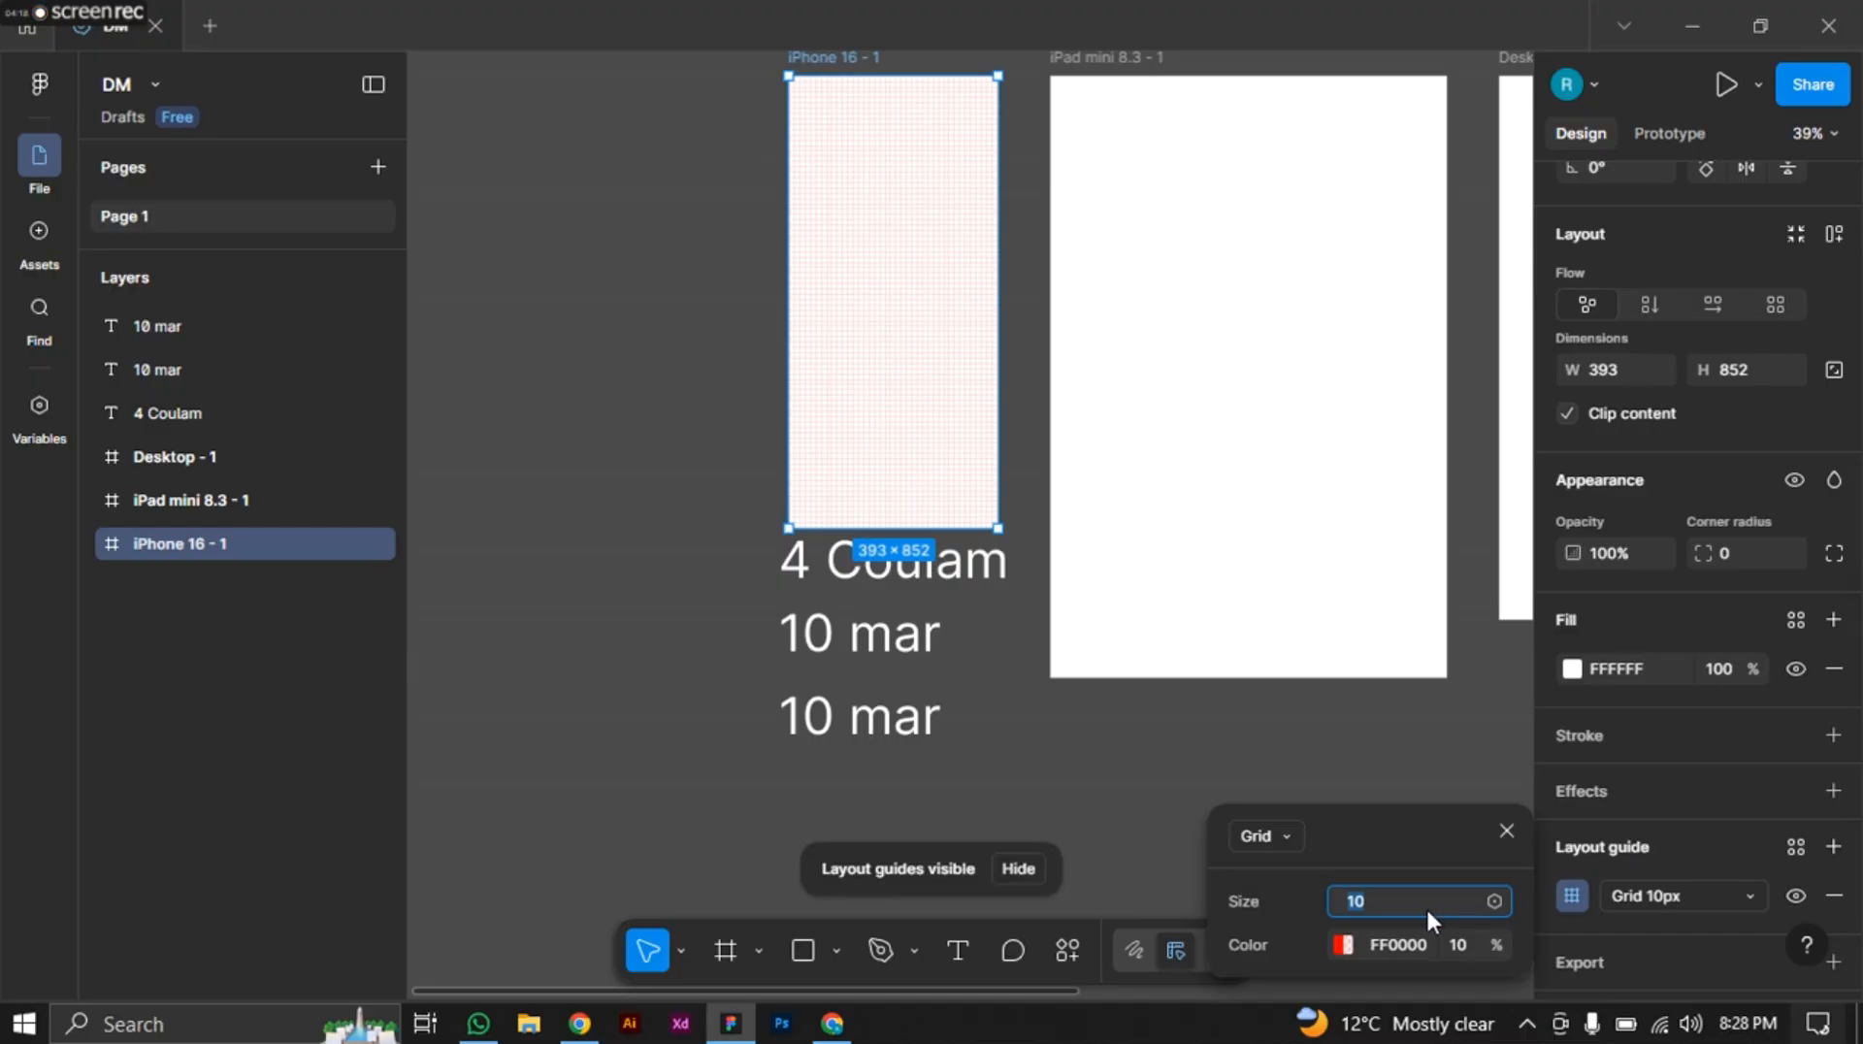
pyautogui.click(1632, 900)
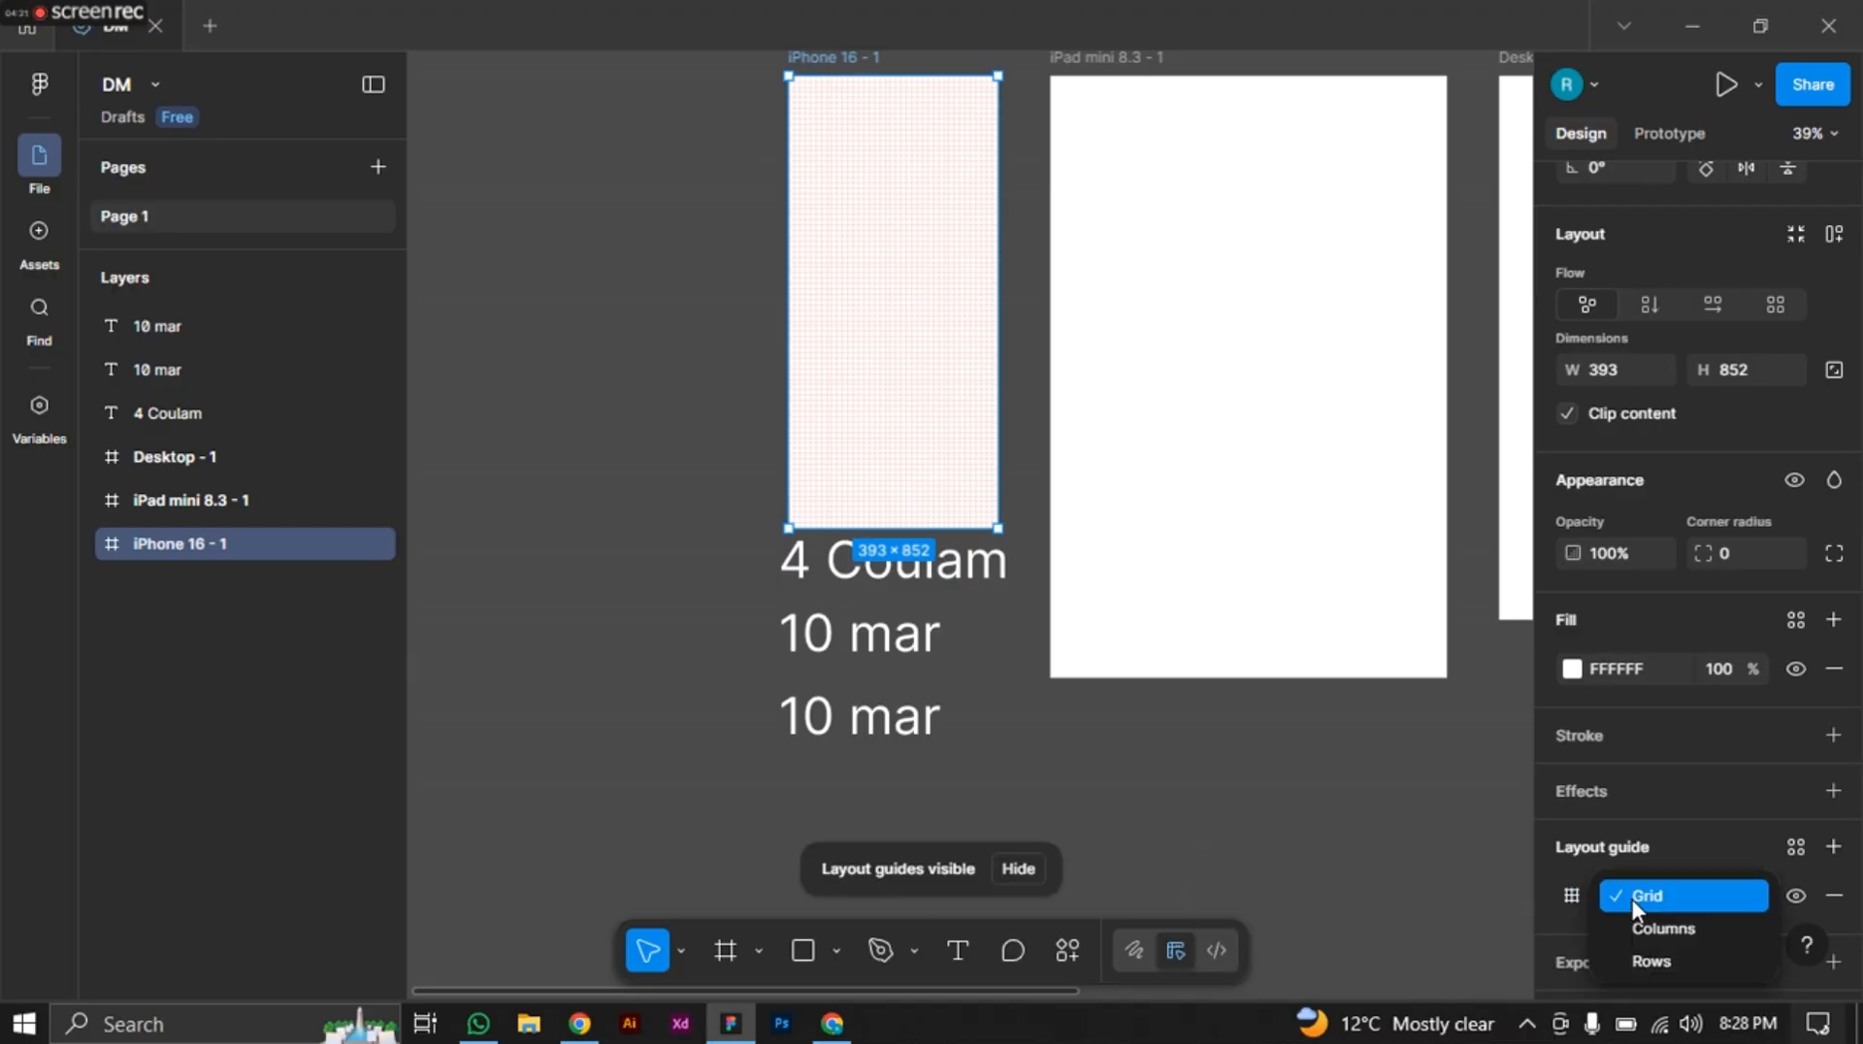
pyautogui.click(1669, 934)
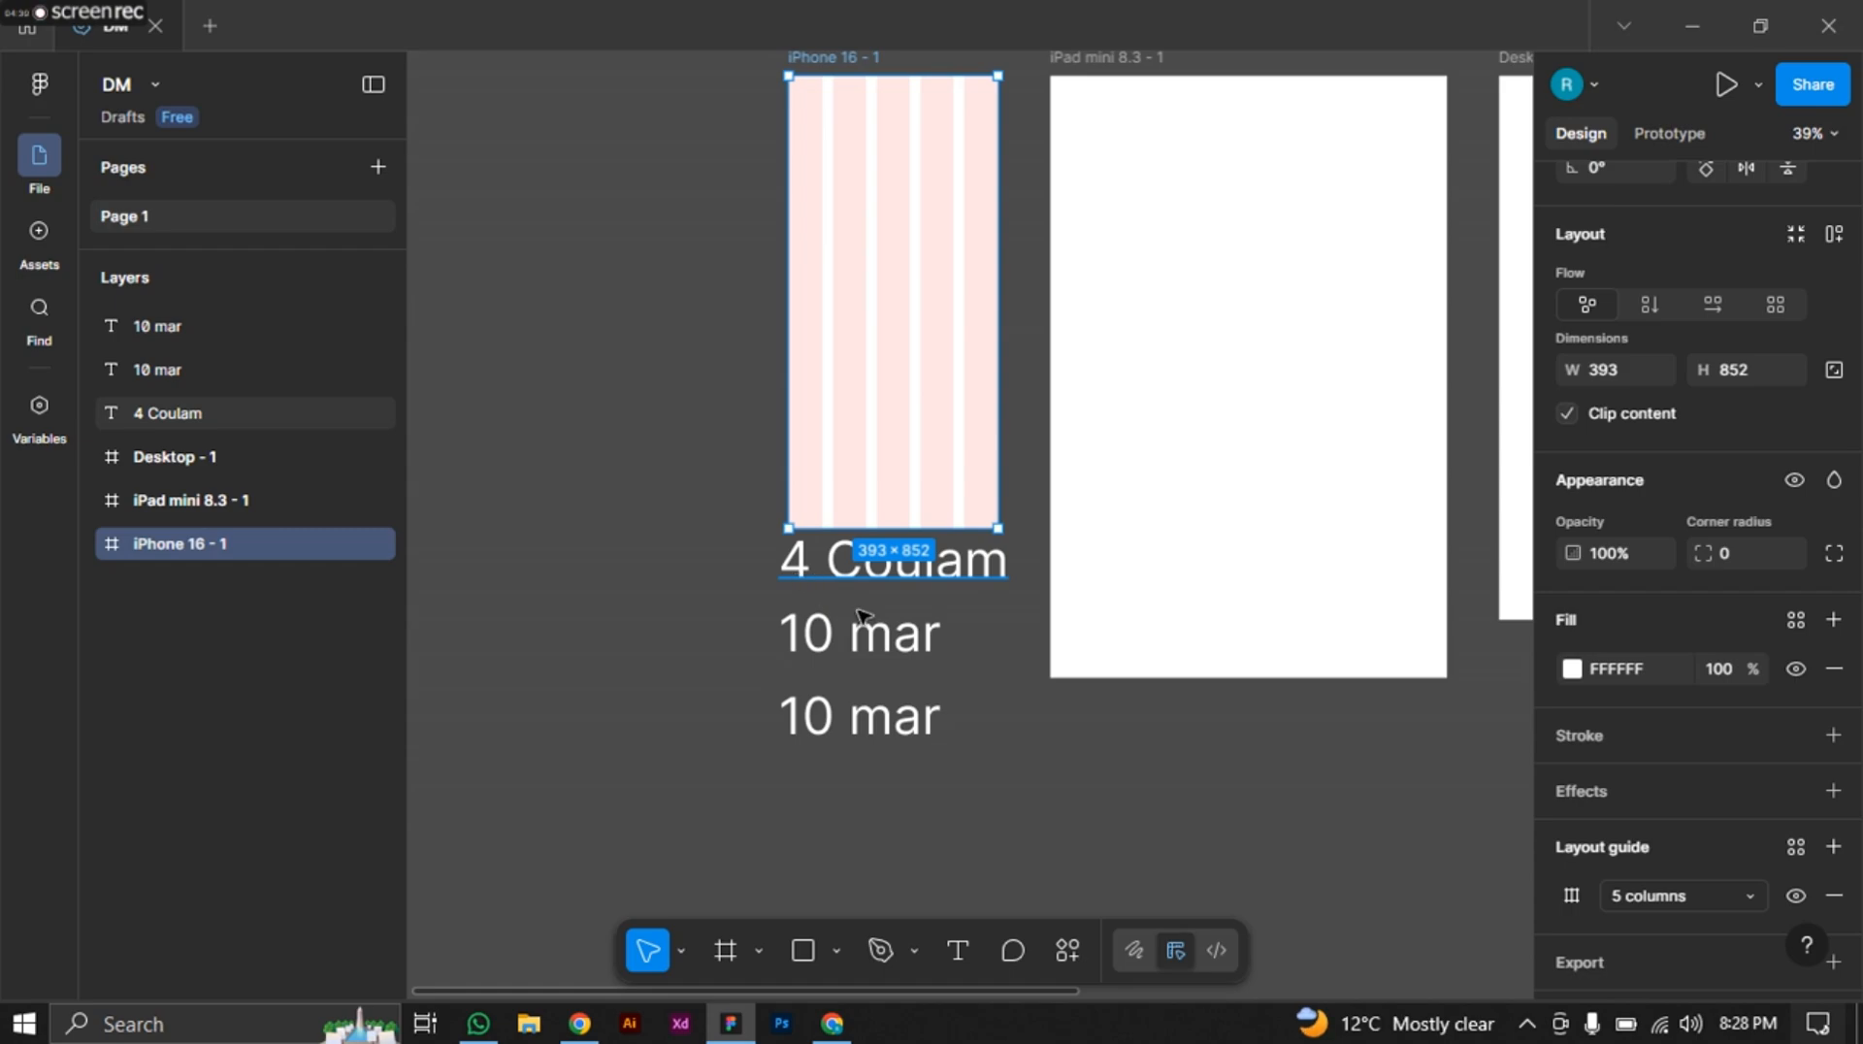
# Set the column count of the iPhone 16 frame's layout guide to 4.
pyautogui.click(1656, 895)
pyautogui.click(1546, 896)
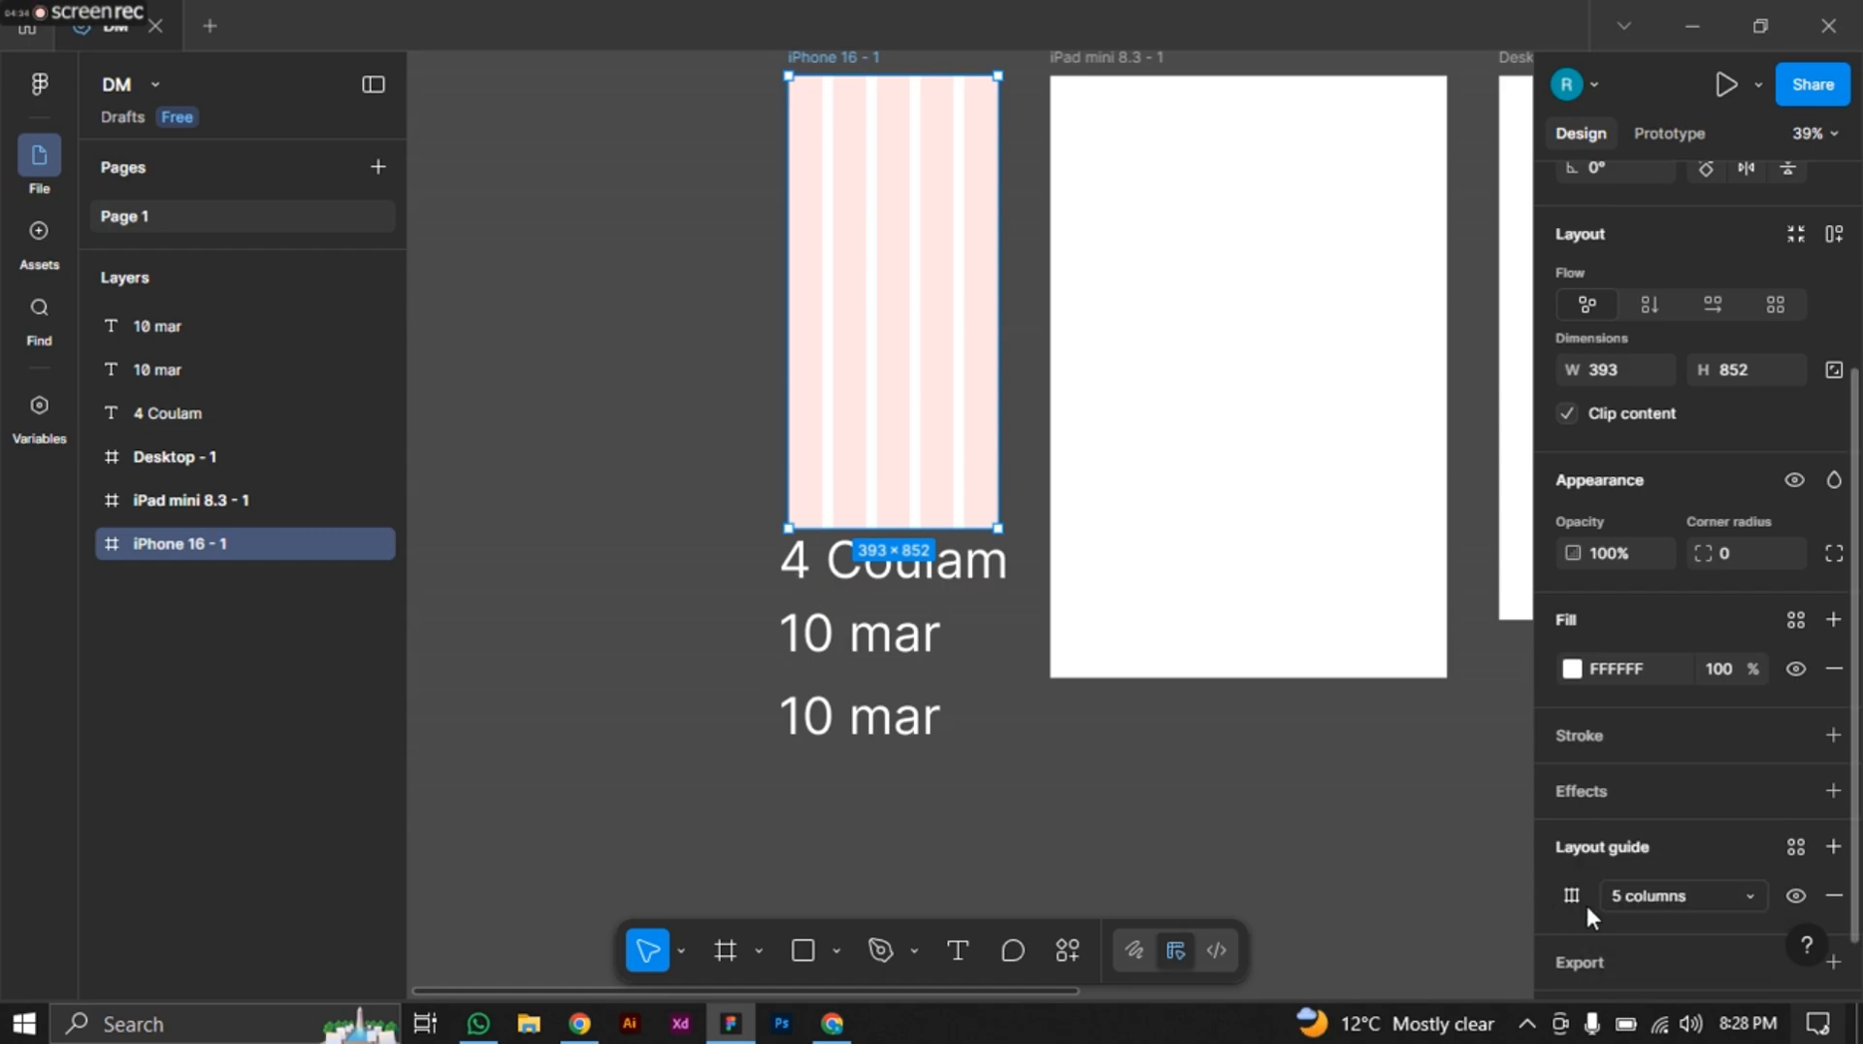
pyautogui.click(1572, 896)
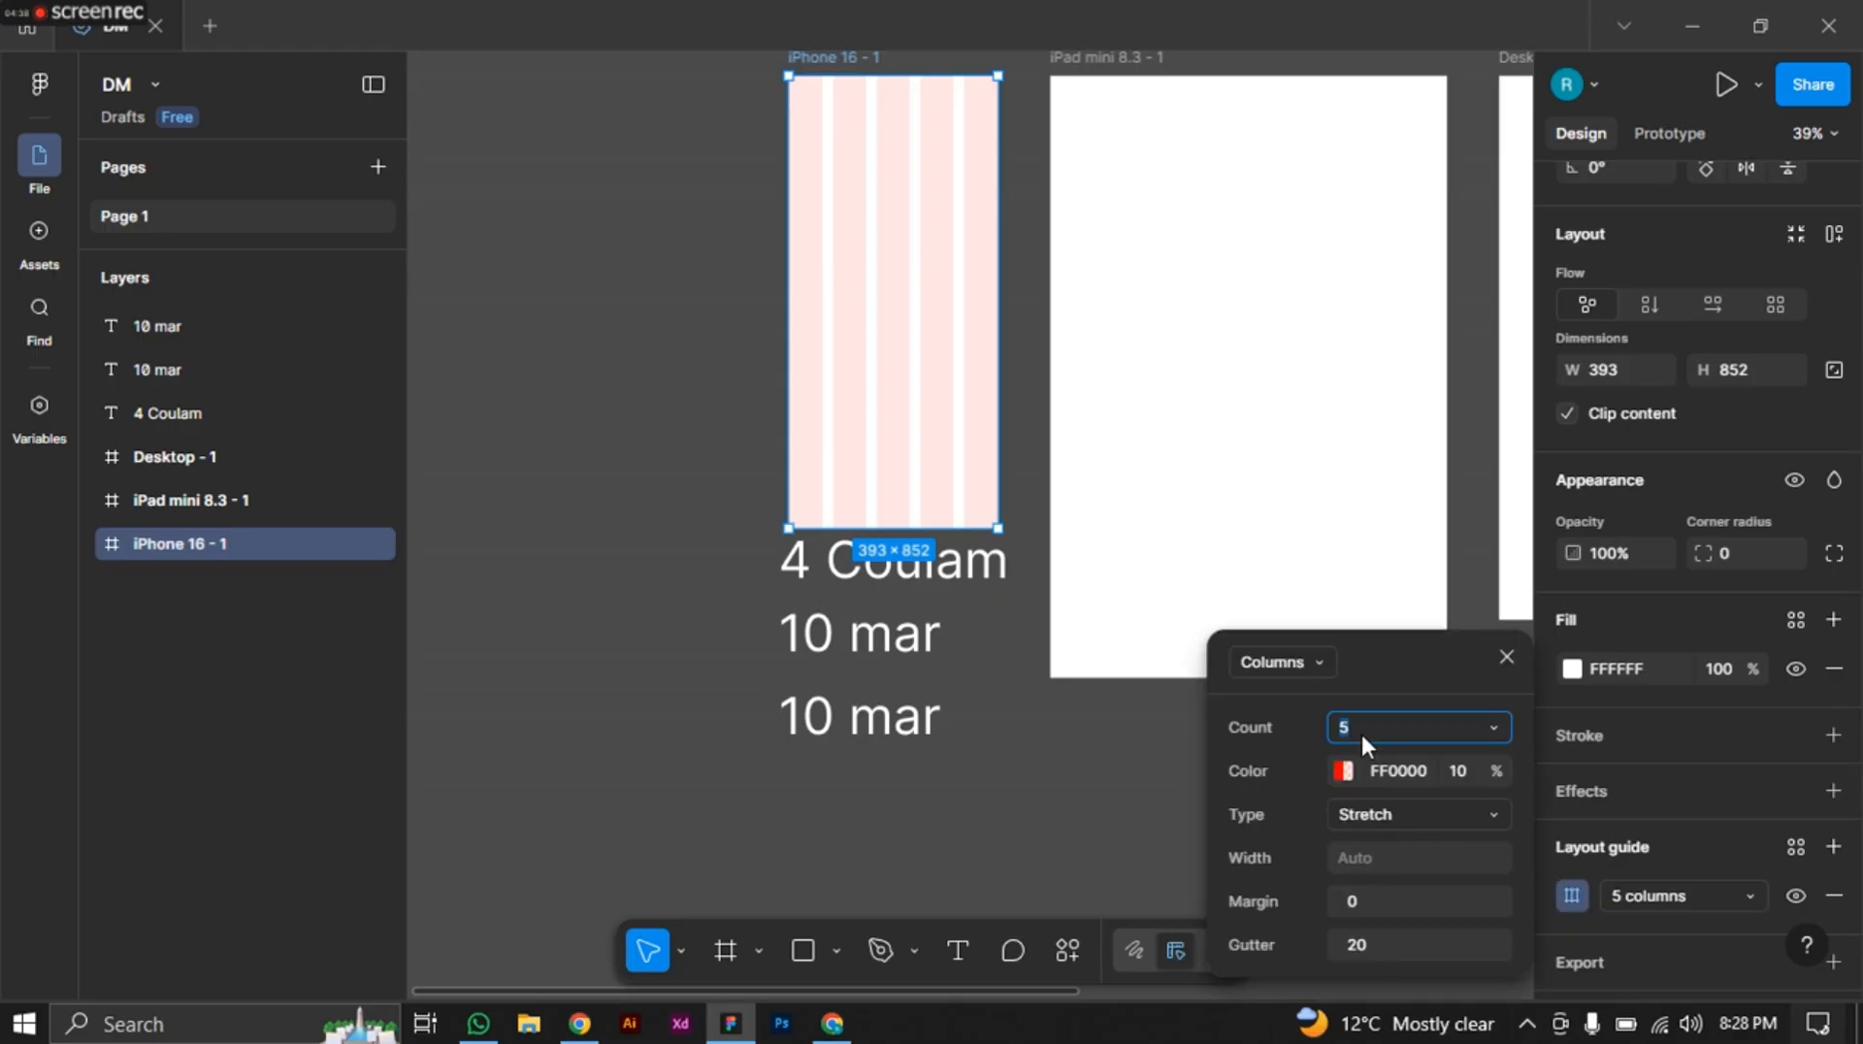
pyautogui.press('Return')
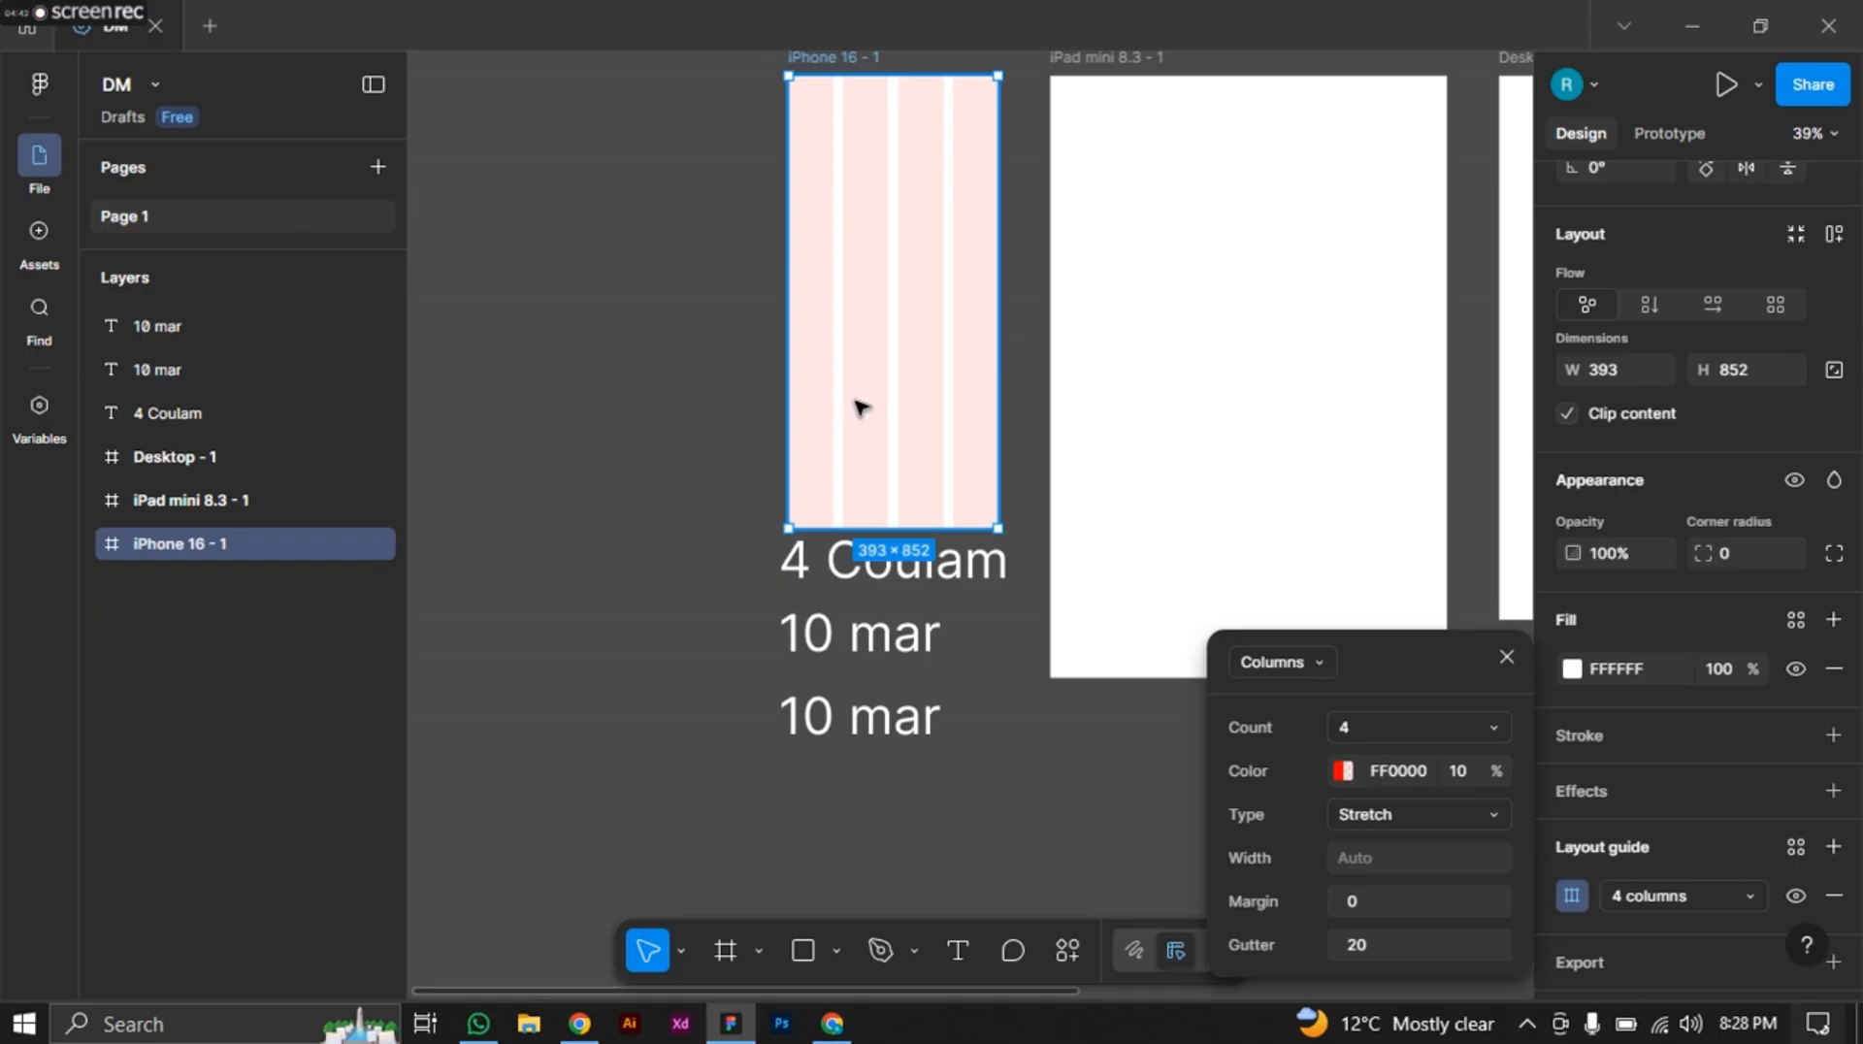
# Set the gutter of the iPhone frame's column guide to 15.
pyautogui.keyDown('ctrl'); pyautogui.scroll(3, 869, 412); pyautogui.keyUp('ctrl')
pyautogui.keyDown('ctrl'); pyautogui.scroll(3, 900, 408); pyautogui.keyUp('ctrl')
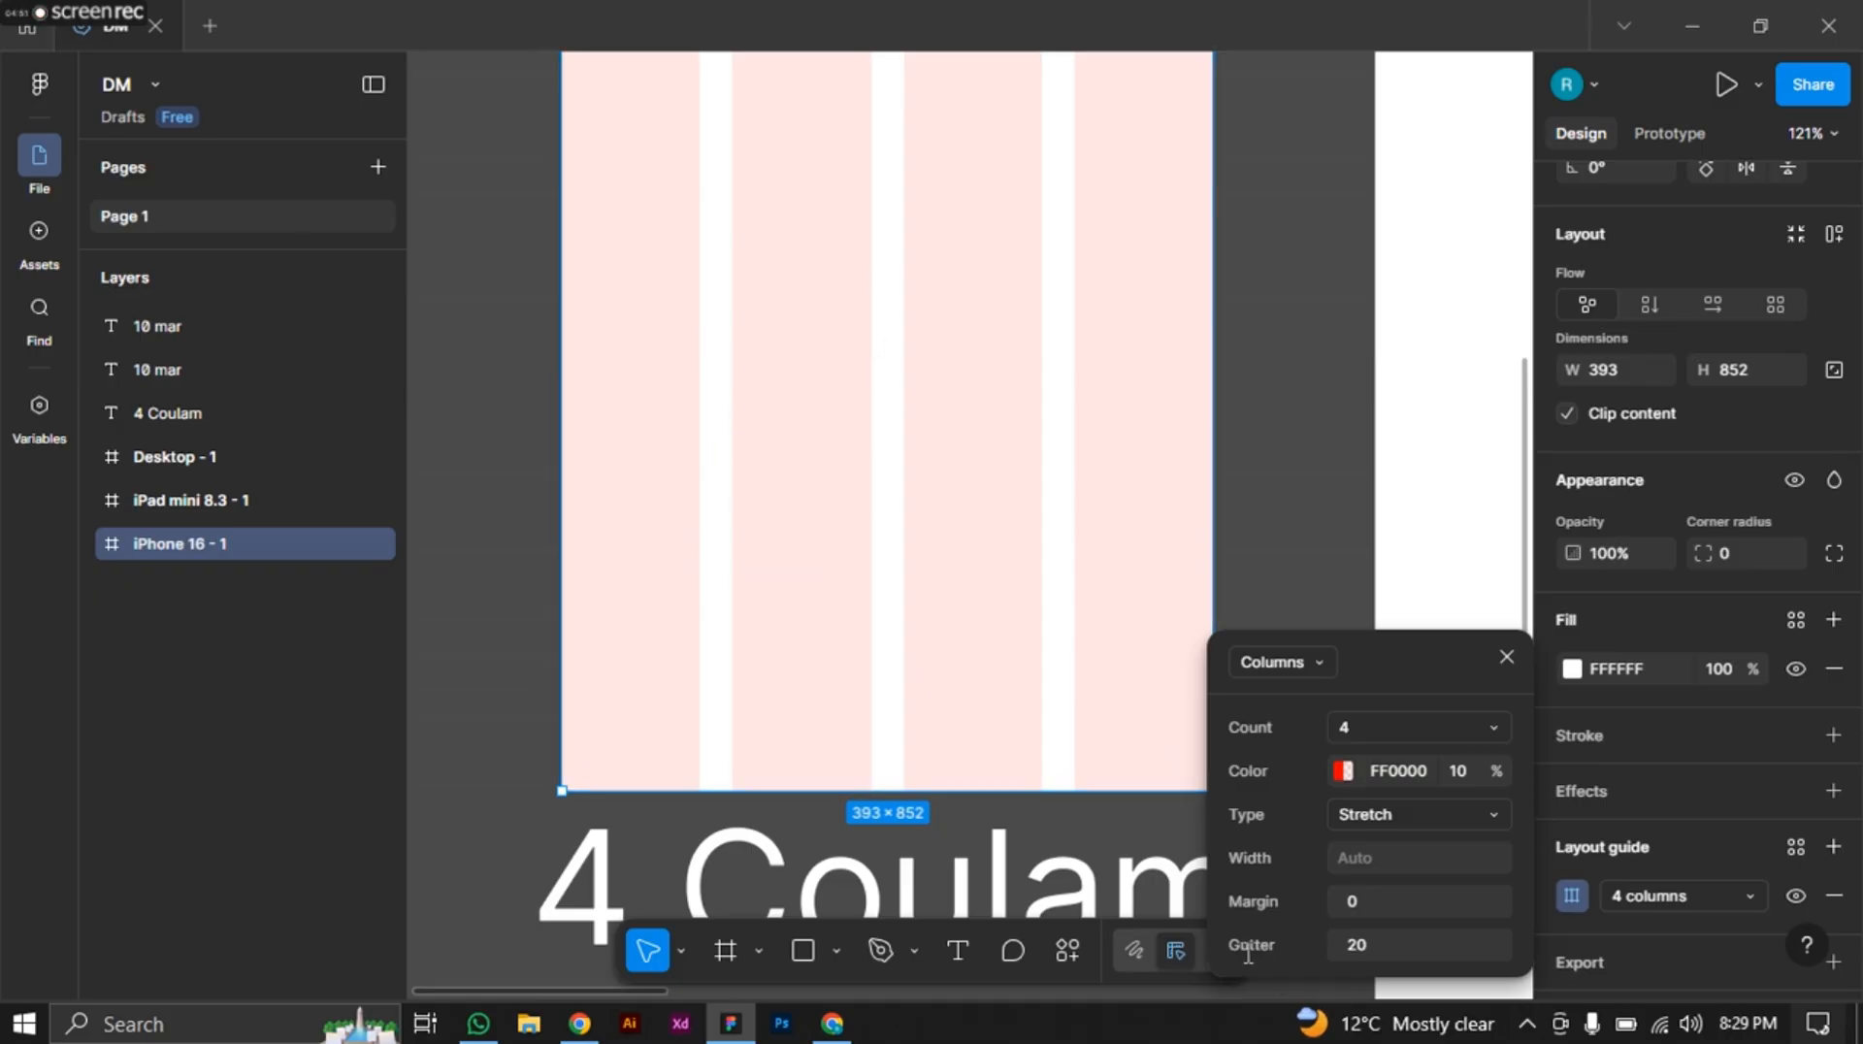
pyautogui.click(1358, 948)
pyautogui.write('15')
pyautogui.press('Return')
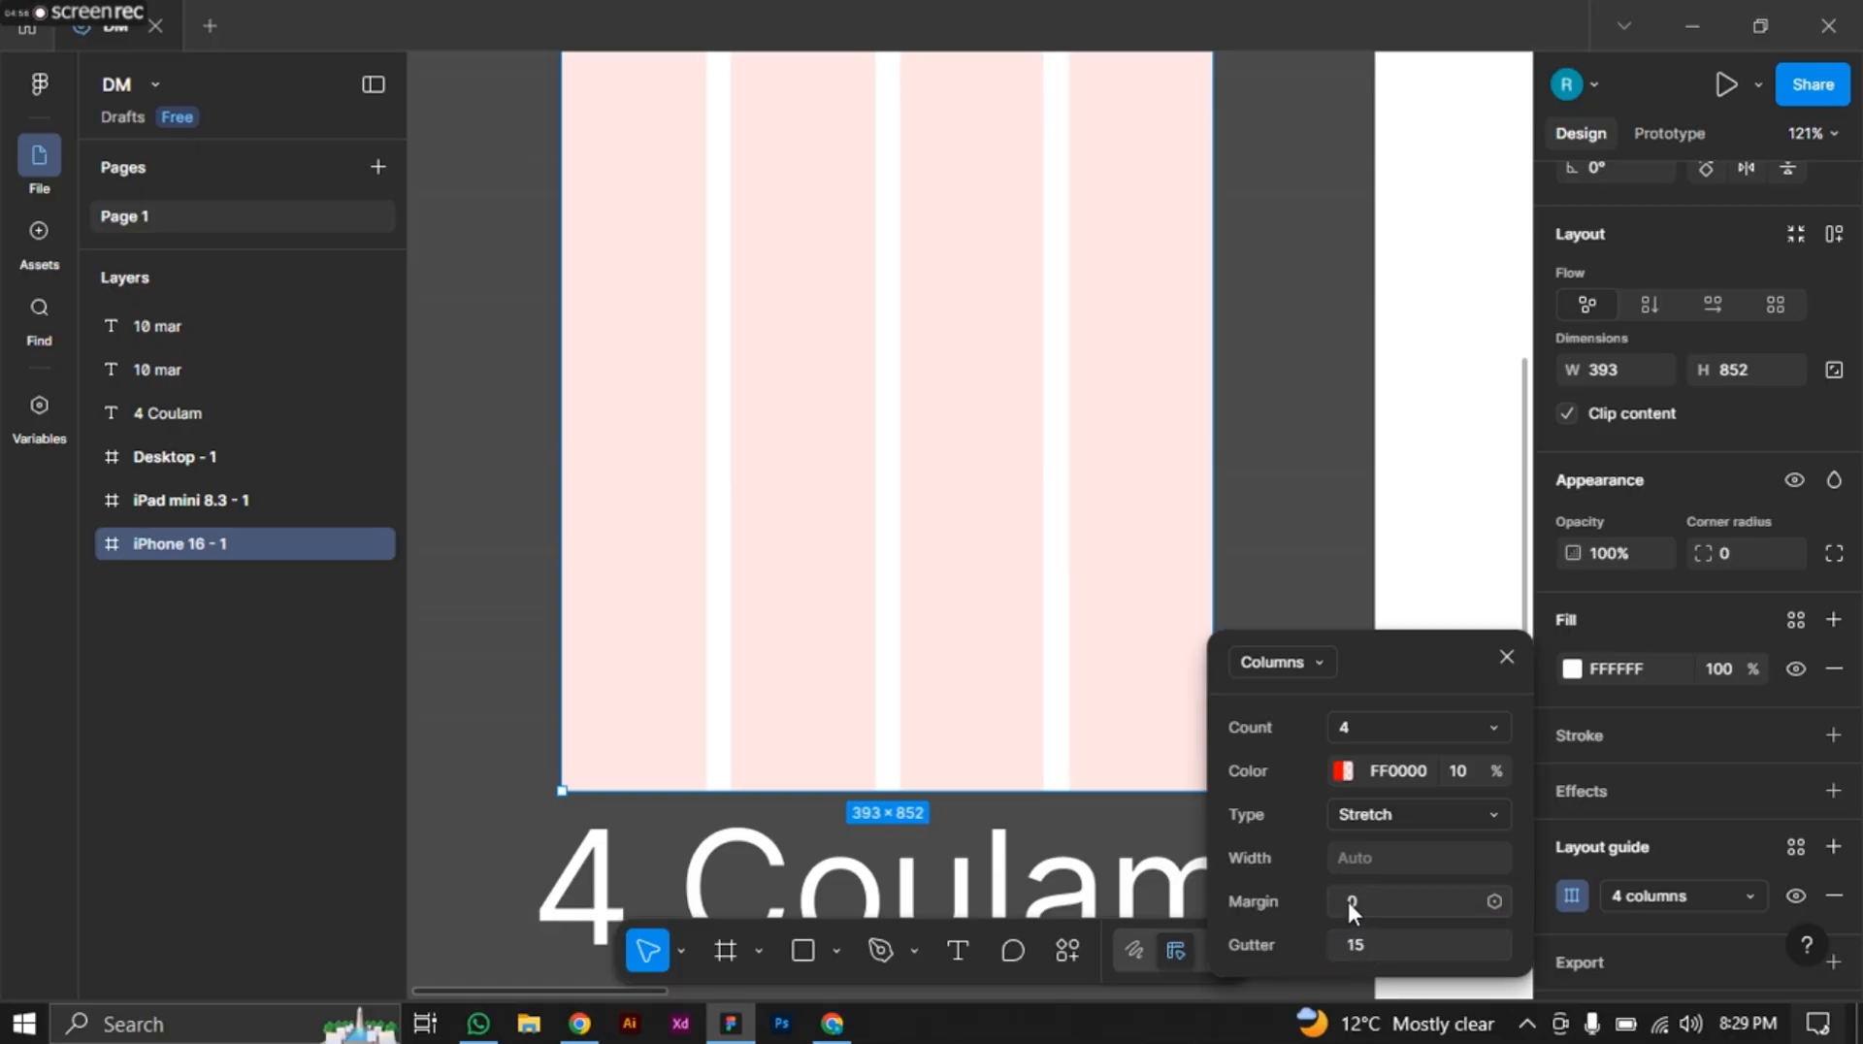
# Try margins of 10 and then 15 on the iPhone frame's column guide.
pyautogui.click(1349, 903)
pyautogui.write('10')
pyautogui.press('Return')
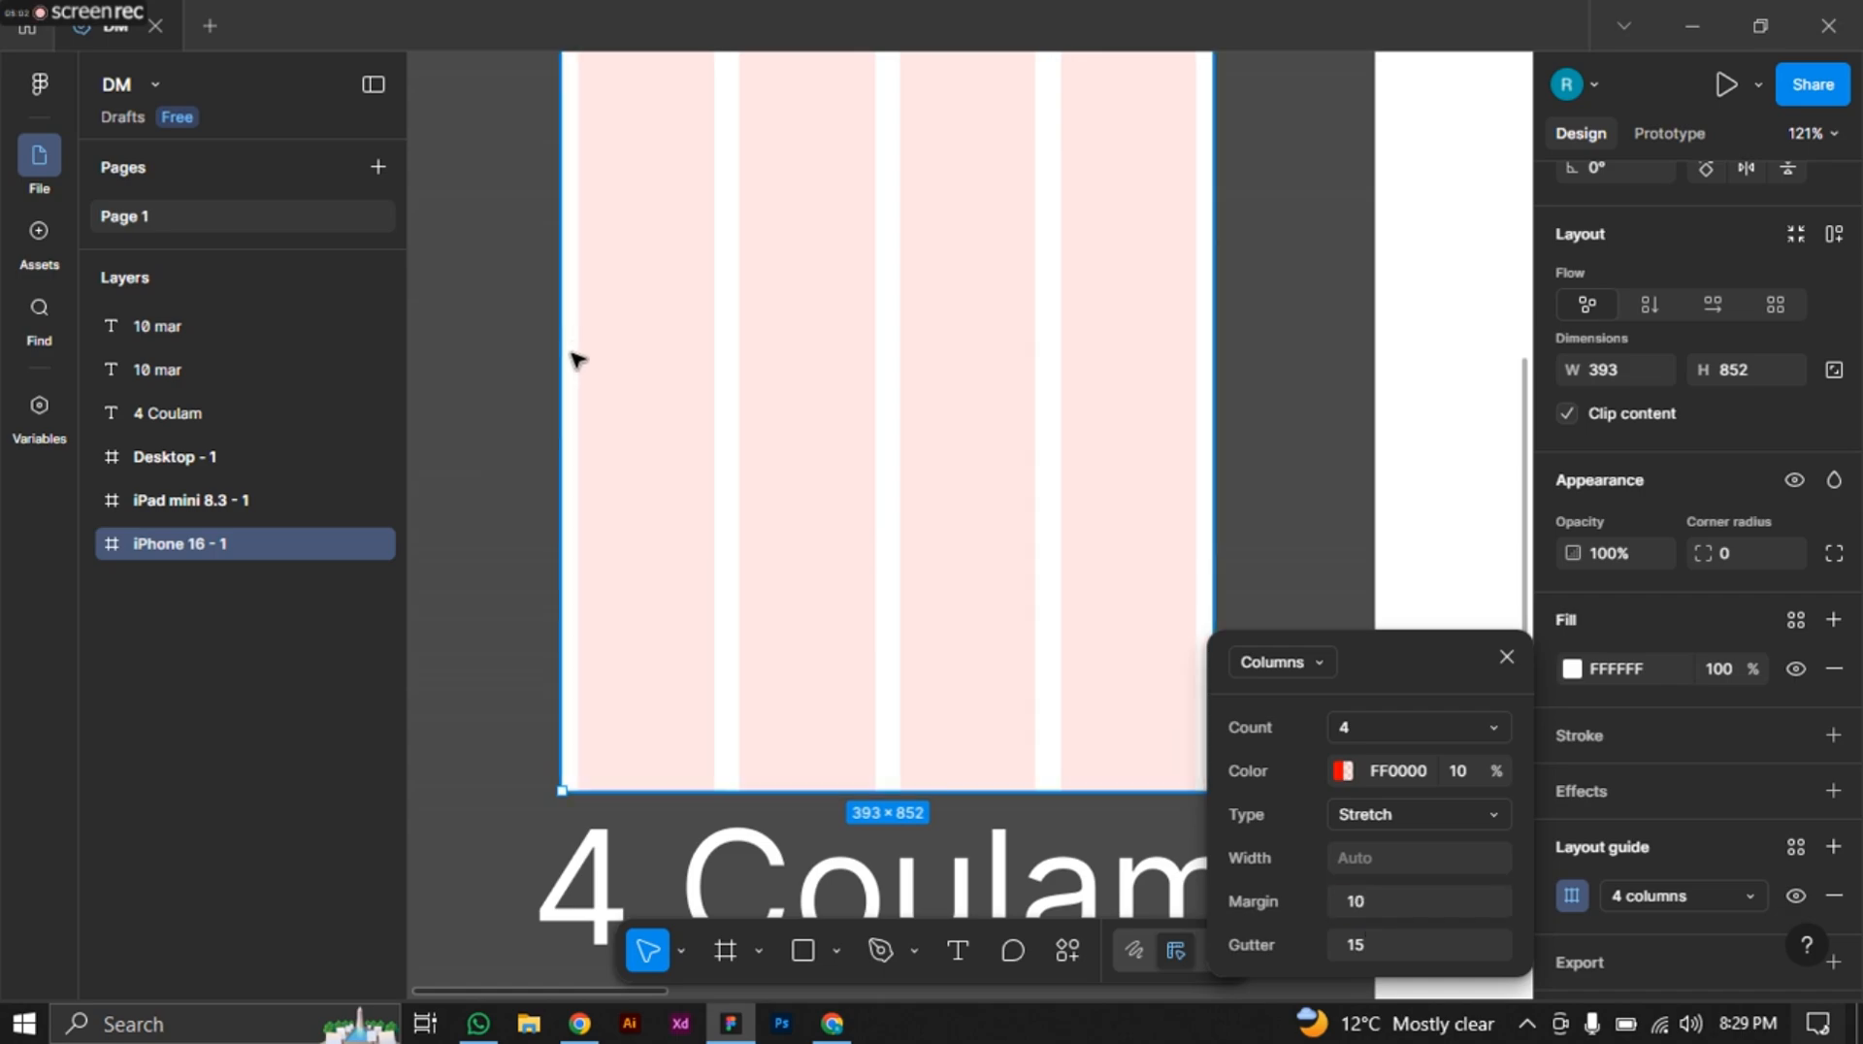
pyautogui.click(1359, 900)
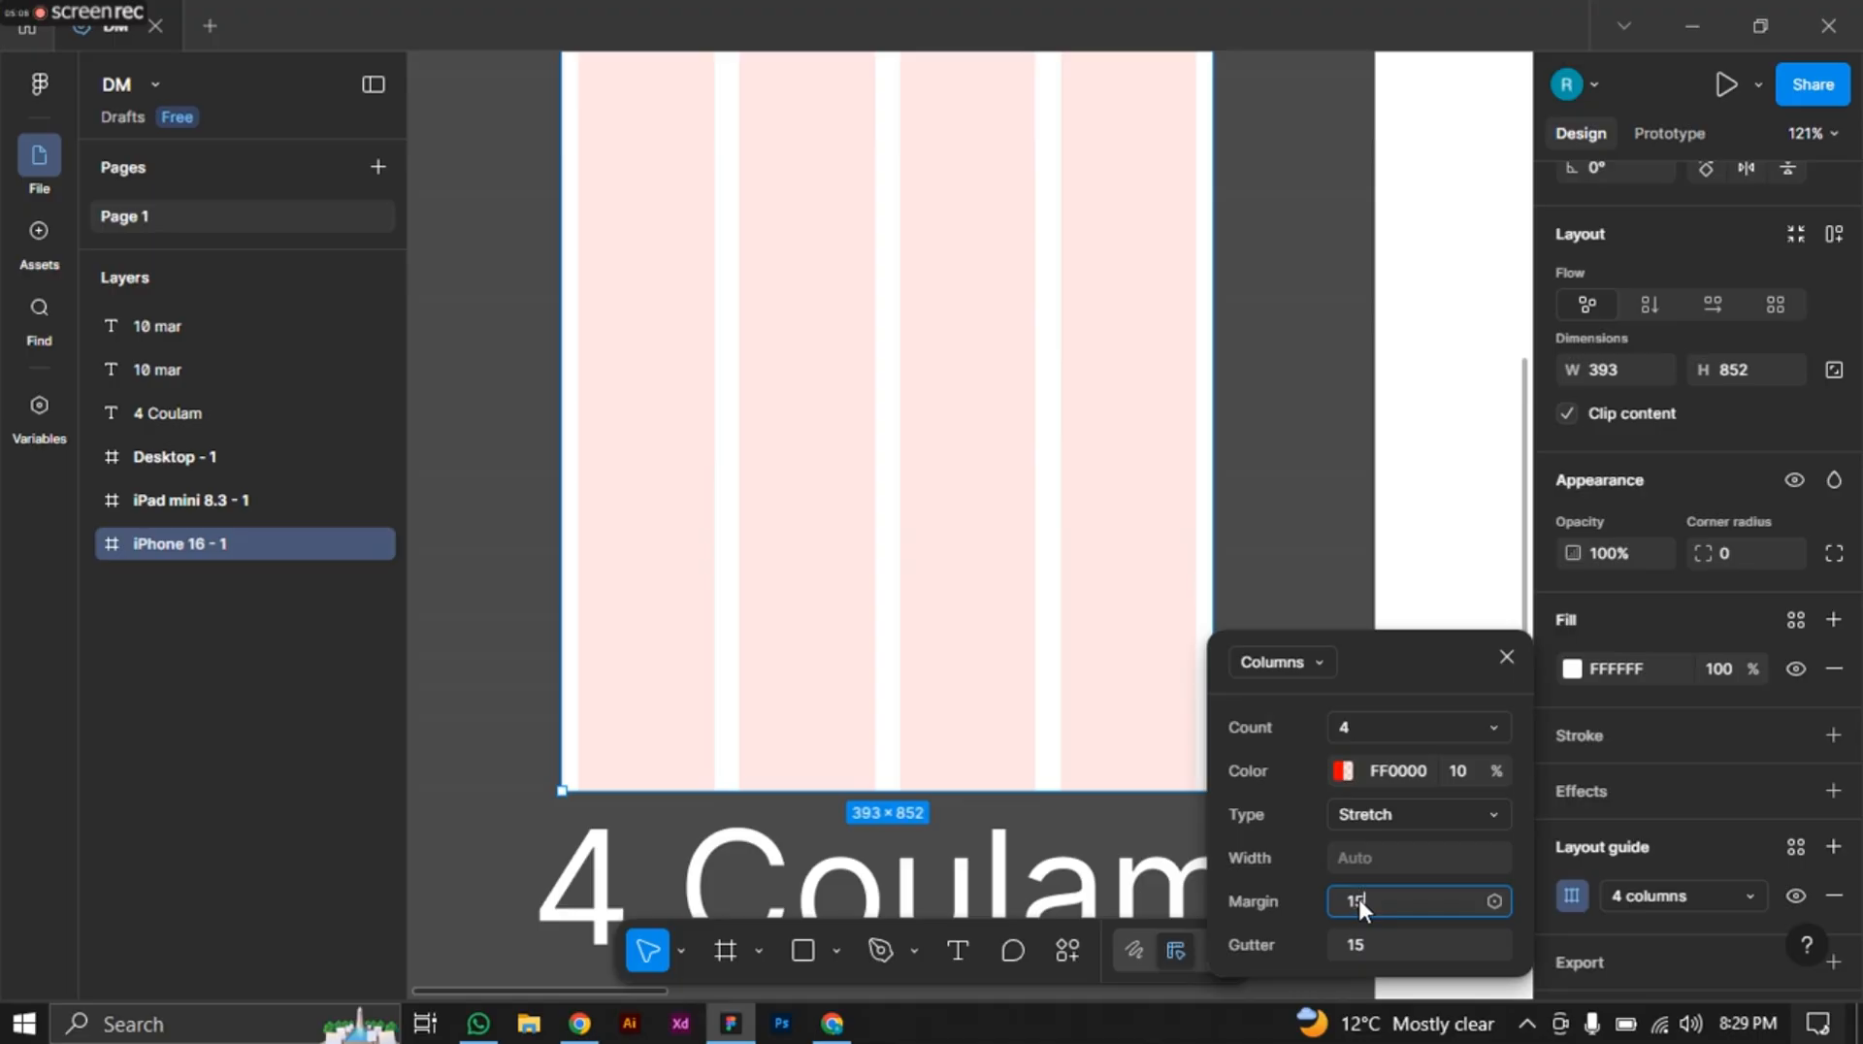
pyautogui.write('15')
pyautogui.press('Return')
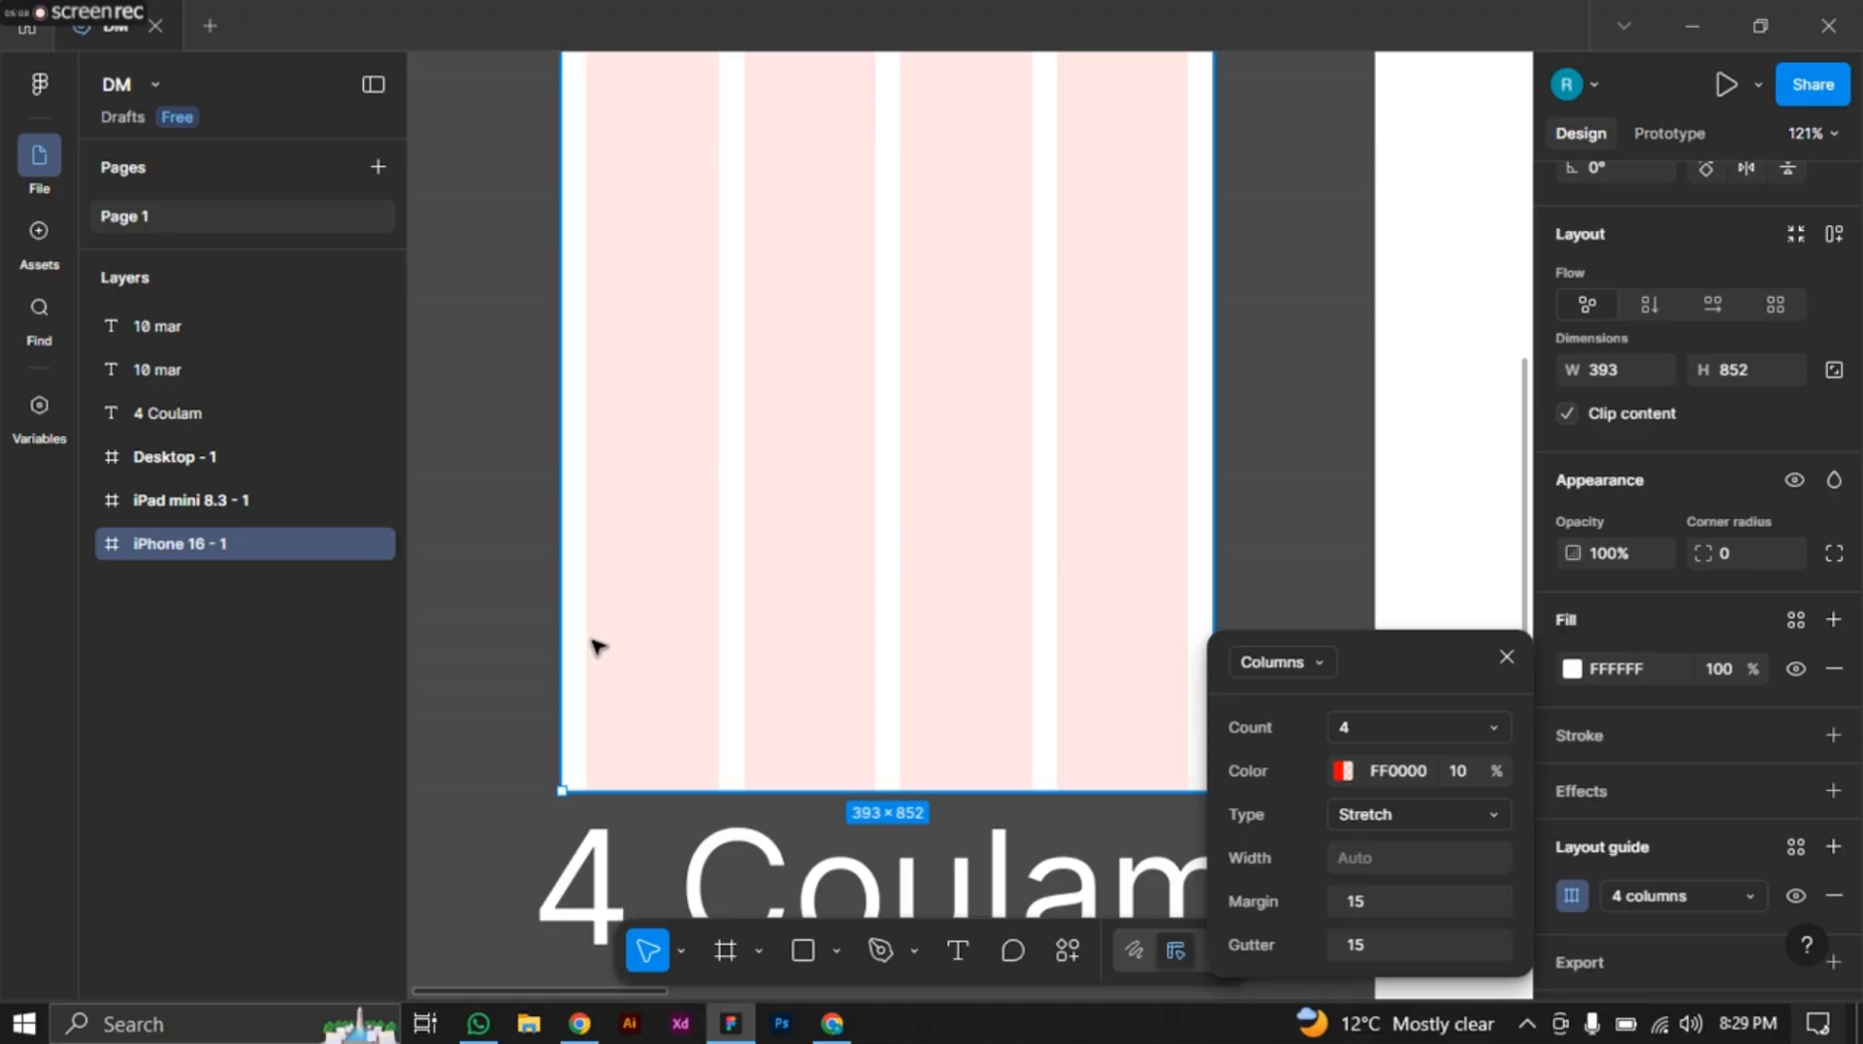
# Set the margin of the iPhone frame's column guide to 20 and deselect the frame.
pyautogui.click(1357, 901)
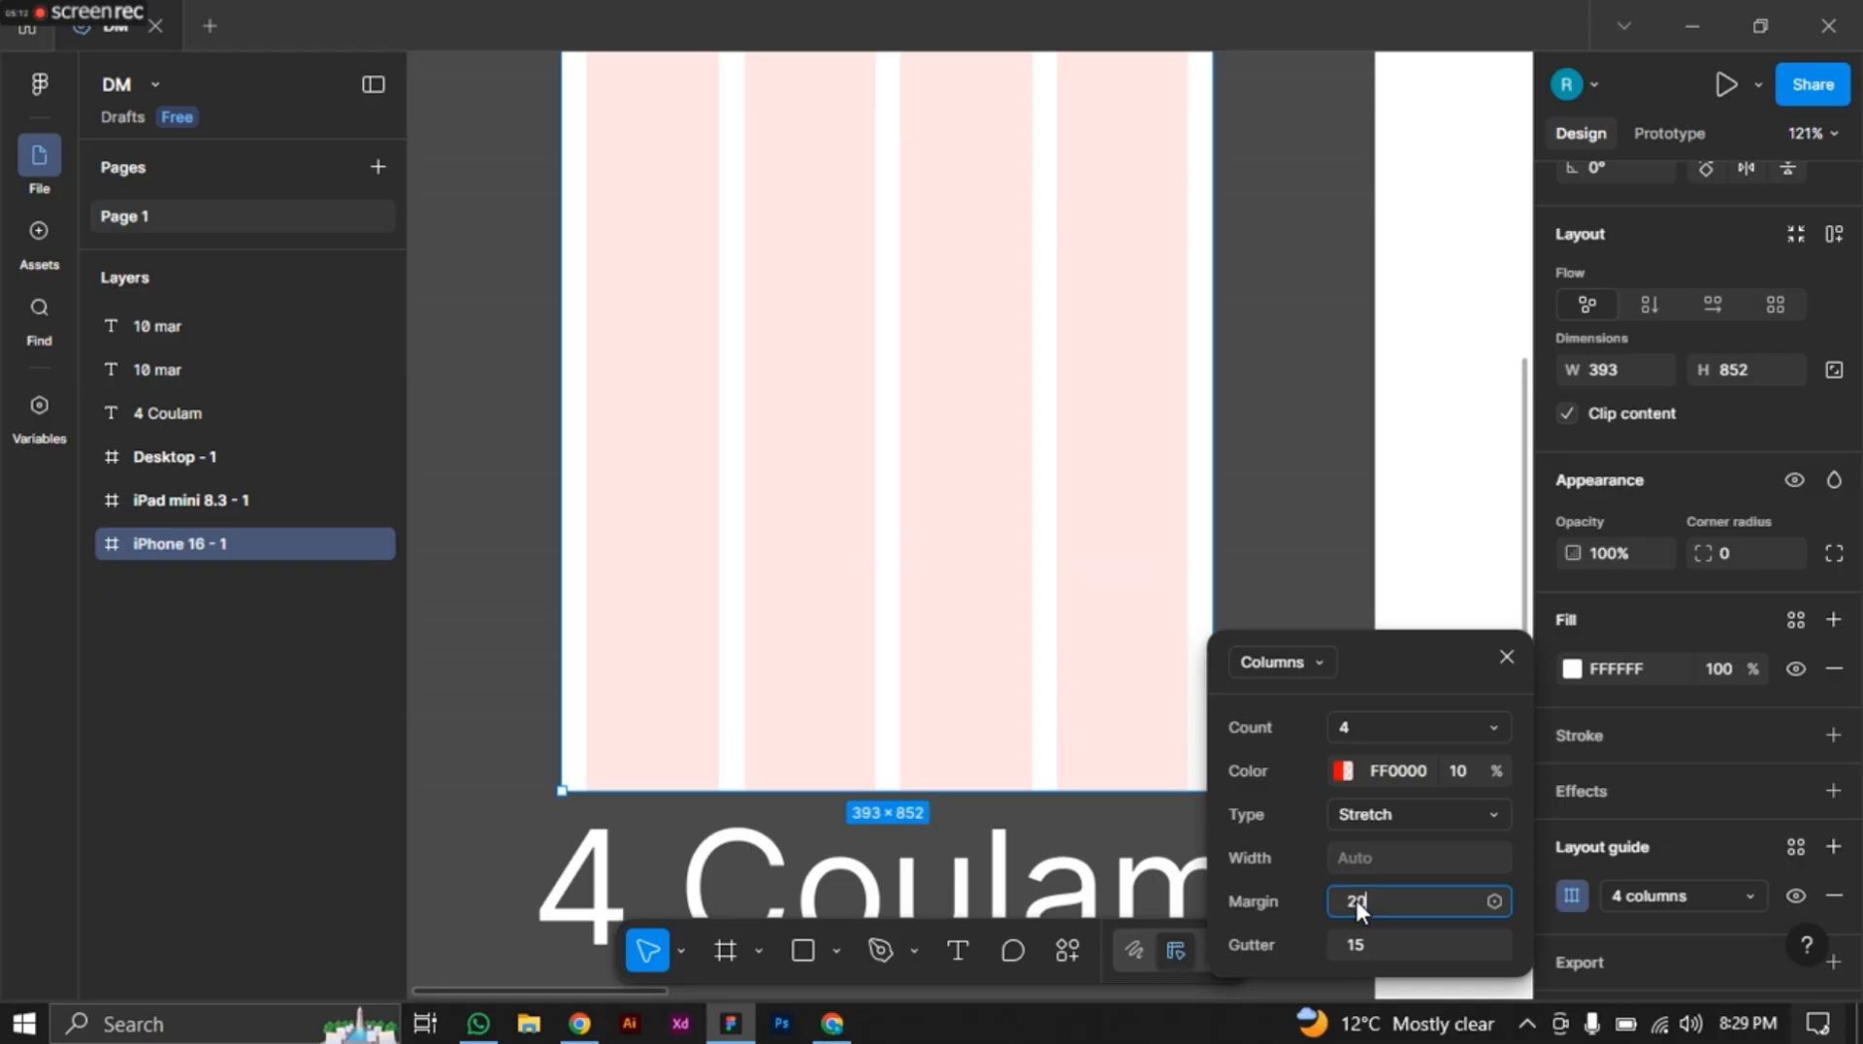
pyautogui.press('Return')
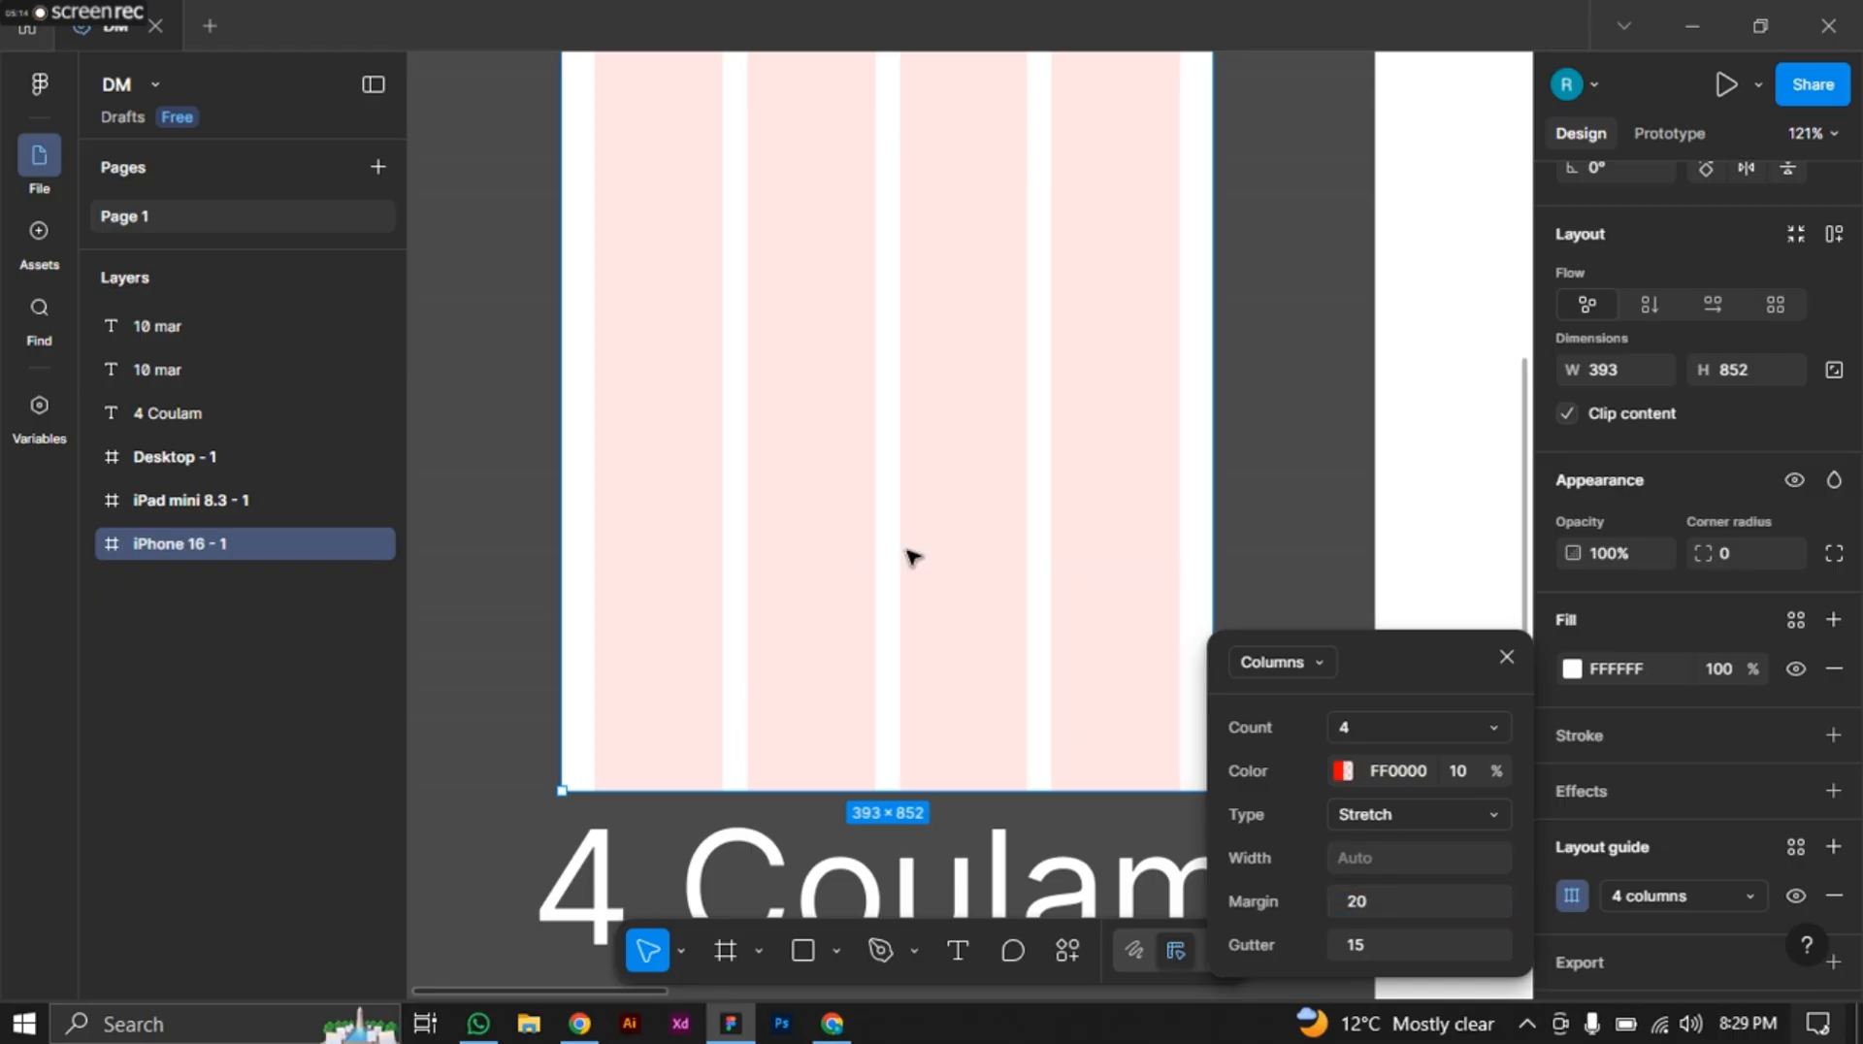
pyautogui.click(1268, 439)
pyautogui.scroll(-2, 754, 578)
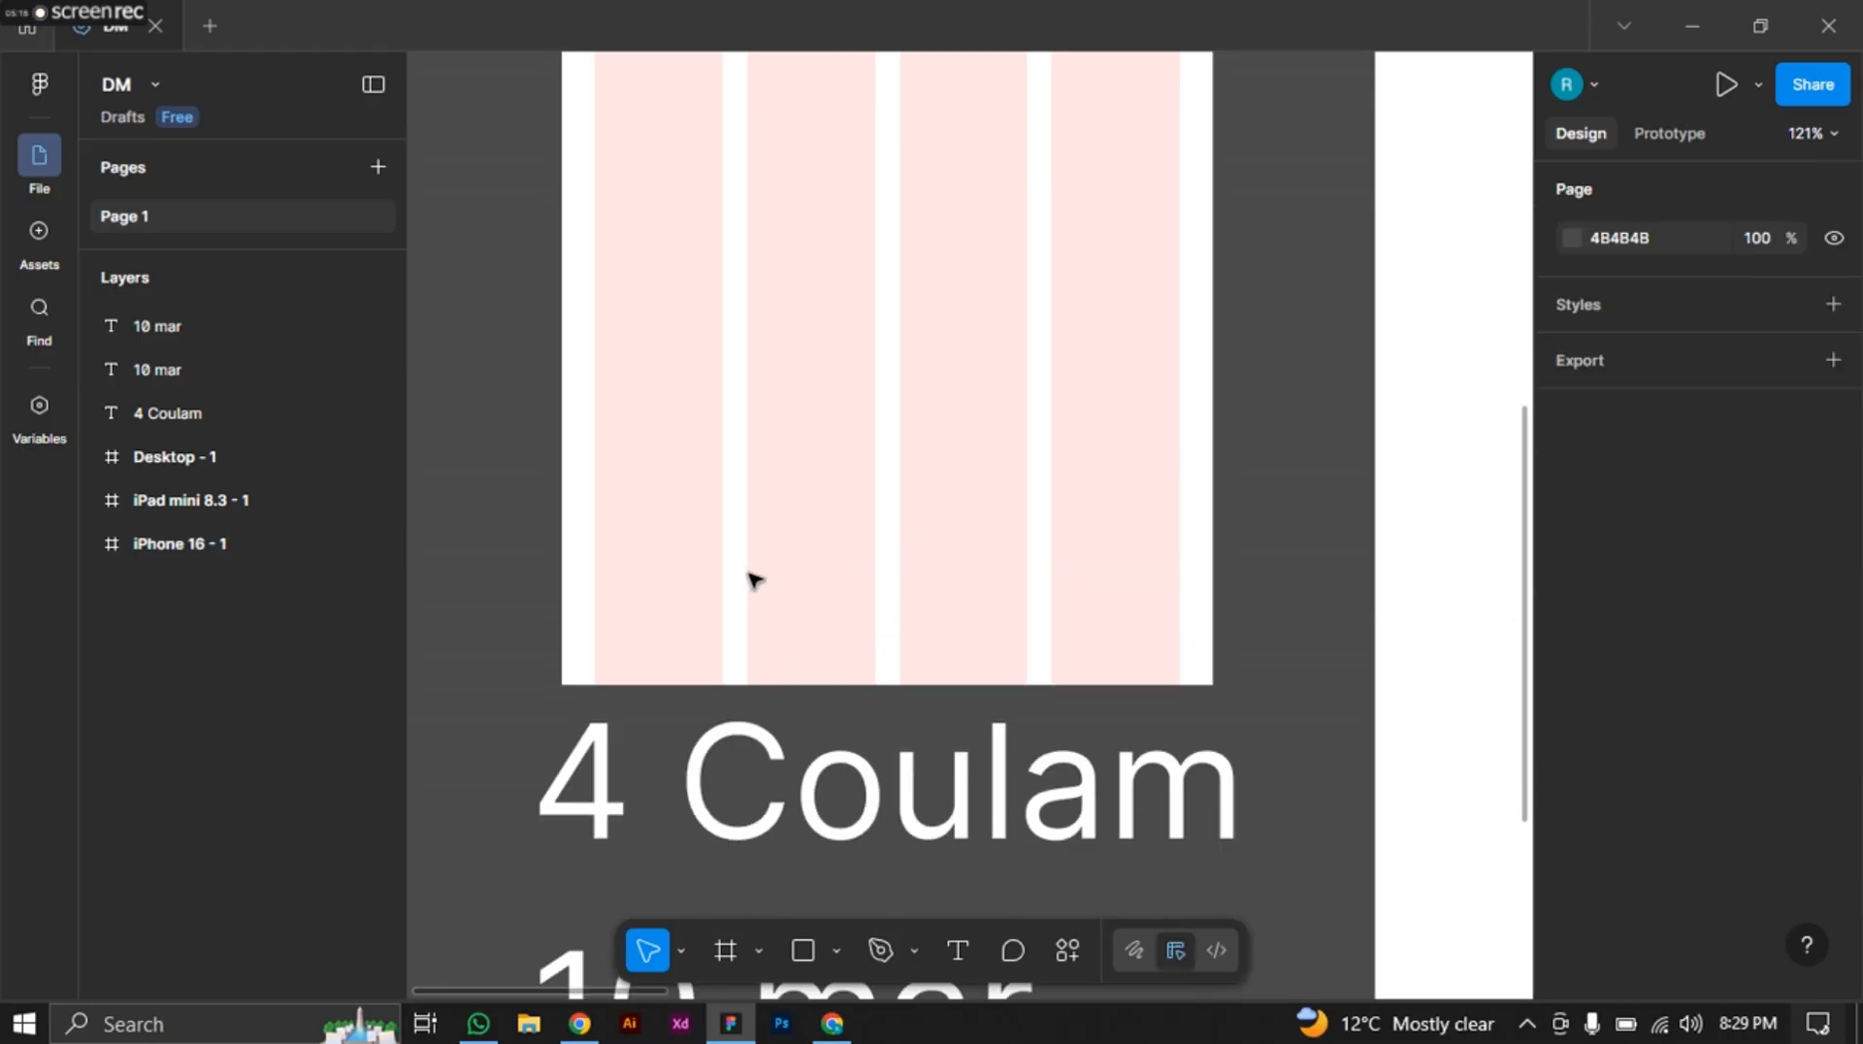
# Open a floating preview of the iPhone 16 frame and close it.
pyautogui.scroll(-3, 754, 578)
pyautogui.scroll(5, 769, 520)
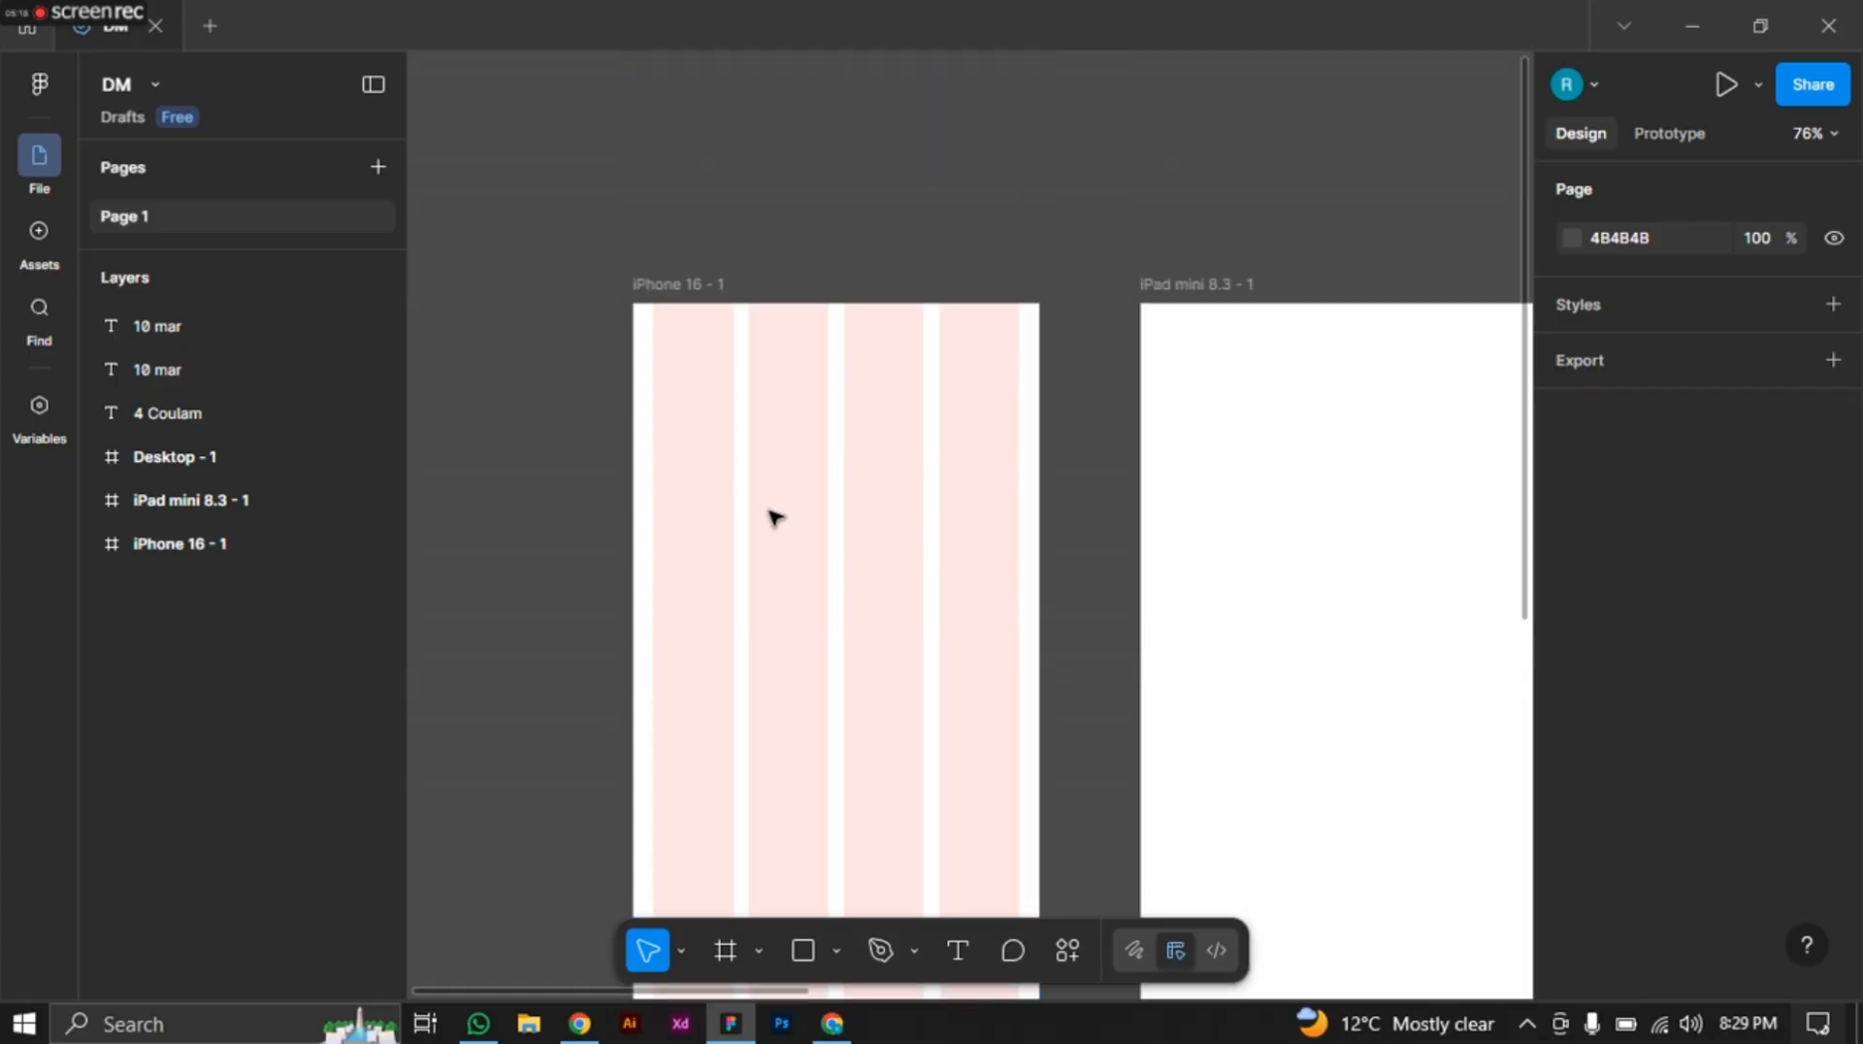
pyautogui.scroll(-1, 697, 456)
pyautogui.scroll(-8, 690, 728)
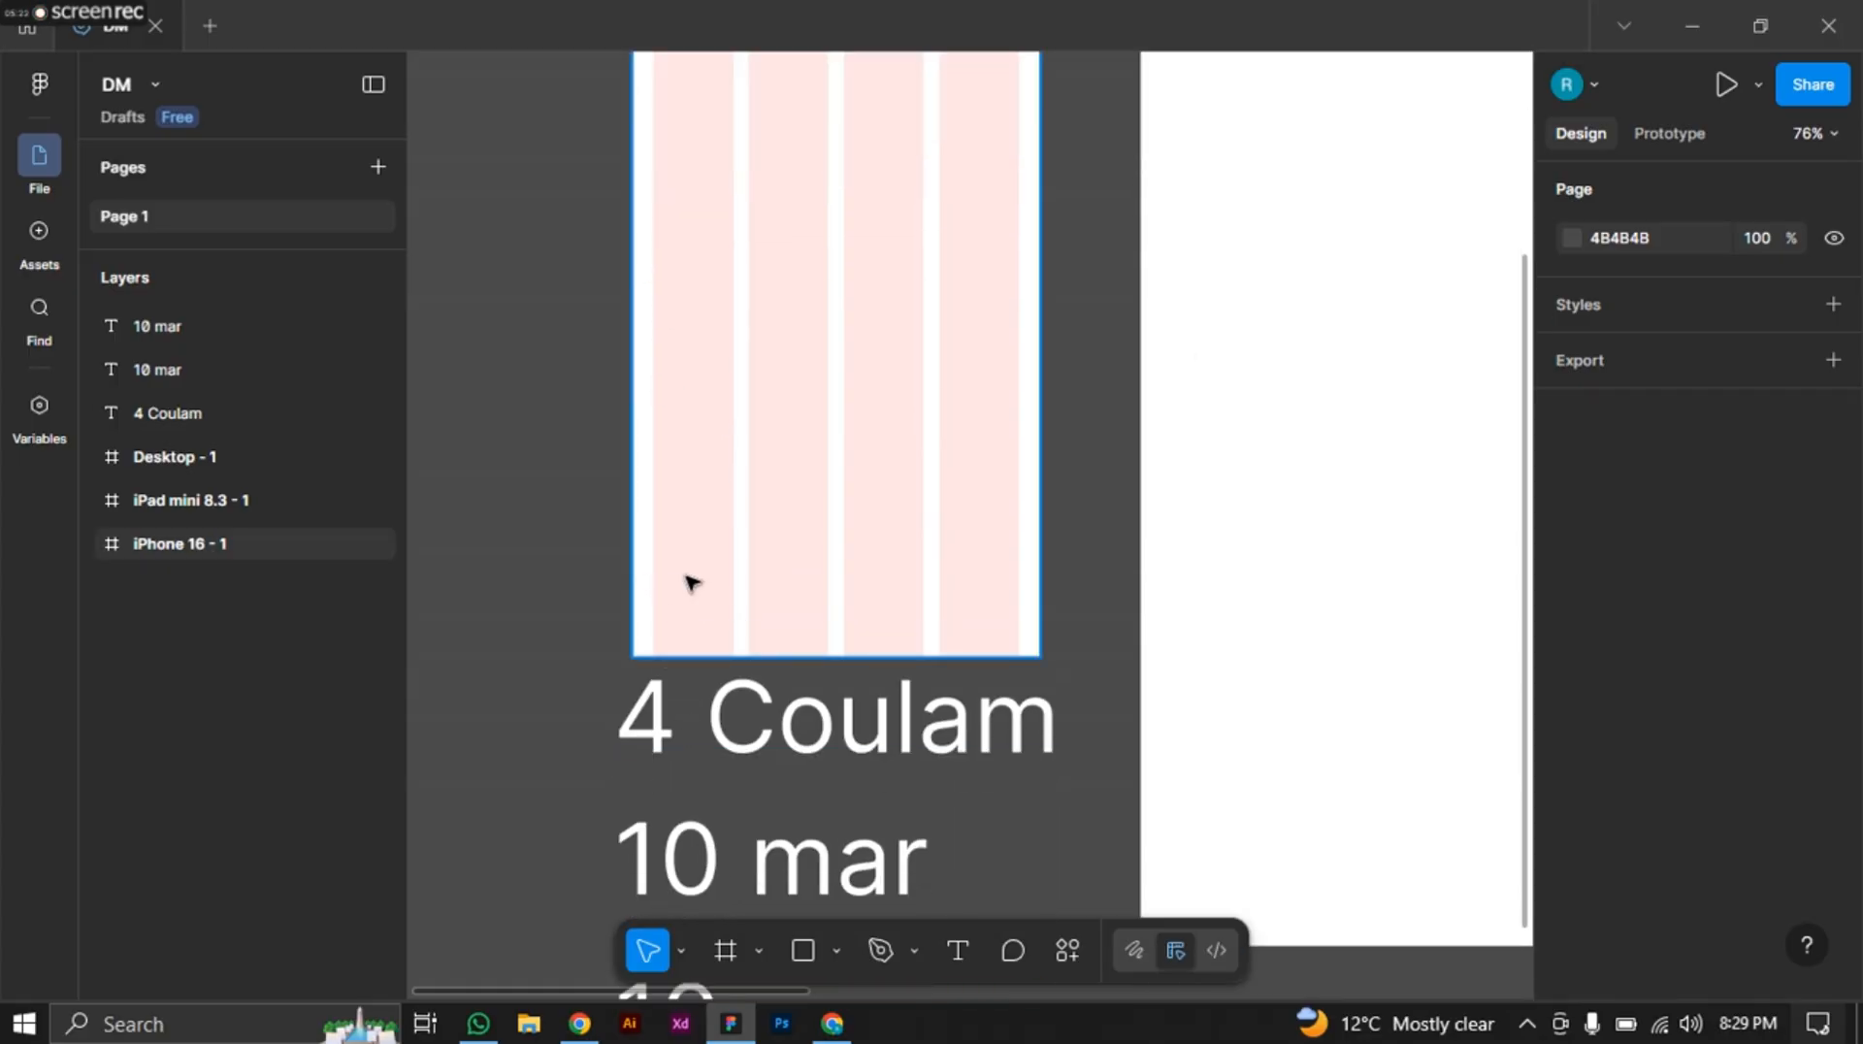
pyautogui.click(1758, 85)
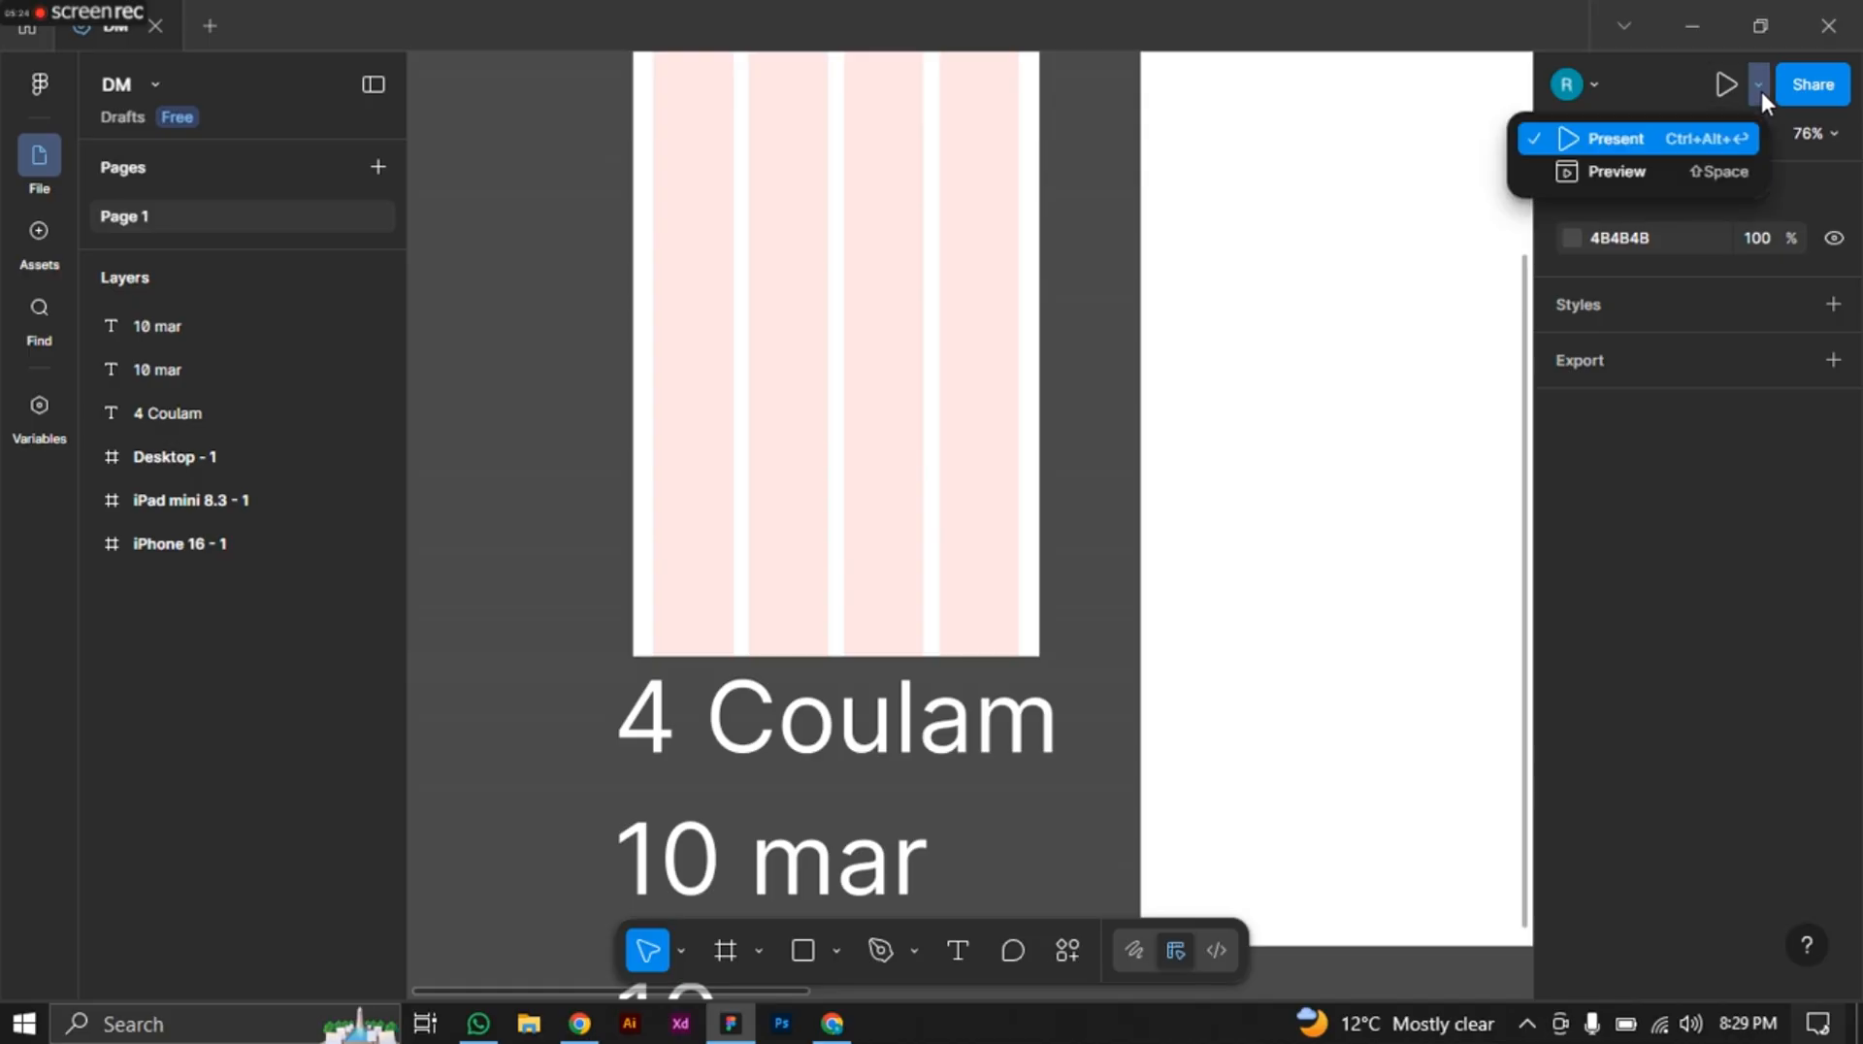
pyautogui.click(1628, 175)
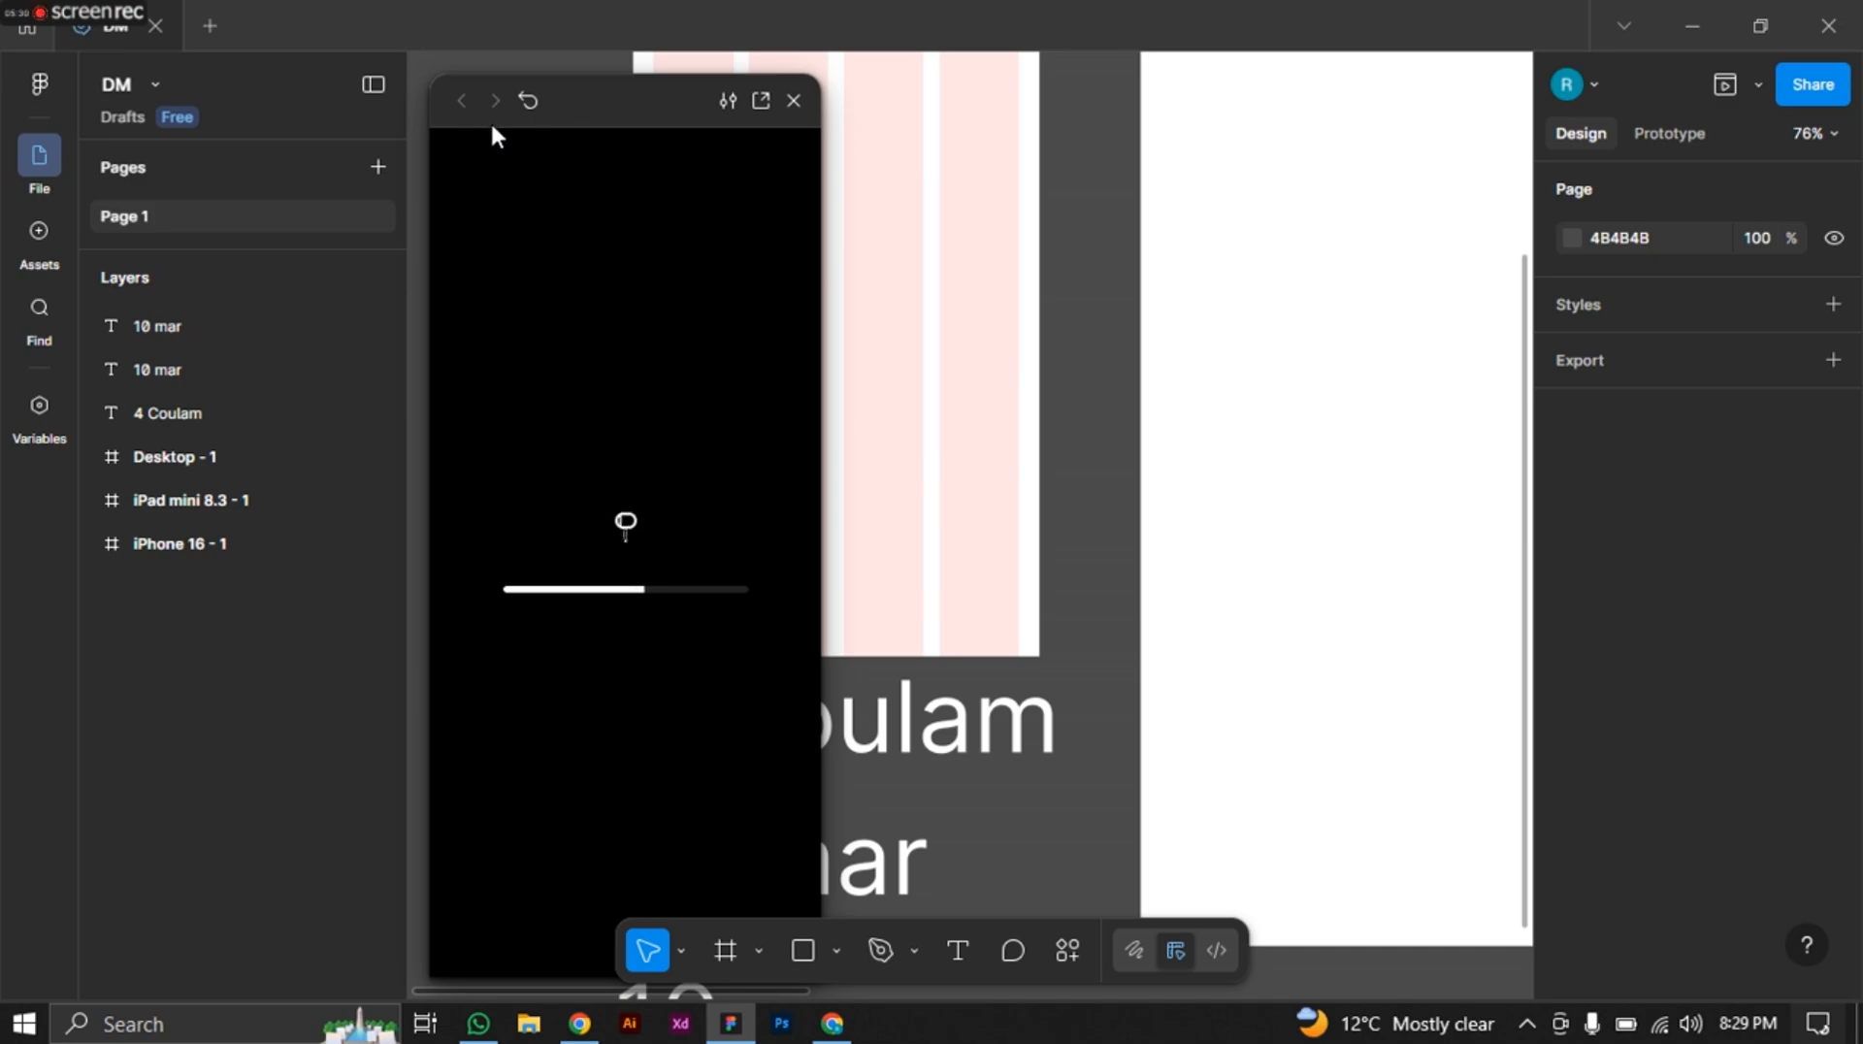
pyautogui.click(791, 101)
# Draw a rectangle about 353 × 121 spanning all four columns near the iPhone frame's upper edge.
pyautogui.scroll(1, 805, 951)
pyautogui.click(802, 953)
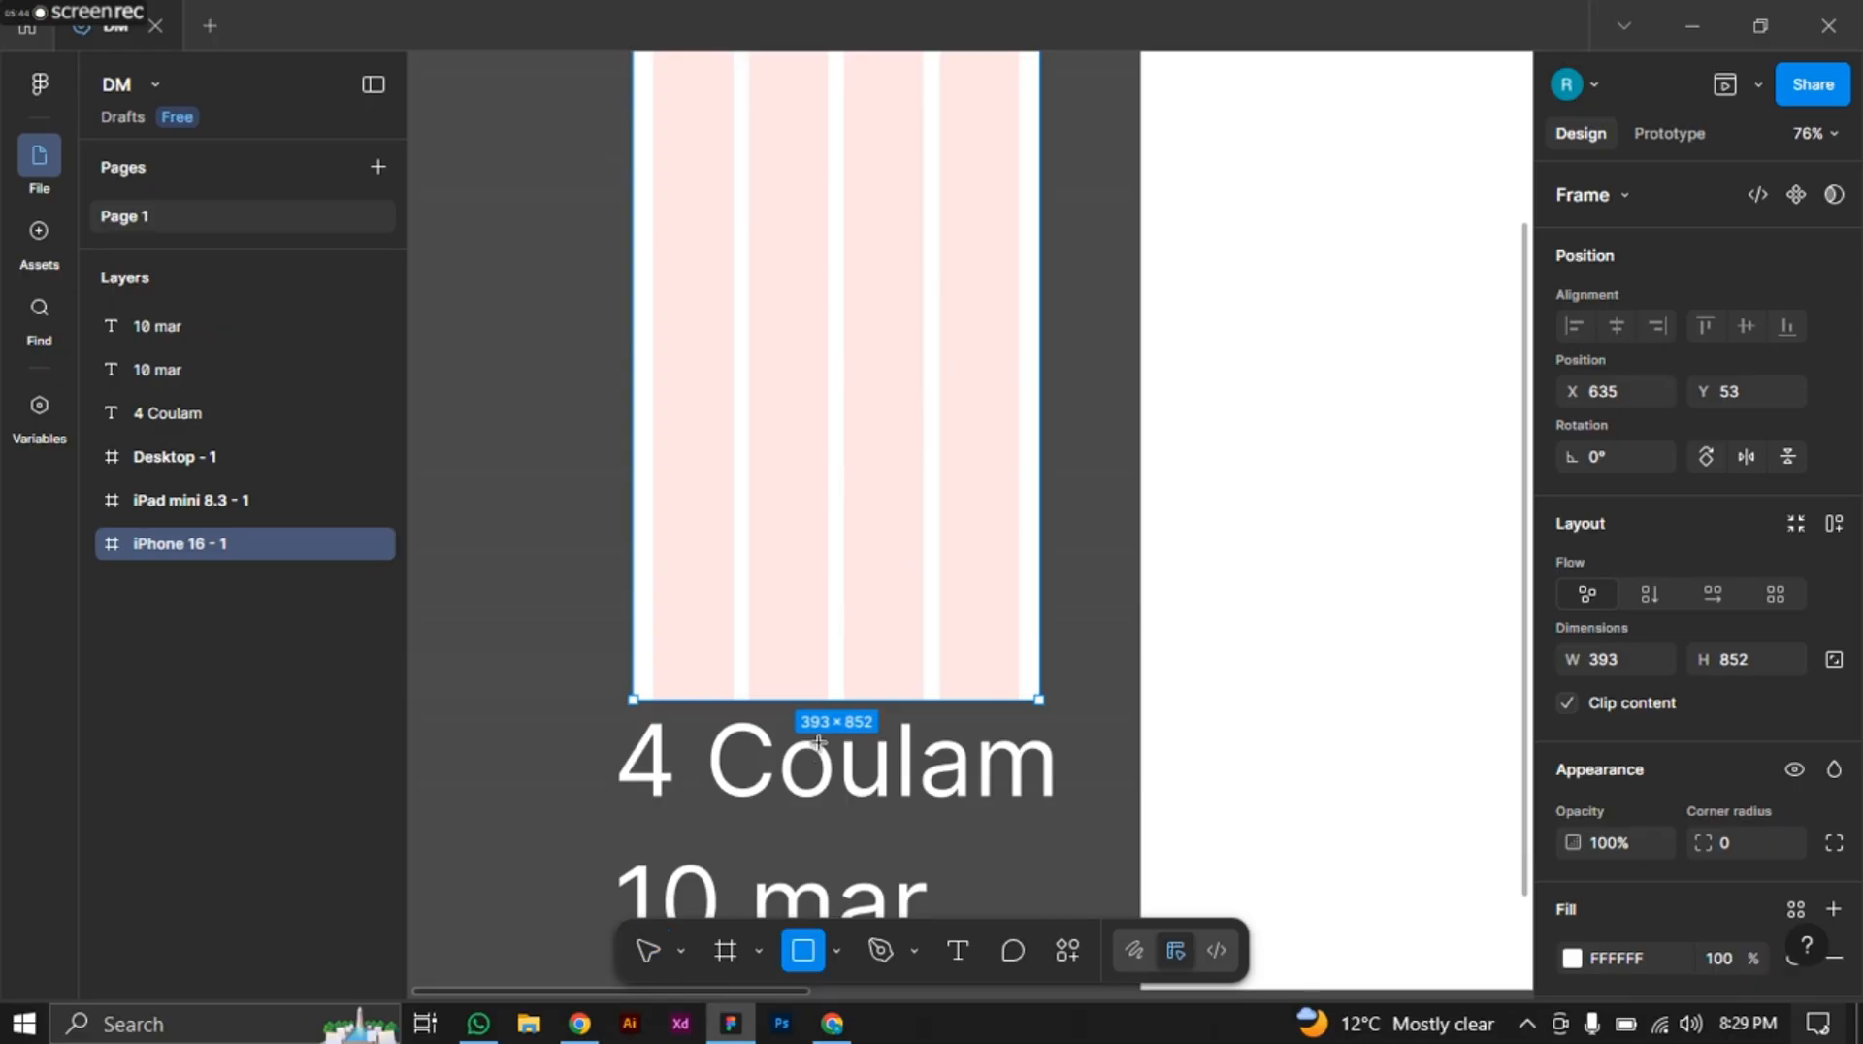
pyautogui.scroll(2, 805, 659)
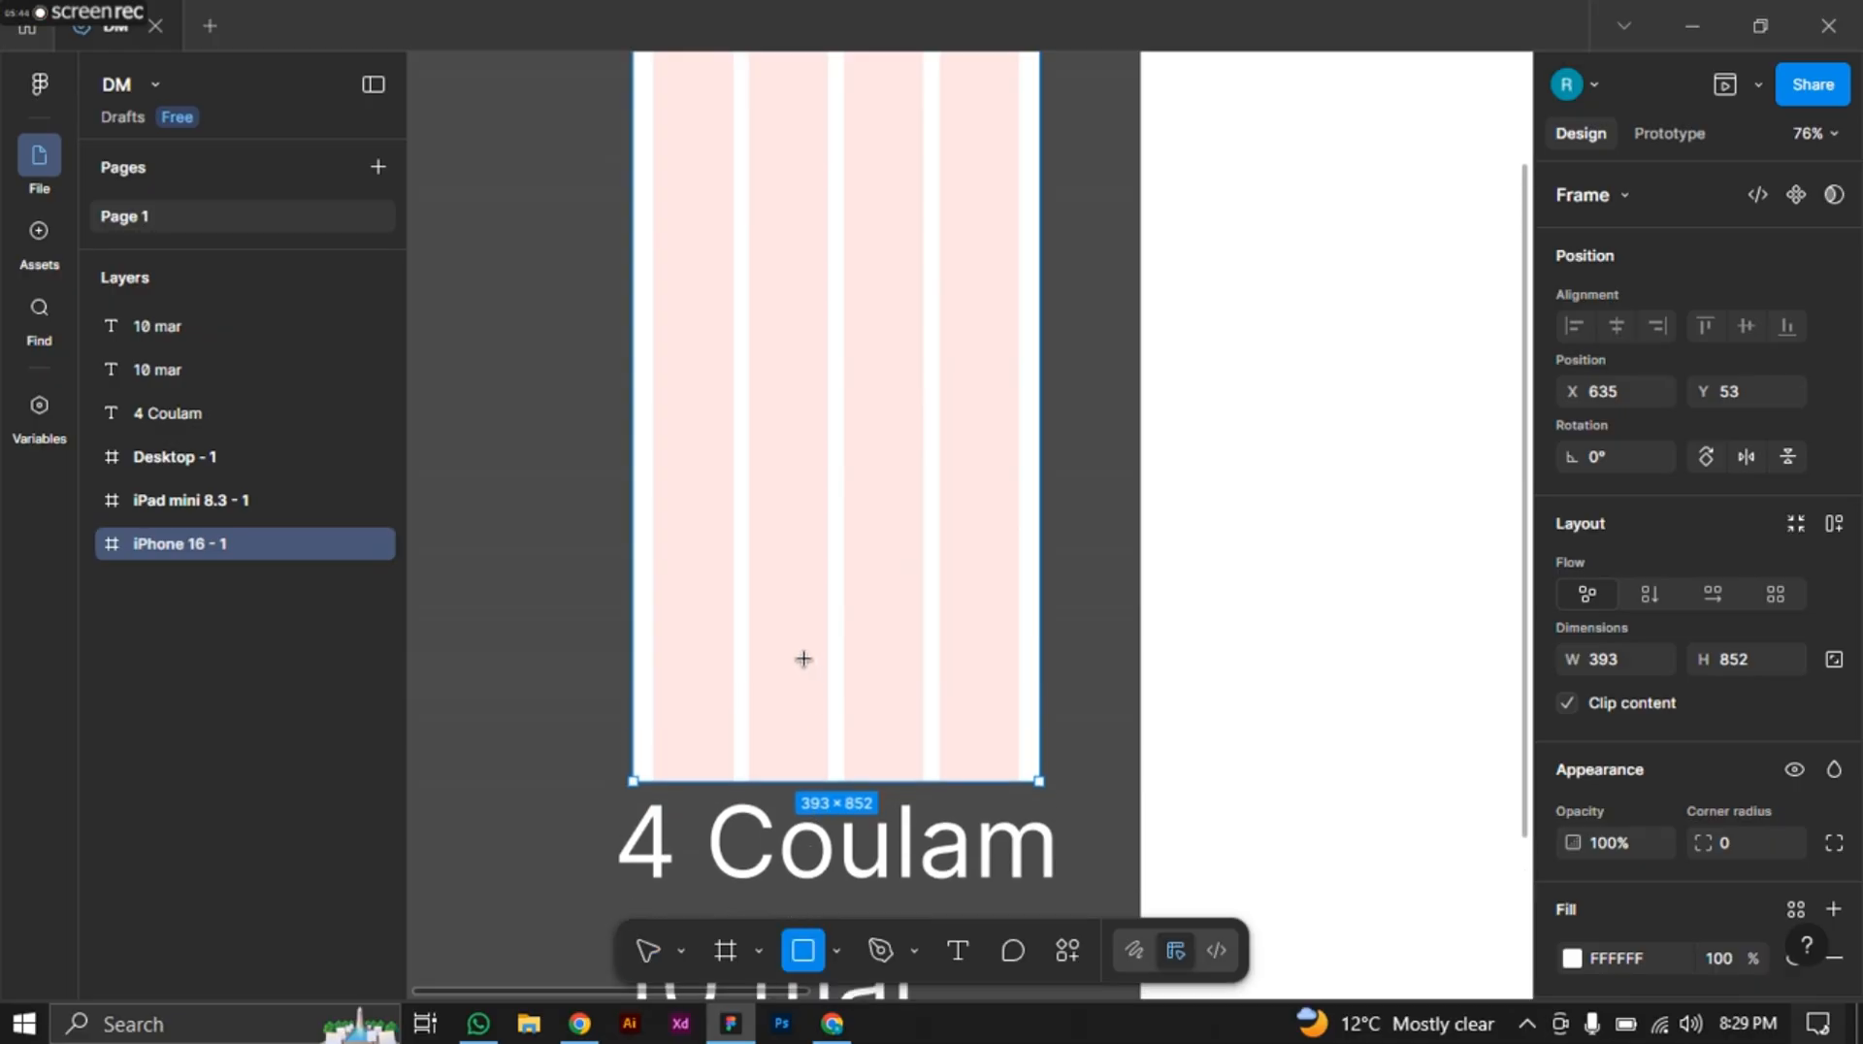
pyautogui.scroll(5, 804, 658)
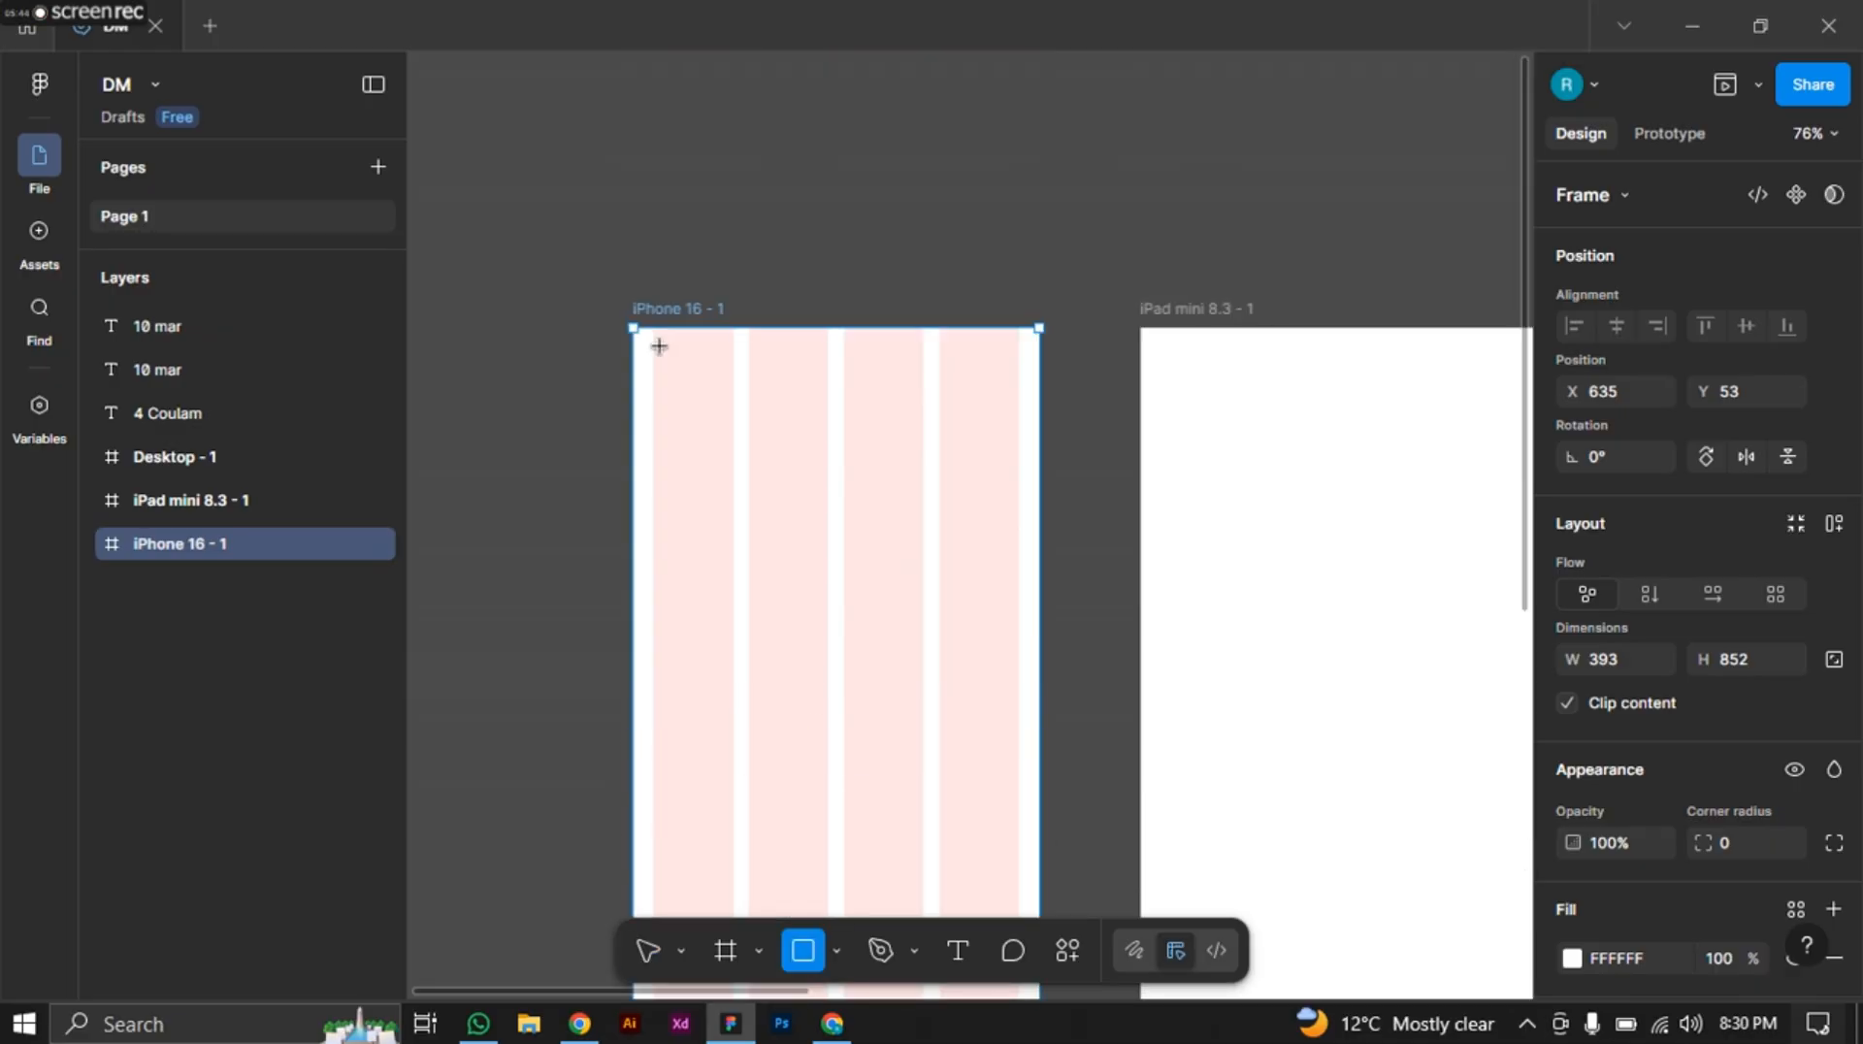
pyautogui.moveTo(659, 346)
pyautogui.mouseDown()
pyautogui.moveTo(1019, 391)
pyautogui.moveTo(1019, 449)
pyautogui.mouseUp()
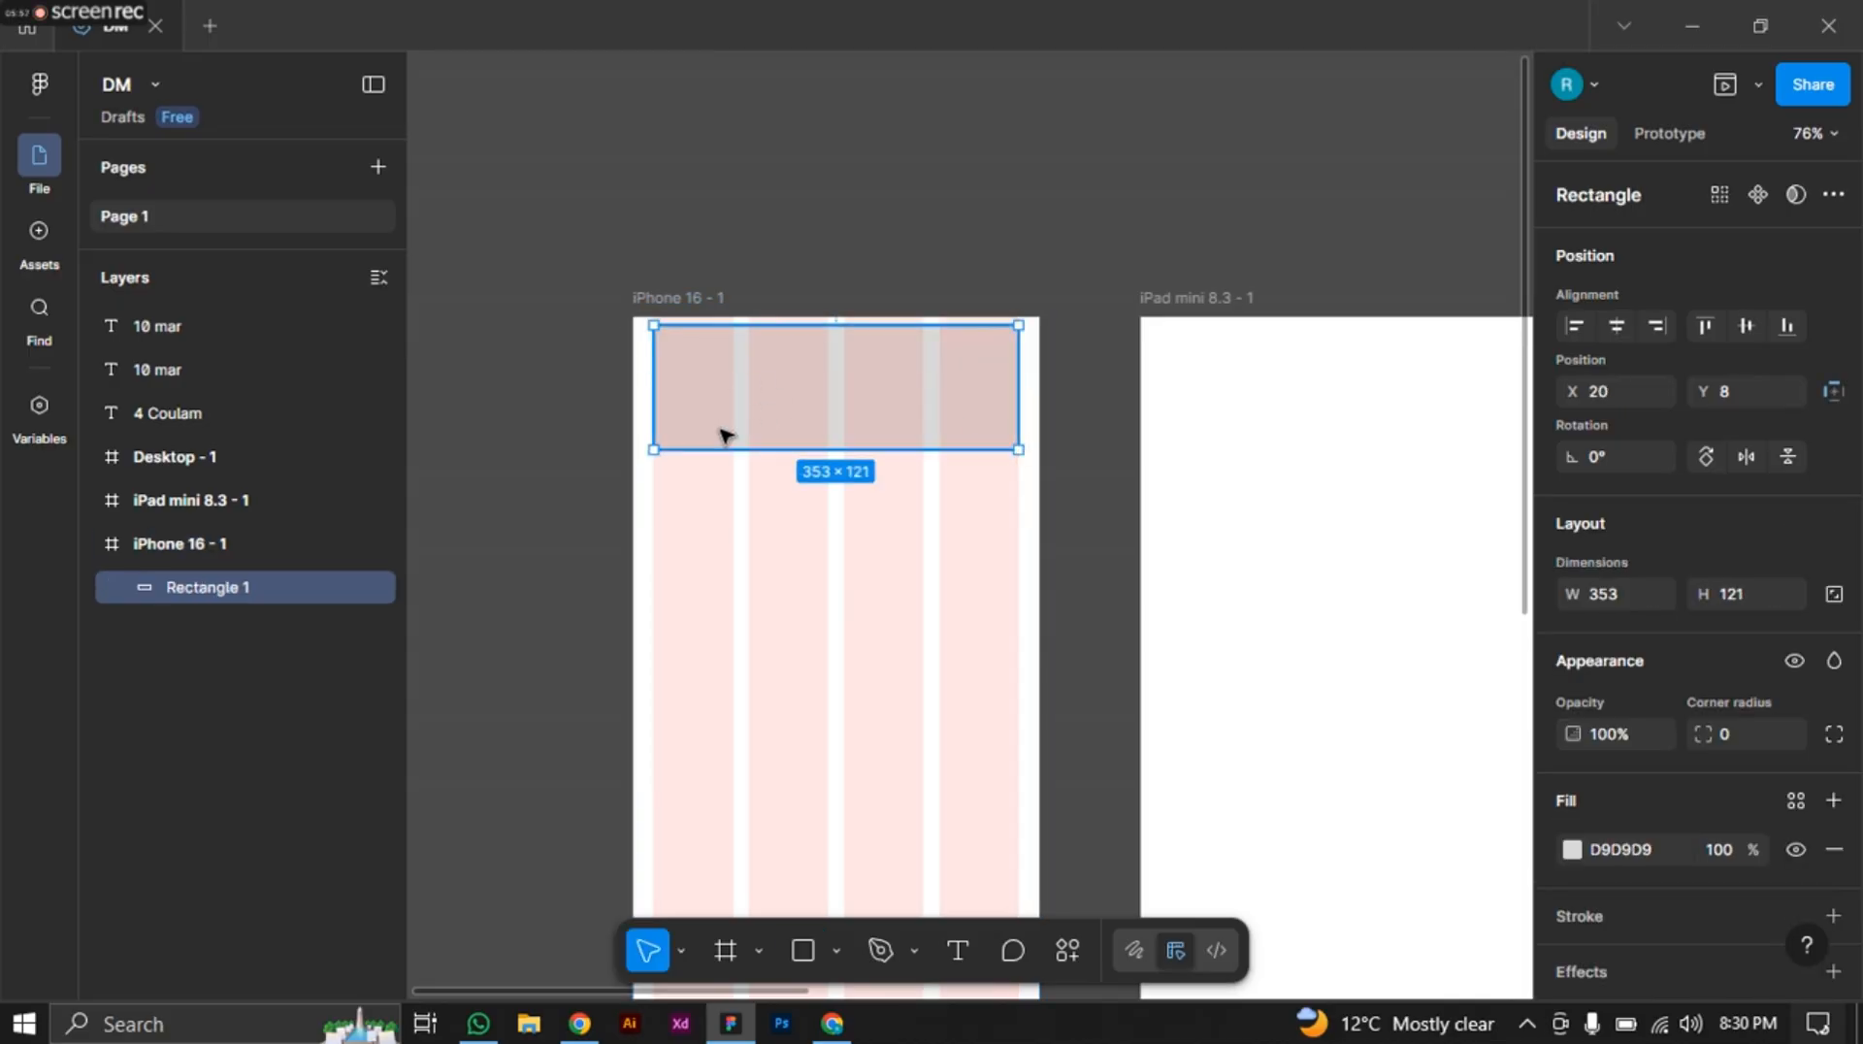
# Fill the iPhone frame's rectangle with red C50707.
pyautogui.click(1572, 850)
pyautogui.moveTo(1371, 569); pyautogui.dragTo(1505, 514)
pyautogui.click(1507, 340)
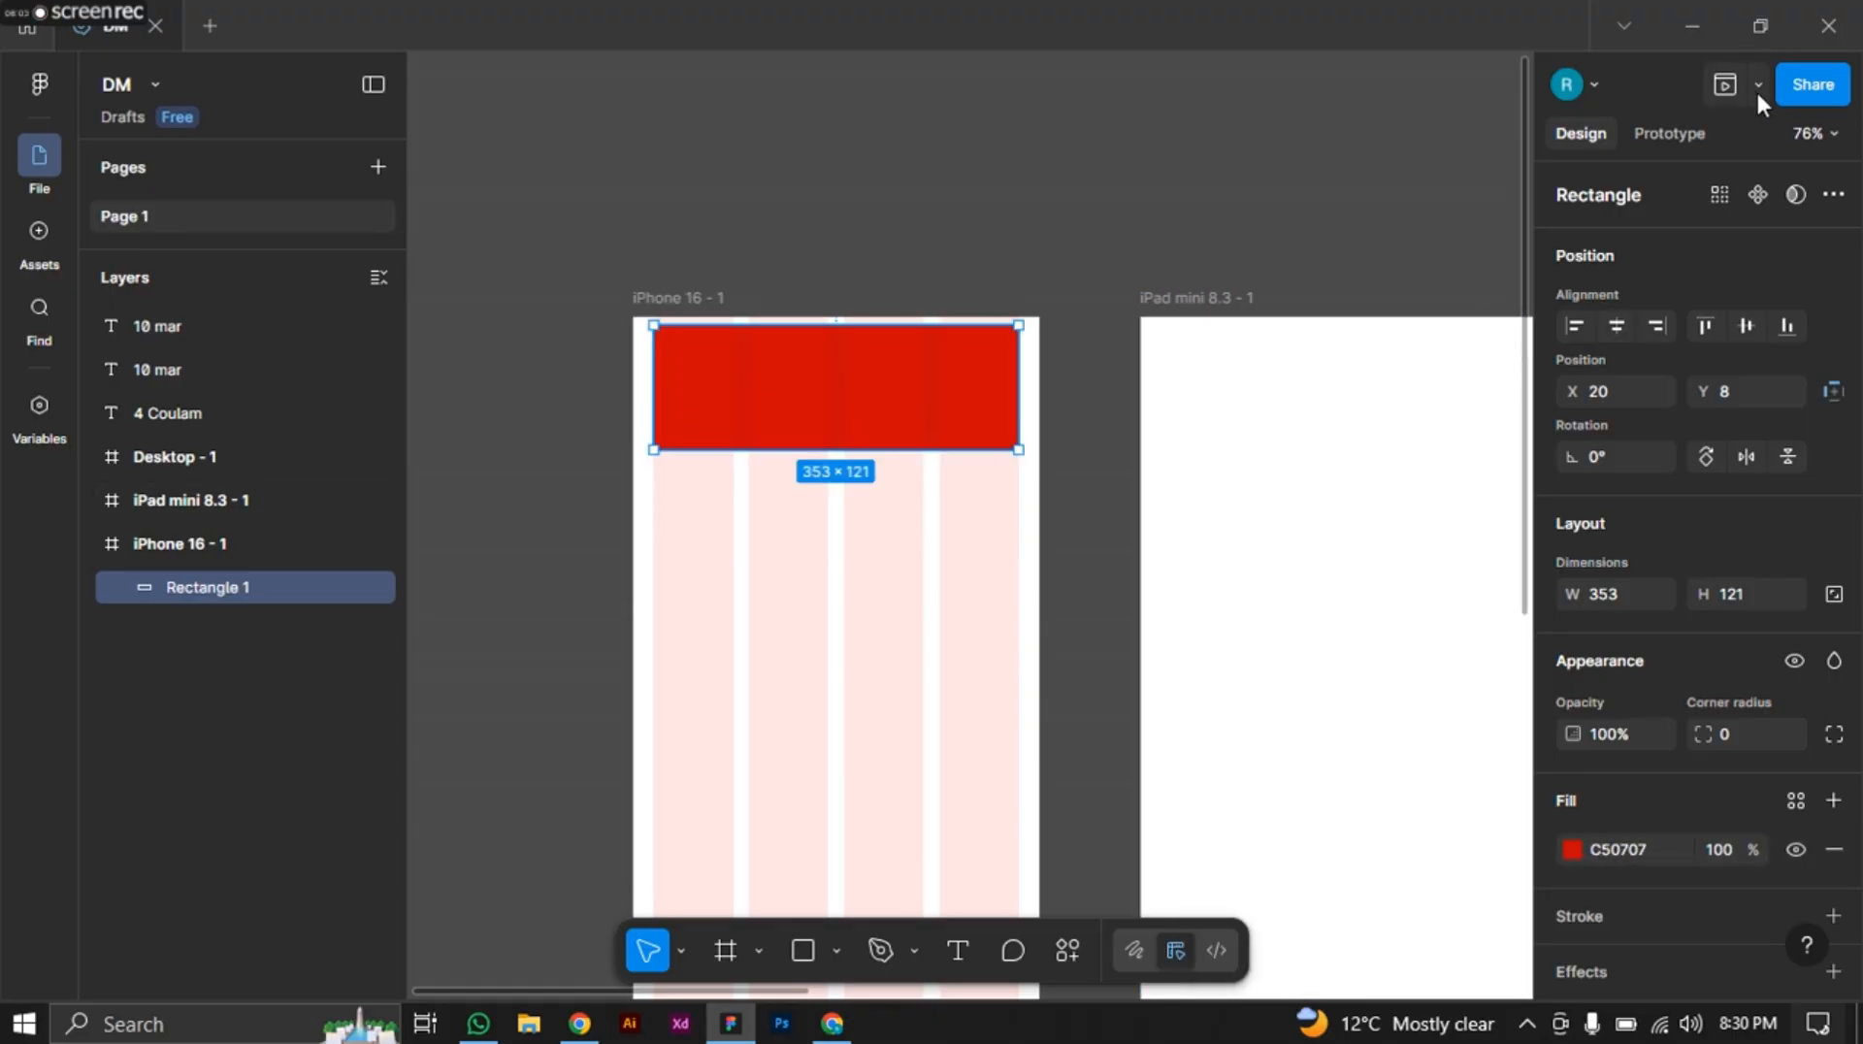
# Preview the iPhone frame with its red rectangle to check the side margins, and close the preview.
pyautogui.click(1757, 85)
pyautogui.click(1654, 169)
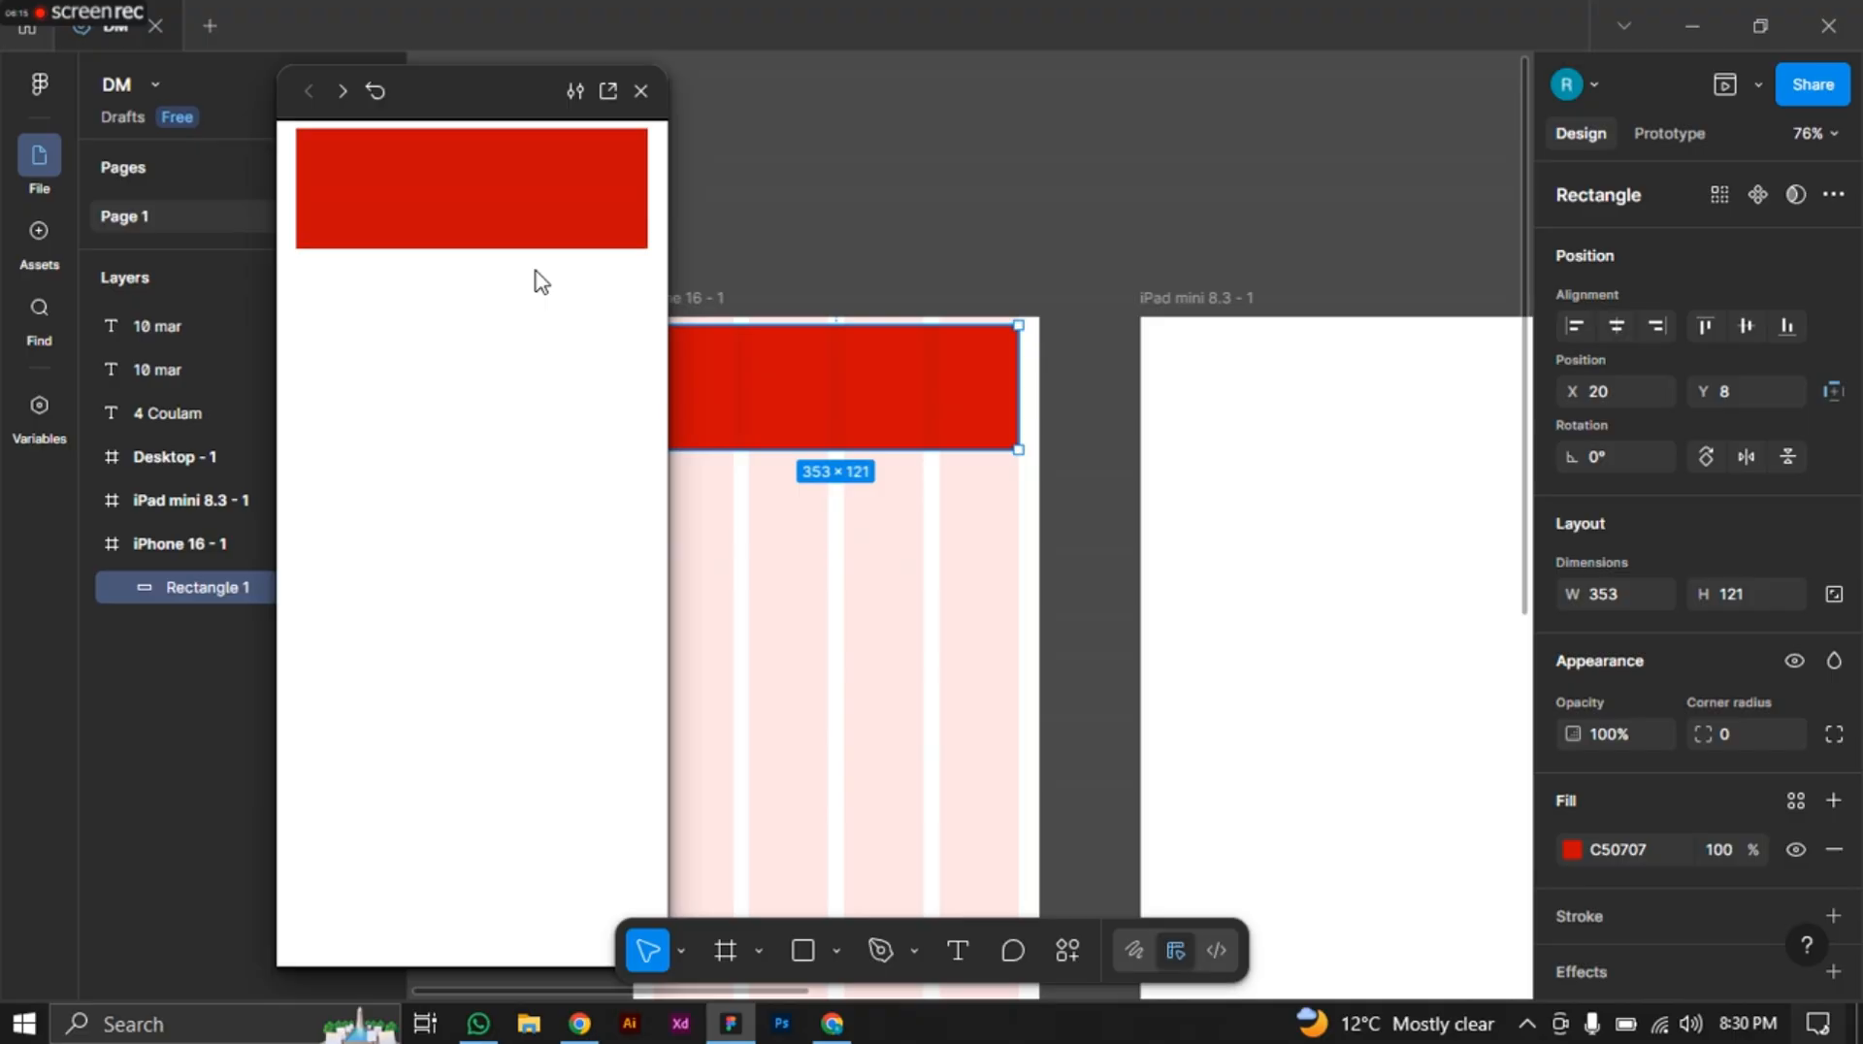
pyautogui.click(642, 91)
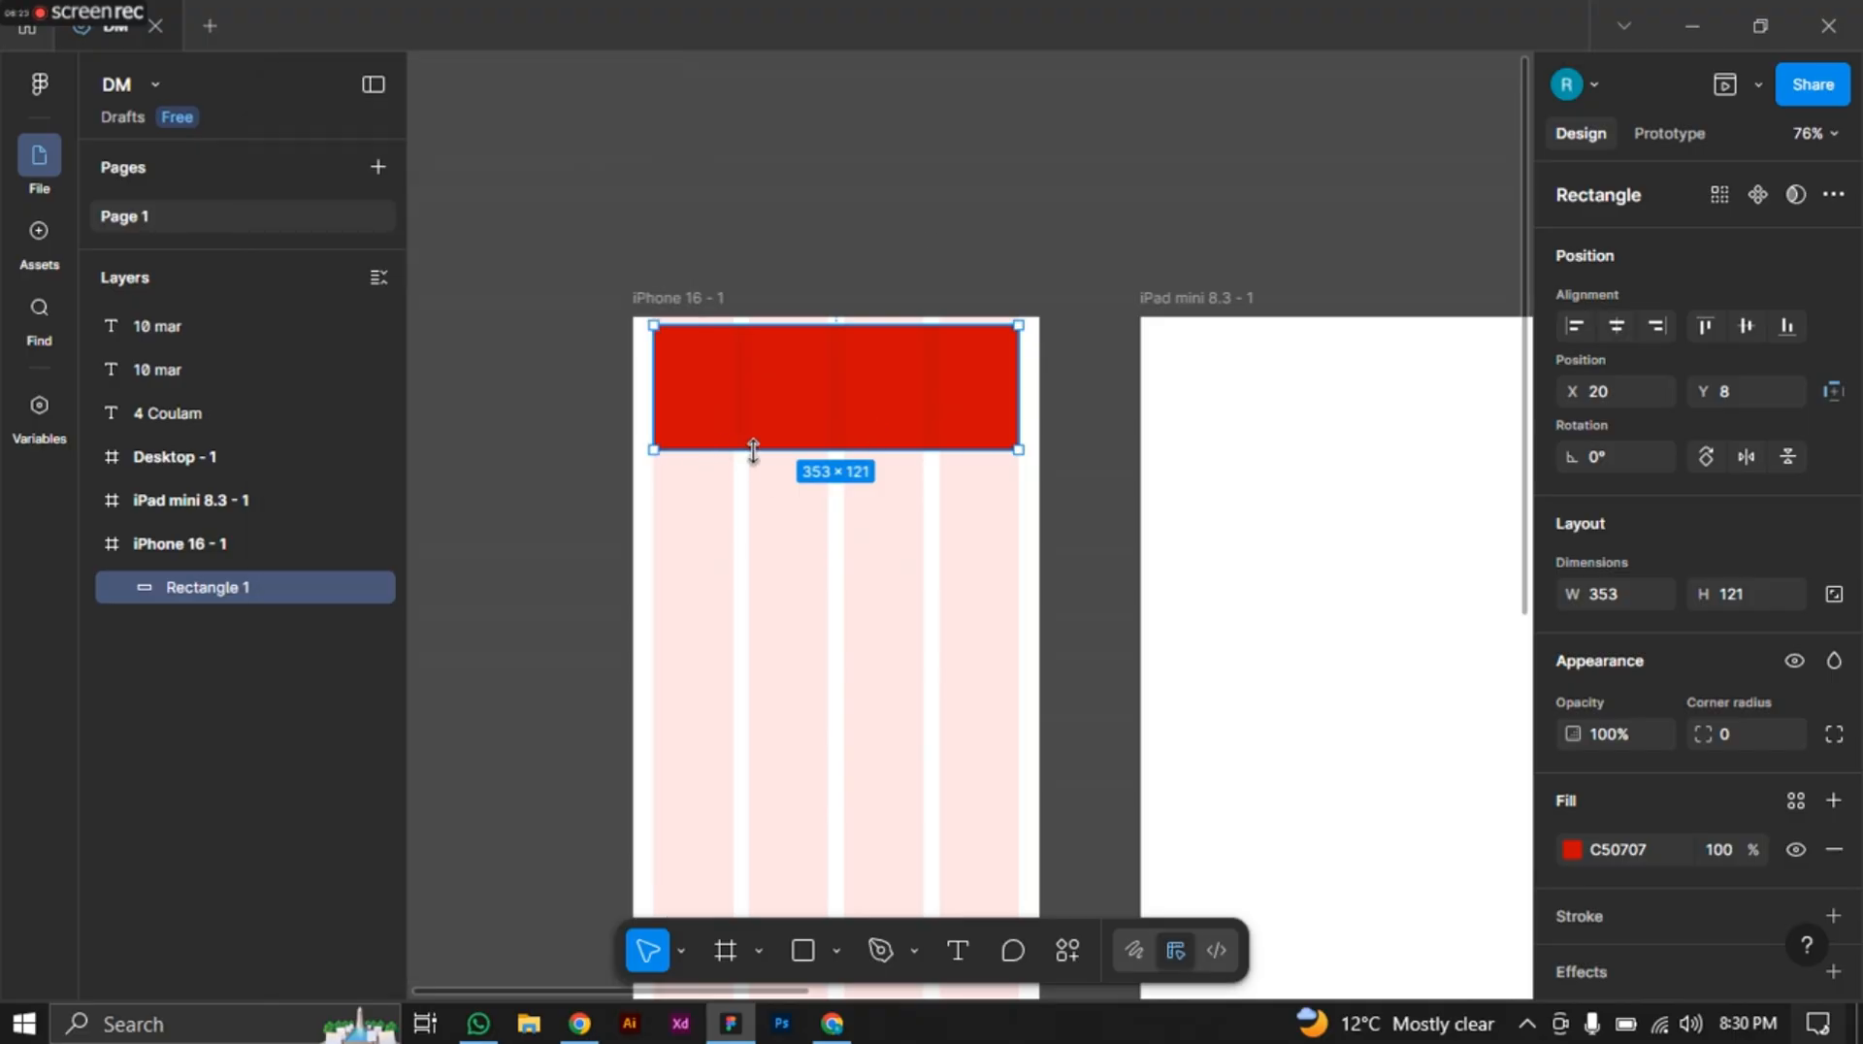
# Delete the red rectangle from the iPhone frame.
pyautogui.press('Delete')
pyautogui.scroll(-2, 799, 457)
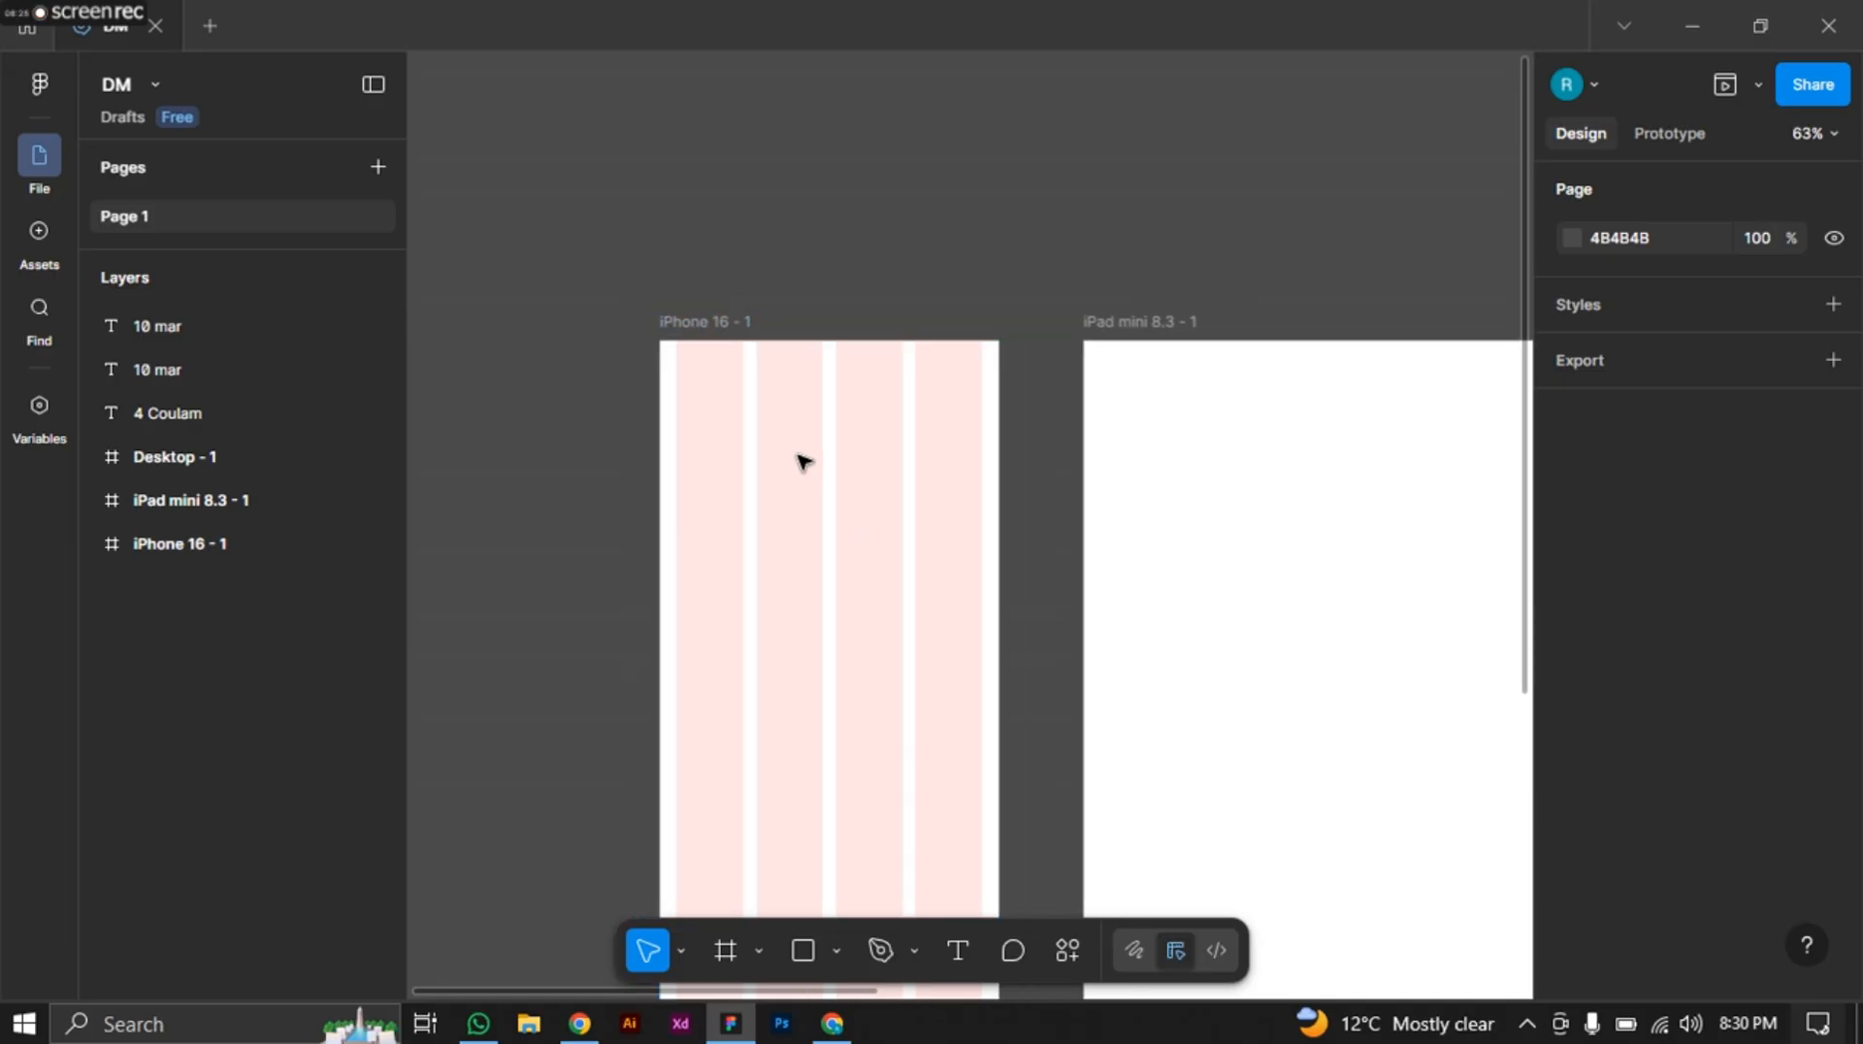
pyautogui.moveTo(789, 544); pyautogui.dragTo(649, 349)
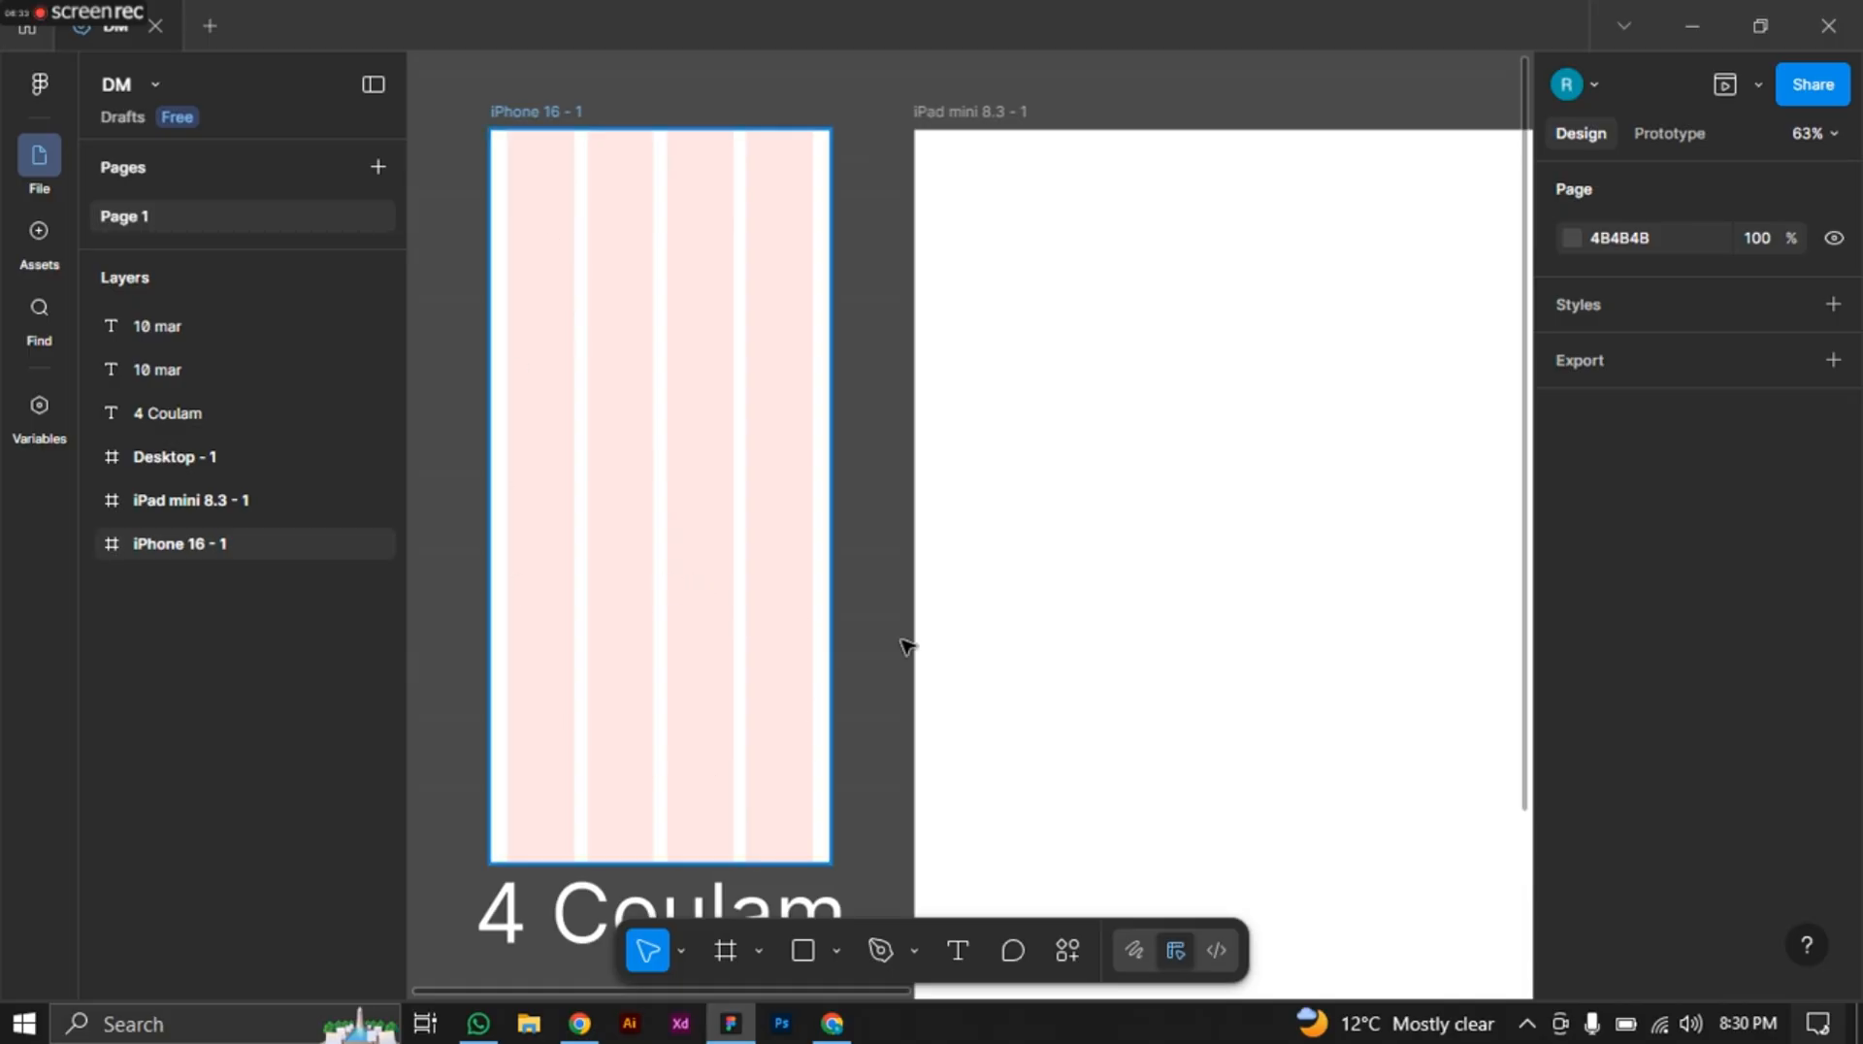
pyautogui.scroll(-2, 1161, 636)
pyautogui.moveTo(1190, 631); pyautogui.dragTo(865, 492)
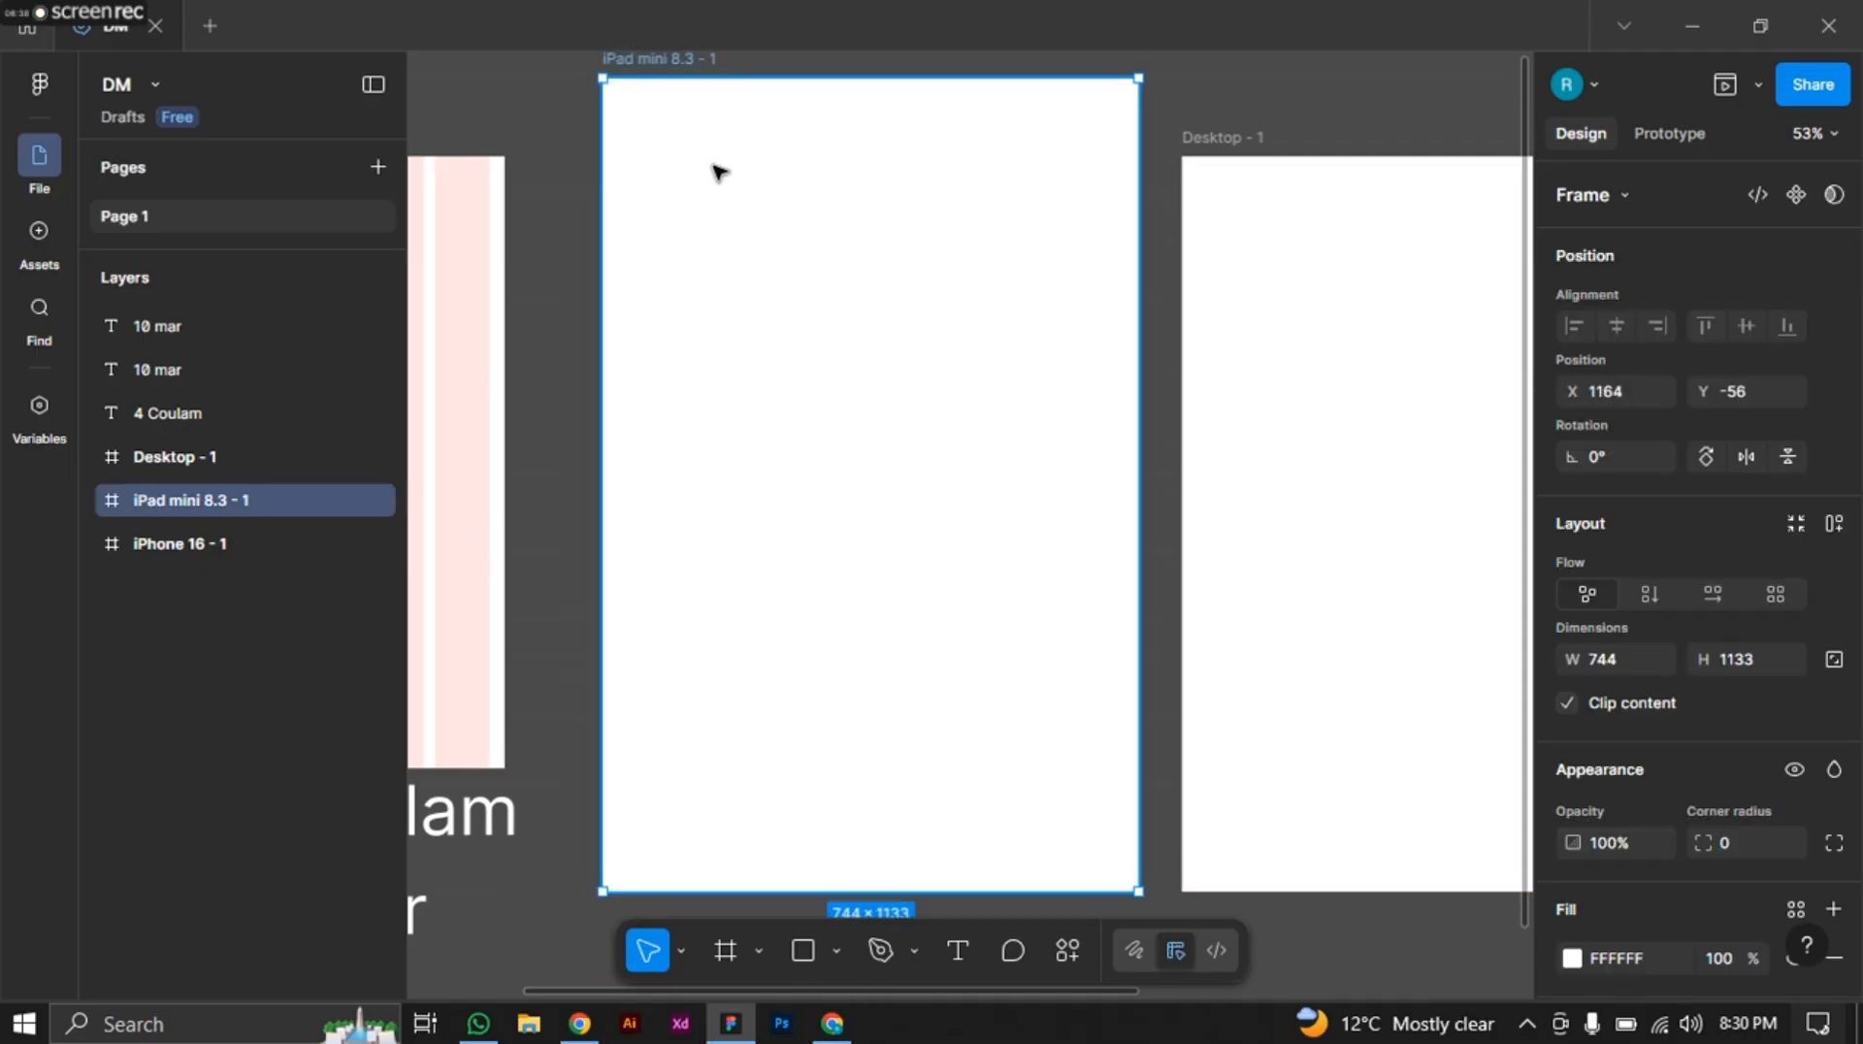
pyautogui.hotkey('ctrl', 'z')
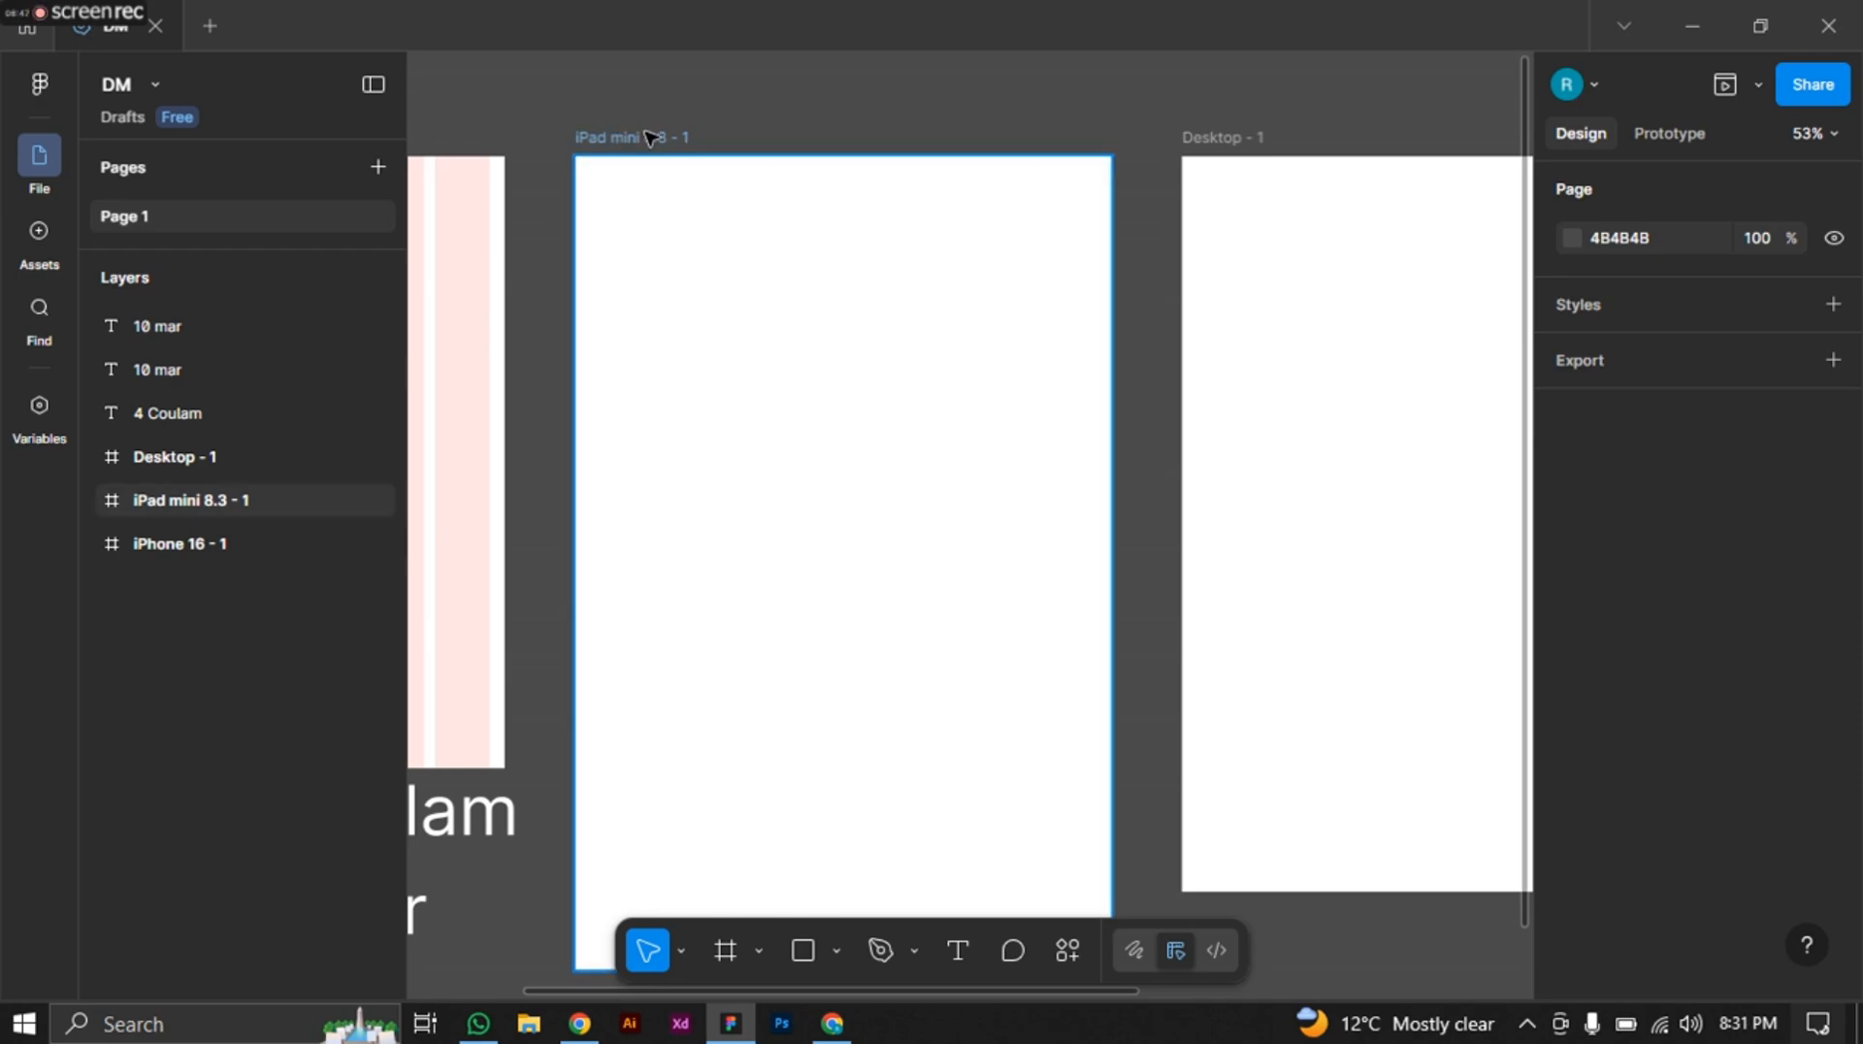
# Add a layout guide to the iPad mini 8.3 frame and switch it from grid to columns.
pyautogui.click(632, 148)
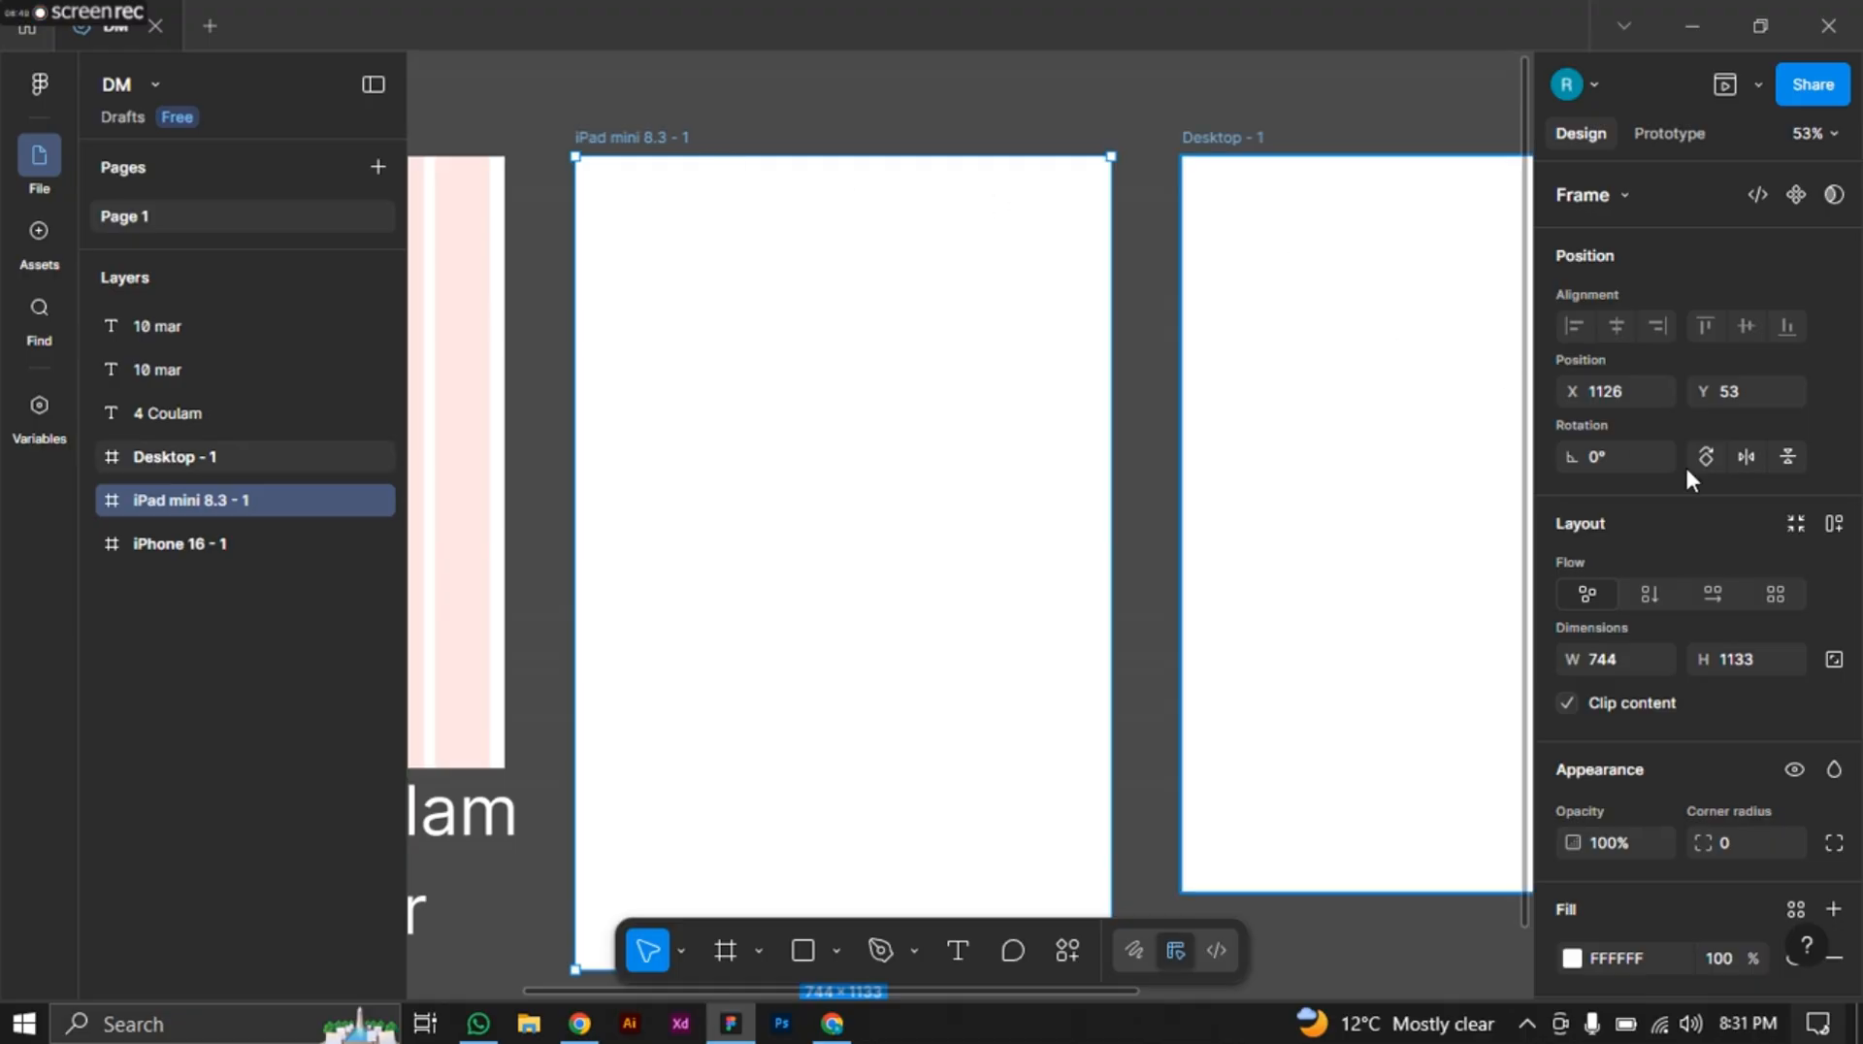
pyautogui.scroll(-3, 1685, 478)
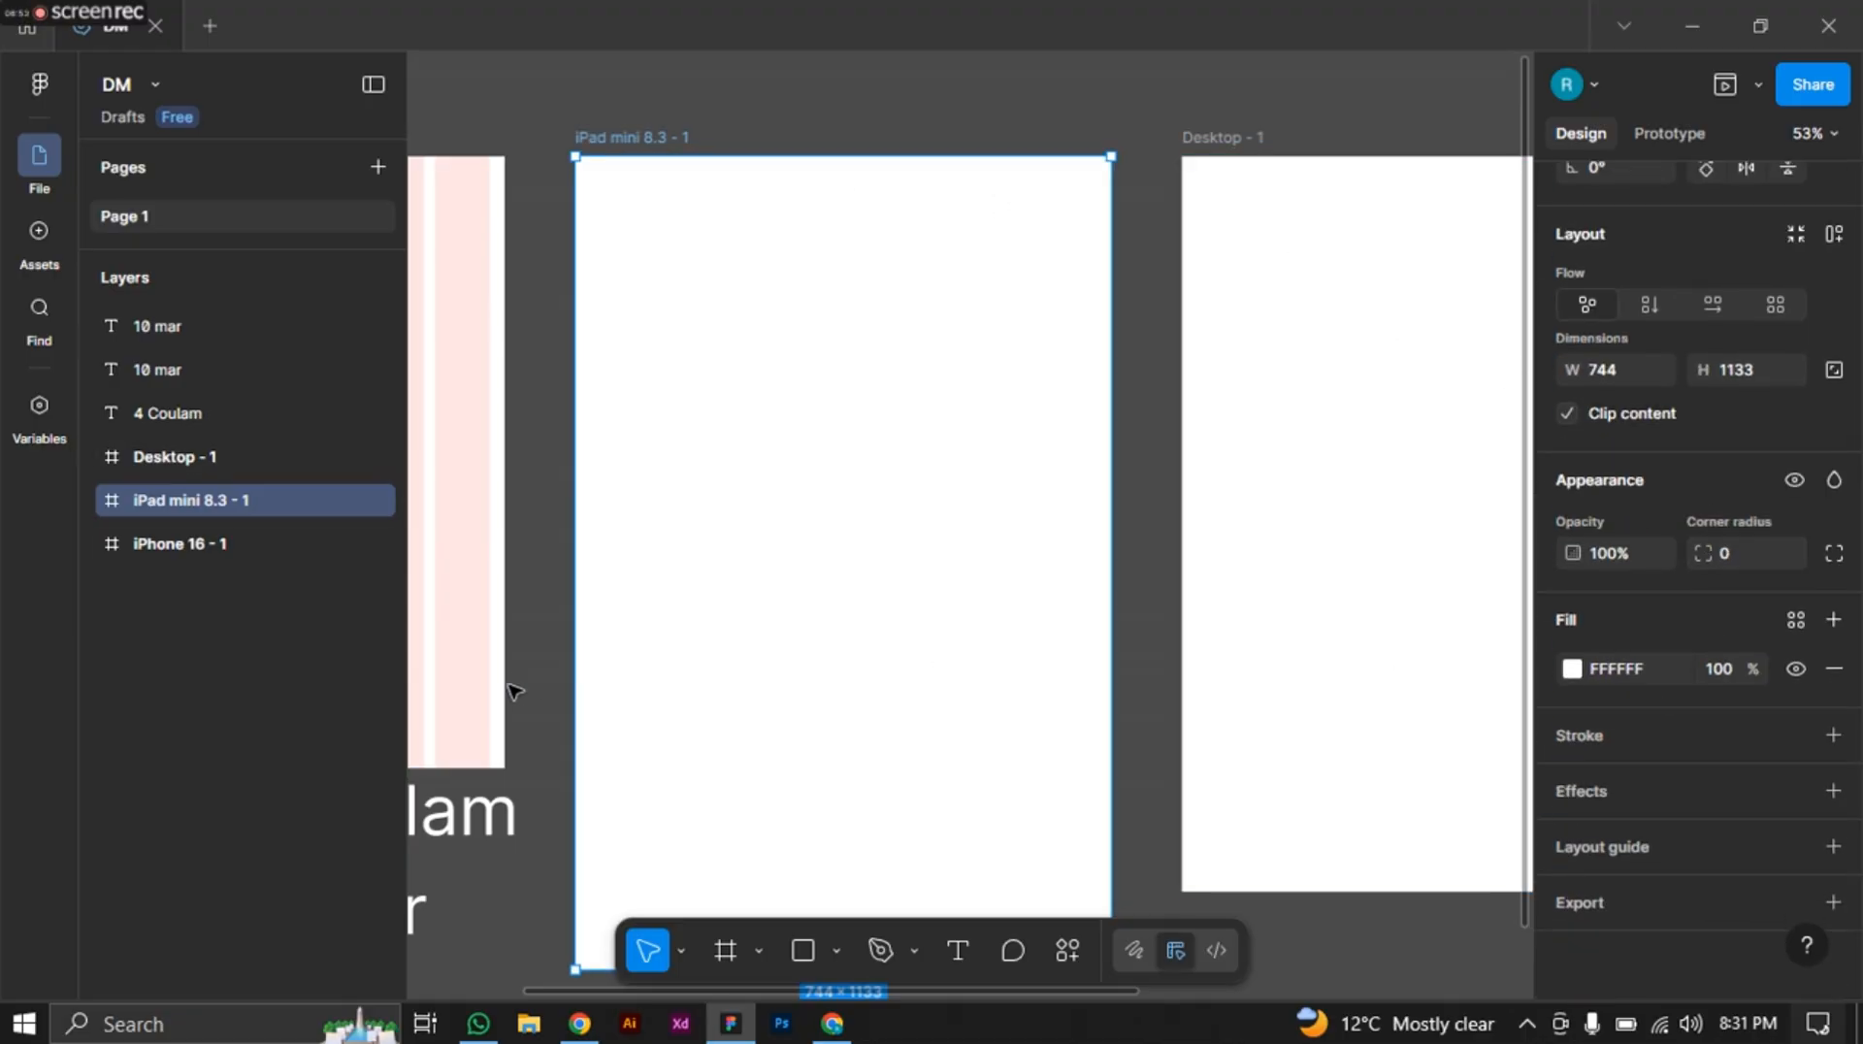
pyautogui.click(1628, 850)
pyautogui.click(1644, 899)
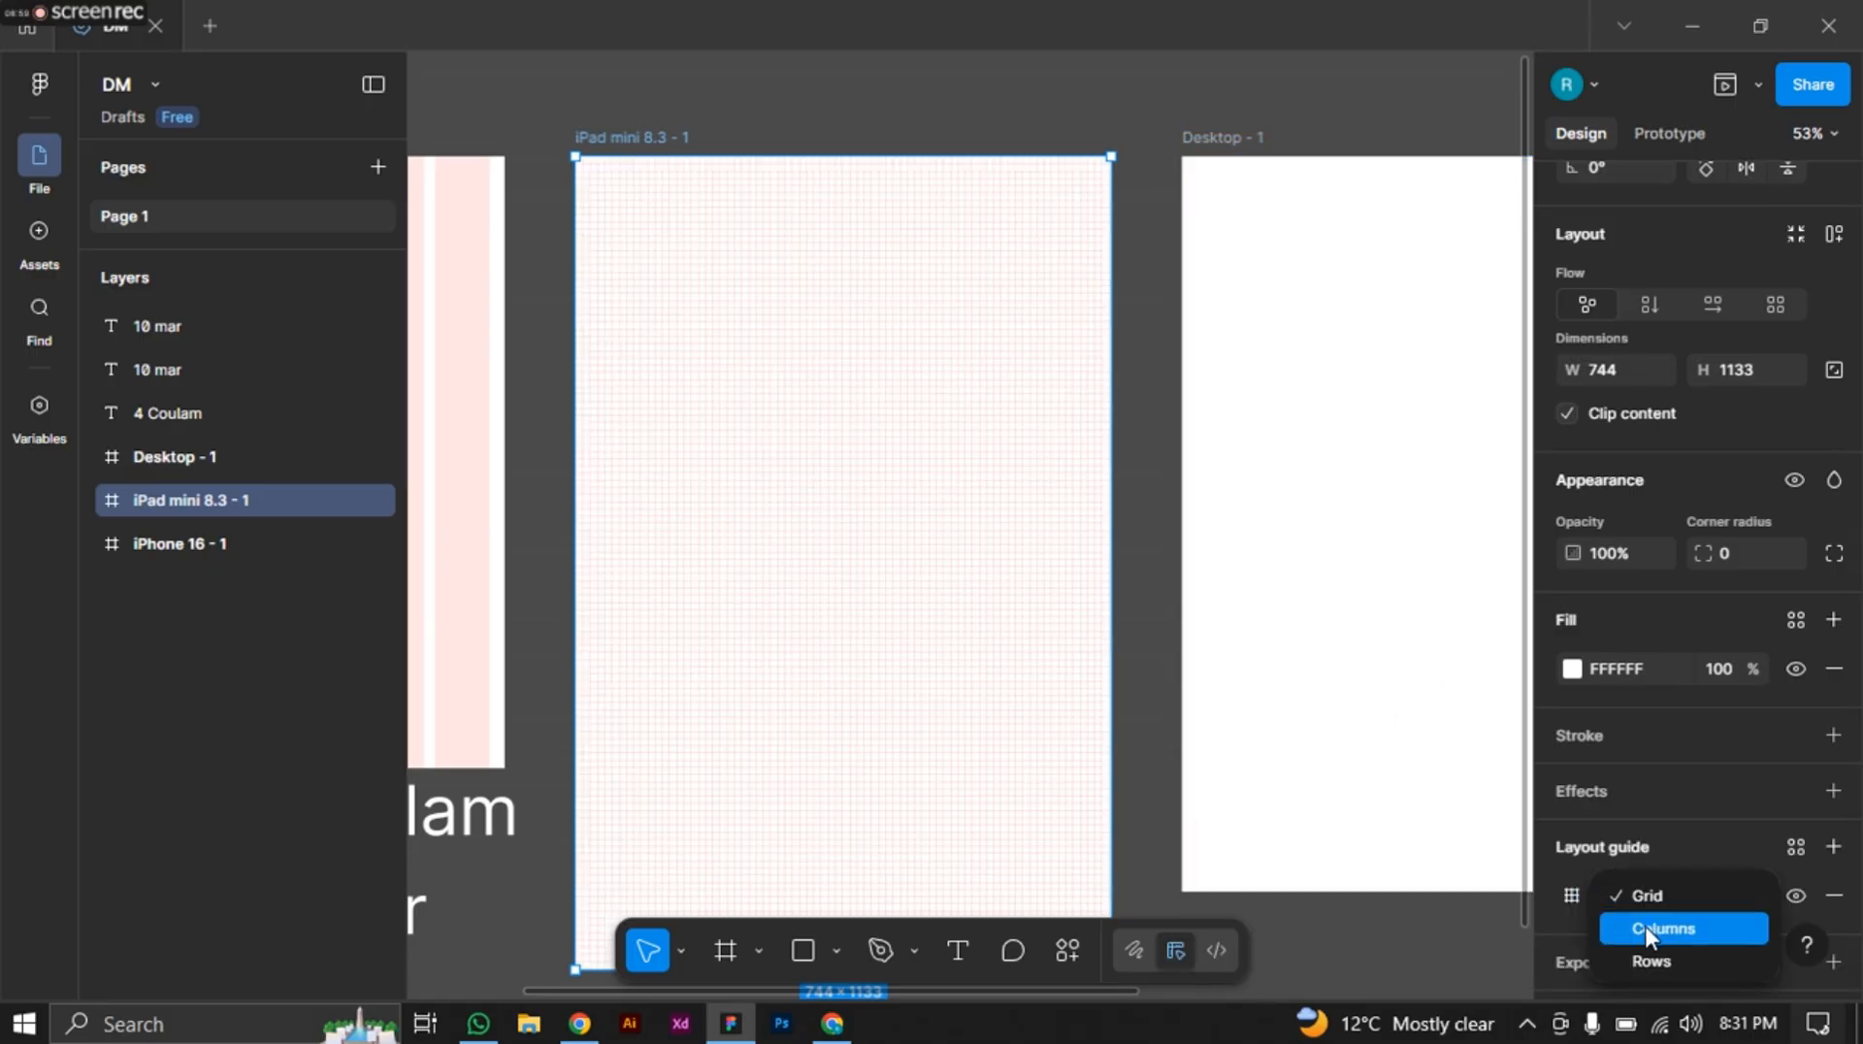
pyautogui.click(1647, 929)
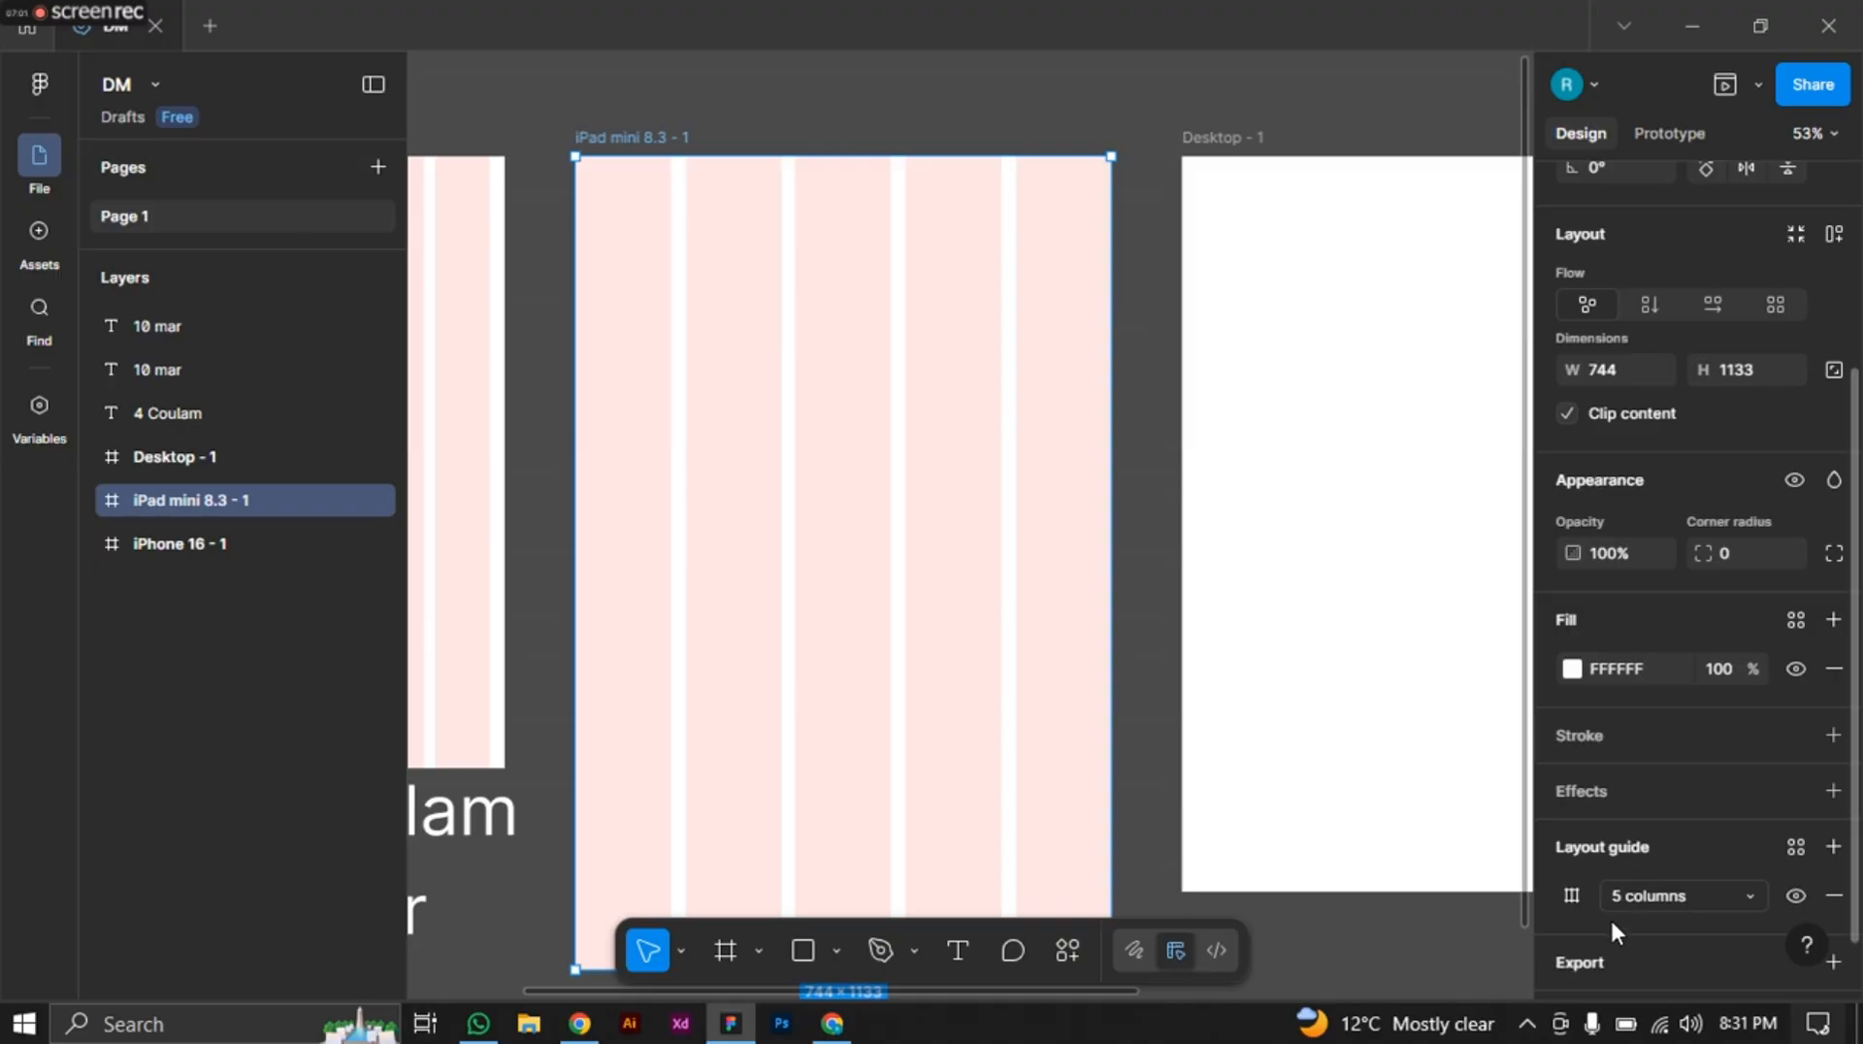
# Set the iPad frame's column guide to a count of 8, a margin of 20 and a gutter of 15.
pyautogui.click(1573, 896)
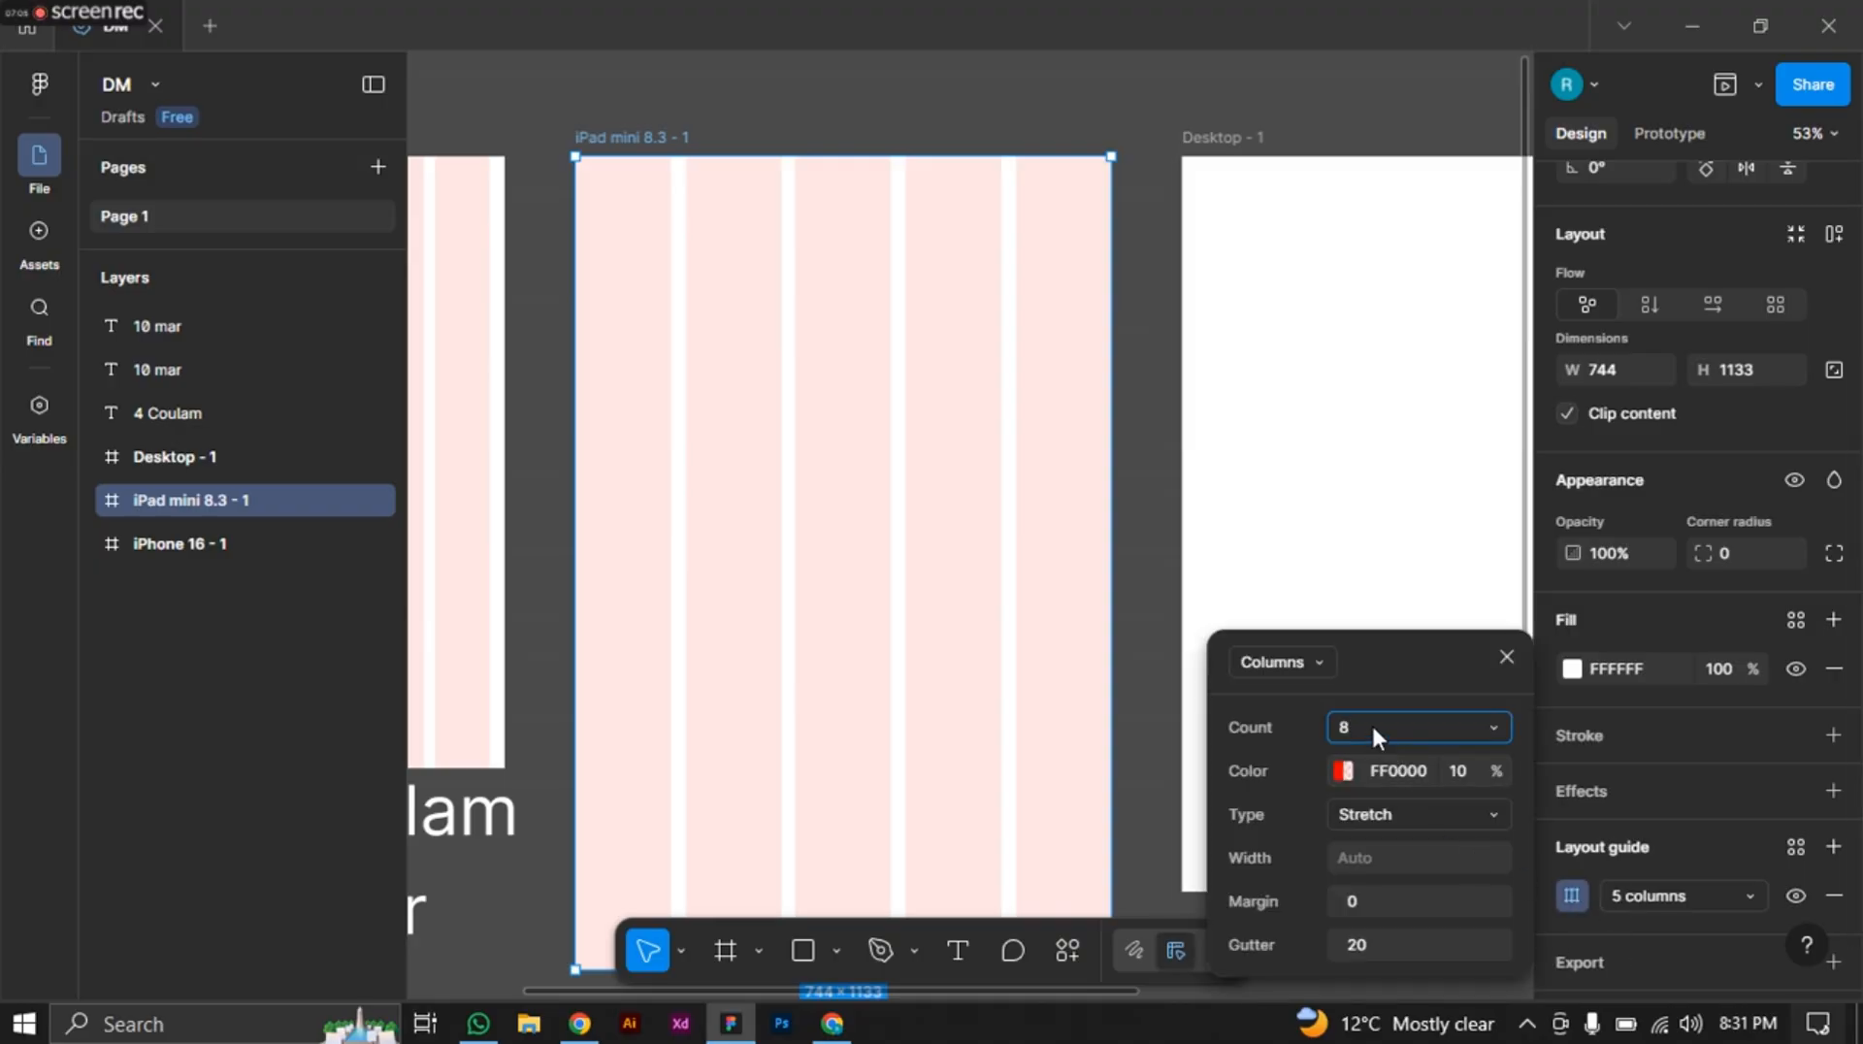
pyautogui.click(1360, 896)
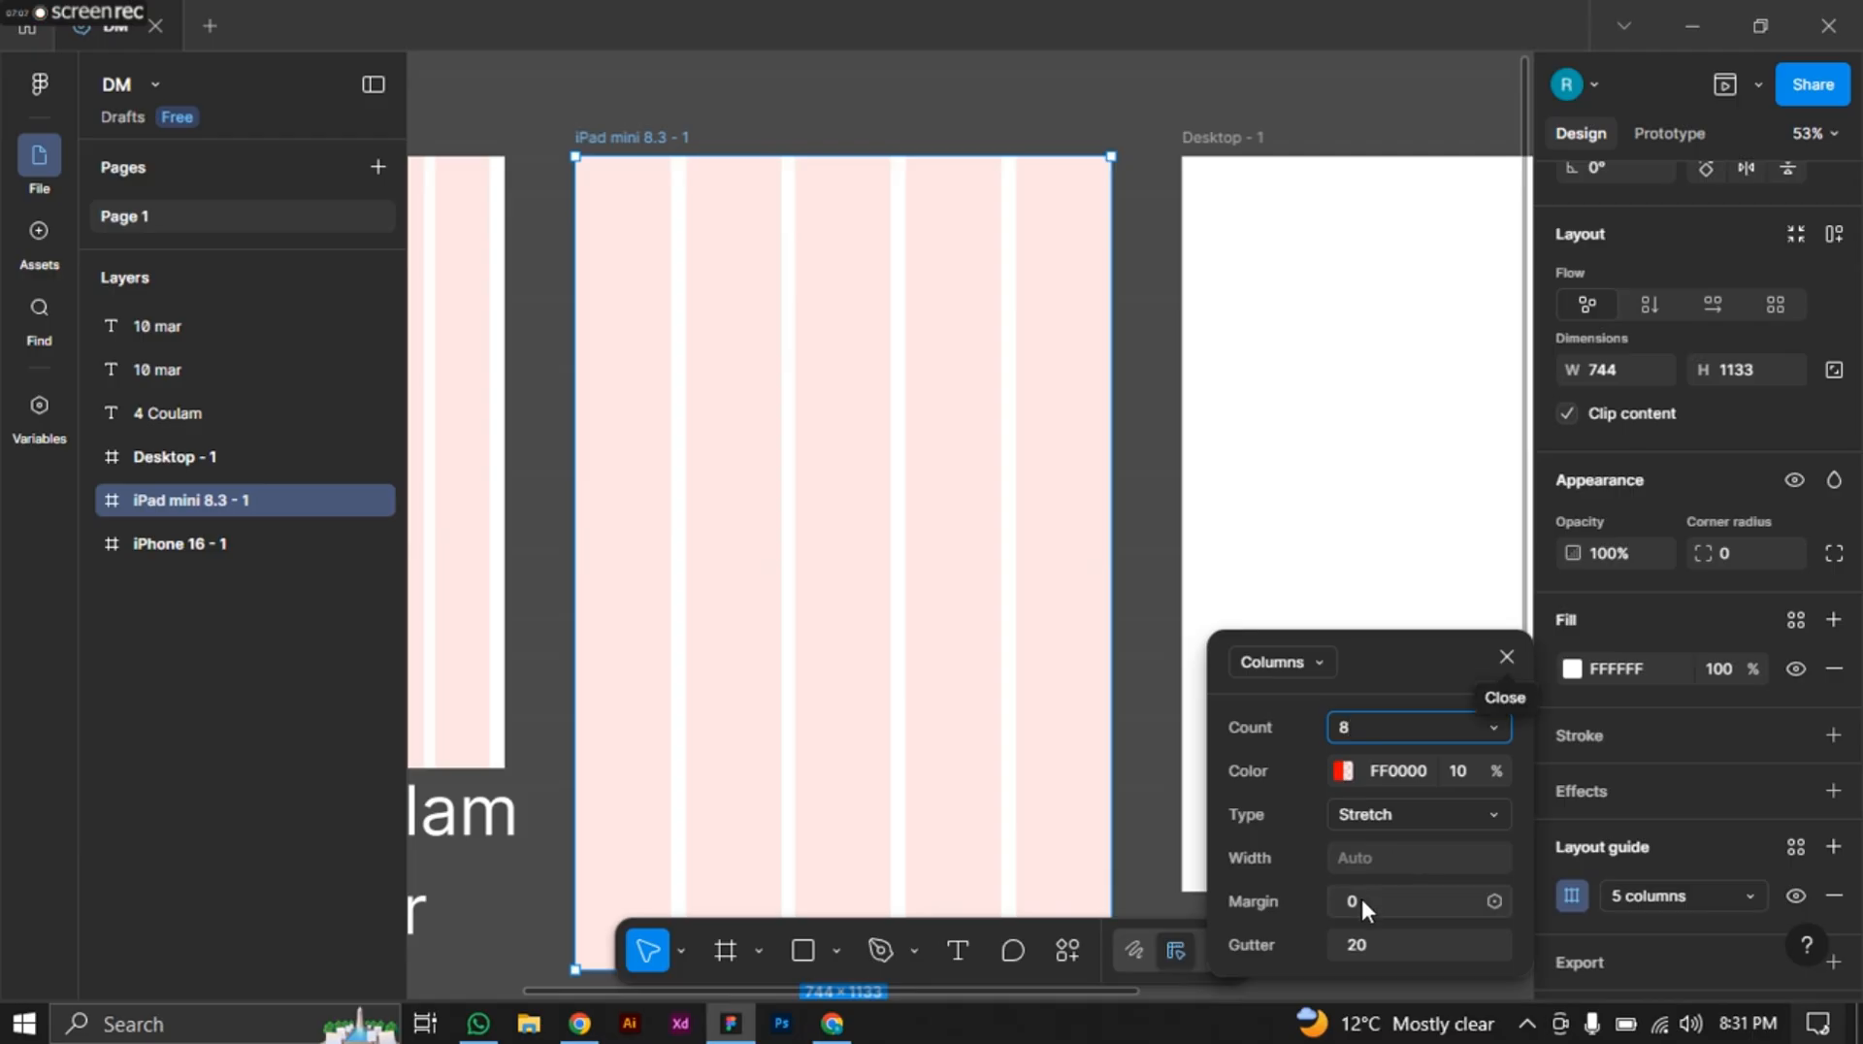
pyautogui.write('2')
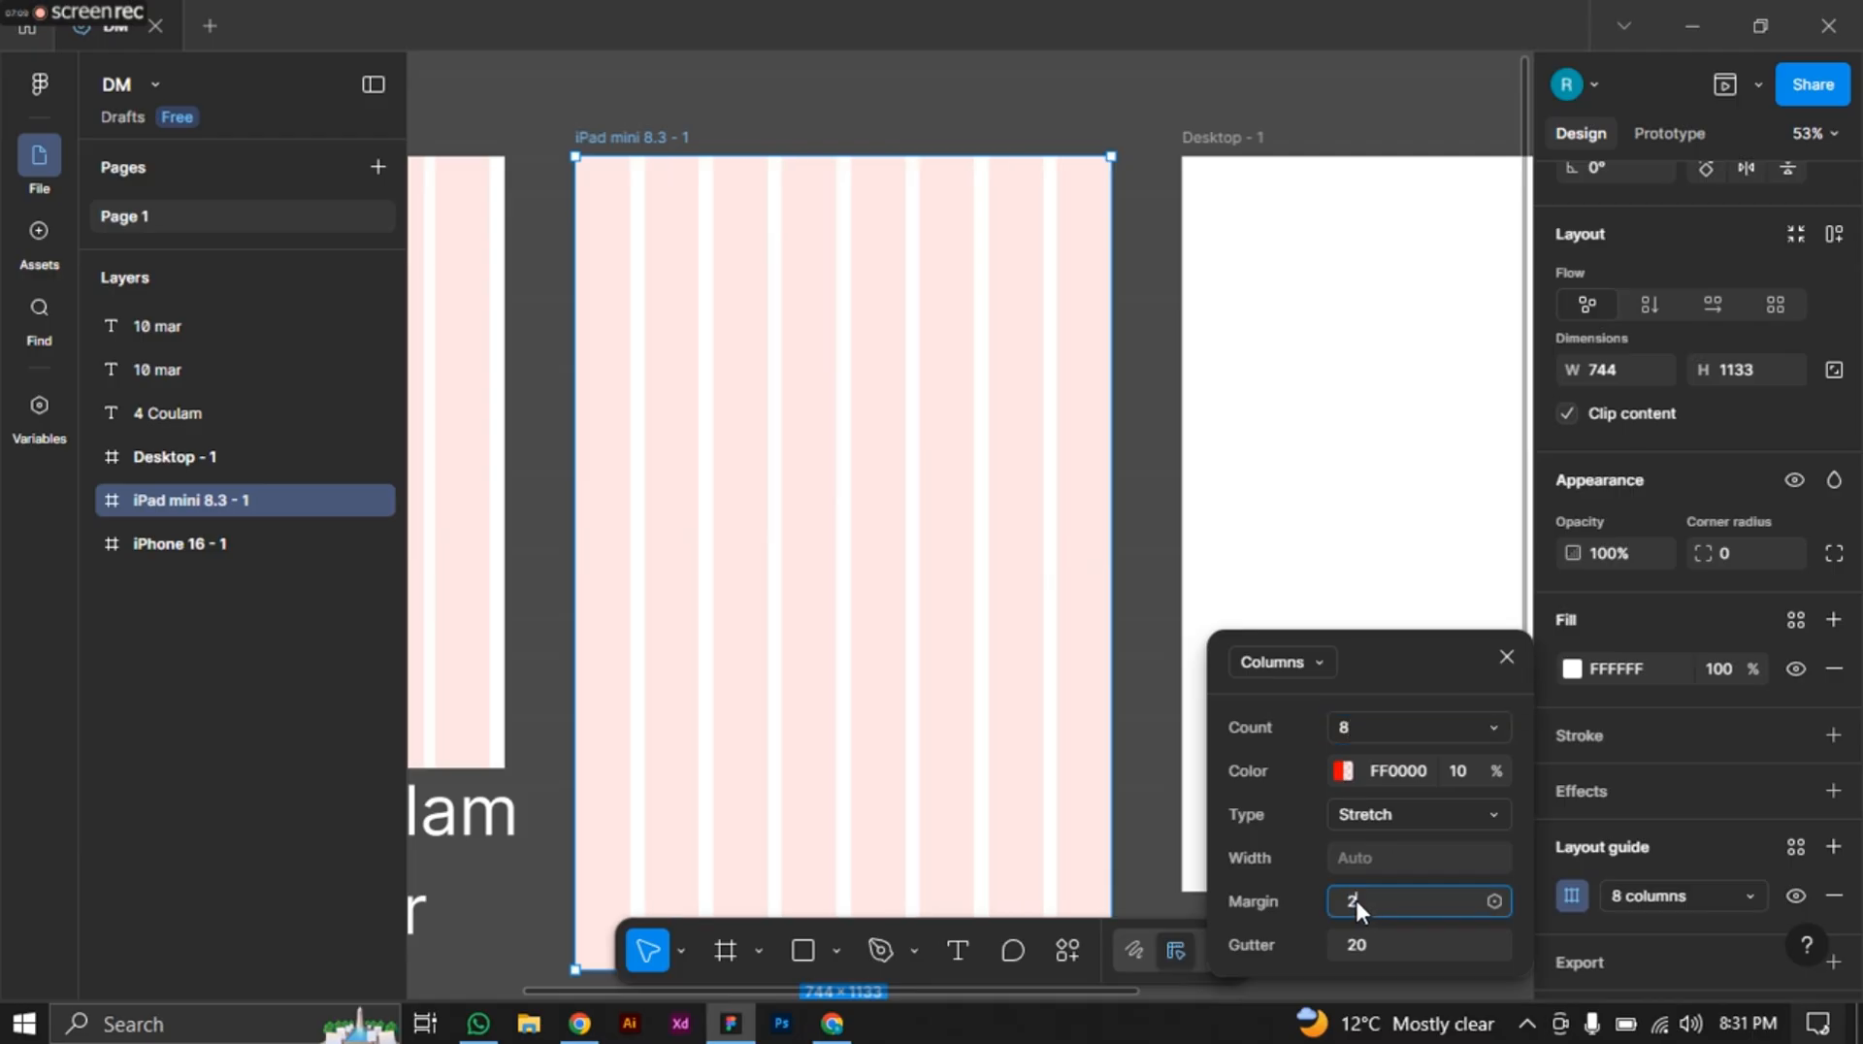
pyautogui.write('0')
pyautogui.click(1360, 943)
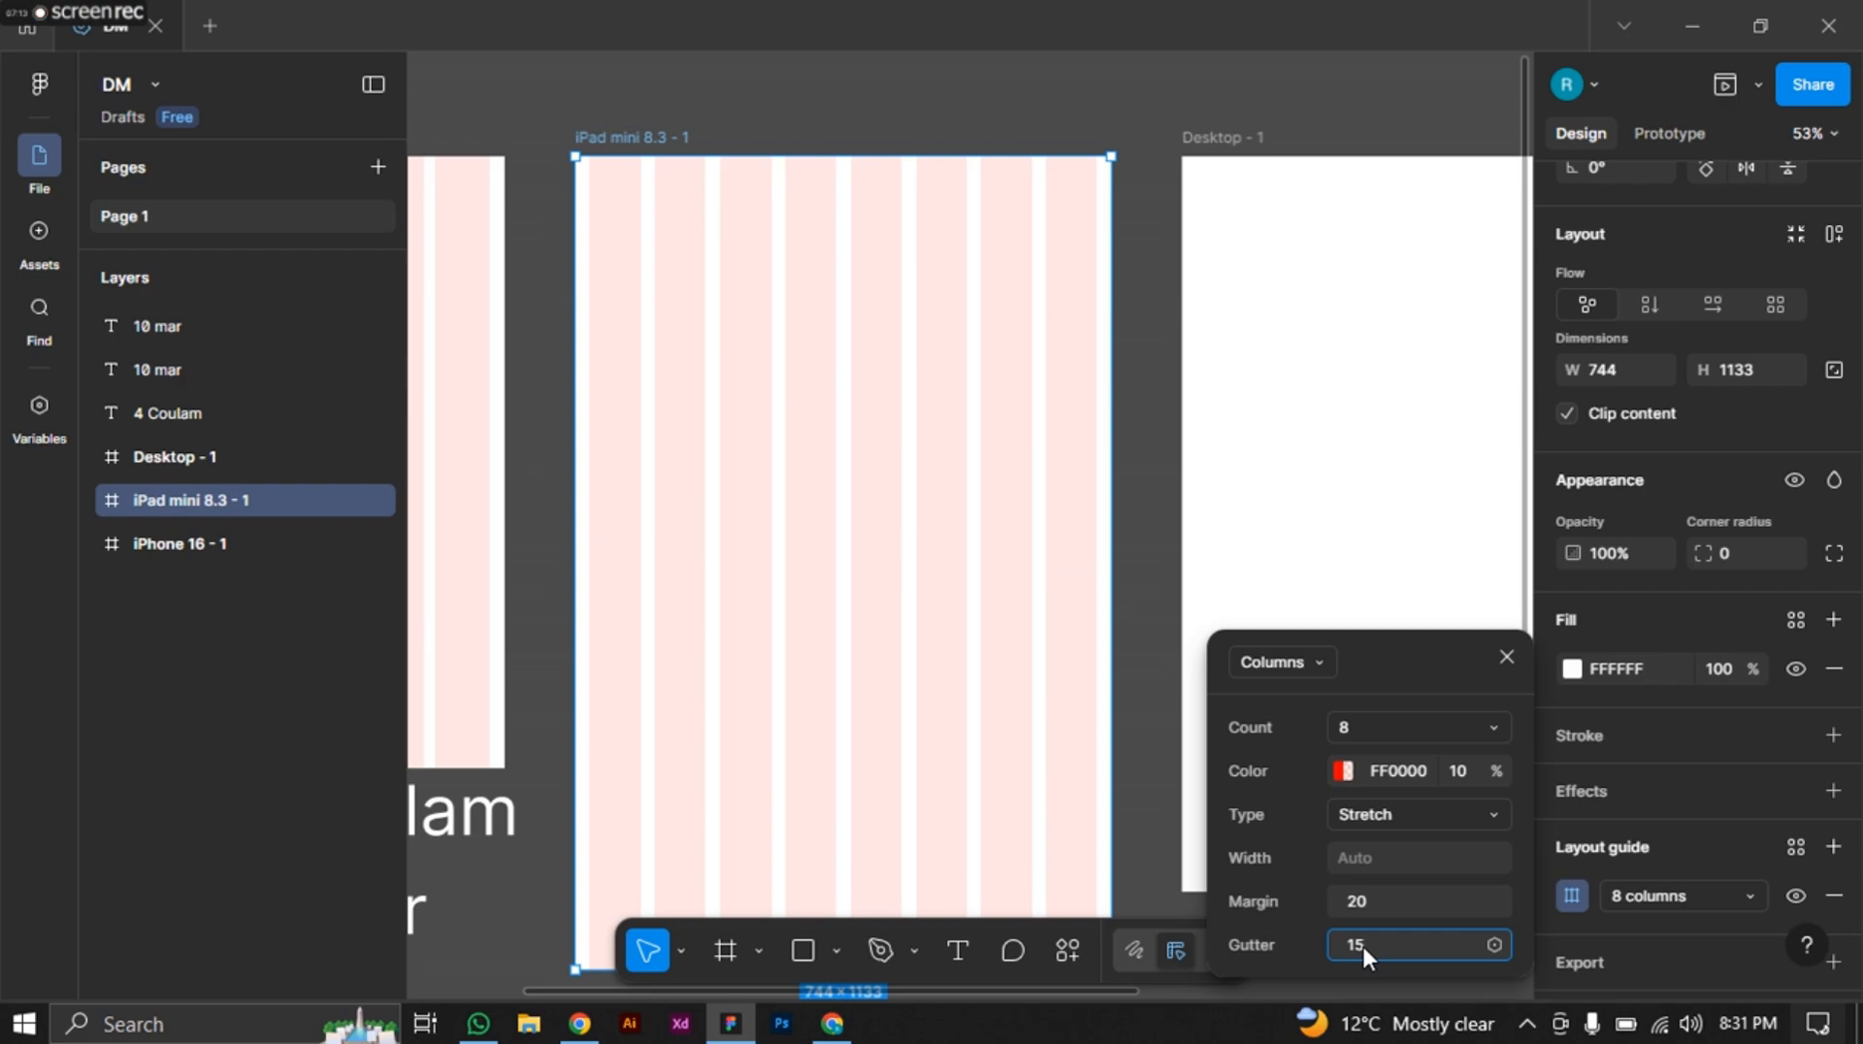
pyautogui.write('15')
pyautogui.press('Return')
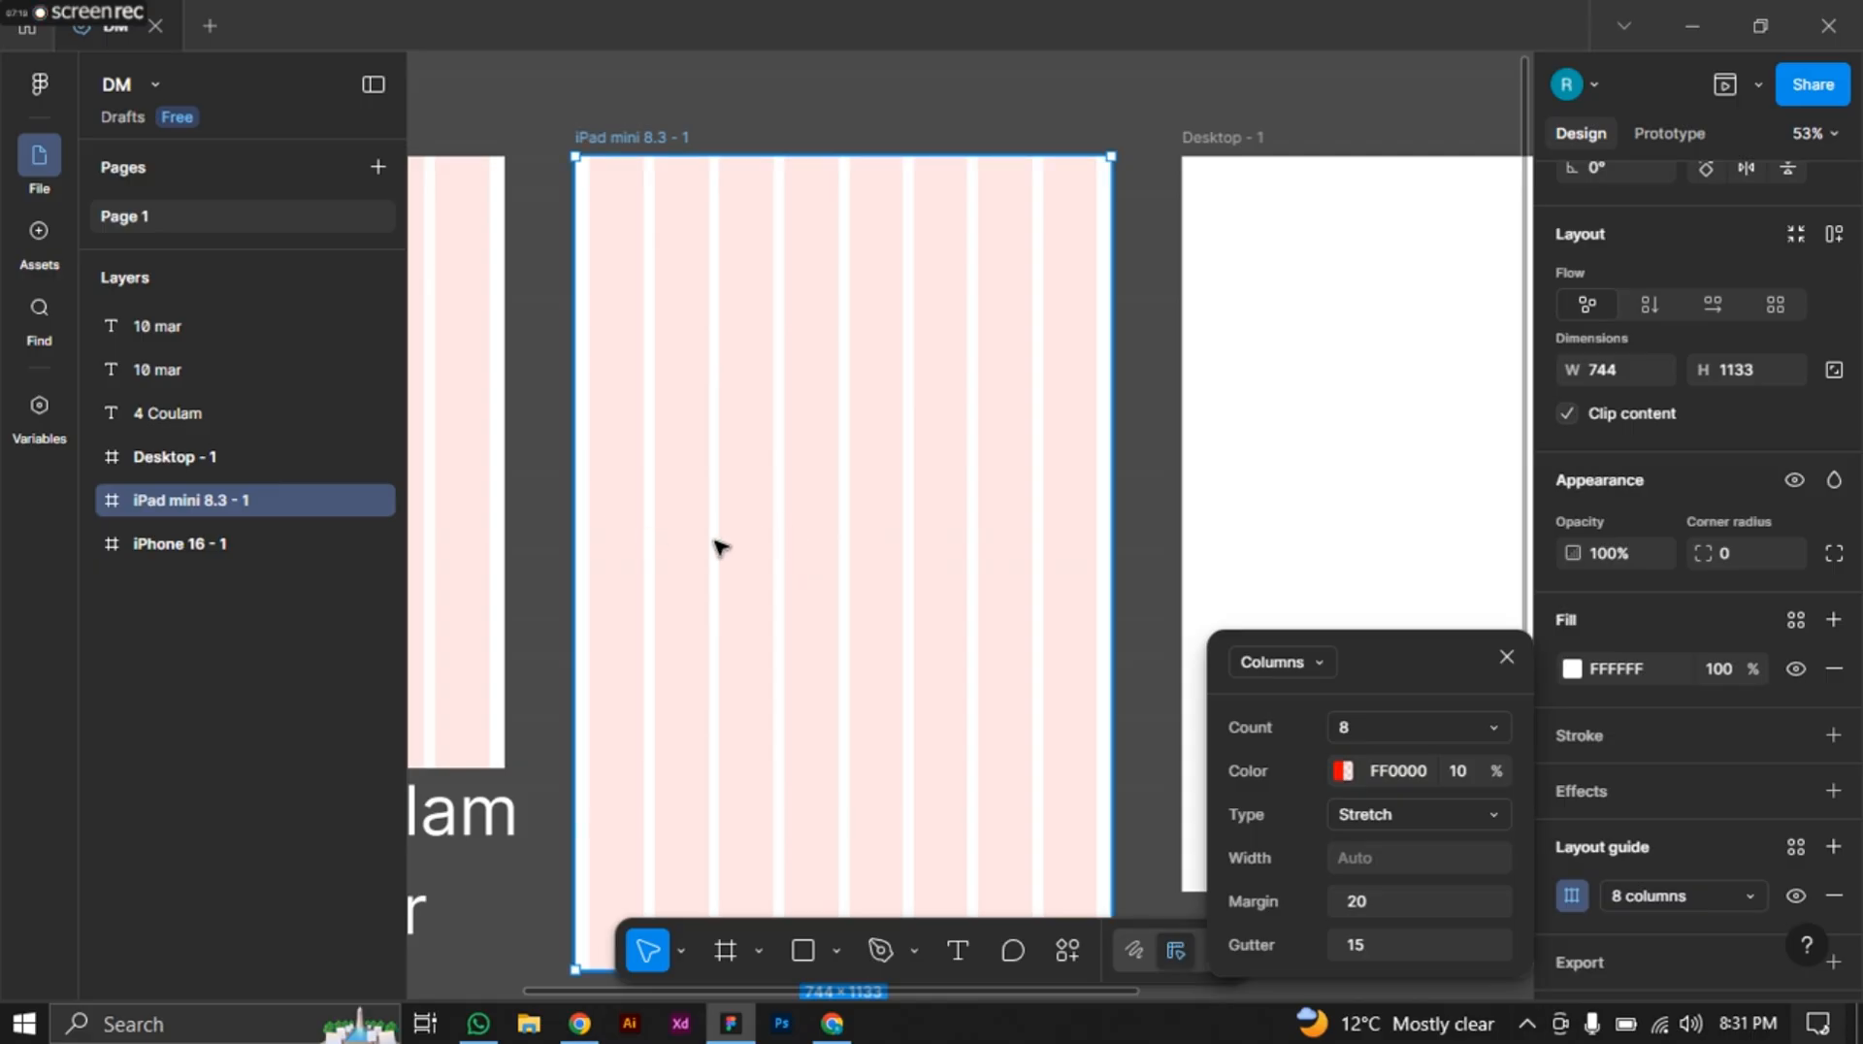
# Draw a rectangle about 704 × 145 spanning all eight columns near the iPad frame's upper edge.
pyautogui.scroll(-1, 842, 507)
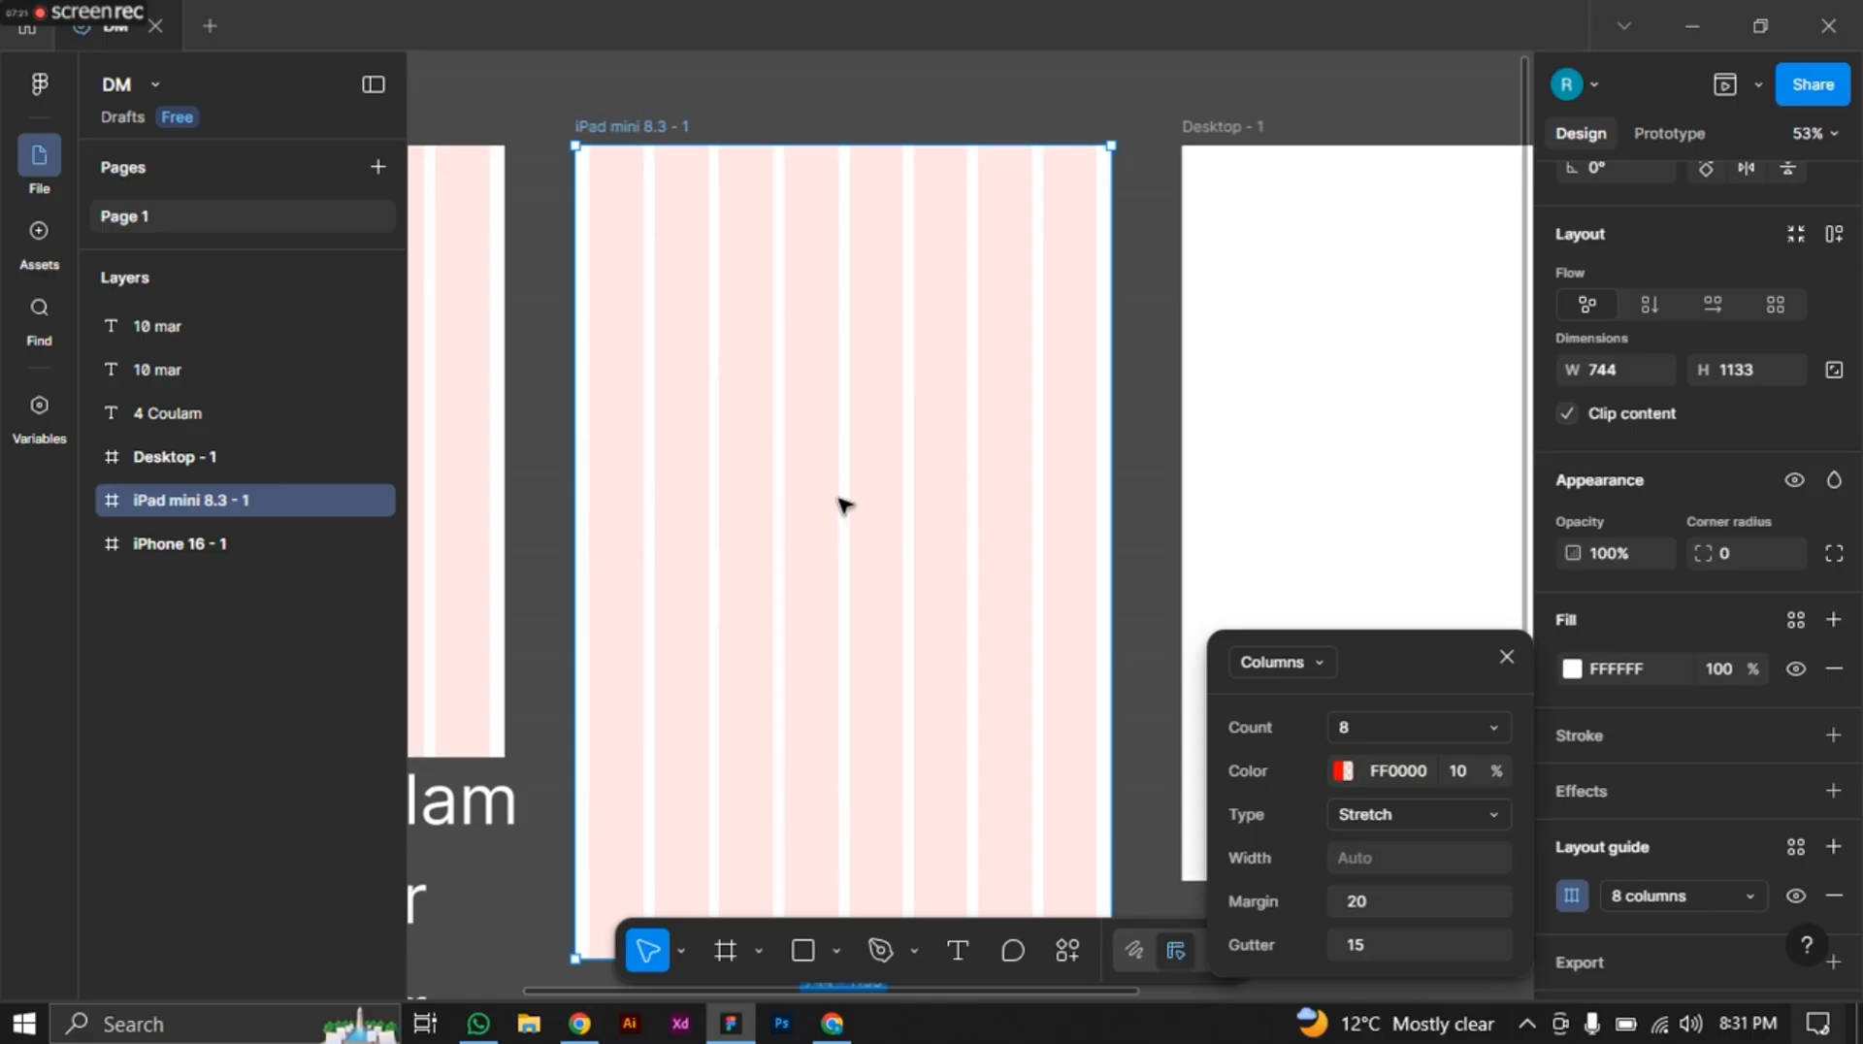
pyautogui.scroll(-1, 749, 453)
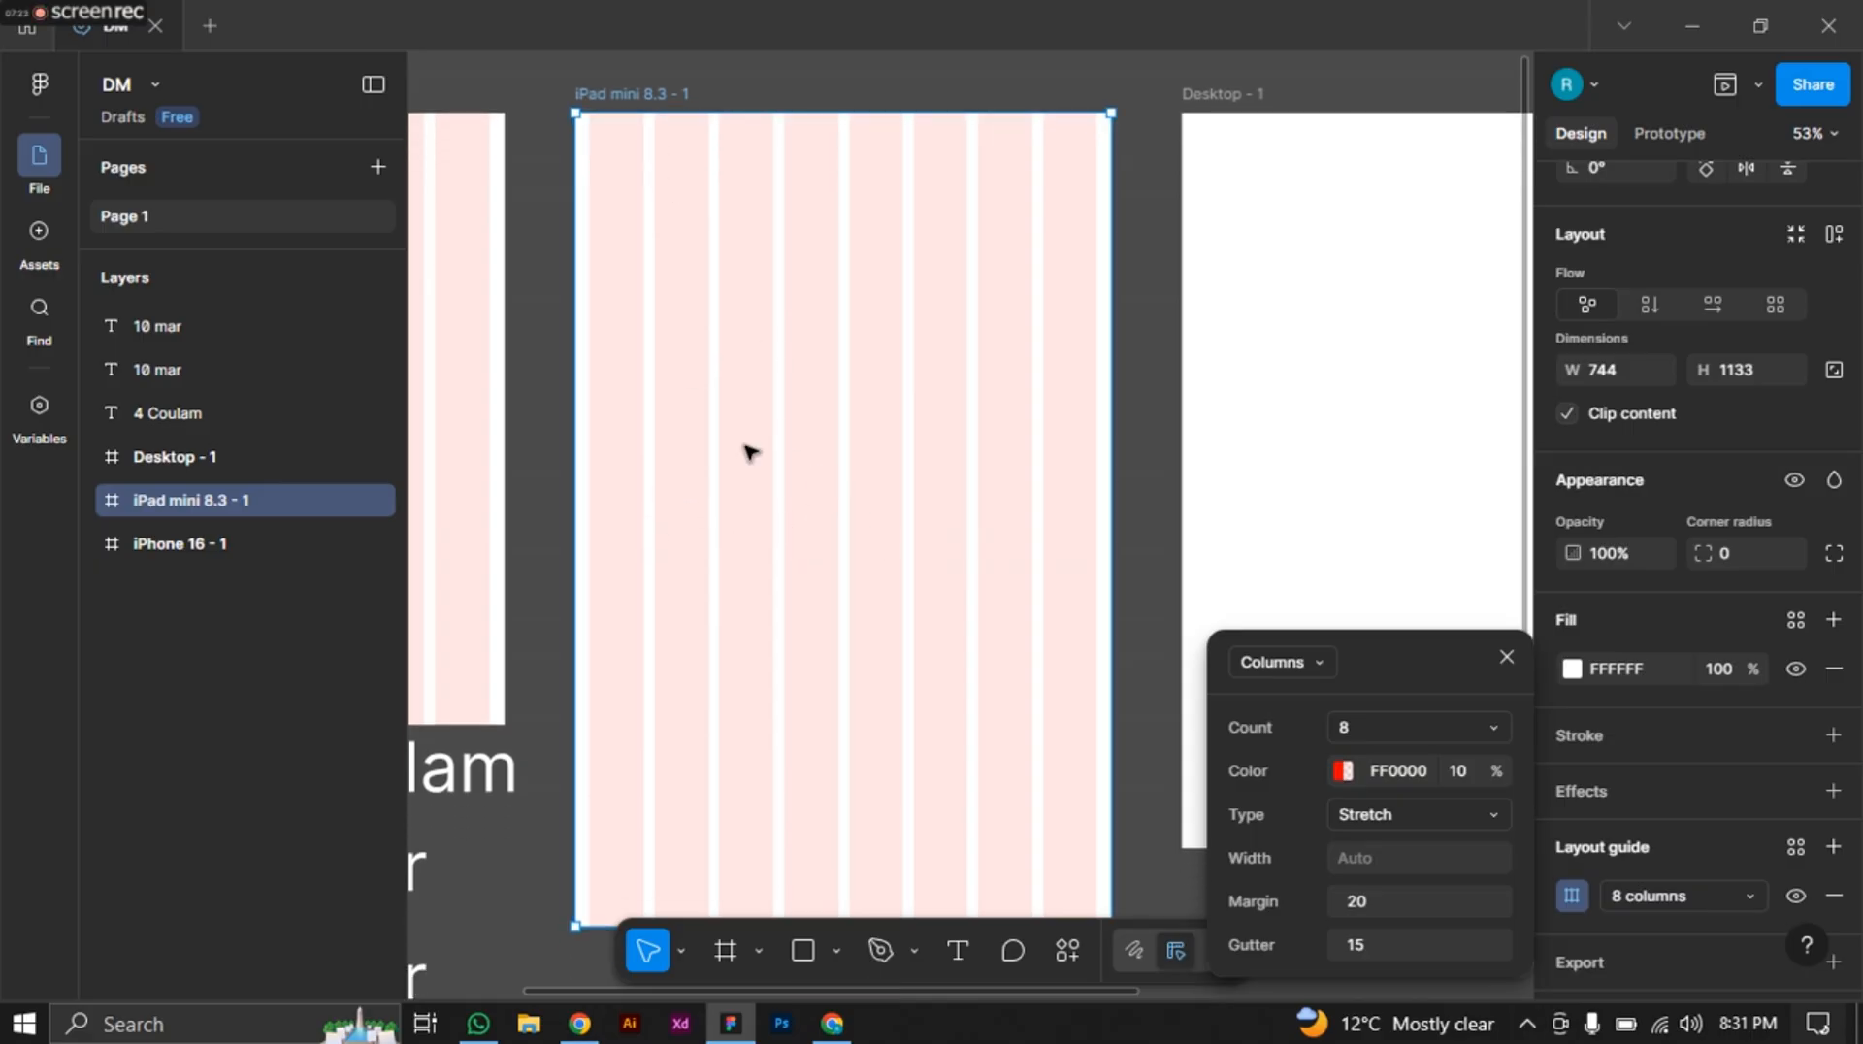
pyautogui.scroll(-1, 749, 452)
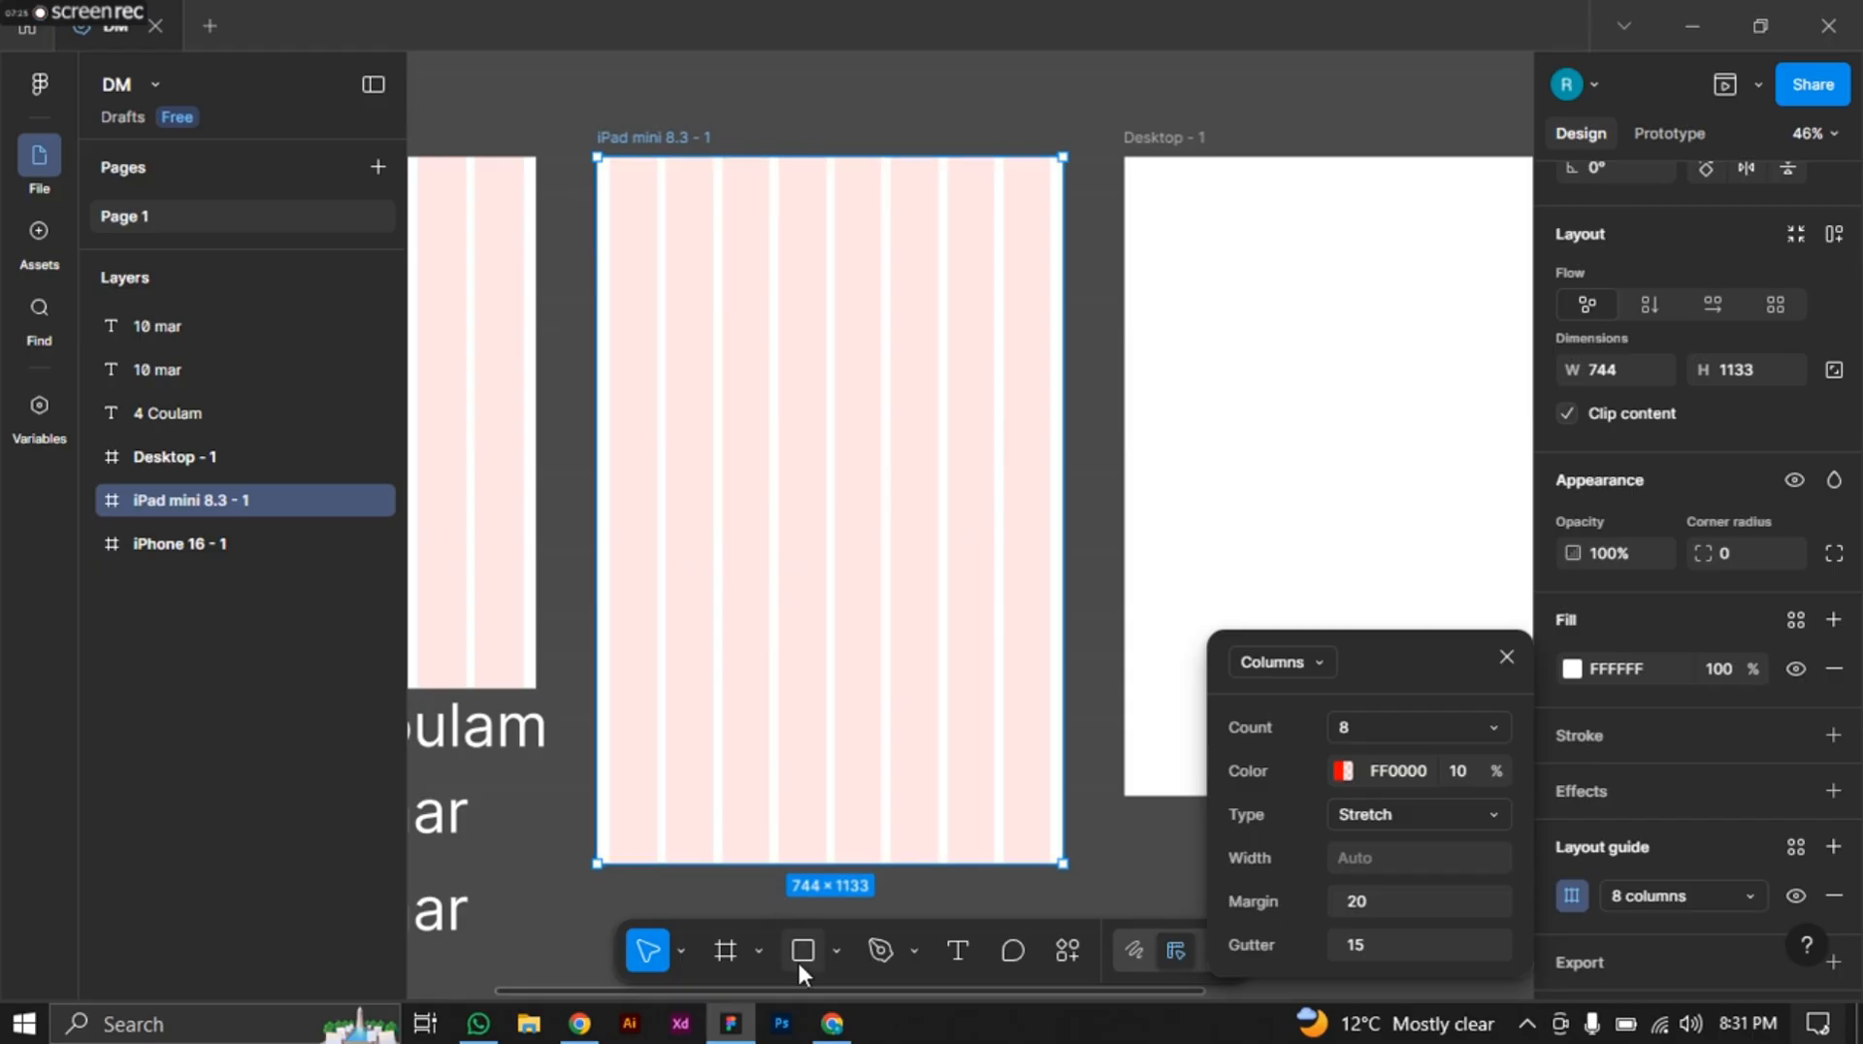
pyautogui.press('r')
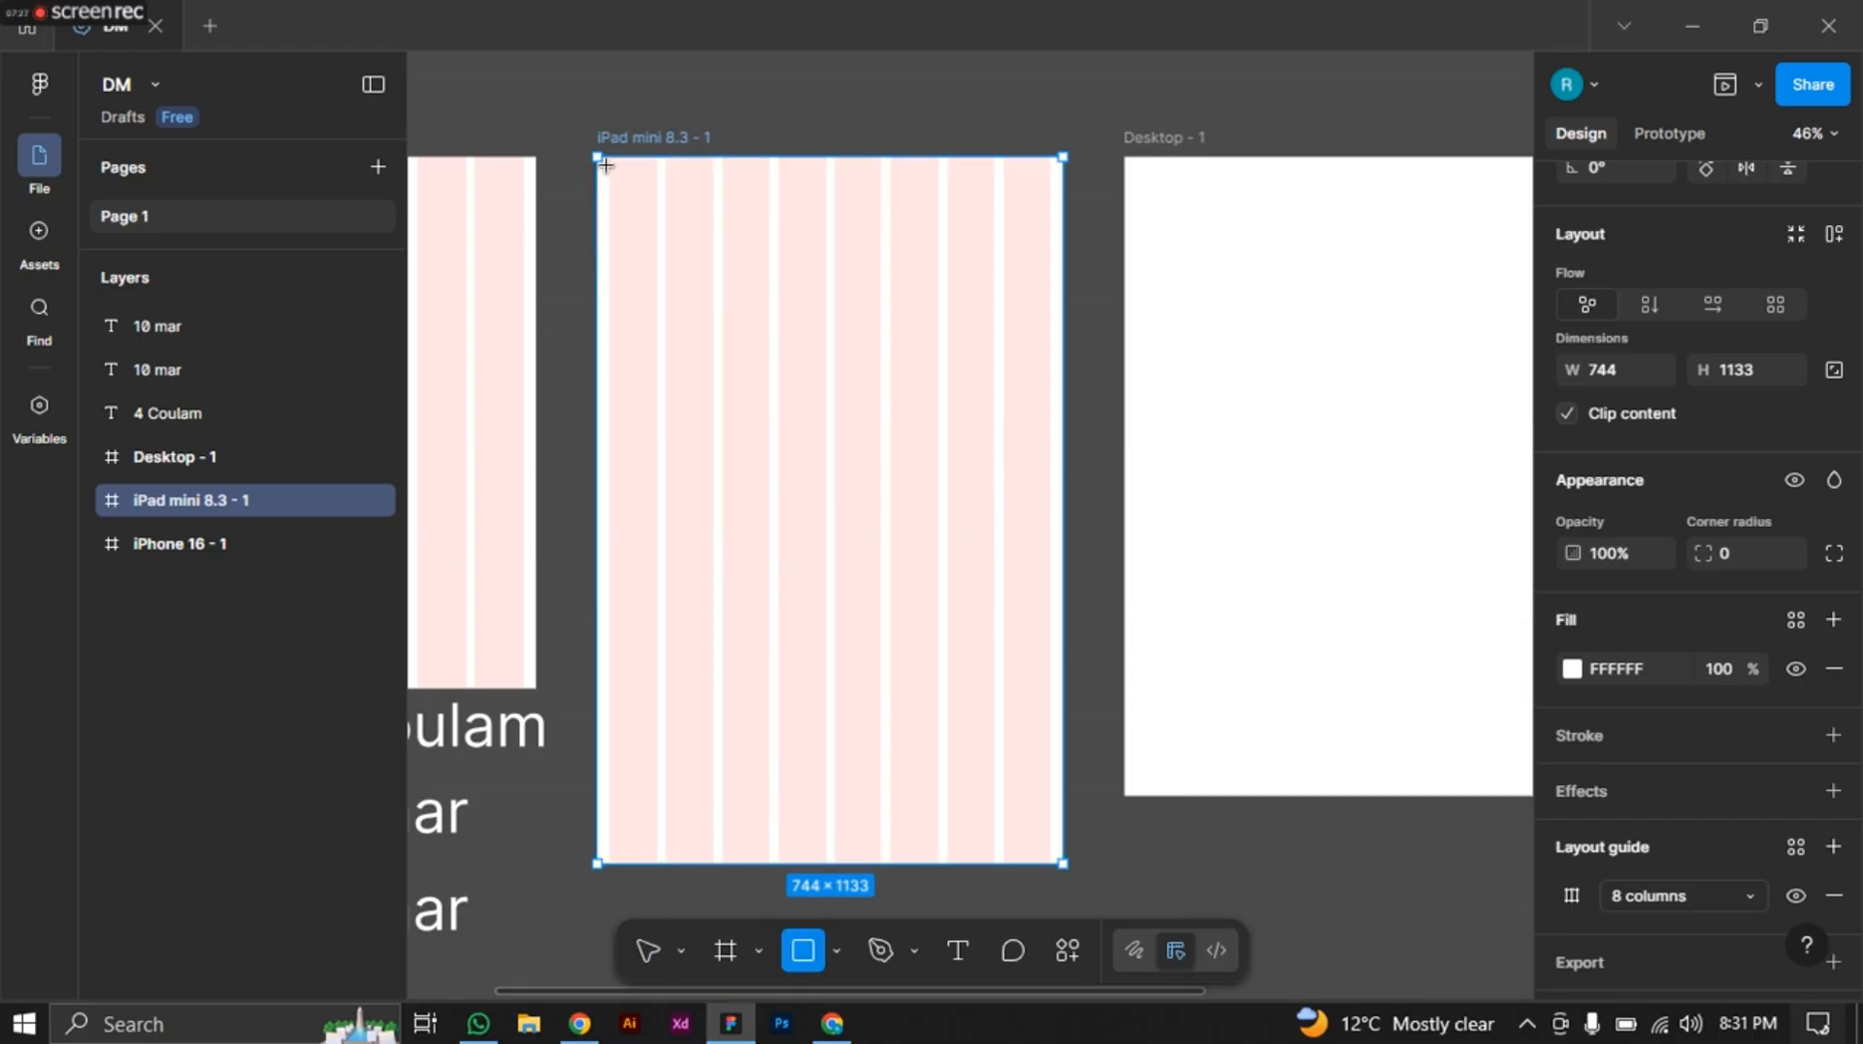
pyautogui.moveTo(610, 166); pyautogui.dragTo(1049, 256)
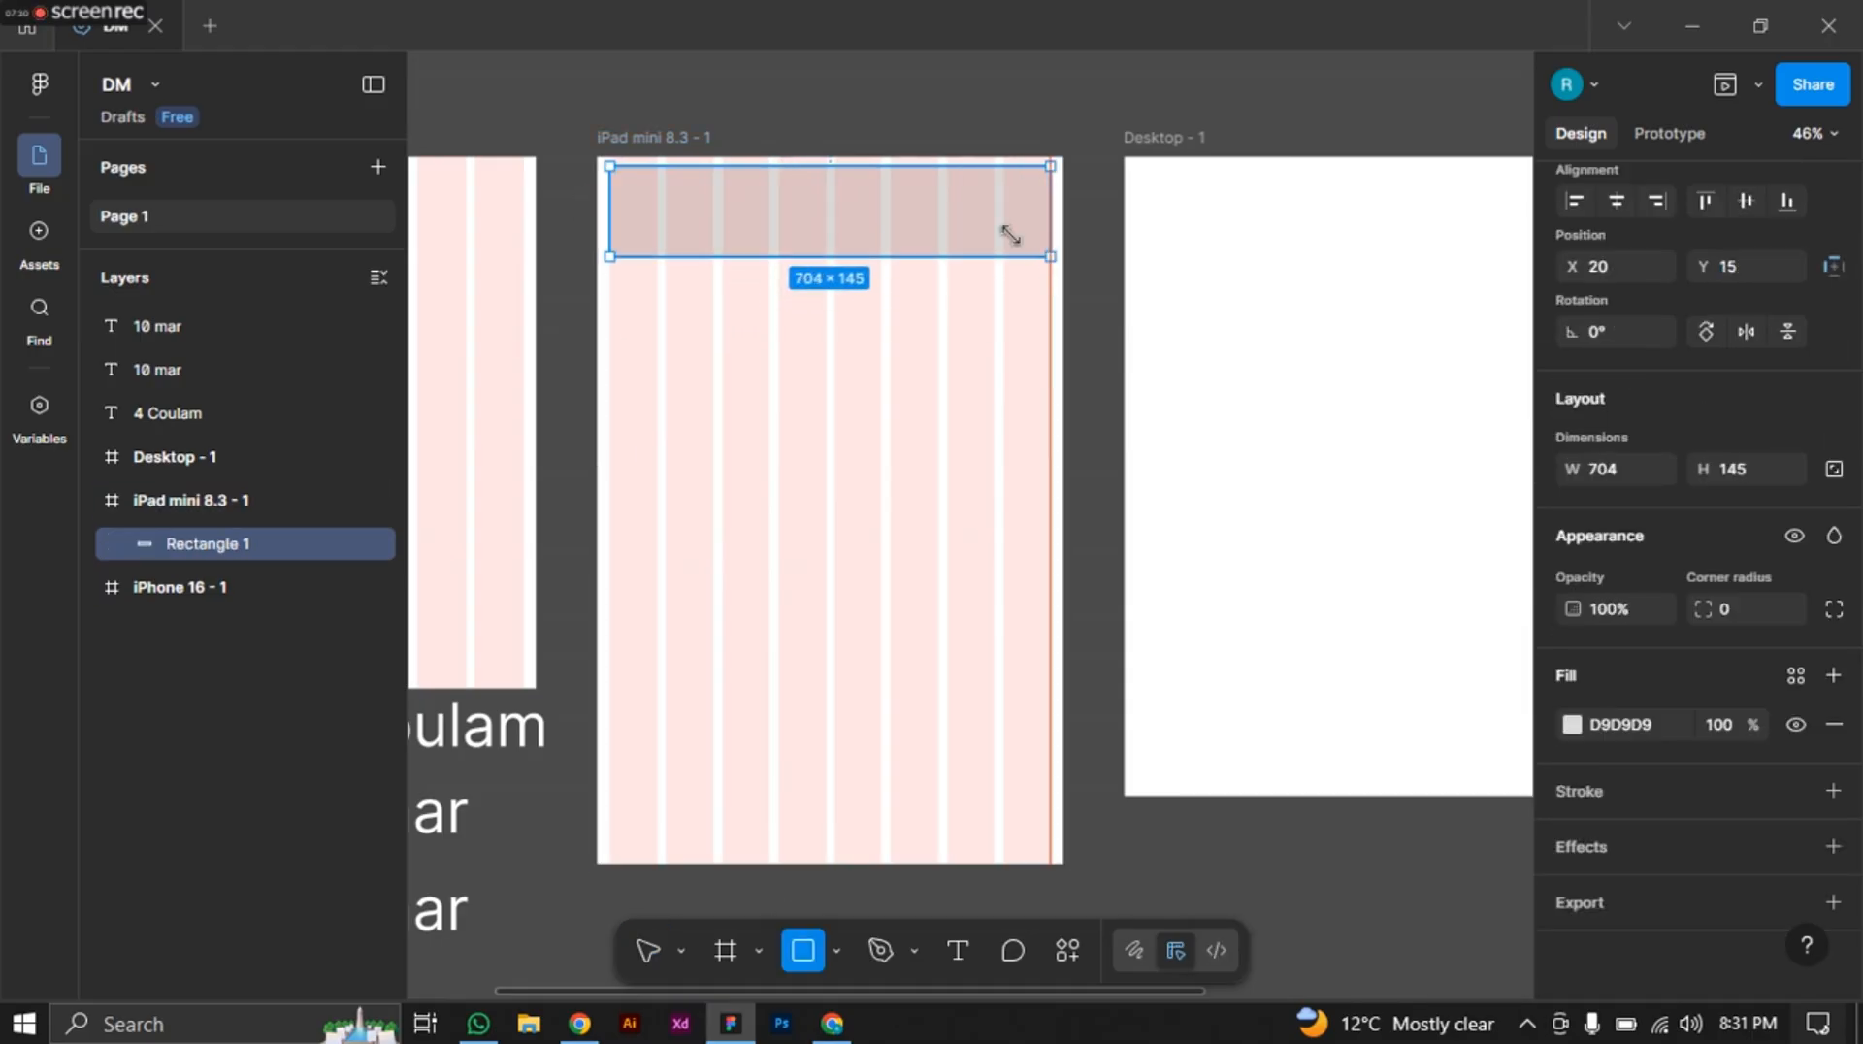
# Fill the iPad frame's rectangle with dark red 610909.
pyautogui.click(1572, 725)
pyautogui.click(1487, 631)
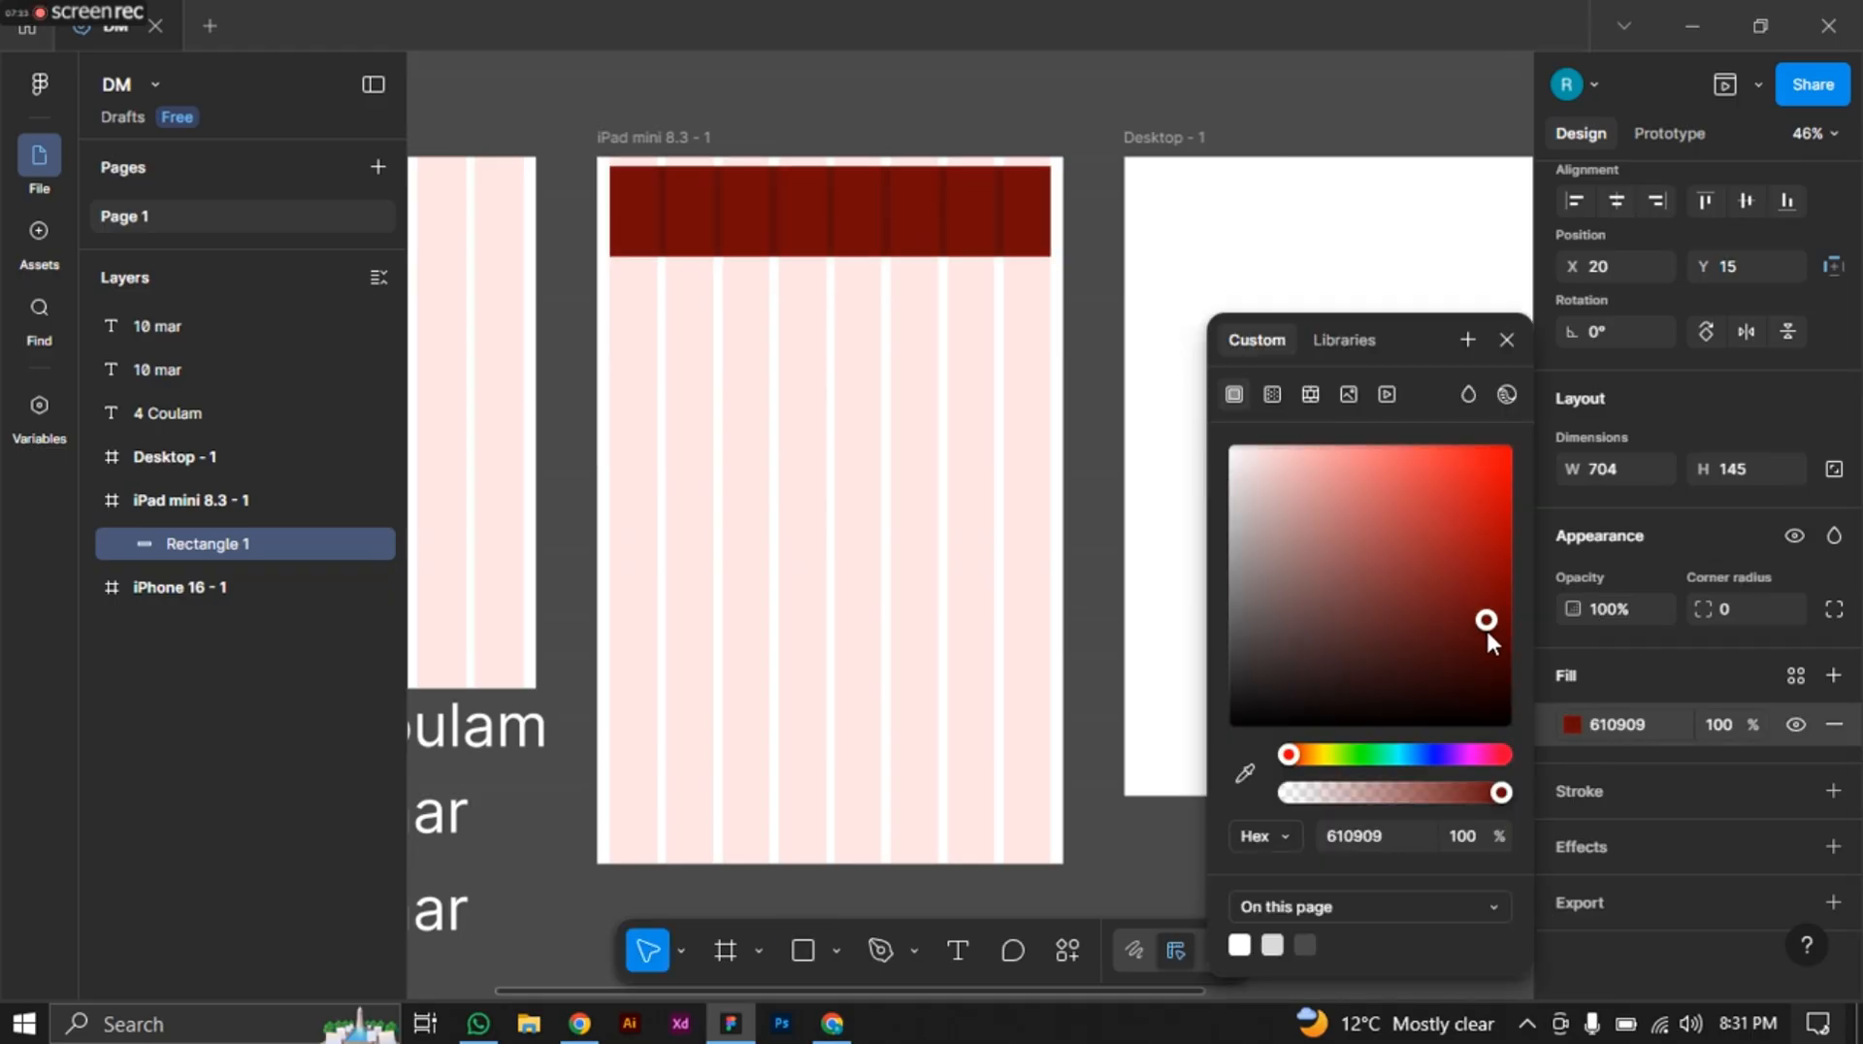
pyautogui.click(1507, 340)
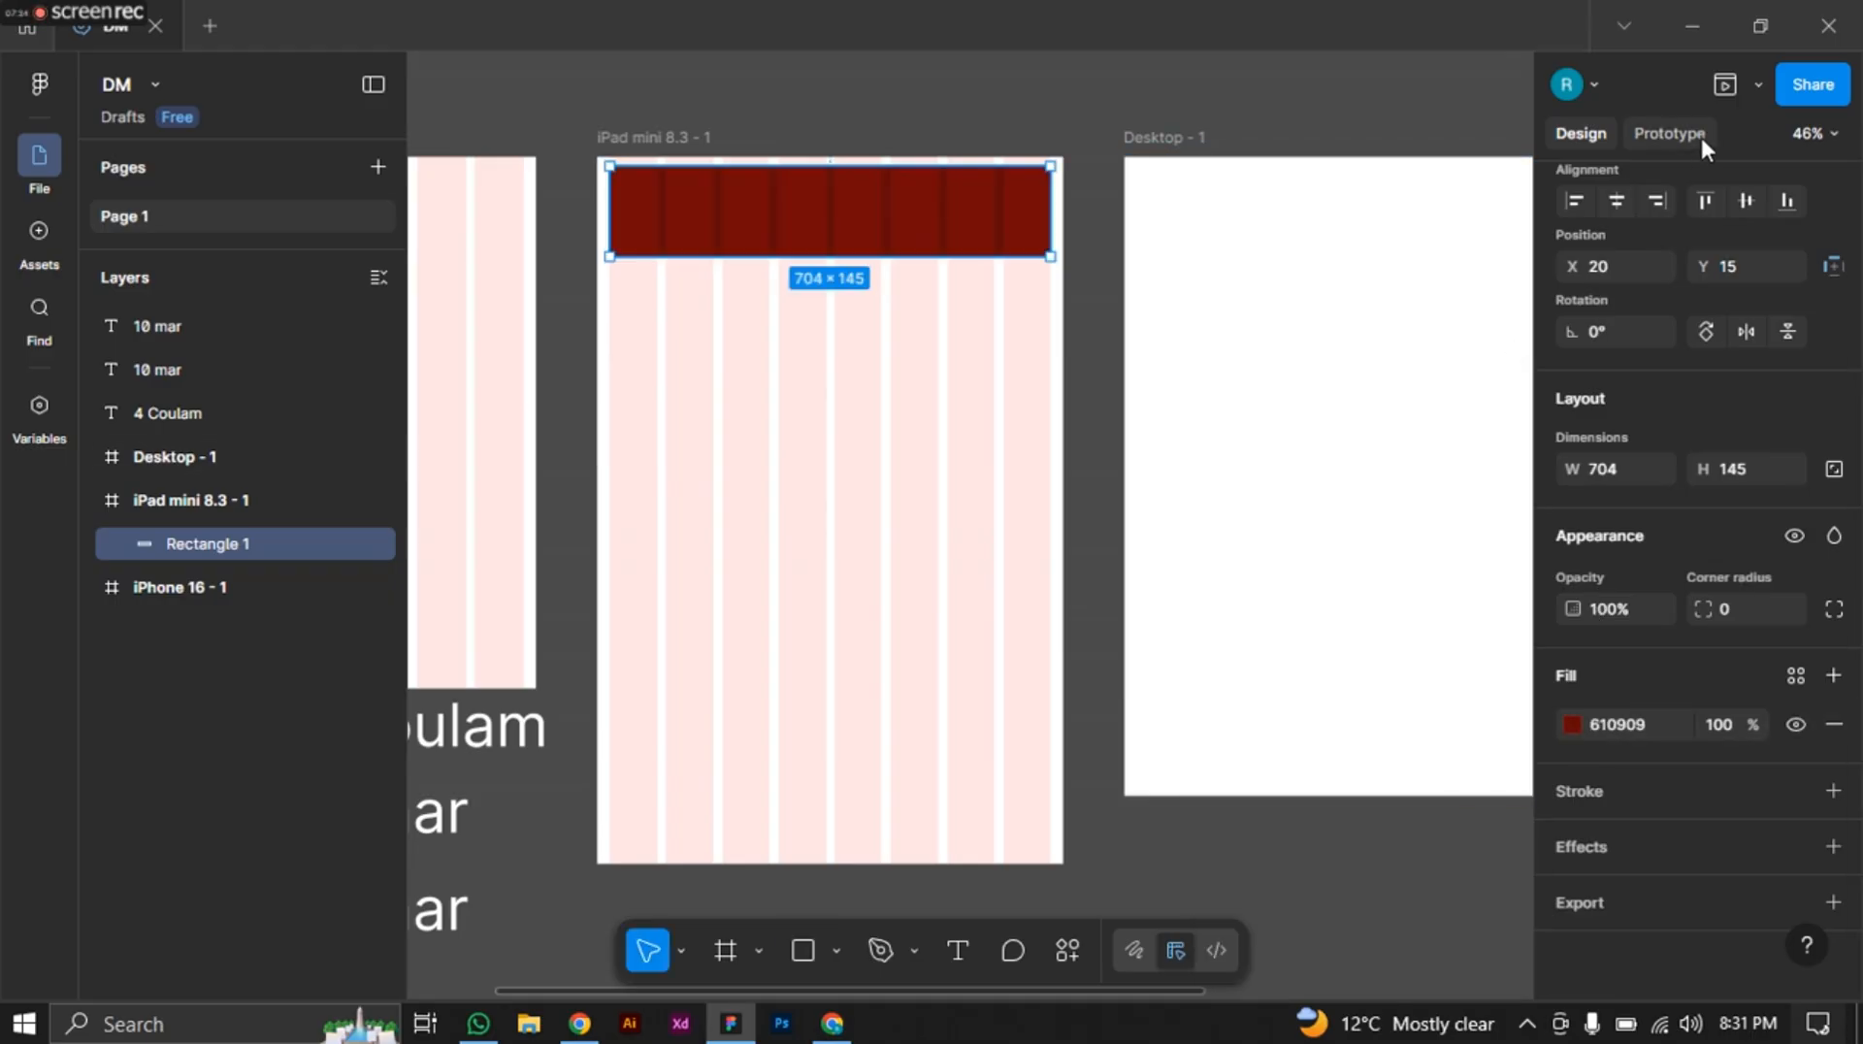
# Preview the iPad frame with its dark red rectangle to check the margins, and close the preview.
pyautogui.click(1725, 84)
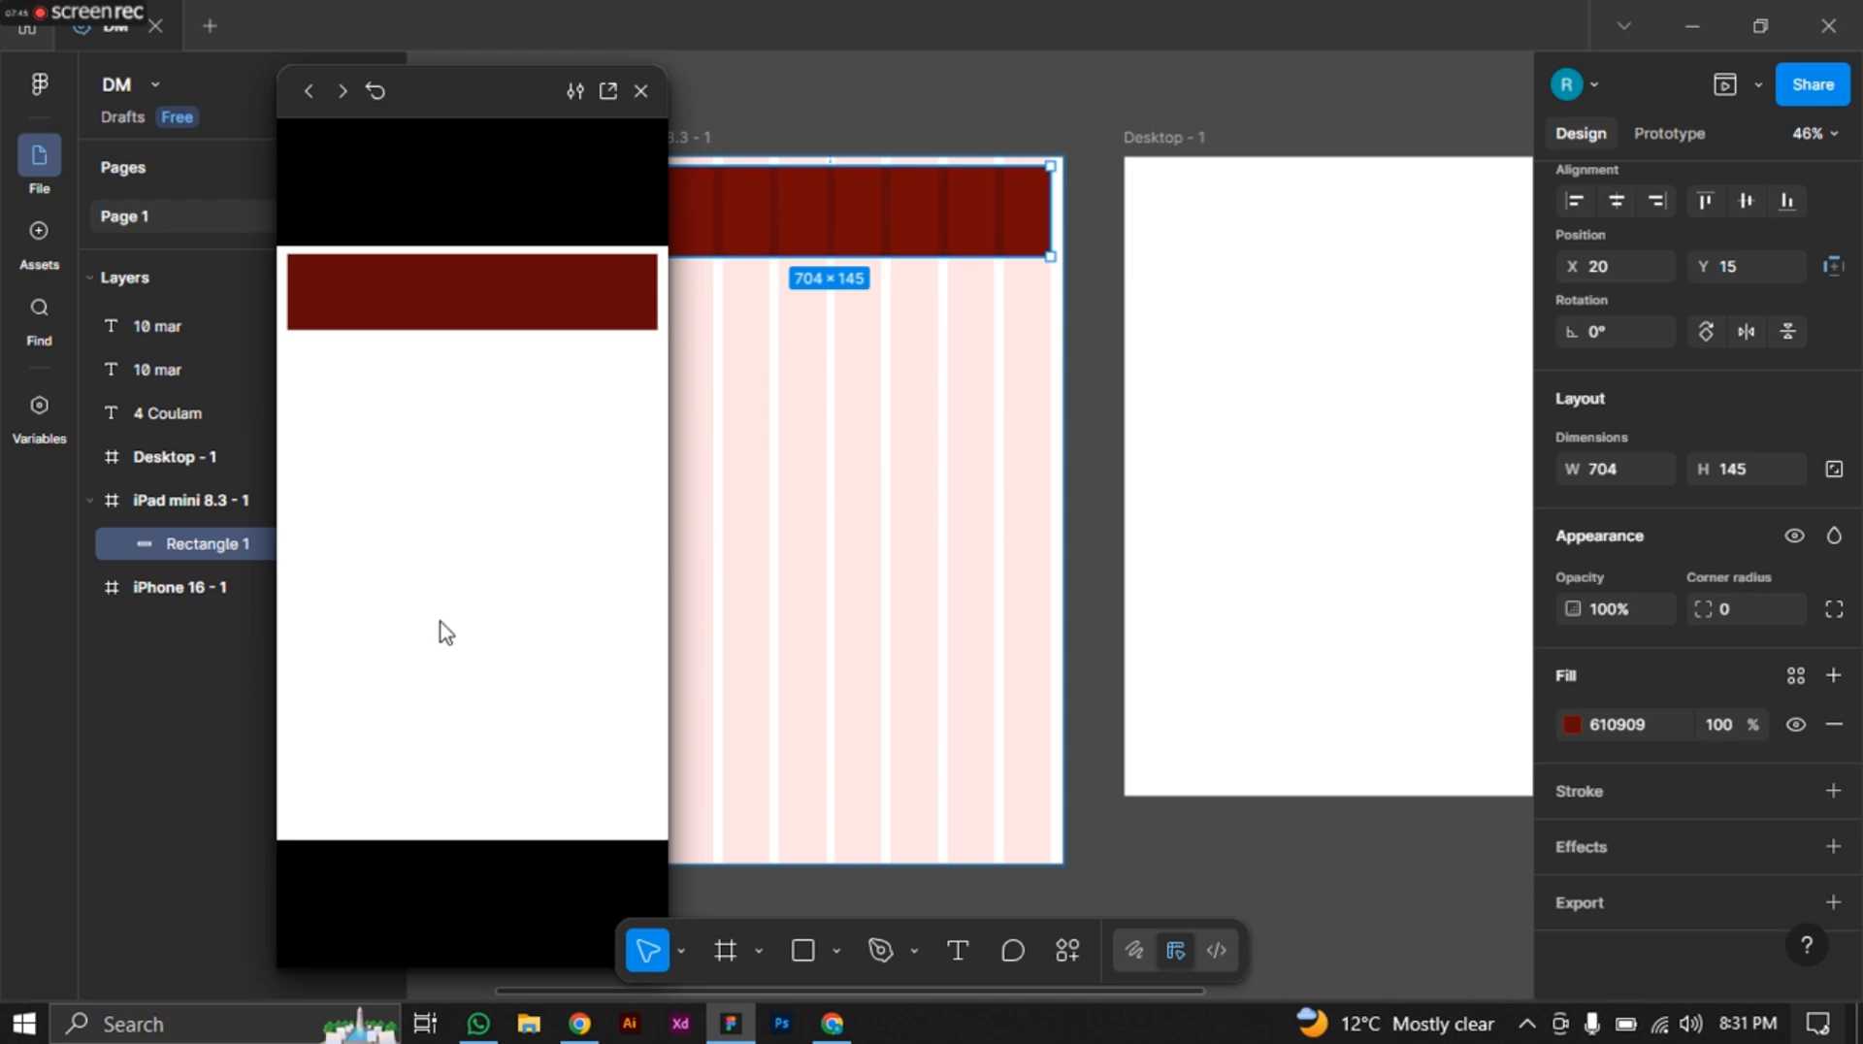
pyautogui.click(643, 90)
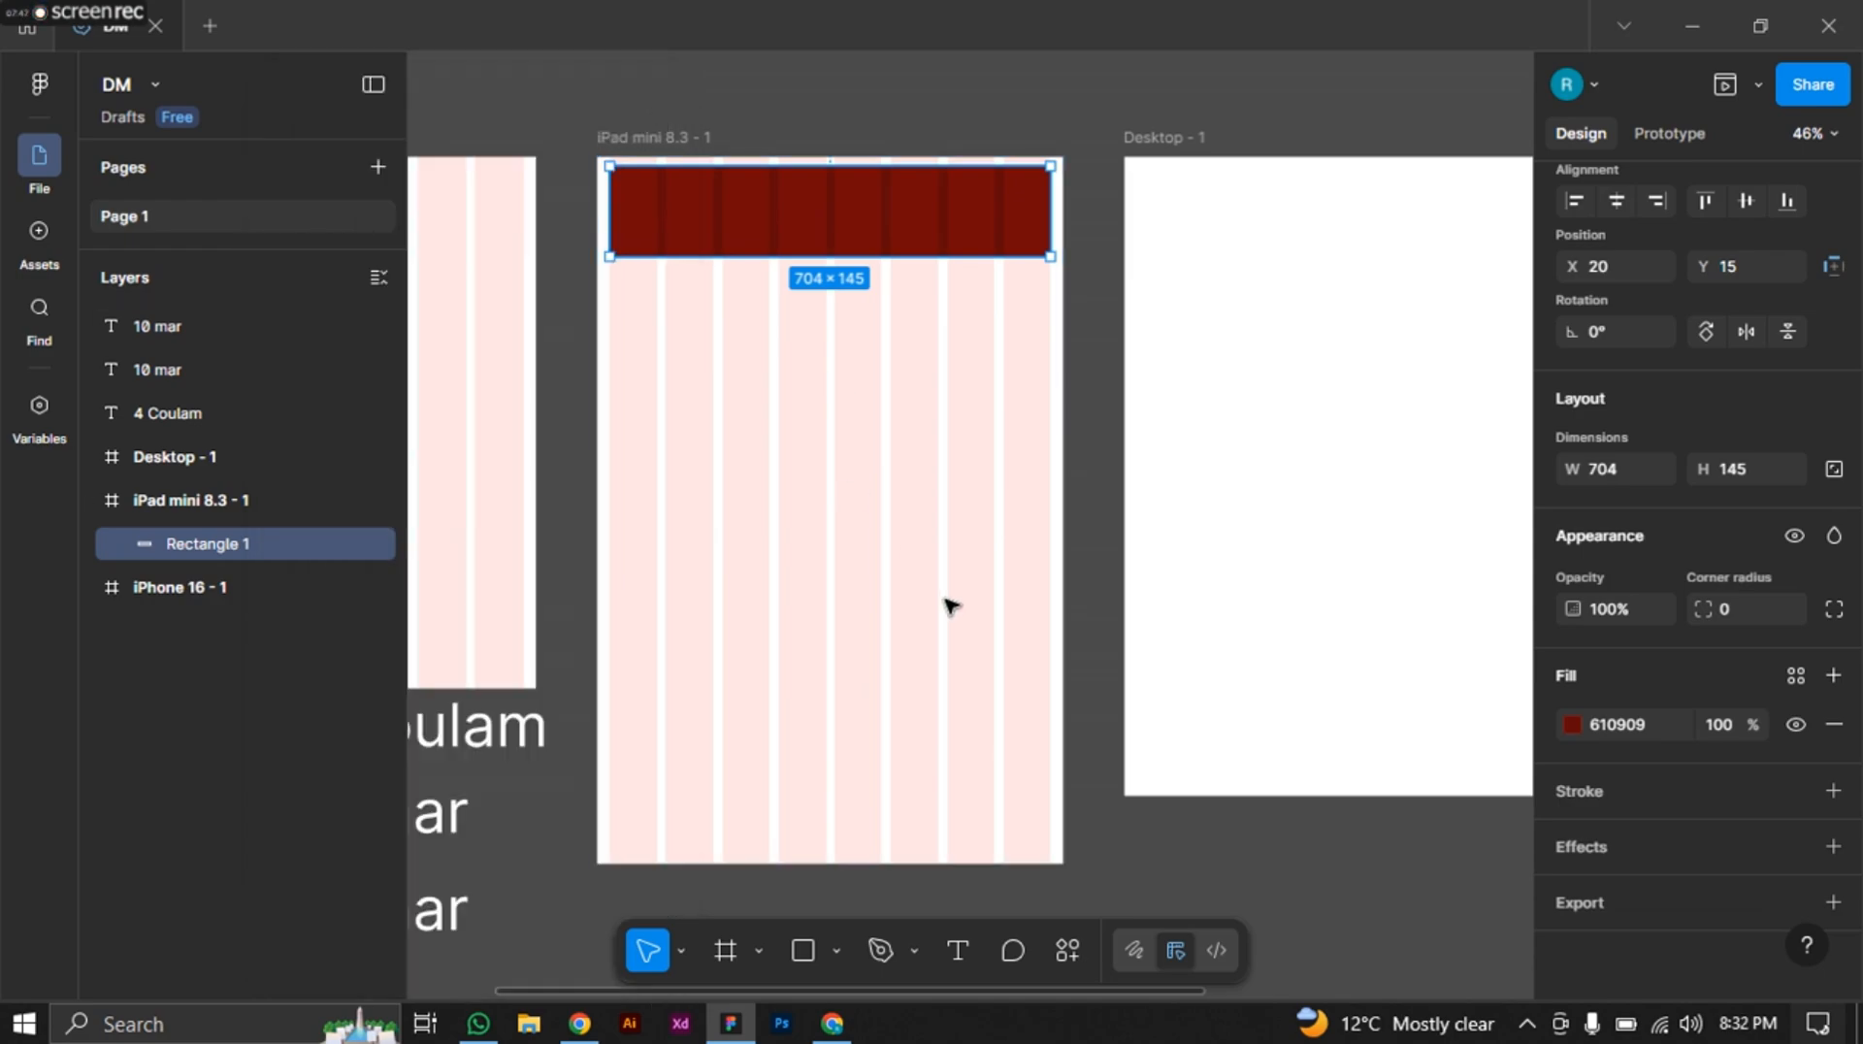
# Change the lowest text label under the iPhone frame to read "20 mar".
pyautogui.scroll(-1, 949, 604)
pyautogui.scroll(-2, 949, 604)
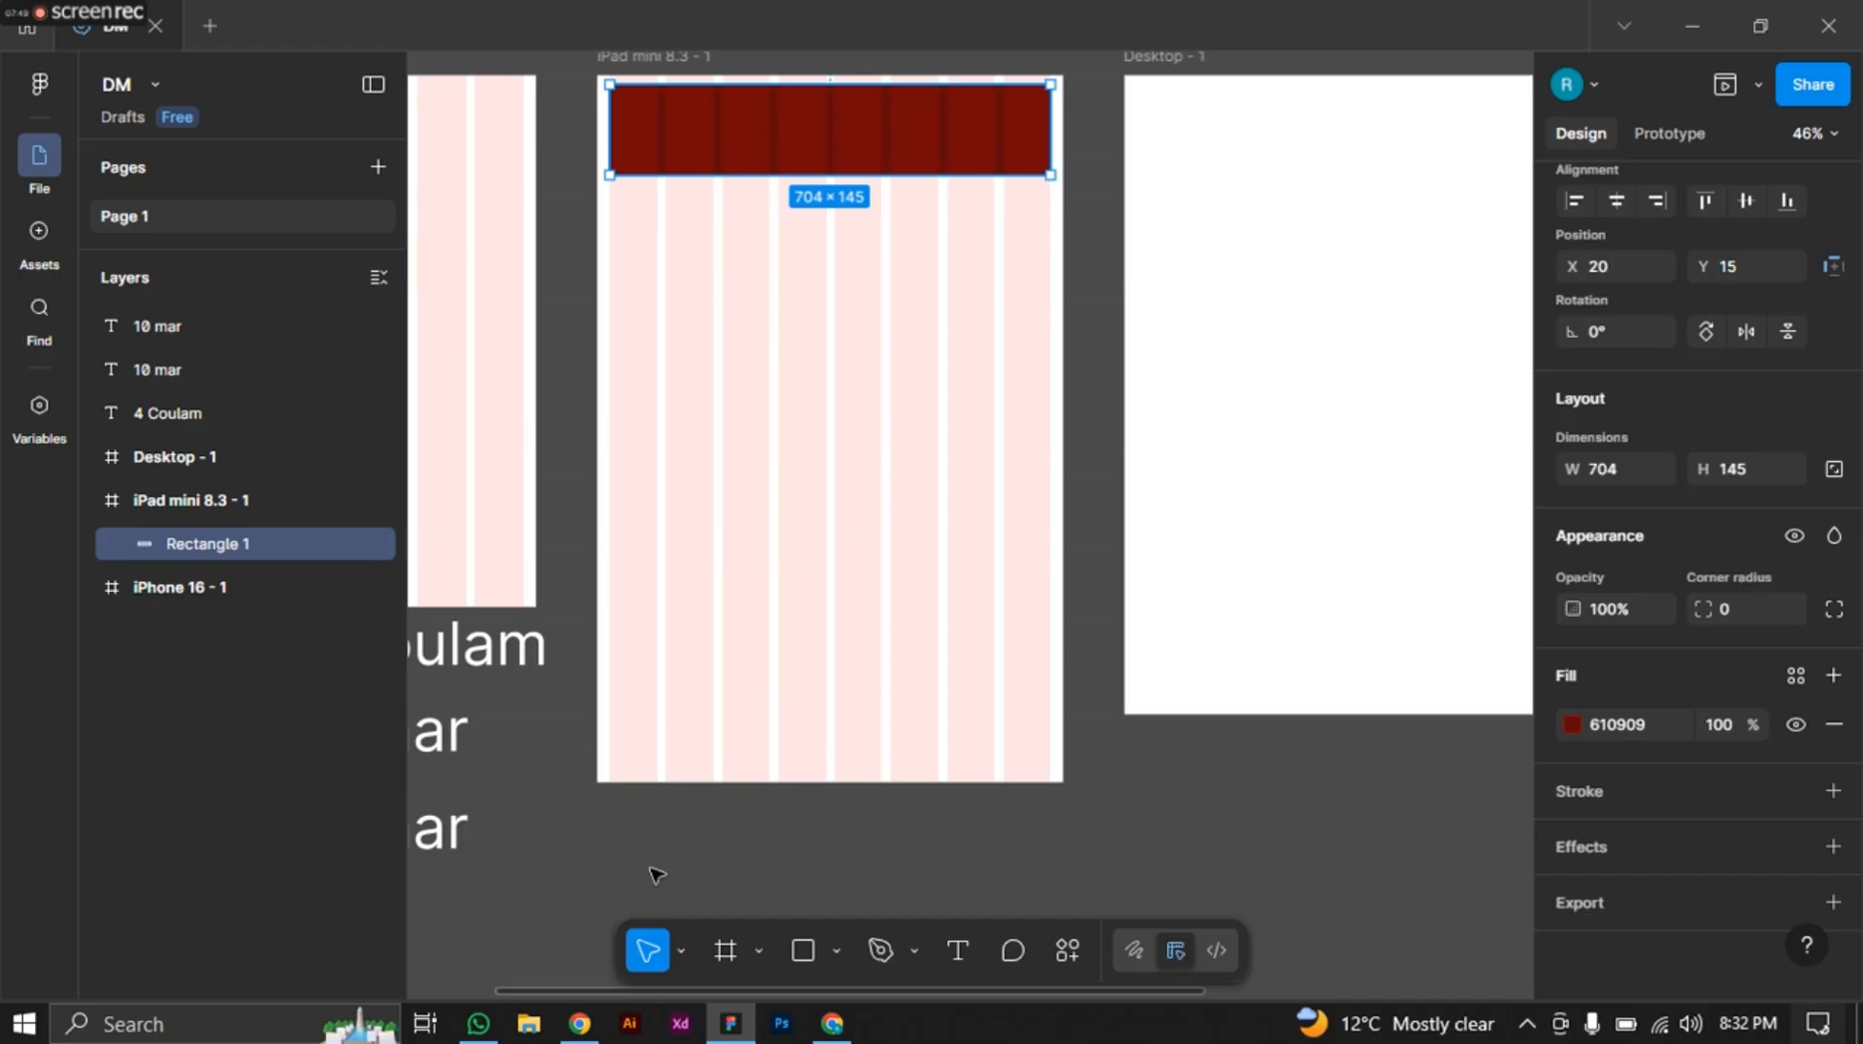
pyautogui.hscroll(-5, 607, 867)
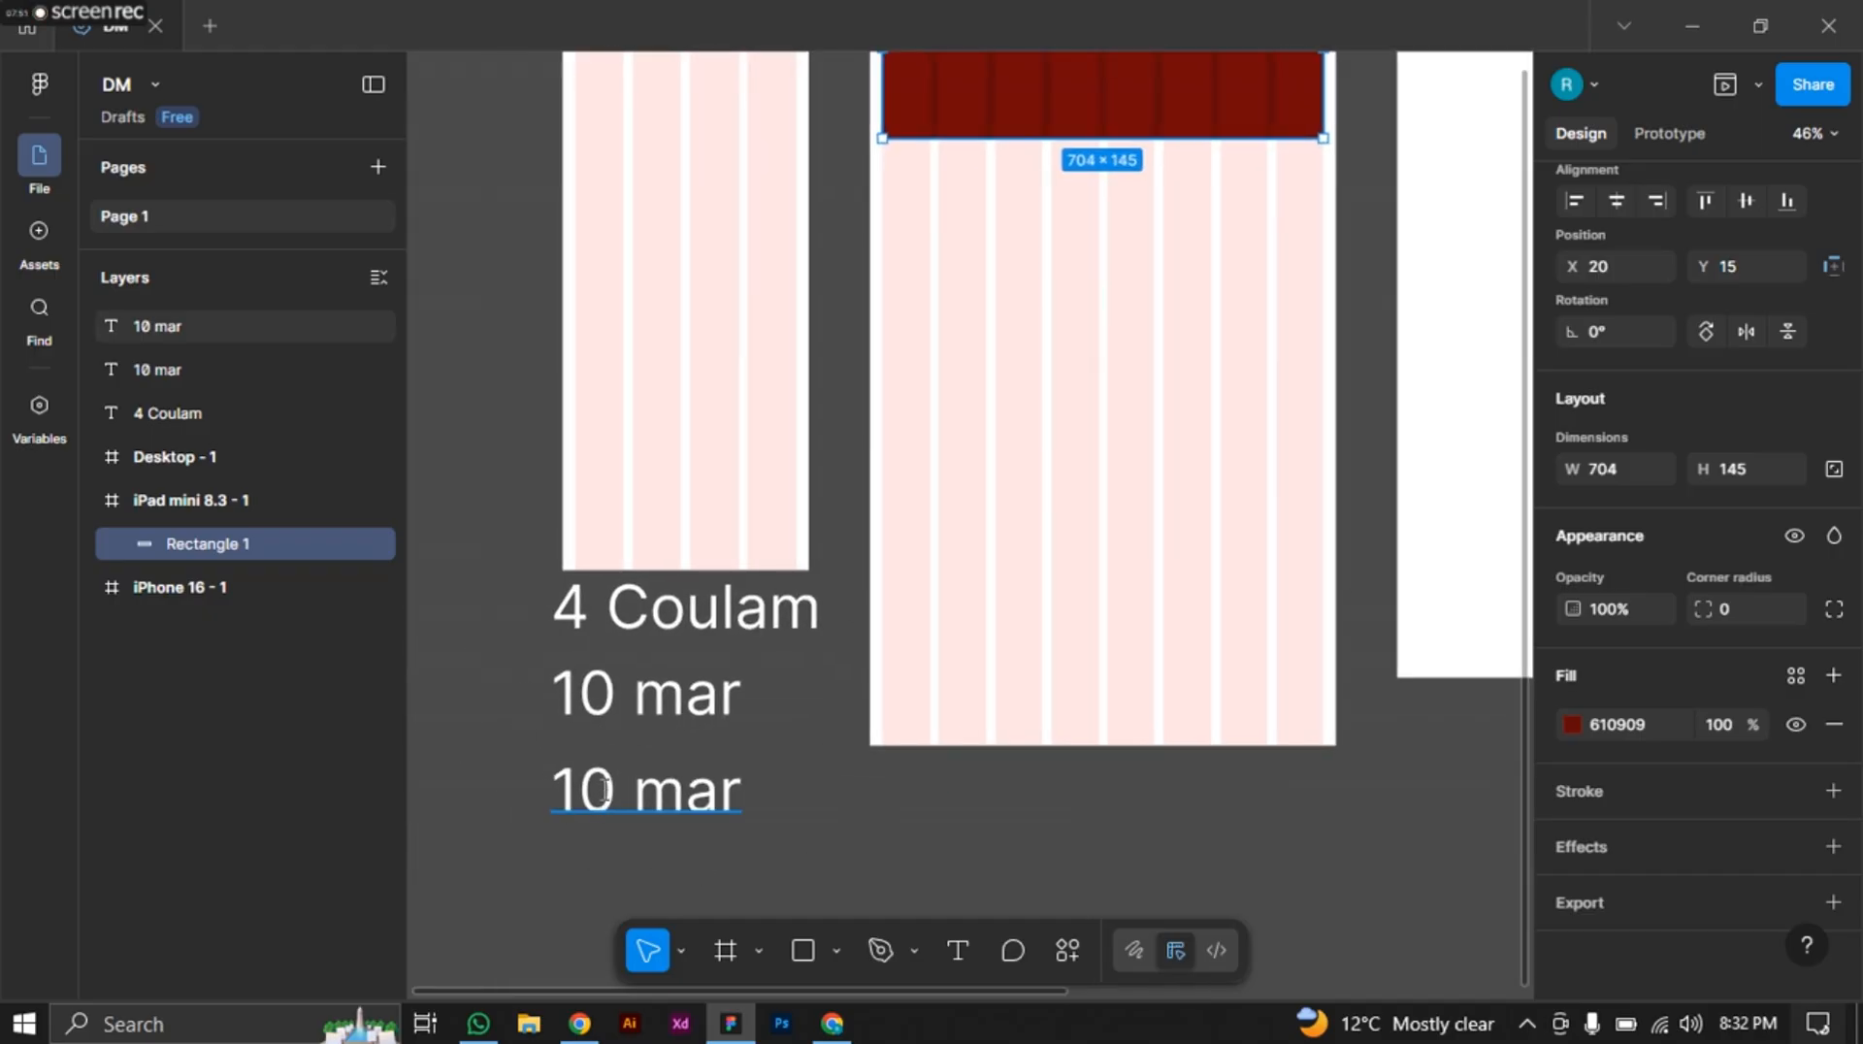
pyautogui.doubleClick(604, 789)
pyautogui.doubleClick(613, 792)
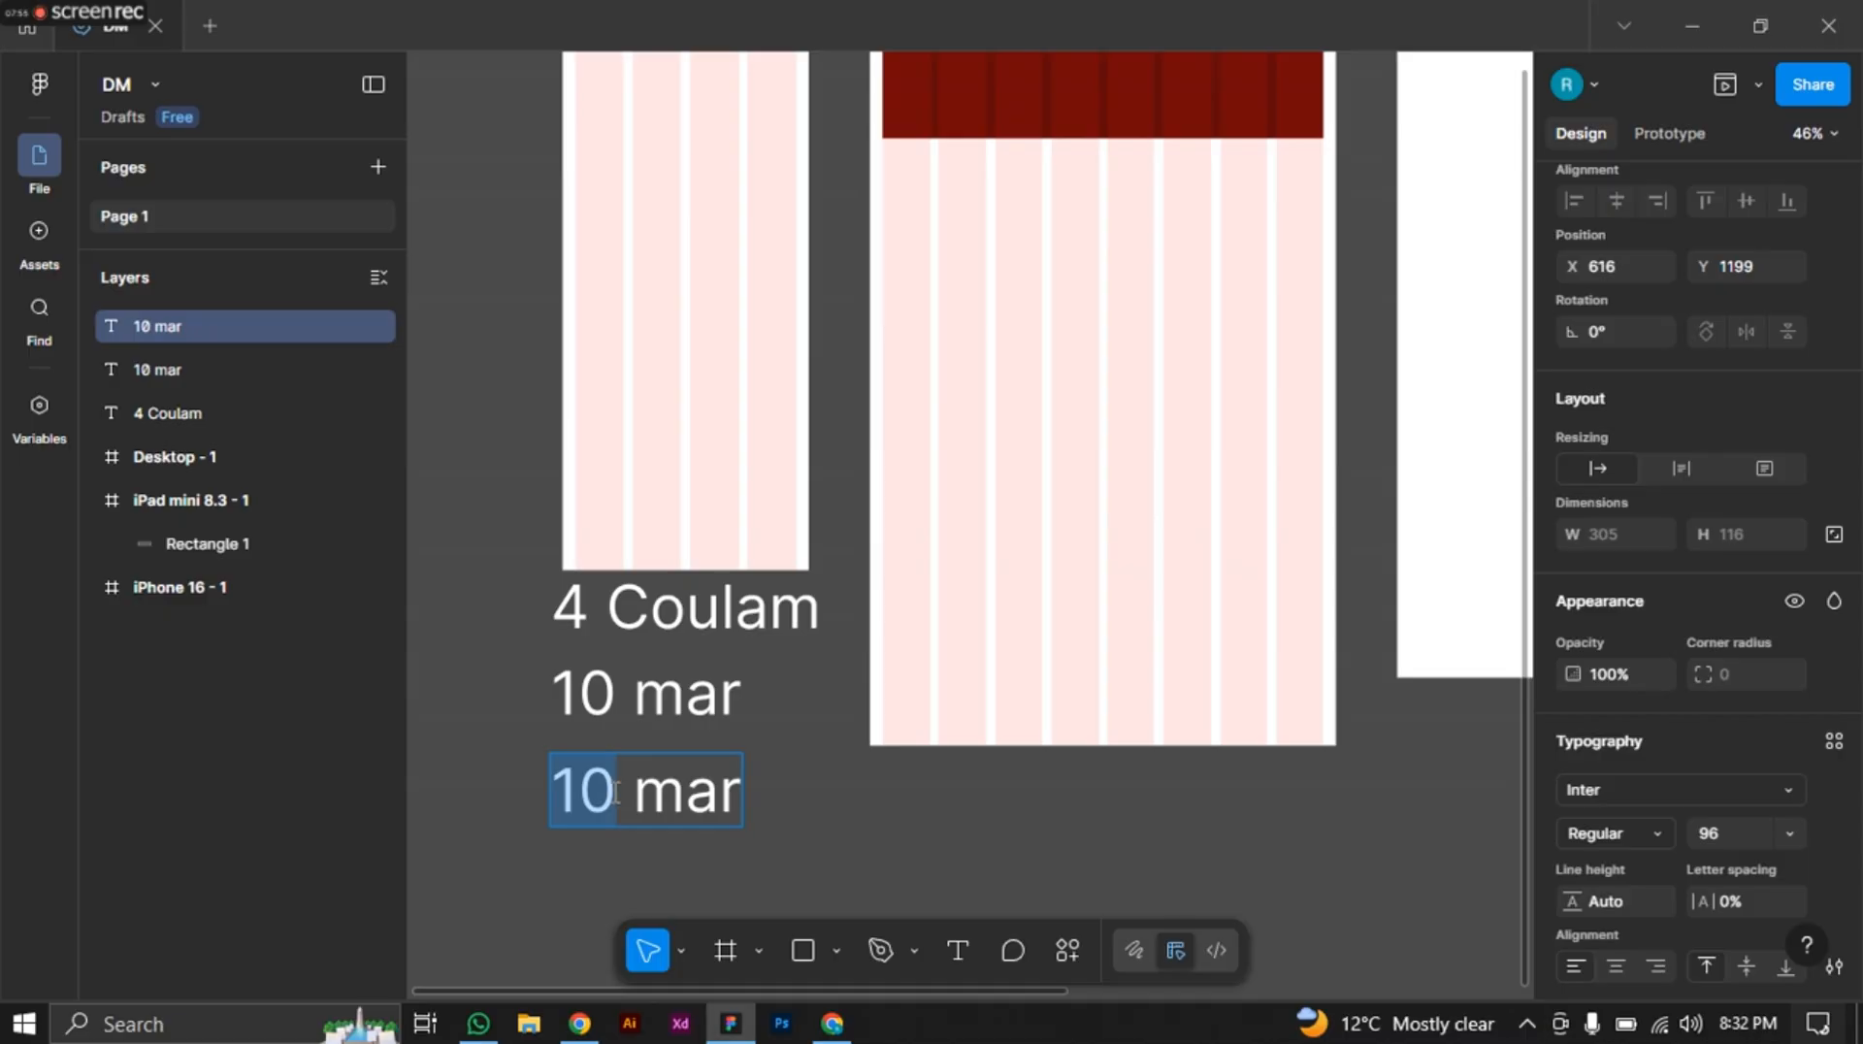
pyautogui.write('20')
# Replace the middle text label under the iPhone frame with "15 Gutter".
pyautogui.click(614, 706)
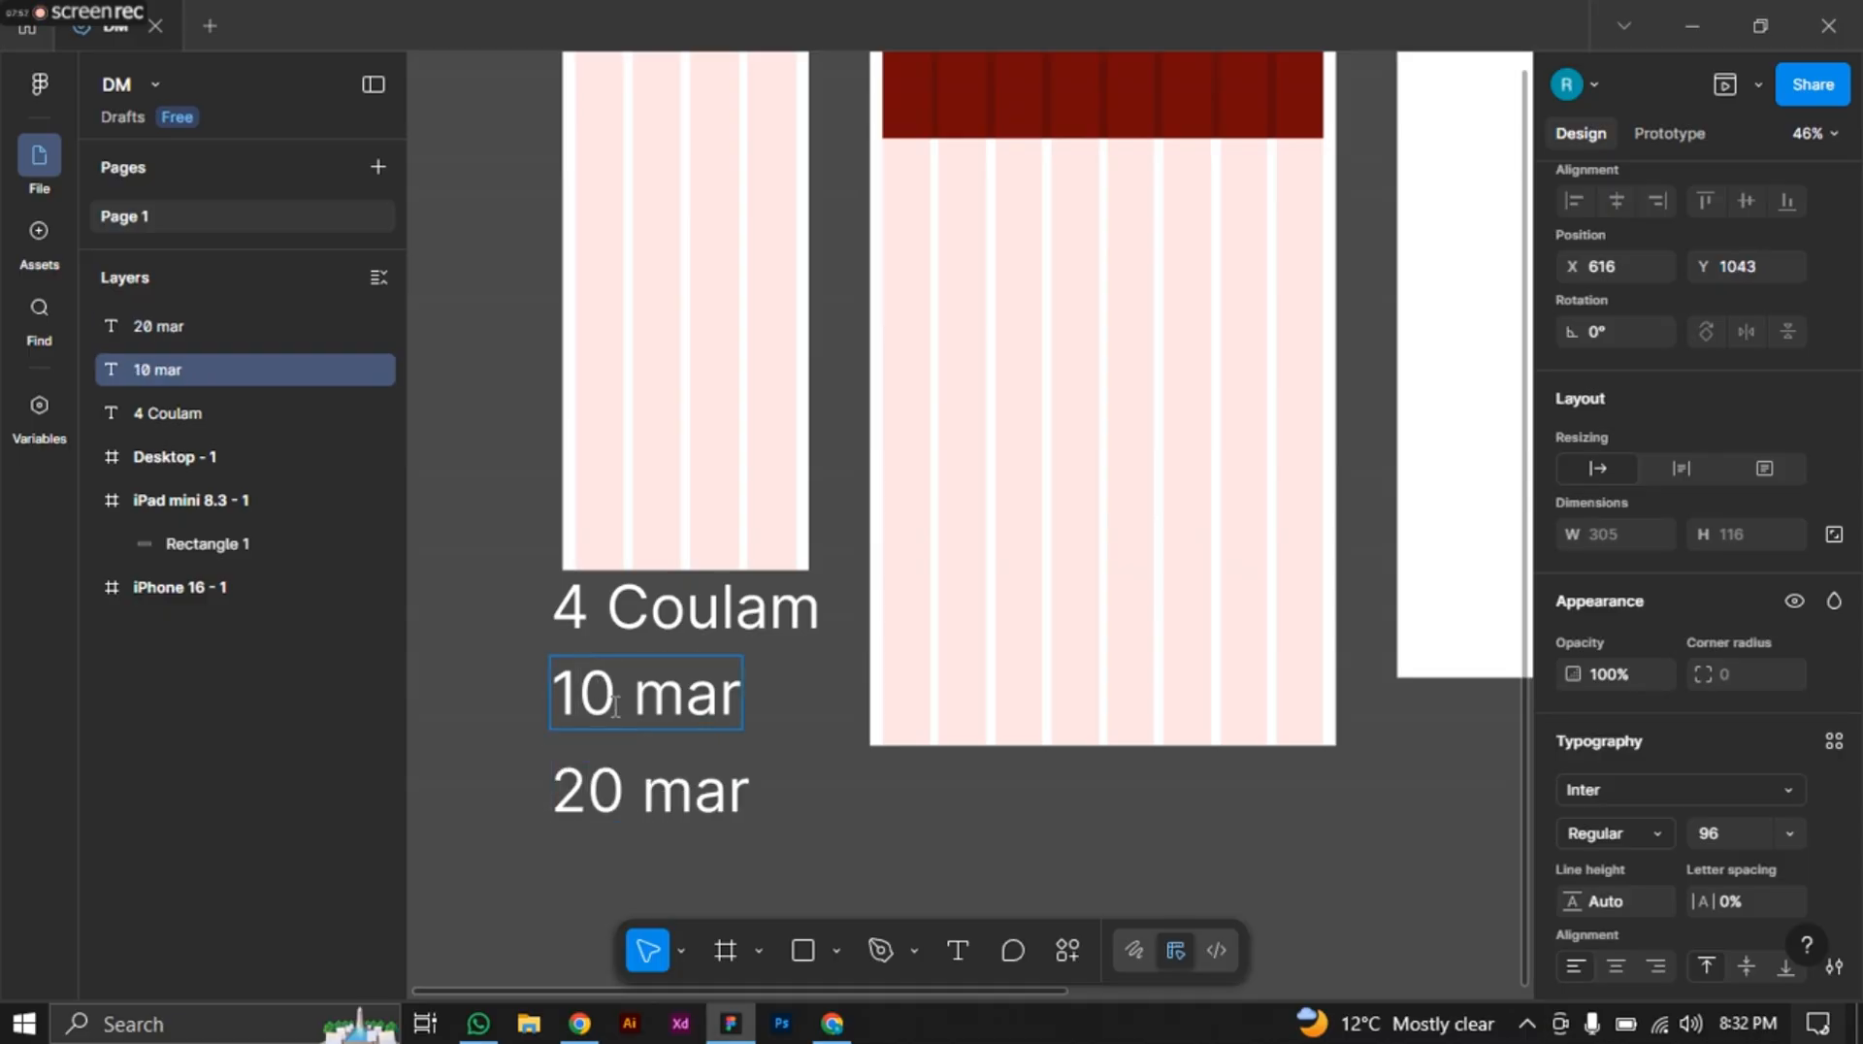
pyautogui.click(688, 707)
pyautogui.click(710, 708)
pyautogui.tripleClick(710, 708)
pyautogui.write('G')
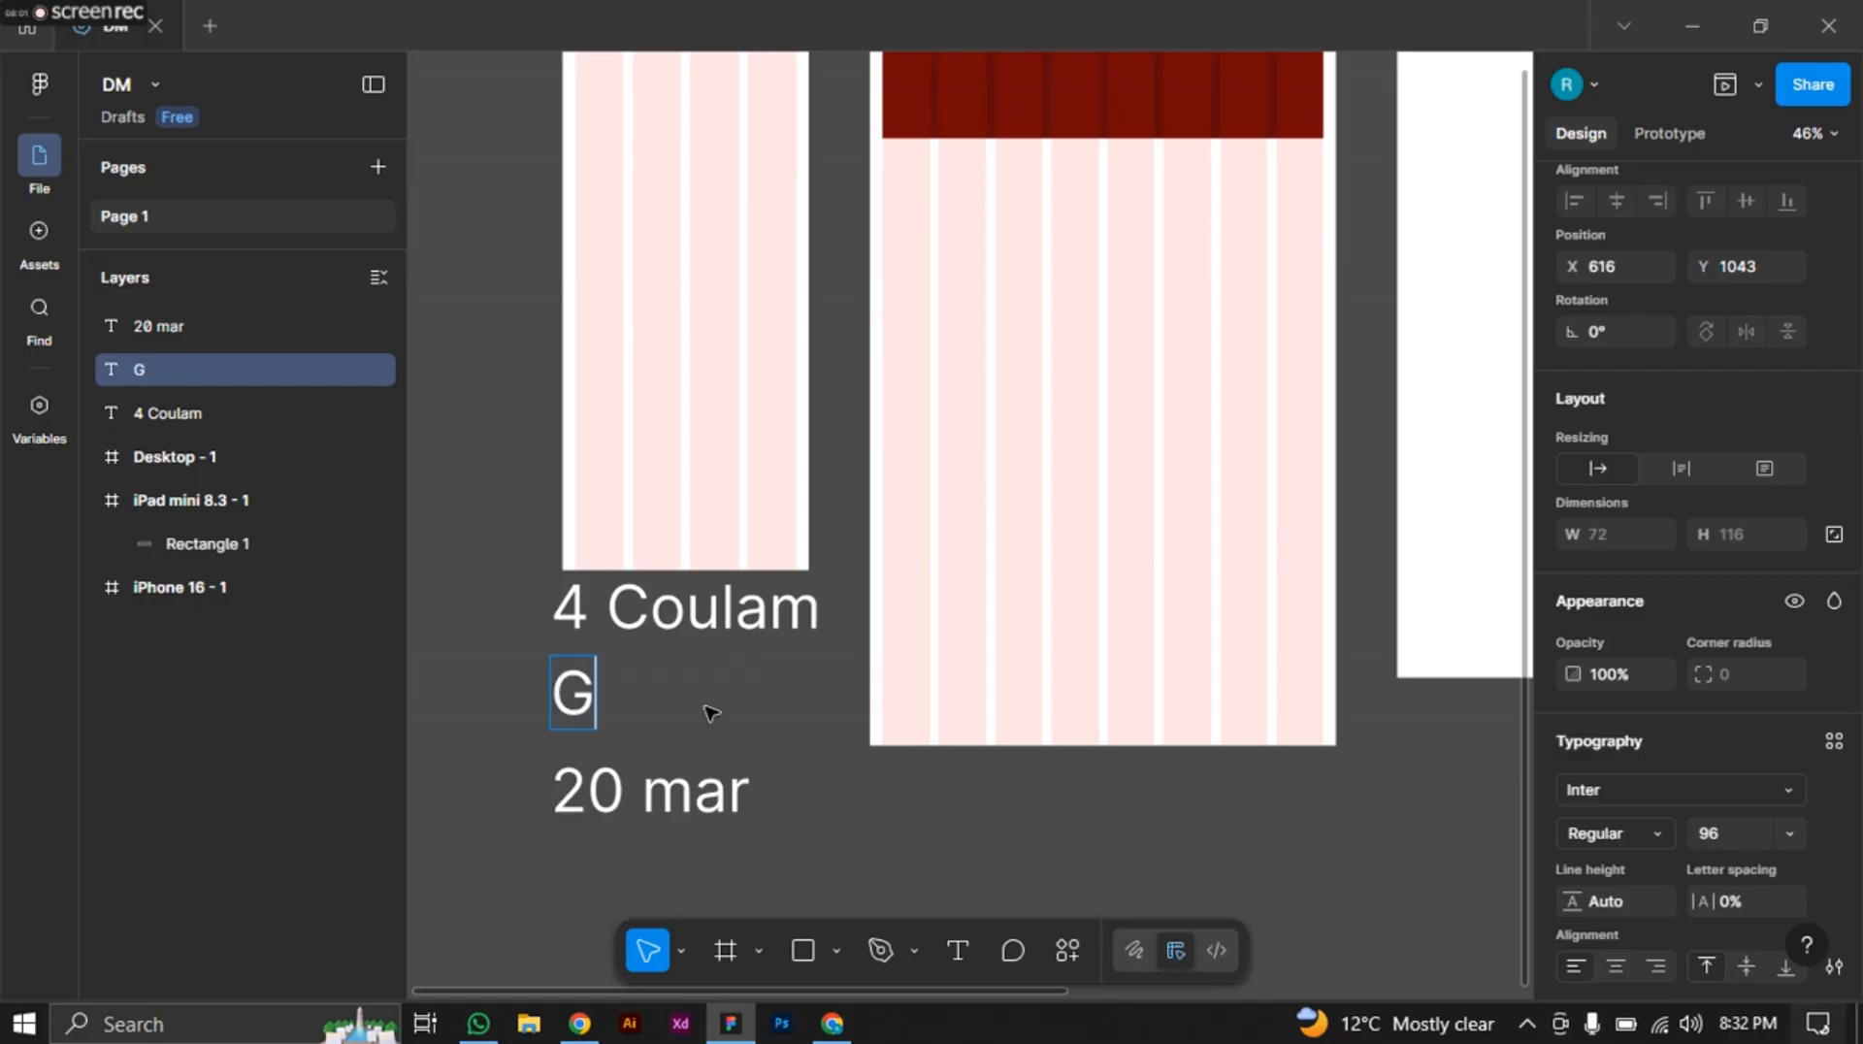
pyautogui.write('utter')
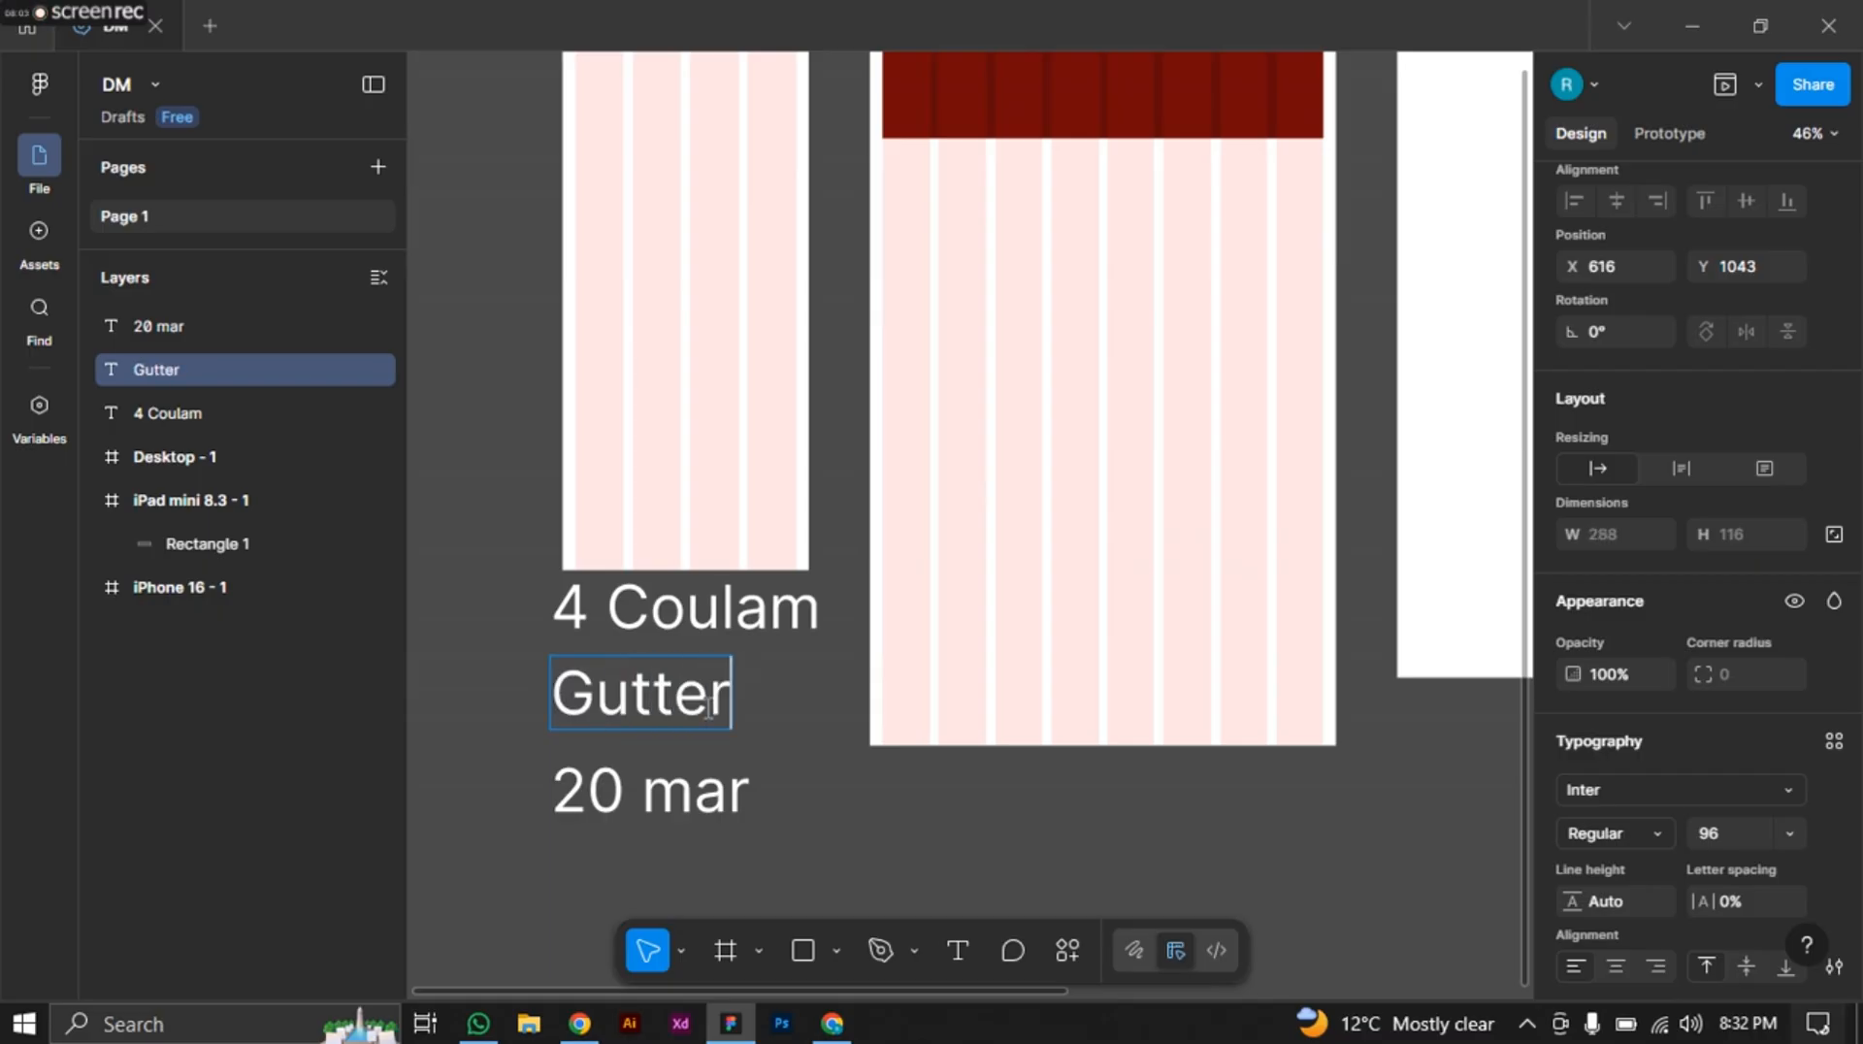
pyautogui.press('Left')
pyautogui.press('Left')
pyautogui.press('Left')
pyautogui.press('Left')
pyautogui.press('Left')
pyautogui.write('15')
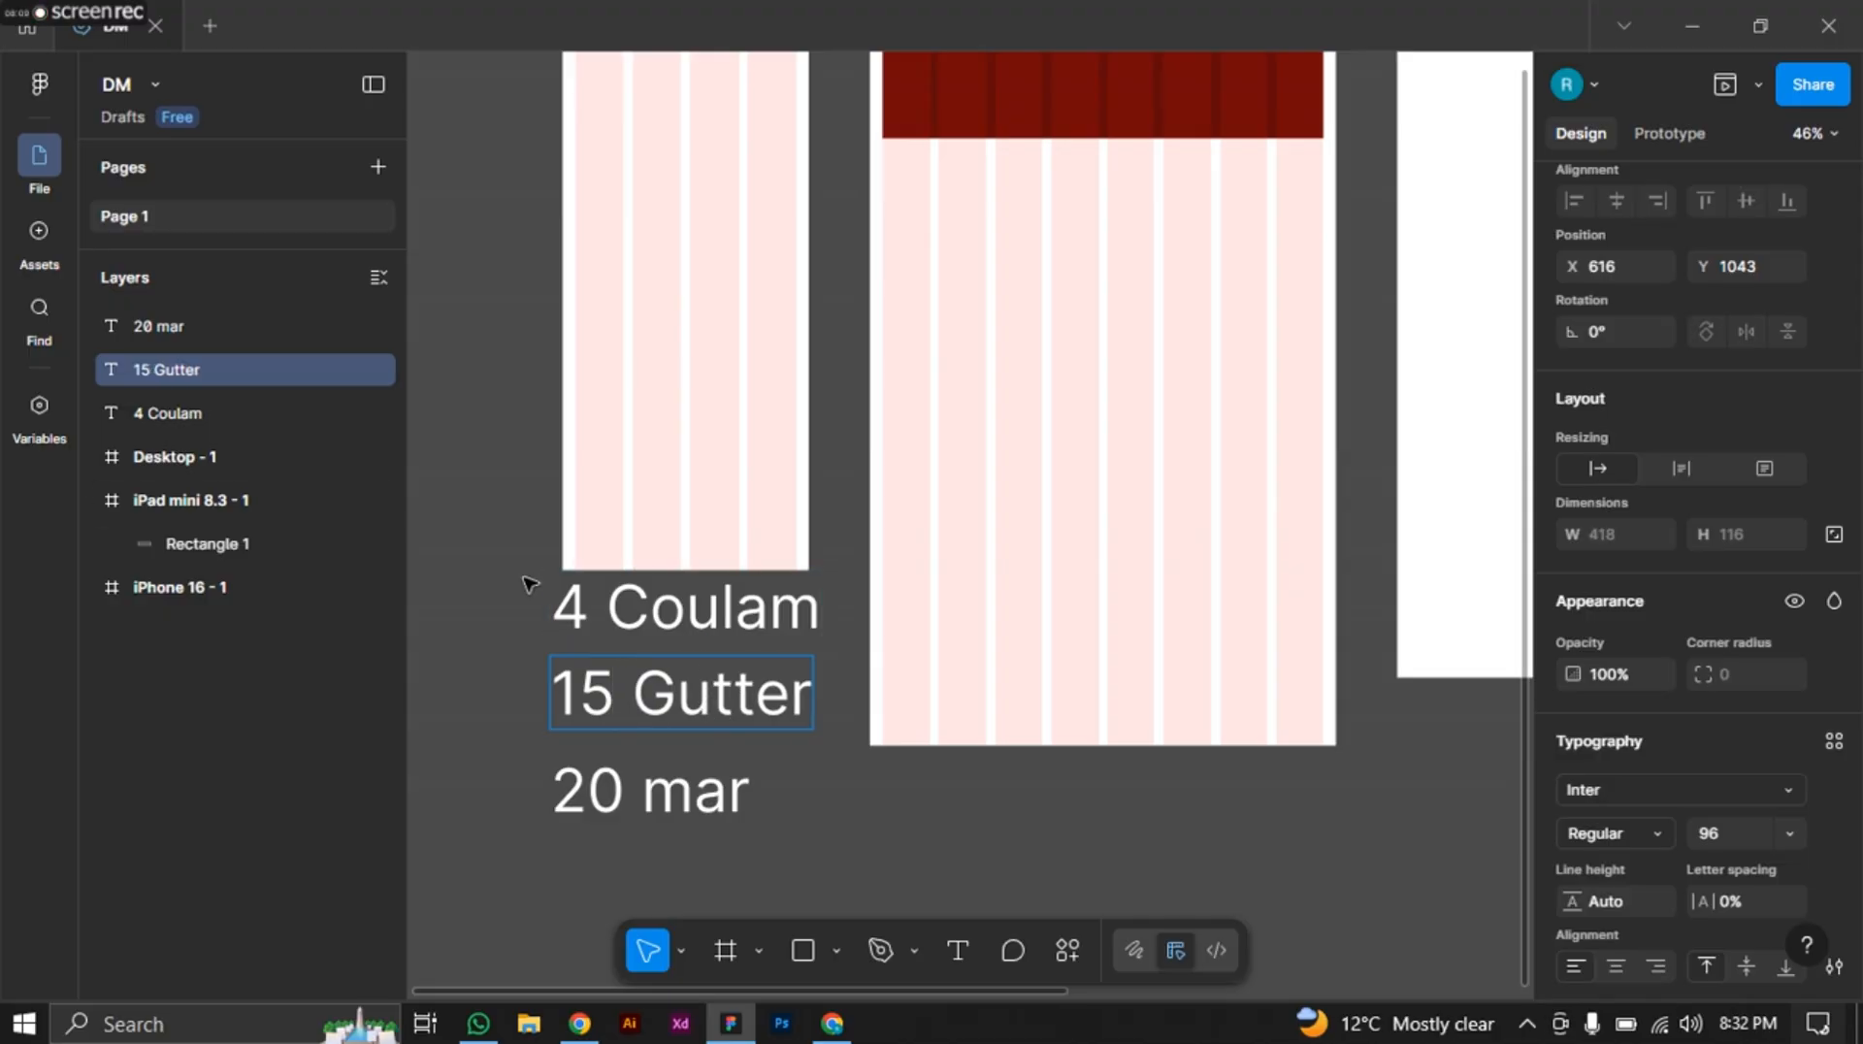
pyautogui.press('Escape')
# Duplicate the iPhone frame's three text labels and place the copies just below the iPad frame.
pyautogui.click(661, 865)
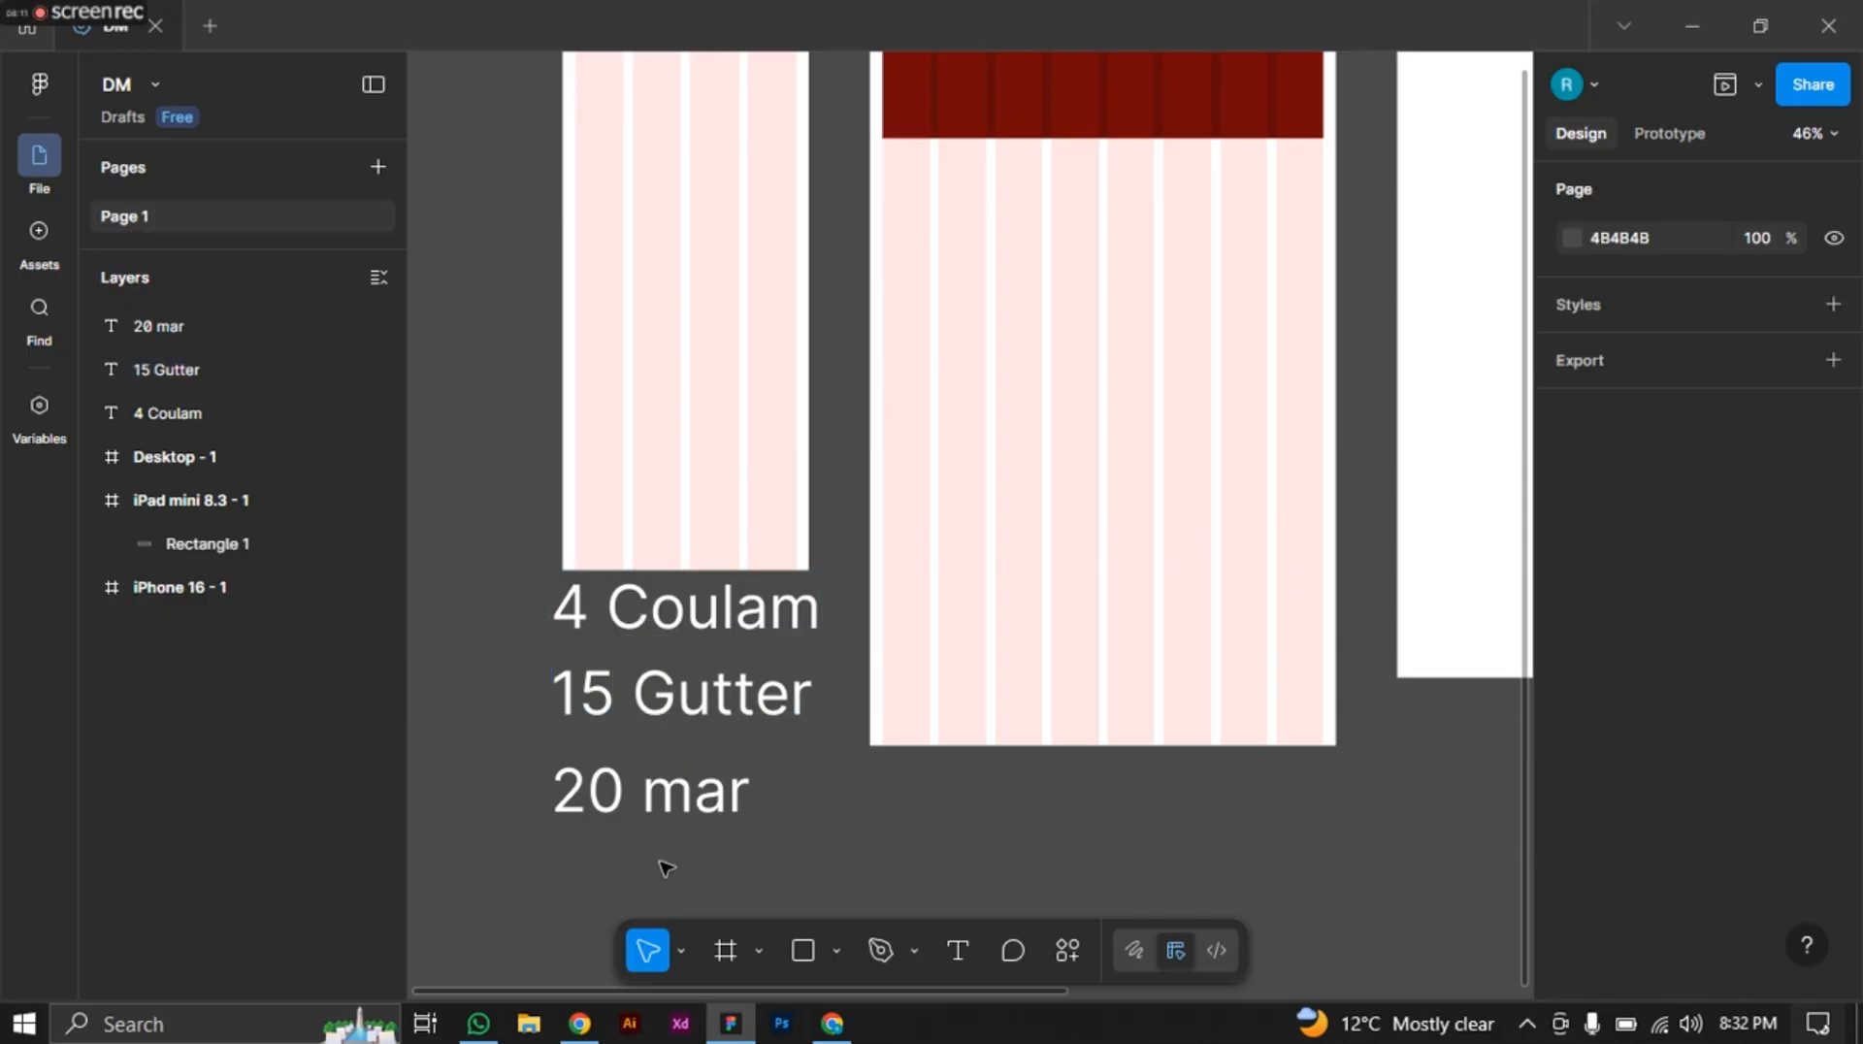
pyautogui.moveTo(666, 864); pyautogui.dragTo(986, 790)
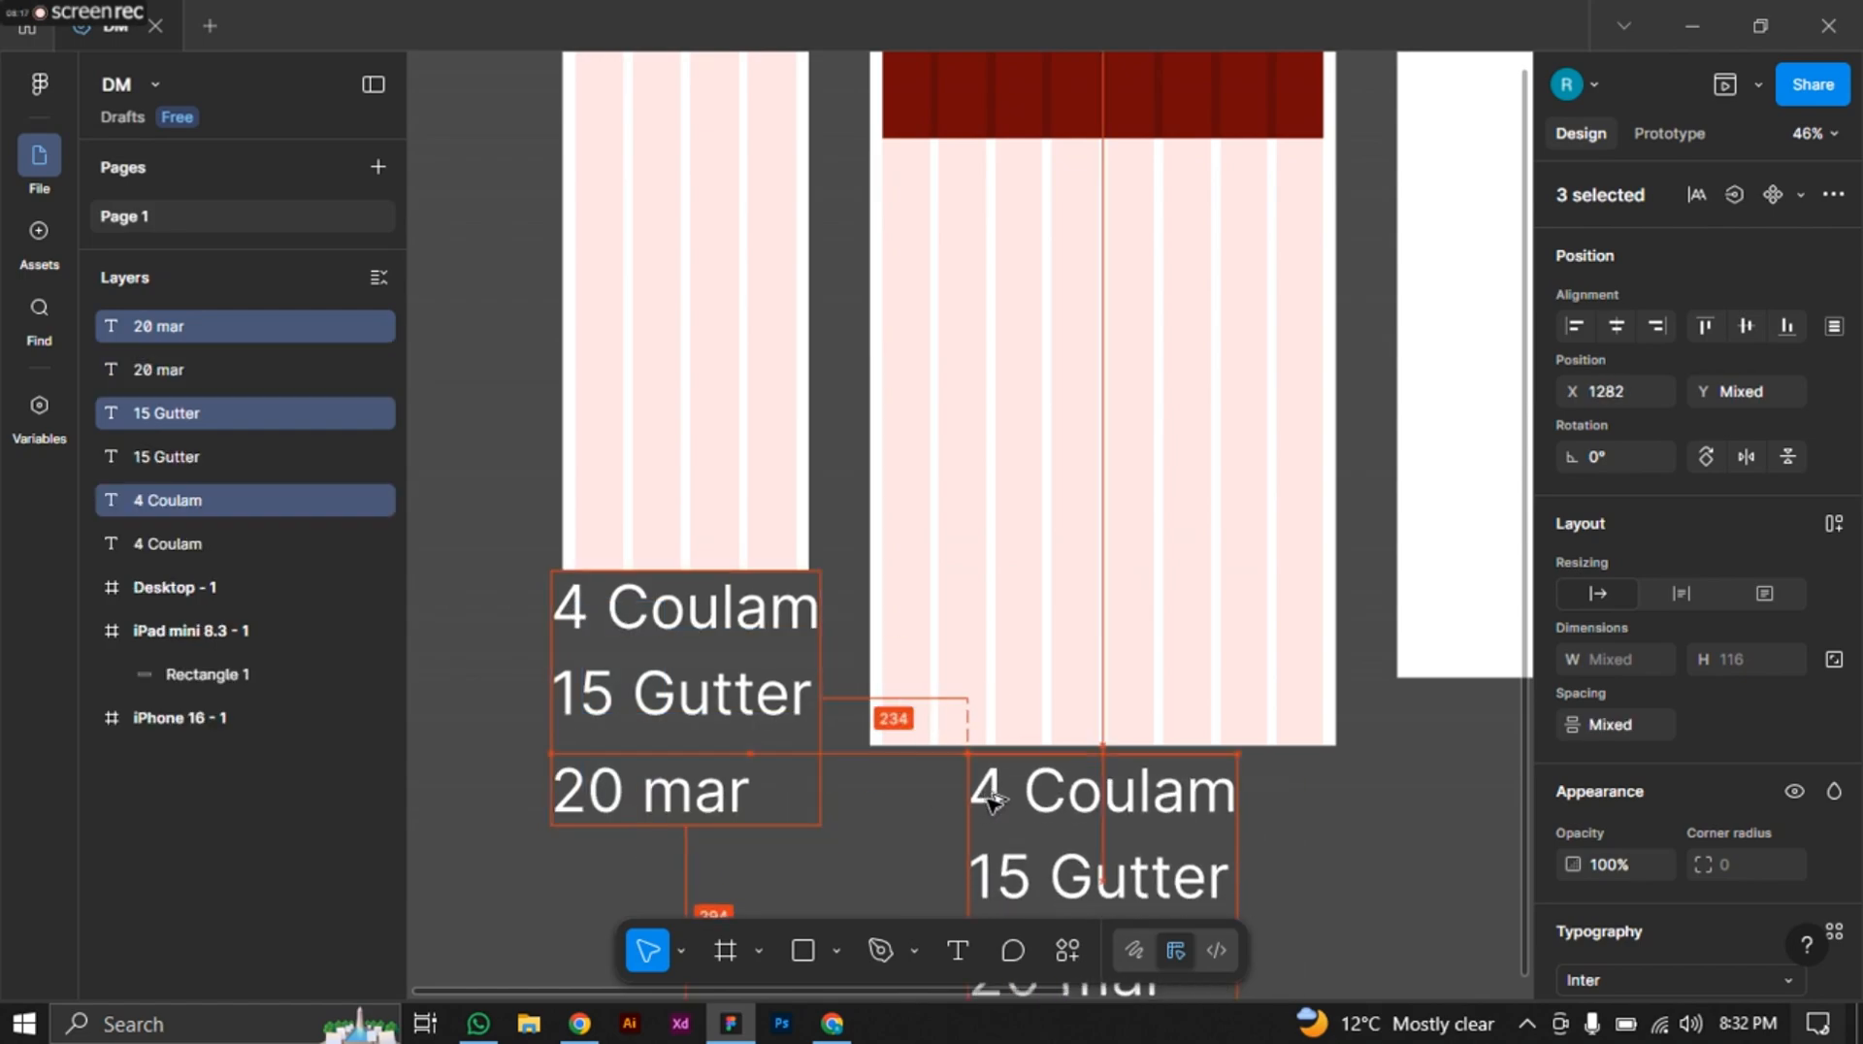
pyautogui.scroll(-1, 1357, 795)
pyautogui.scroll(-3, 1357, 796)
pyautogui.click(923, 628)
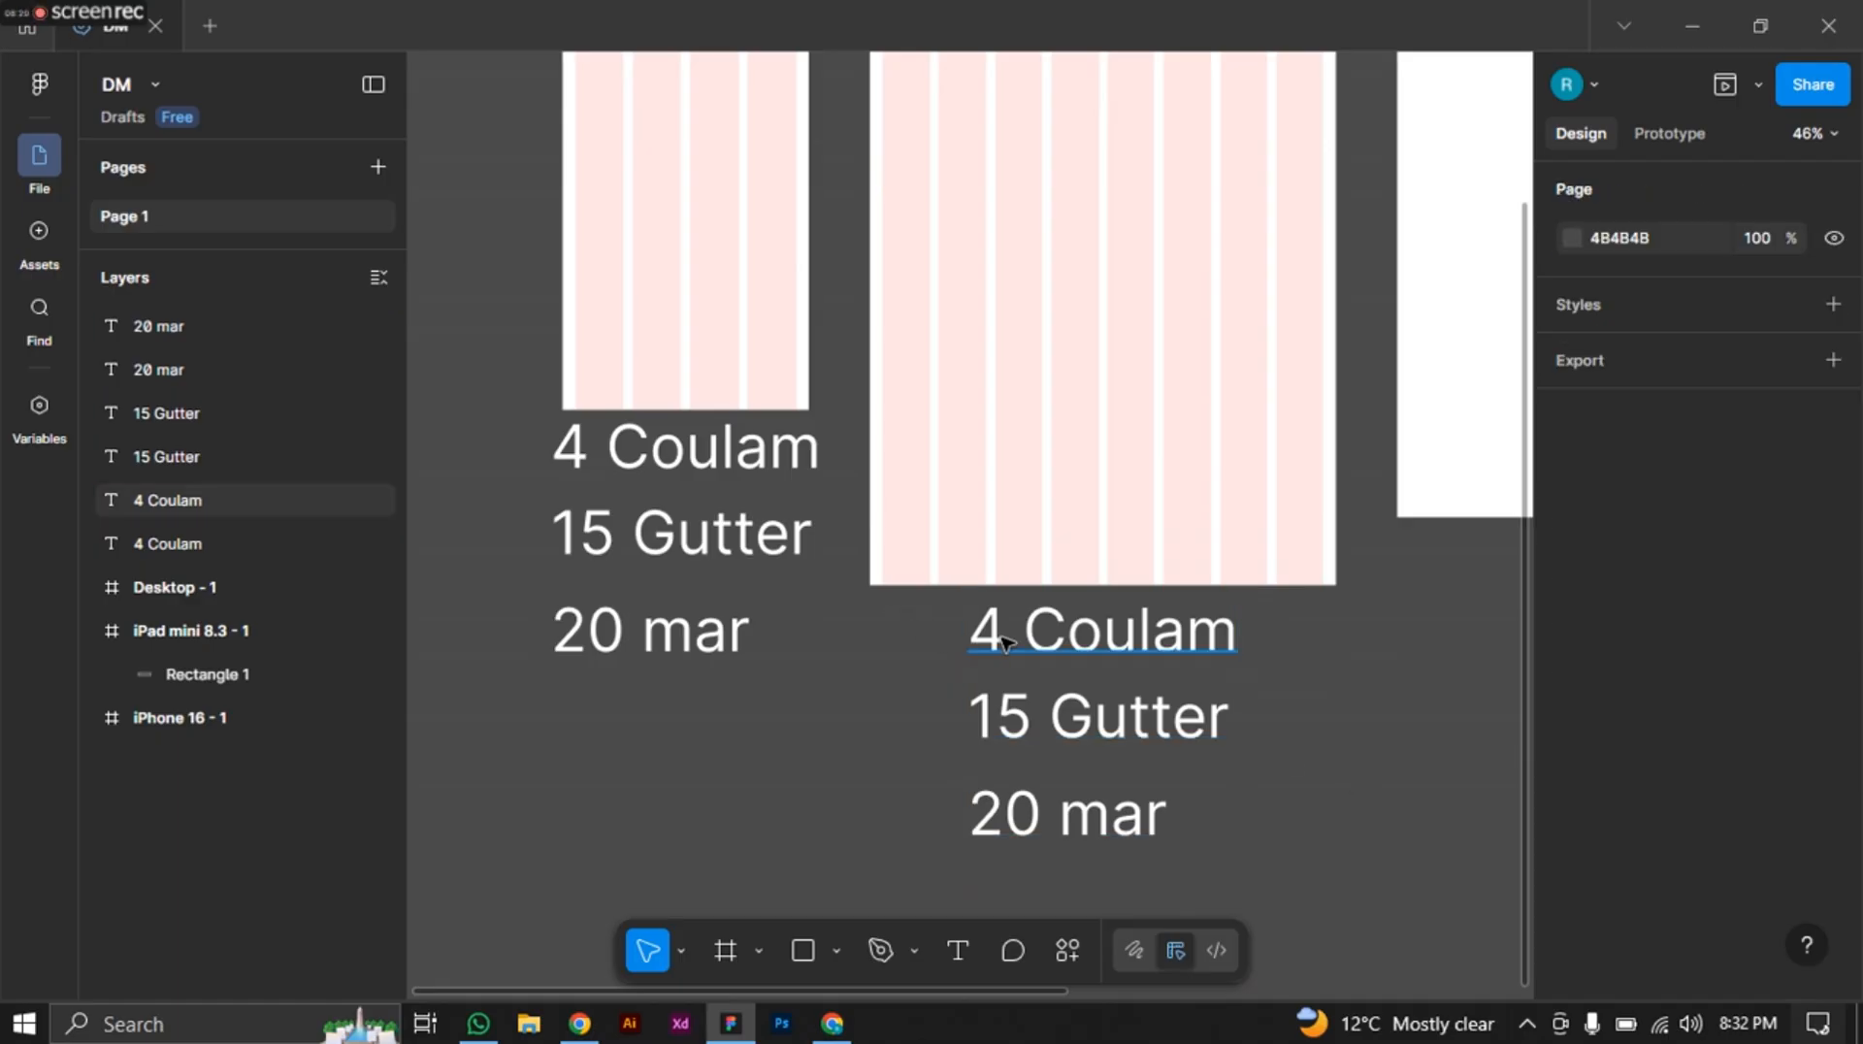
# Change the column label under the iPad frame to "8 Coulam".
pyautogui.doubleClick(1004, 642)
pyautogui.doubleClick(999, 631)
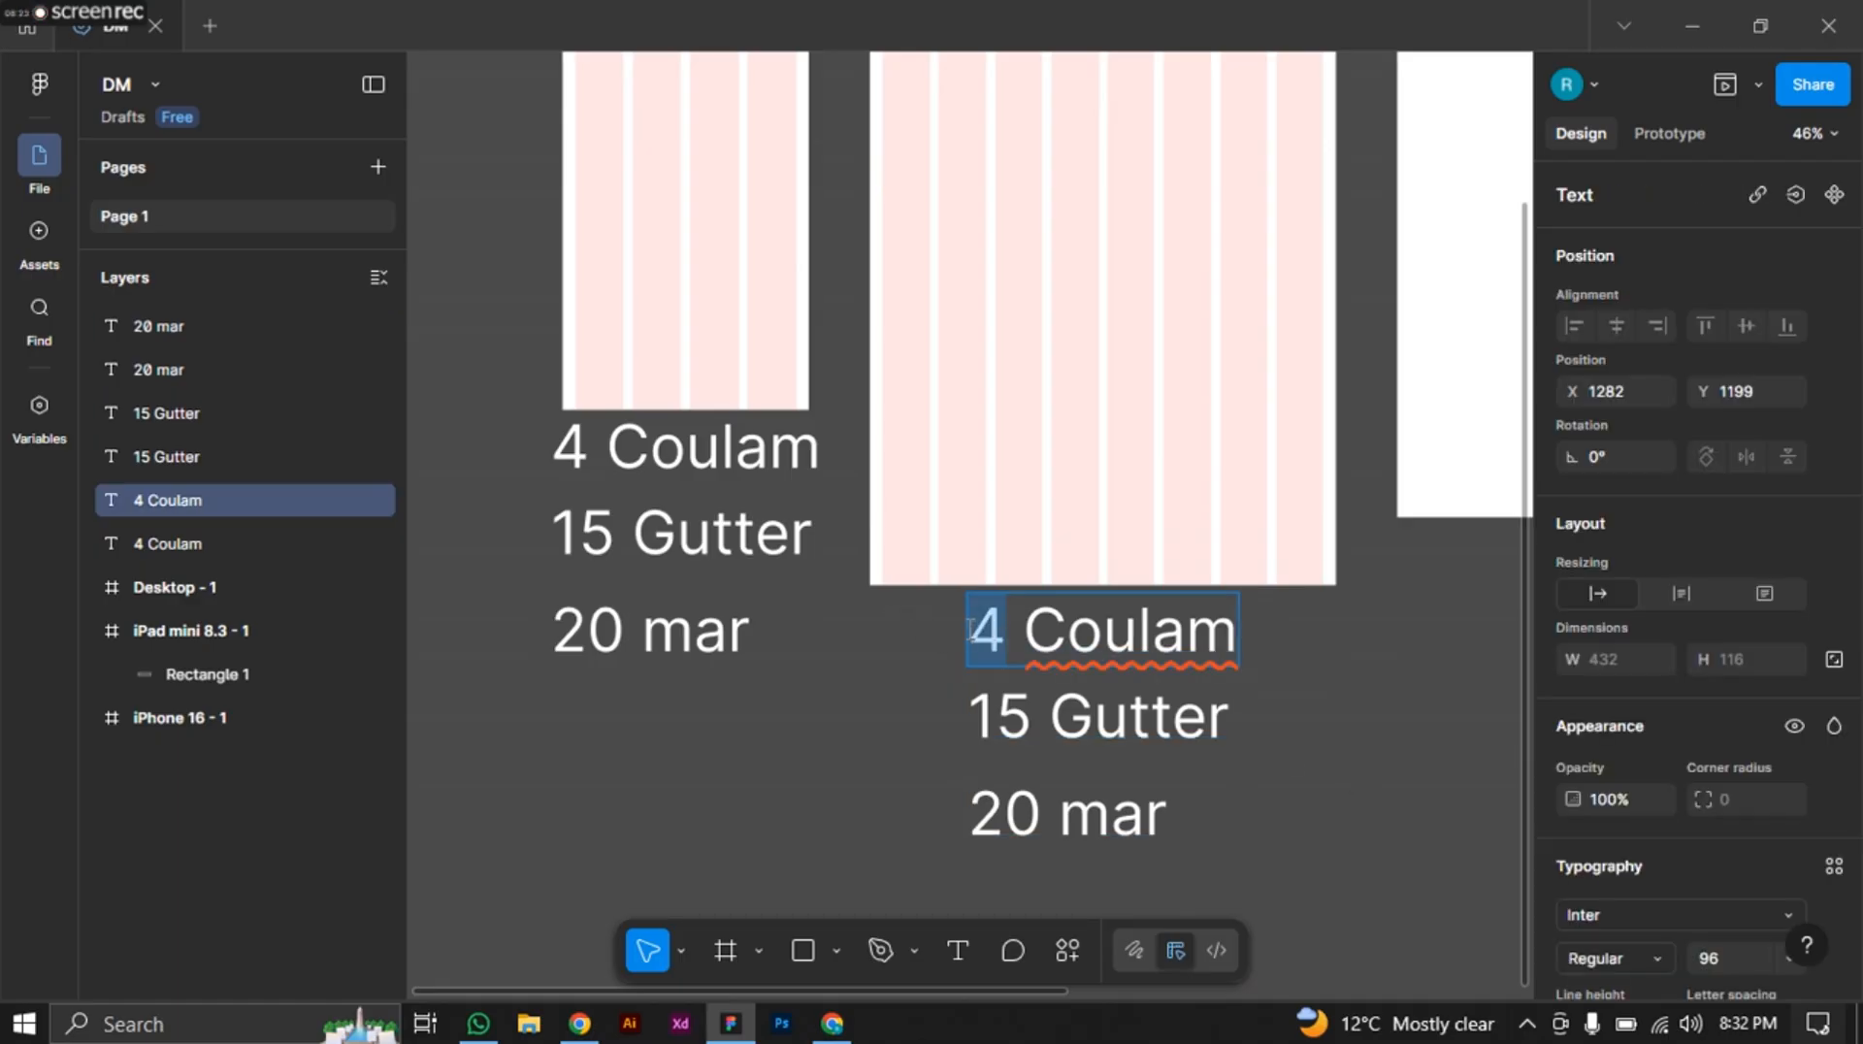
pyautogui.write('8')
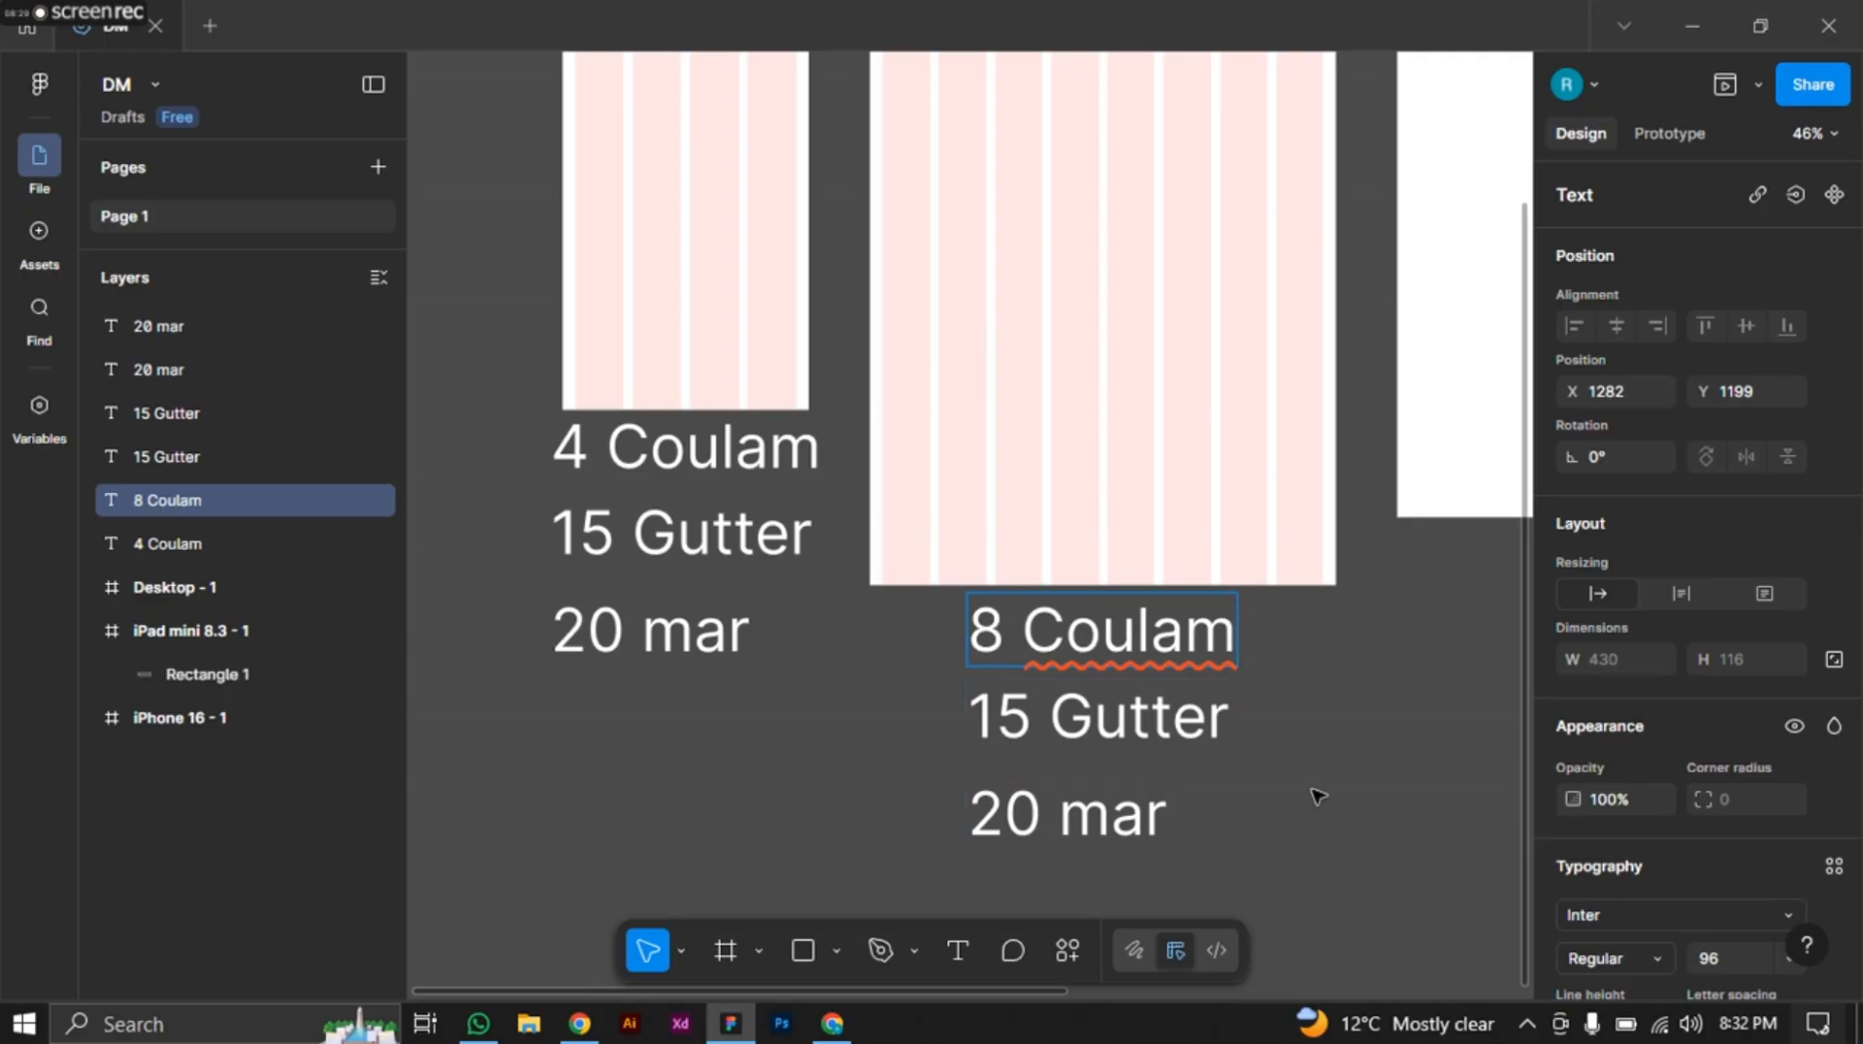
pyautogui.press('Escape')
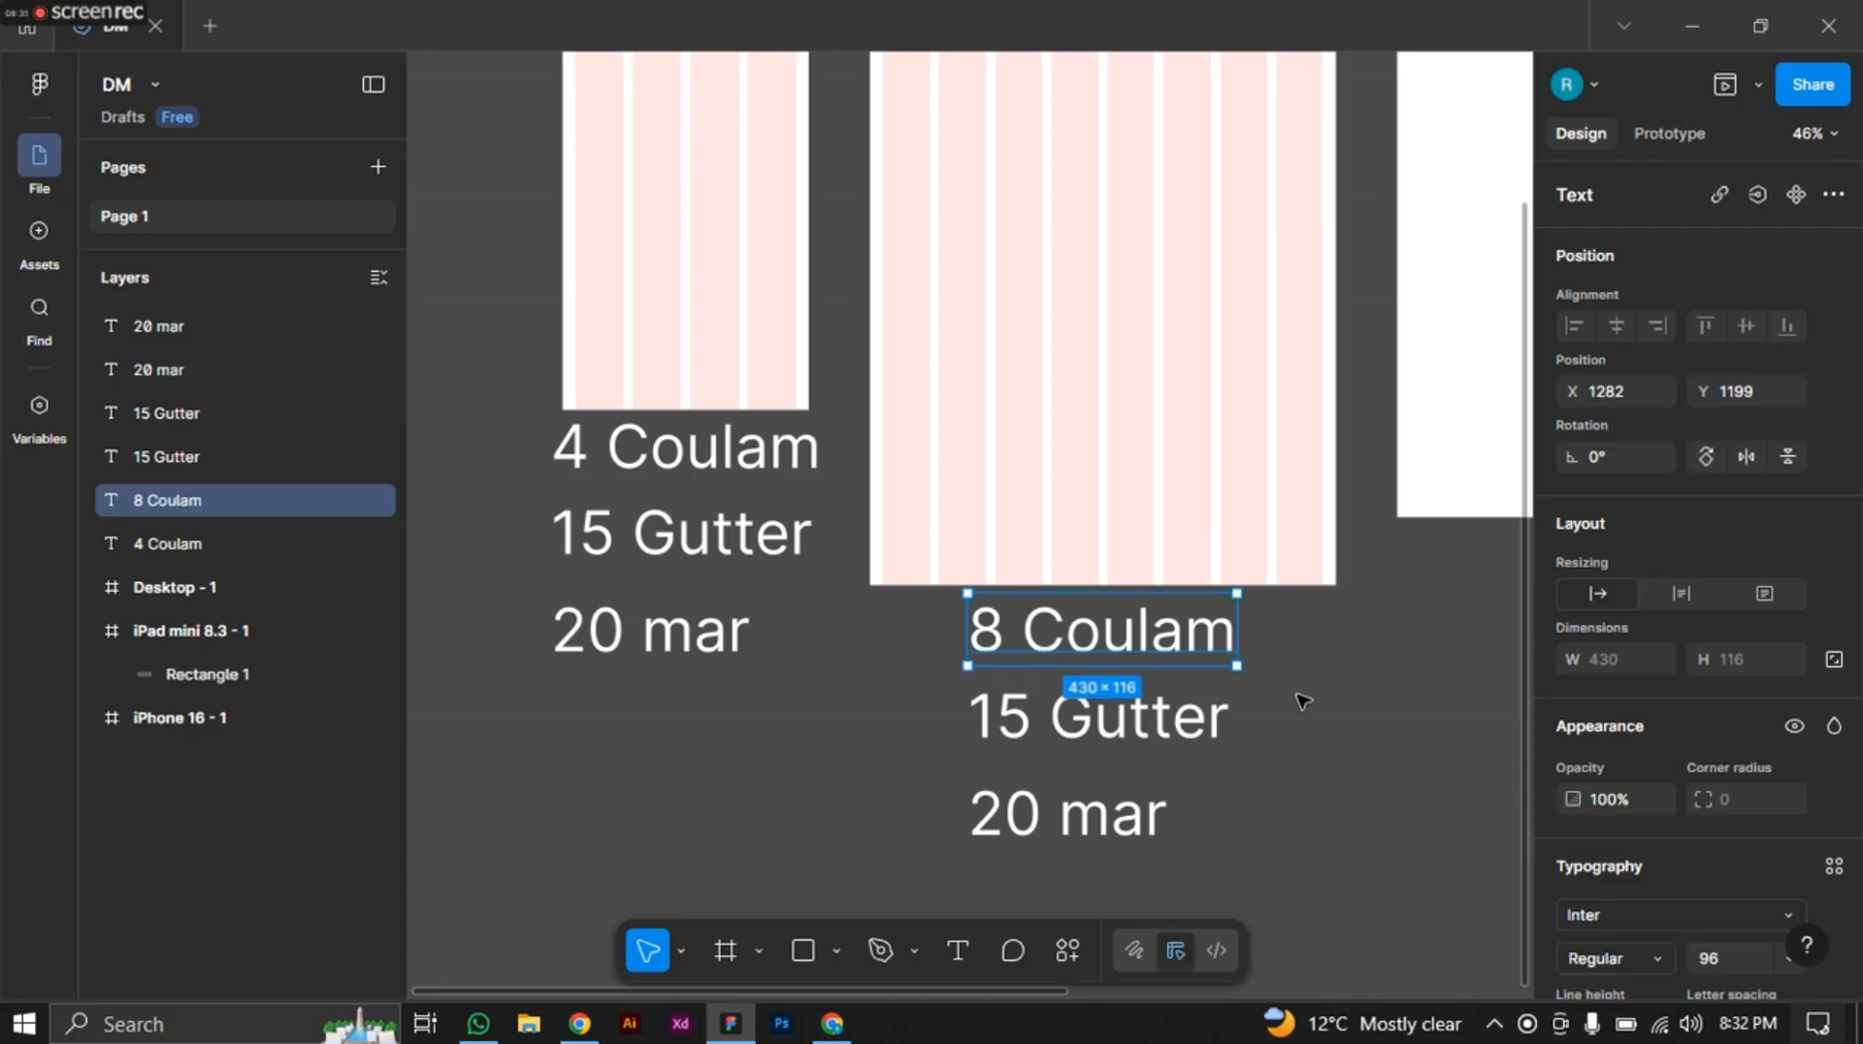
# Duplicate the iPad frame's three text labels and place the copies below the Desktop frame.
pyautogui.scroll(-1, 1398, 728)
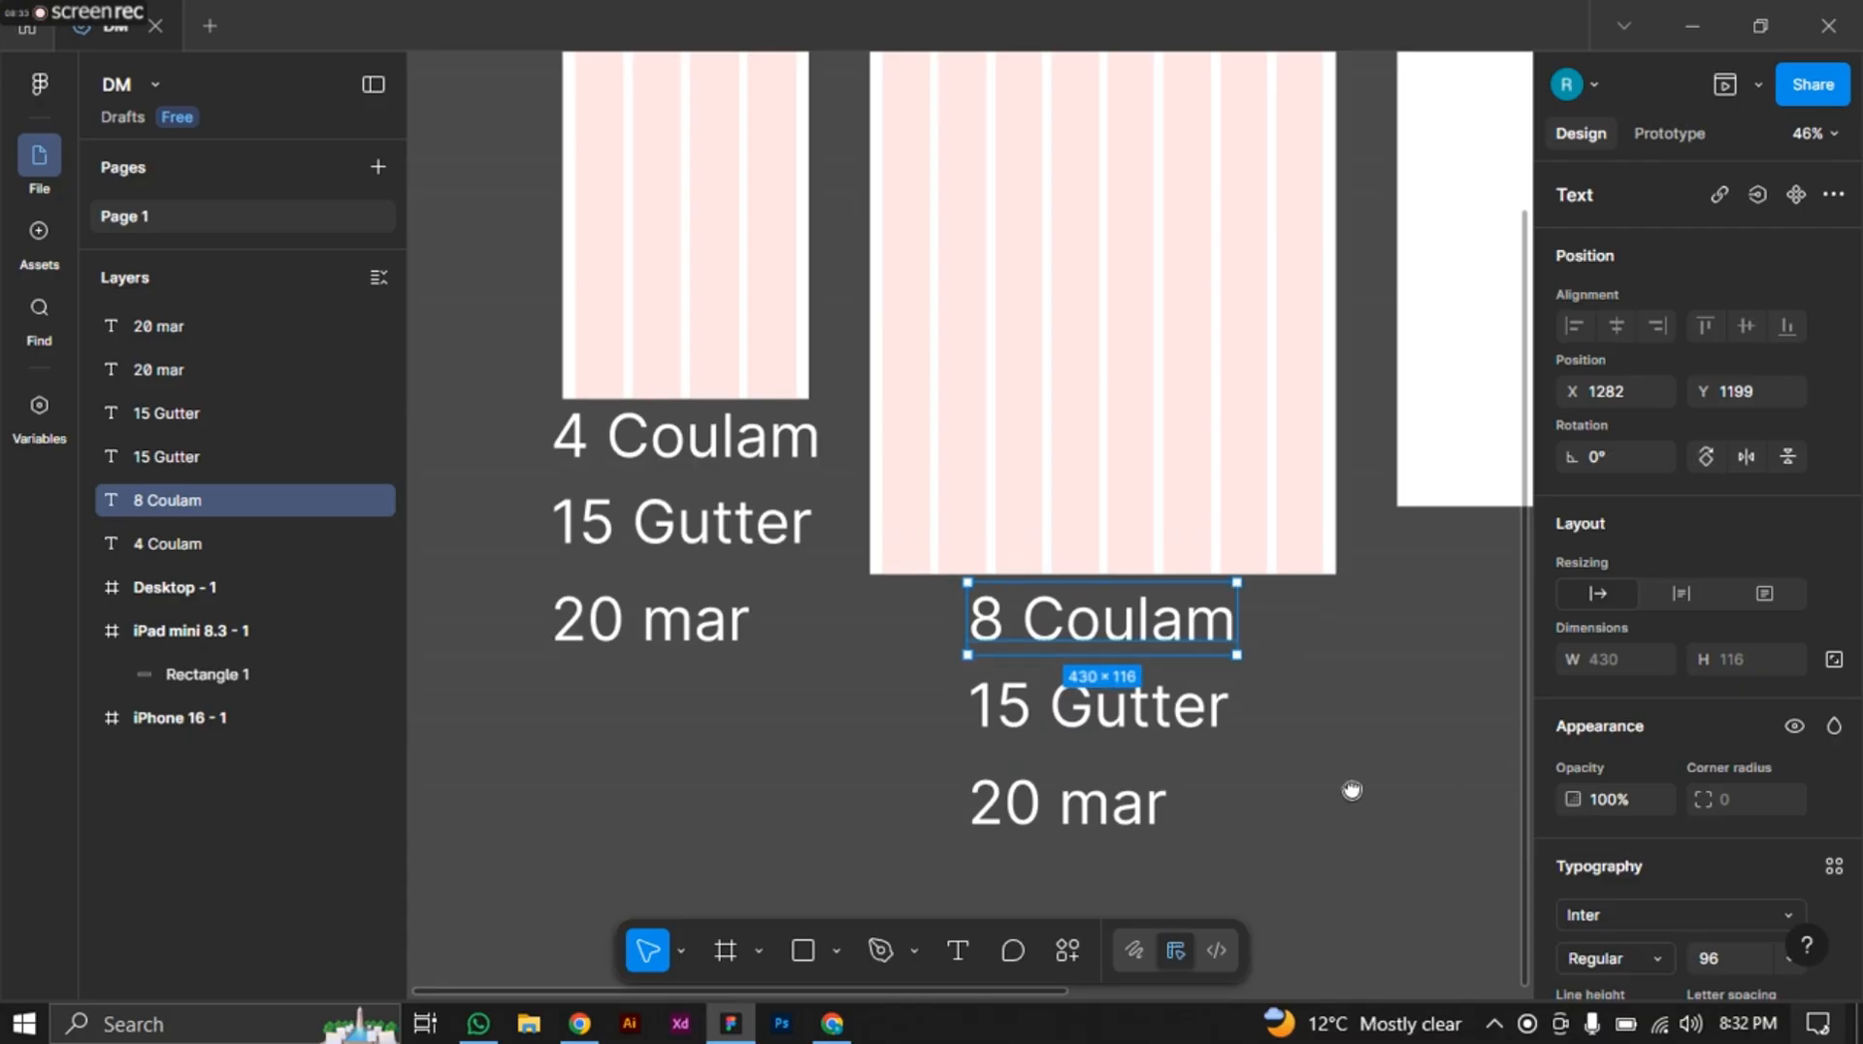
pyautogui.hscroll(5, 1352, 787)
pyautogui.click(774, 847)
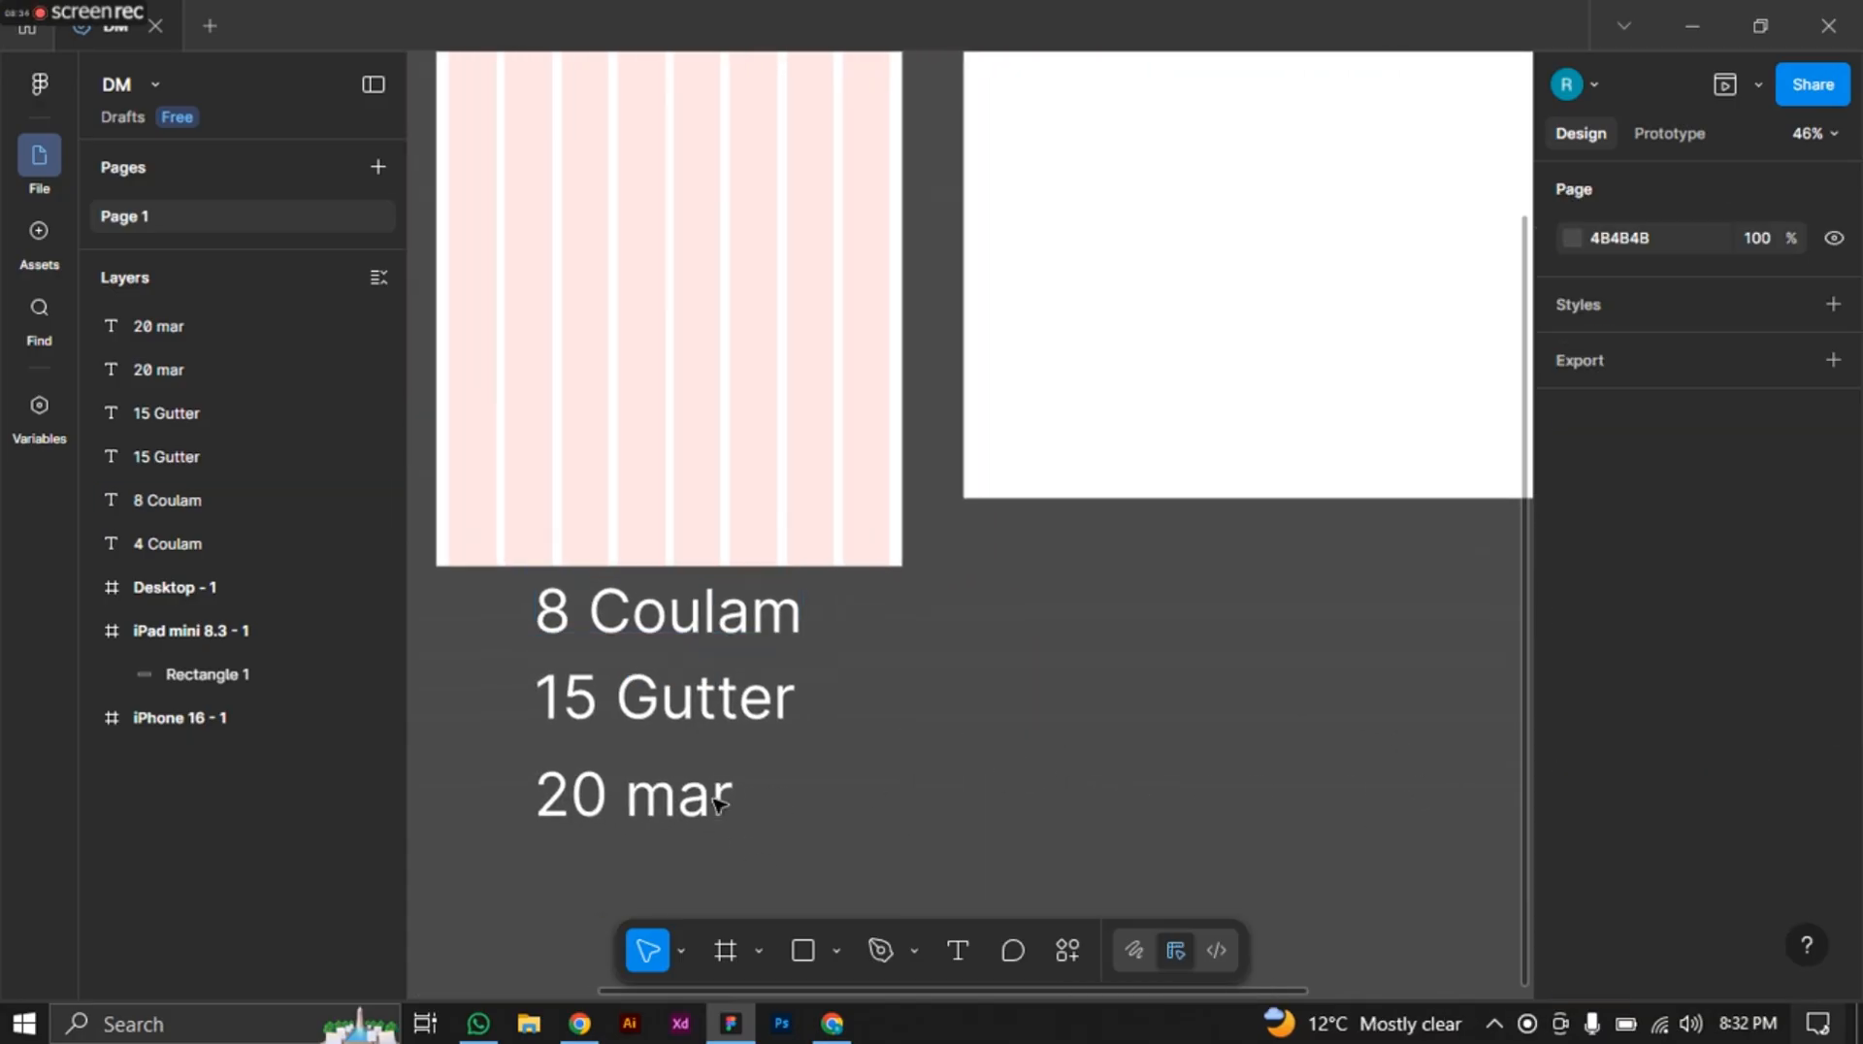
pyautogui.moveTo(763, 854); pyautogui.dragTo(689, 762)
pyautogui.moveTo(655, 626); pyautogui.dragTo(655, 625)
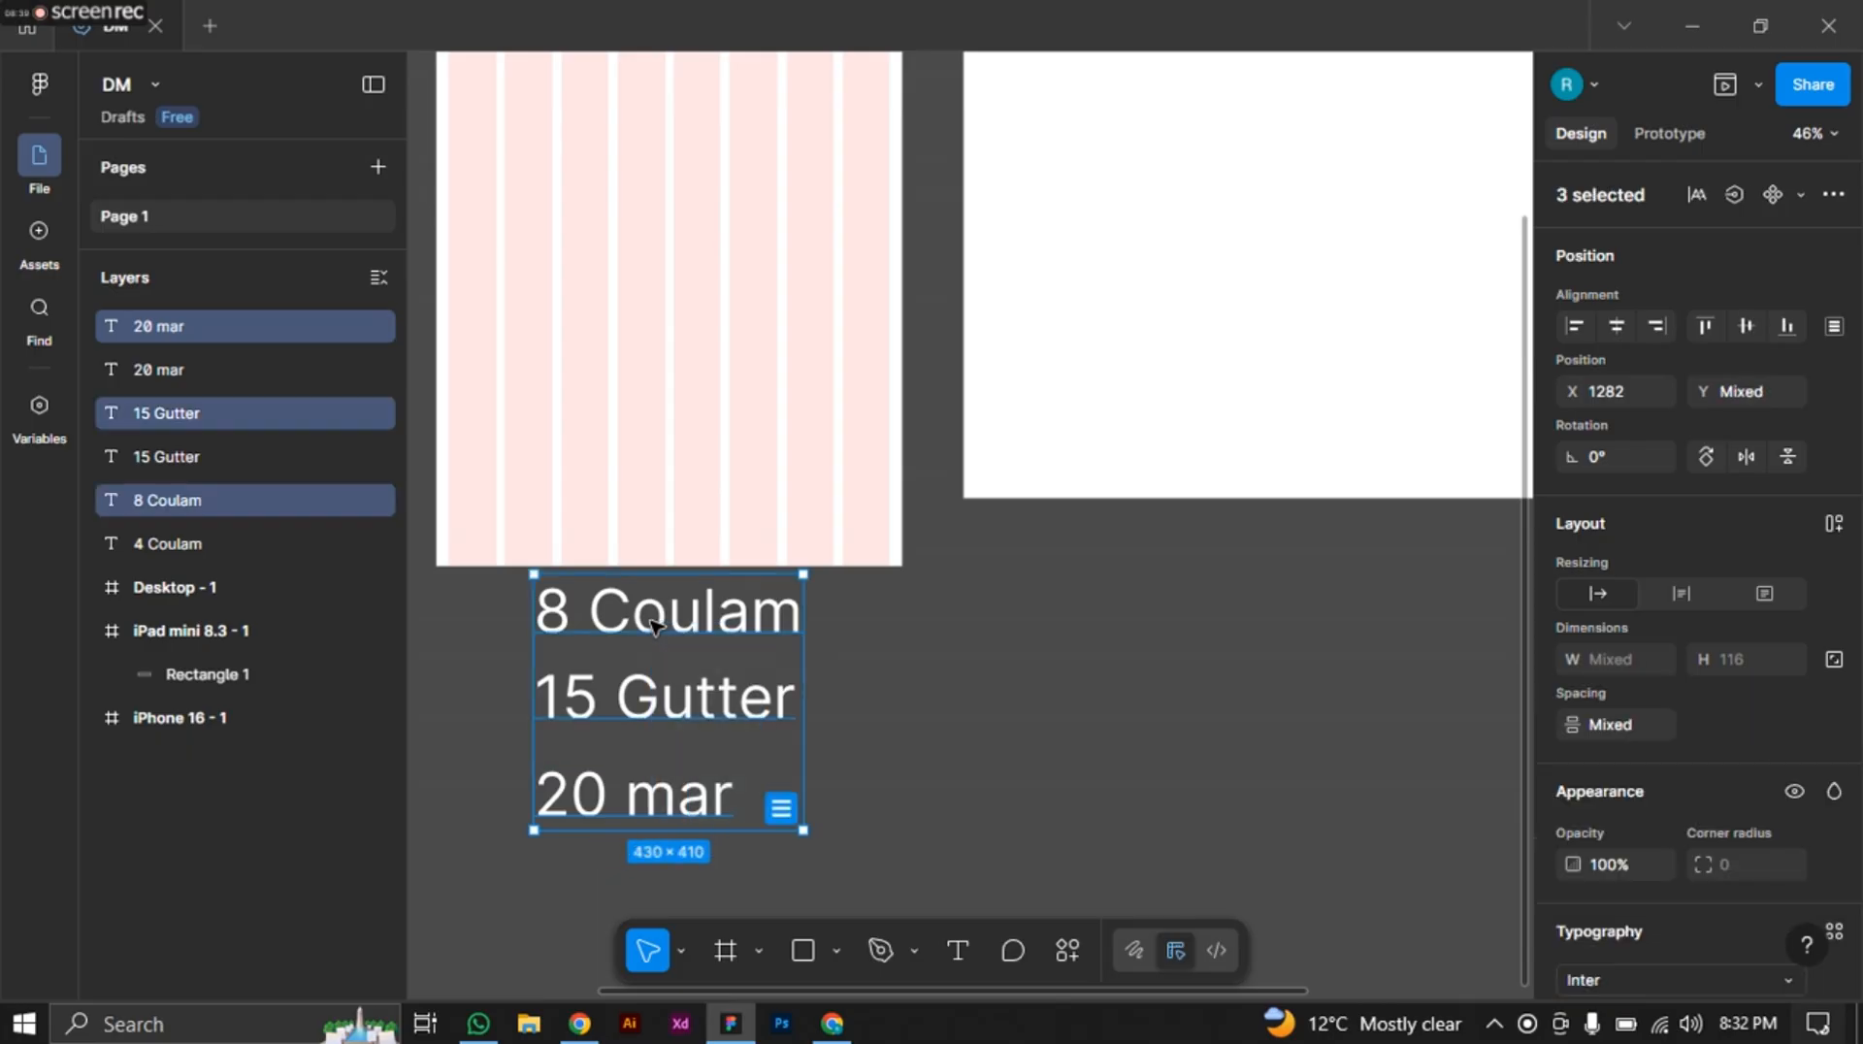
pyautogui.moveTo(608, 614); pyautogui.dragTo(1279, 568)
pyautogui.hscroll(5, 1077, 699)
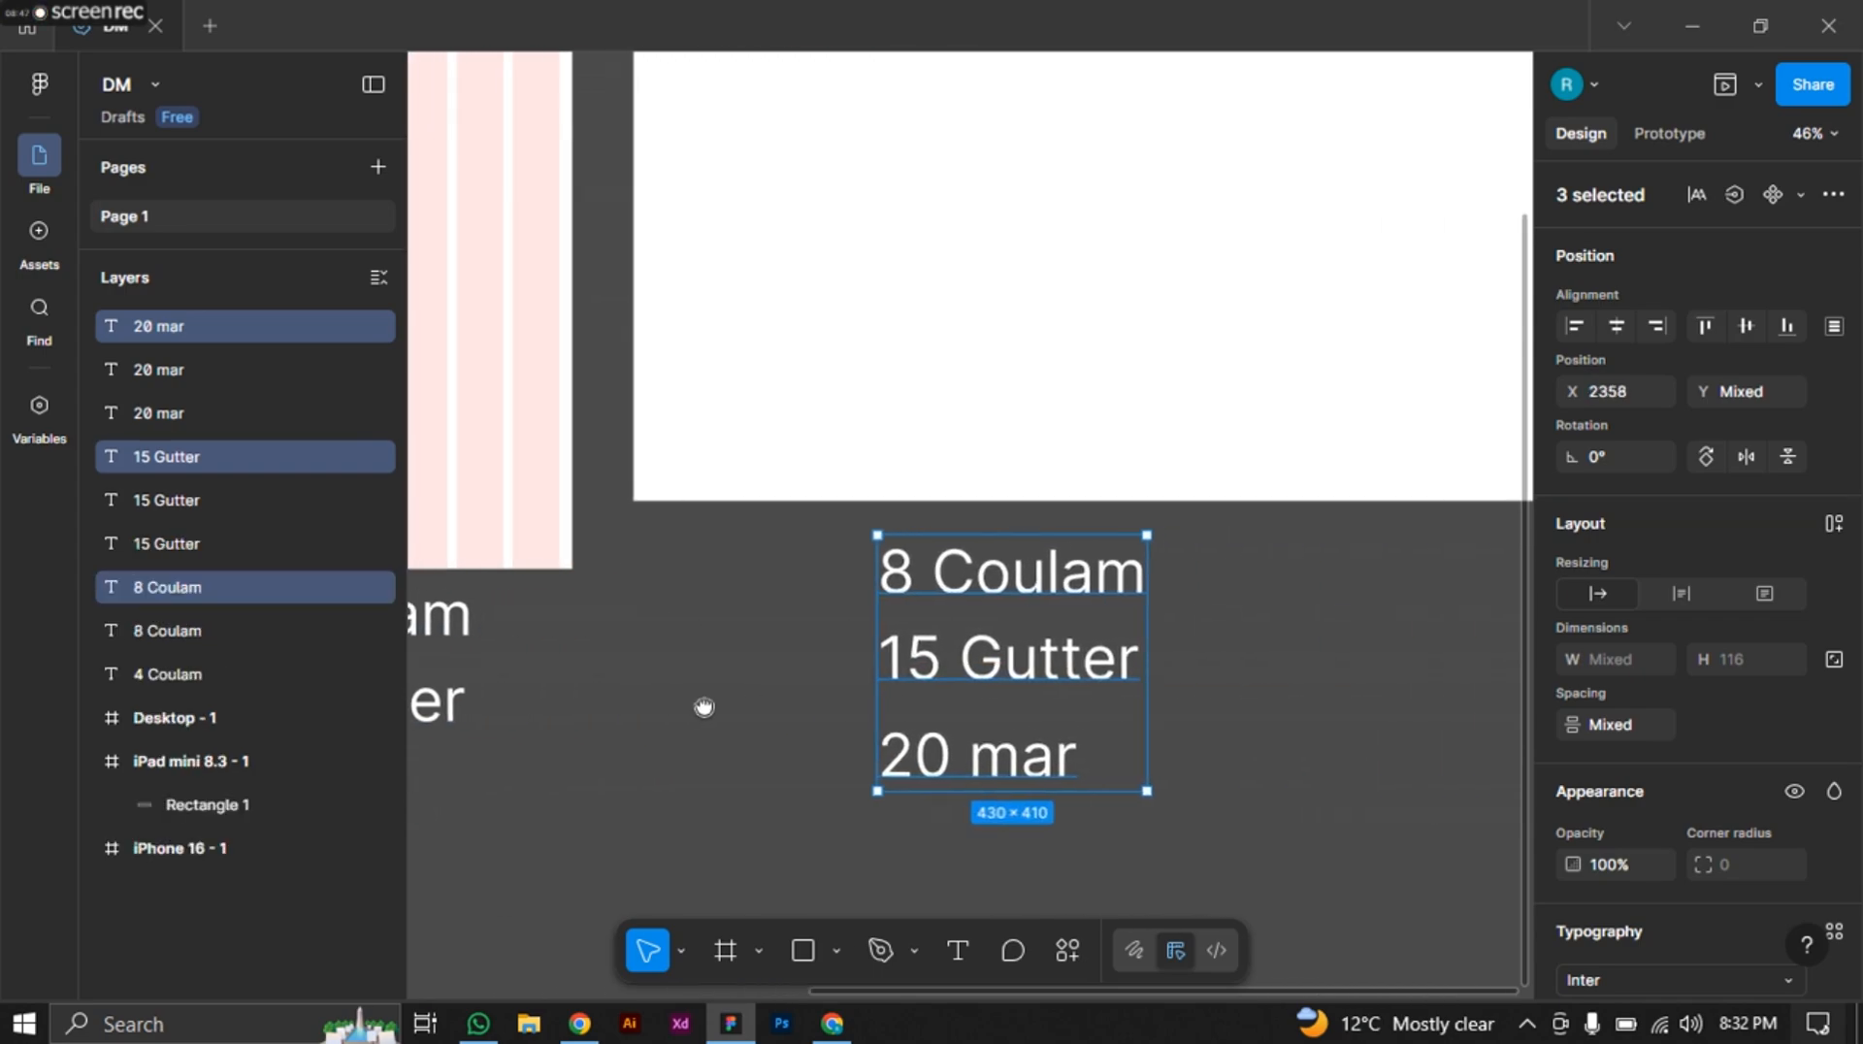
pyautogui.click(1285, 679)
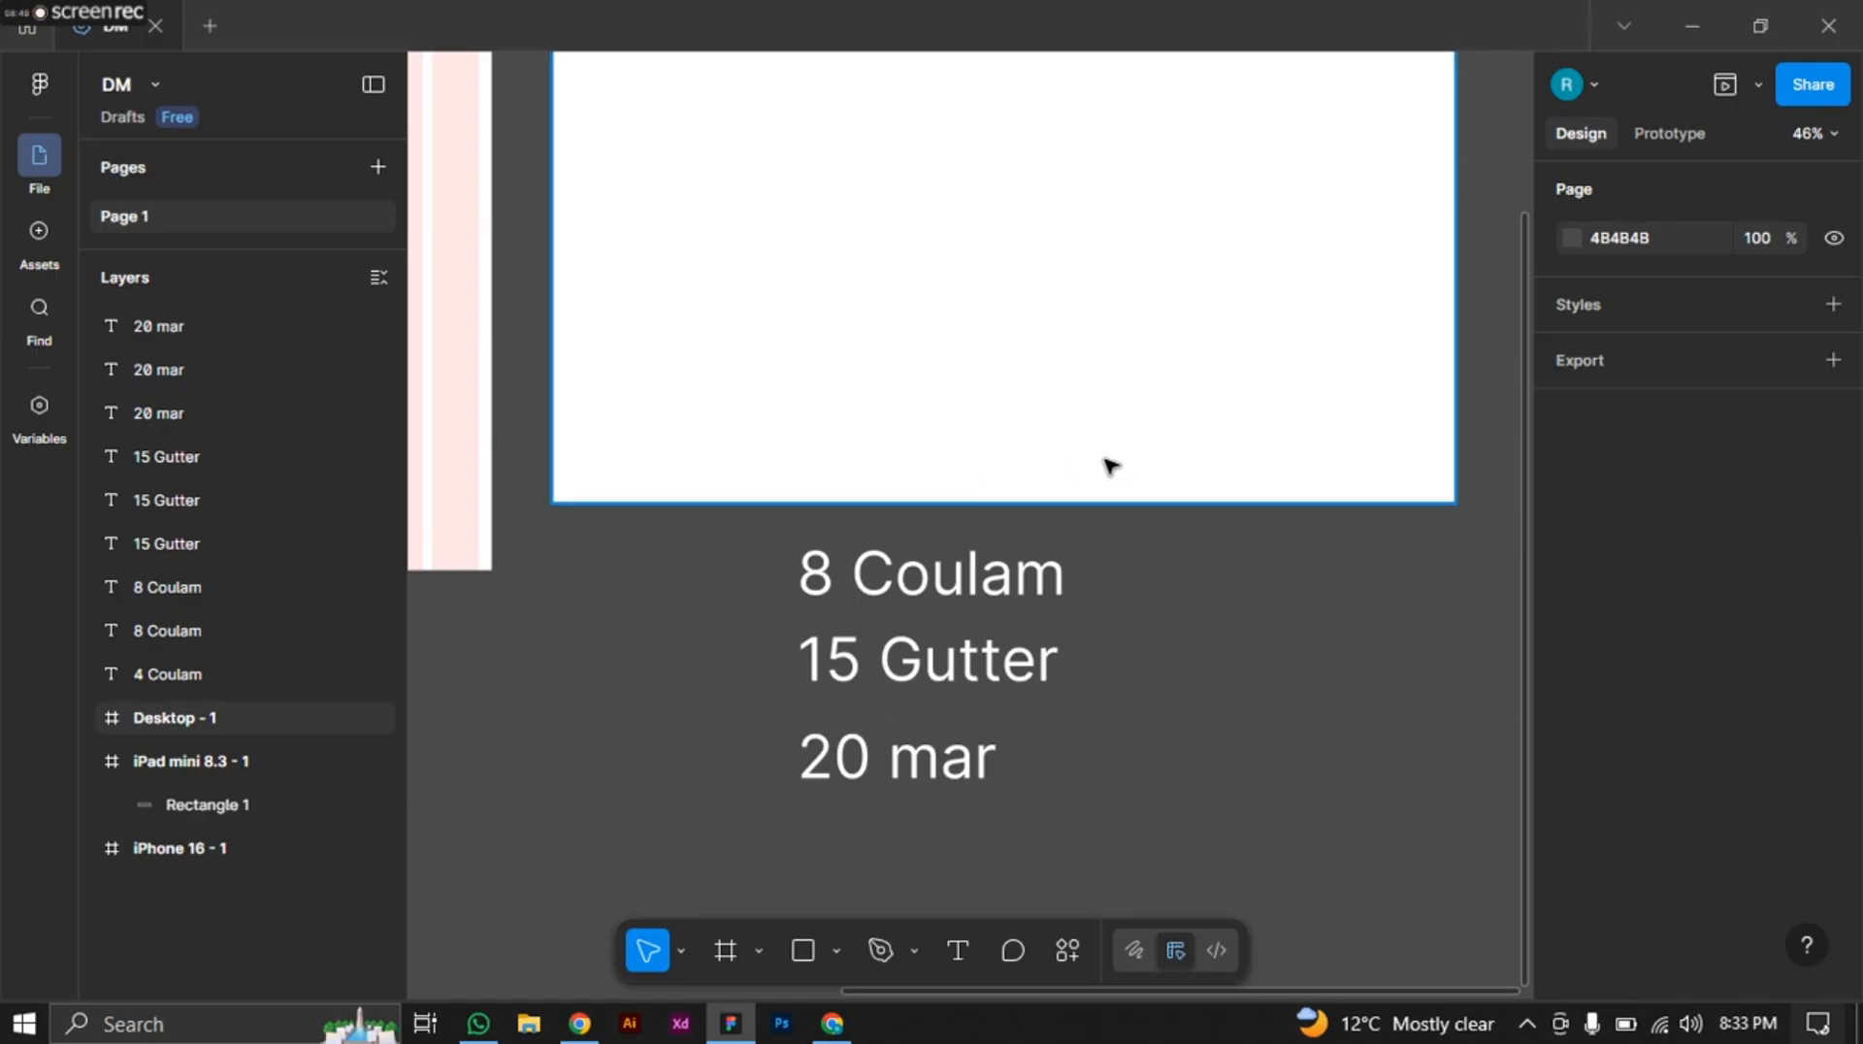
# Add a layout guide to the Desktop frame and switch it from Grid to Columns.
pyautogui.scroll(3, 1155, 432)
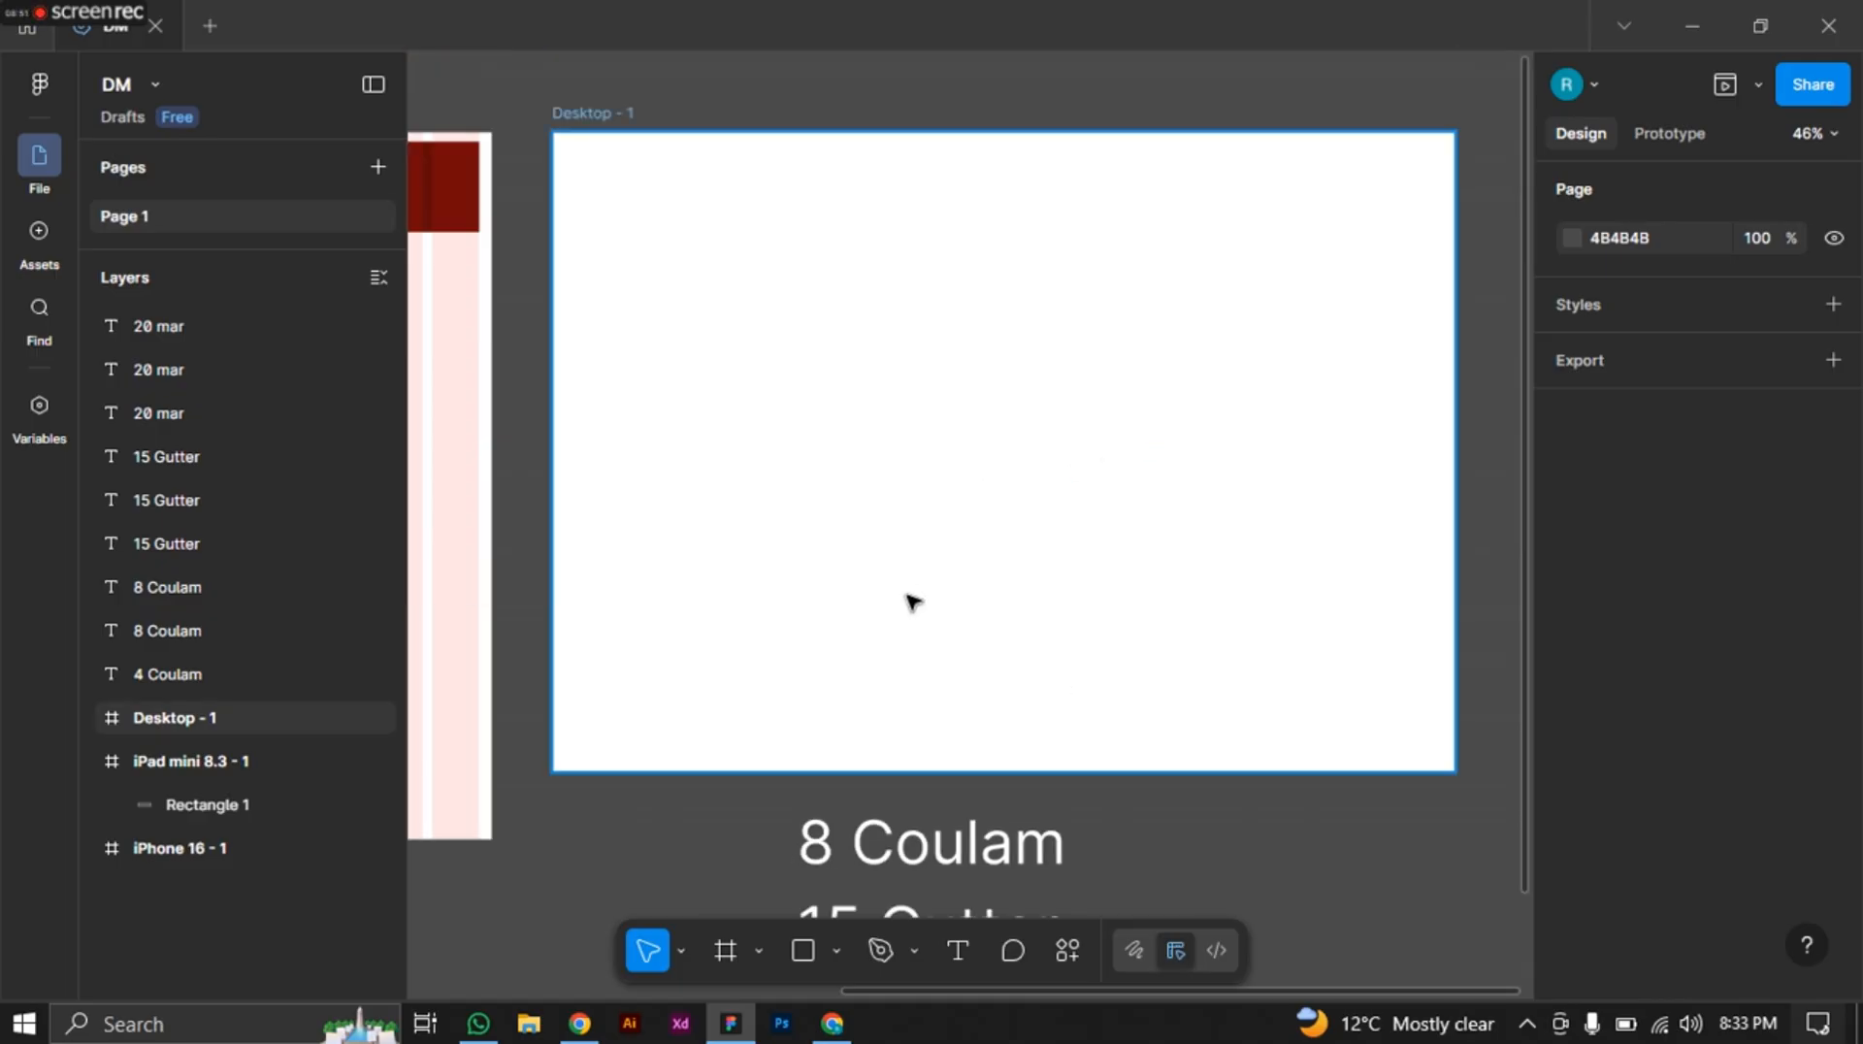
pyautogui.scroll(-3, 906, 599)
pyautogui.scroll(1, 898, 544)
pyautogui.click(748, 411)
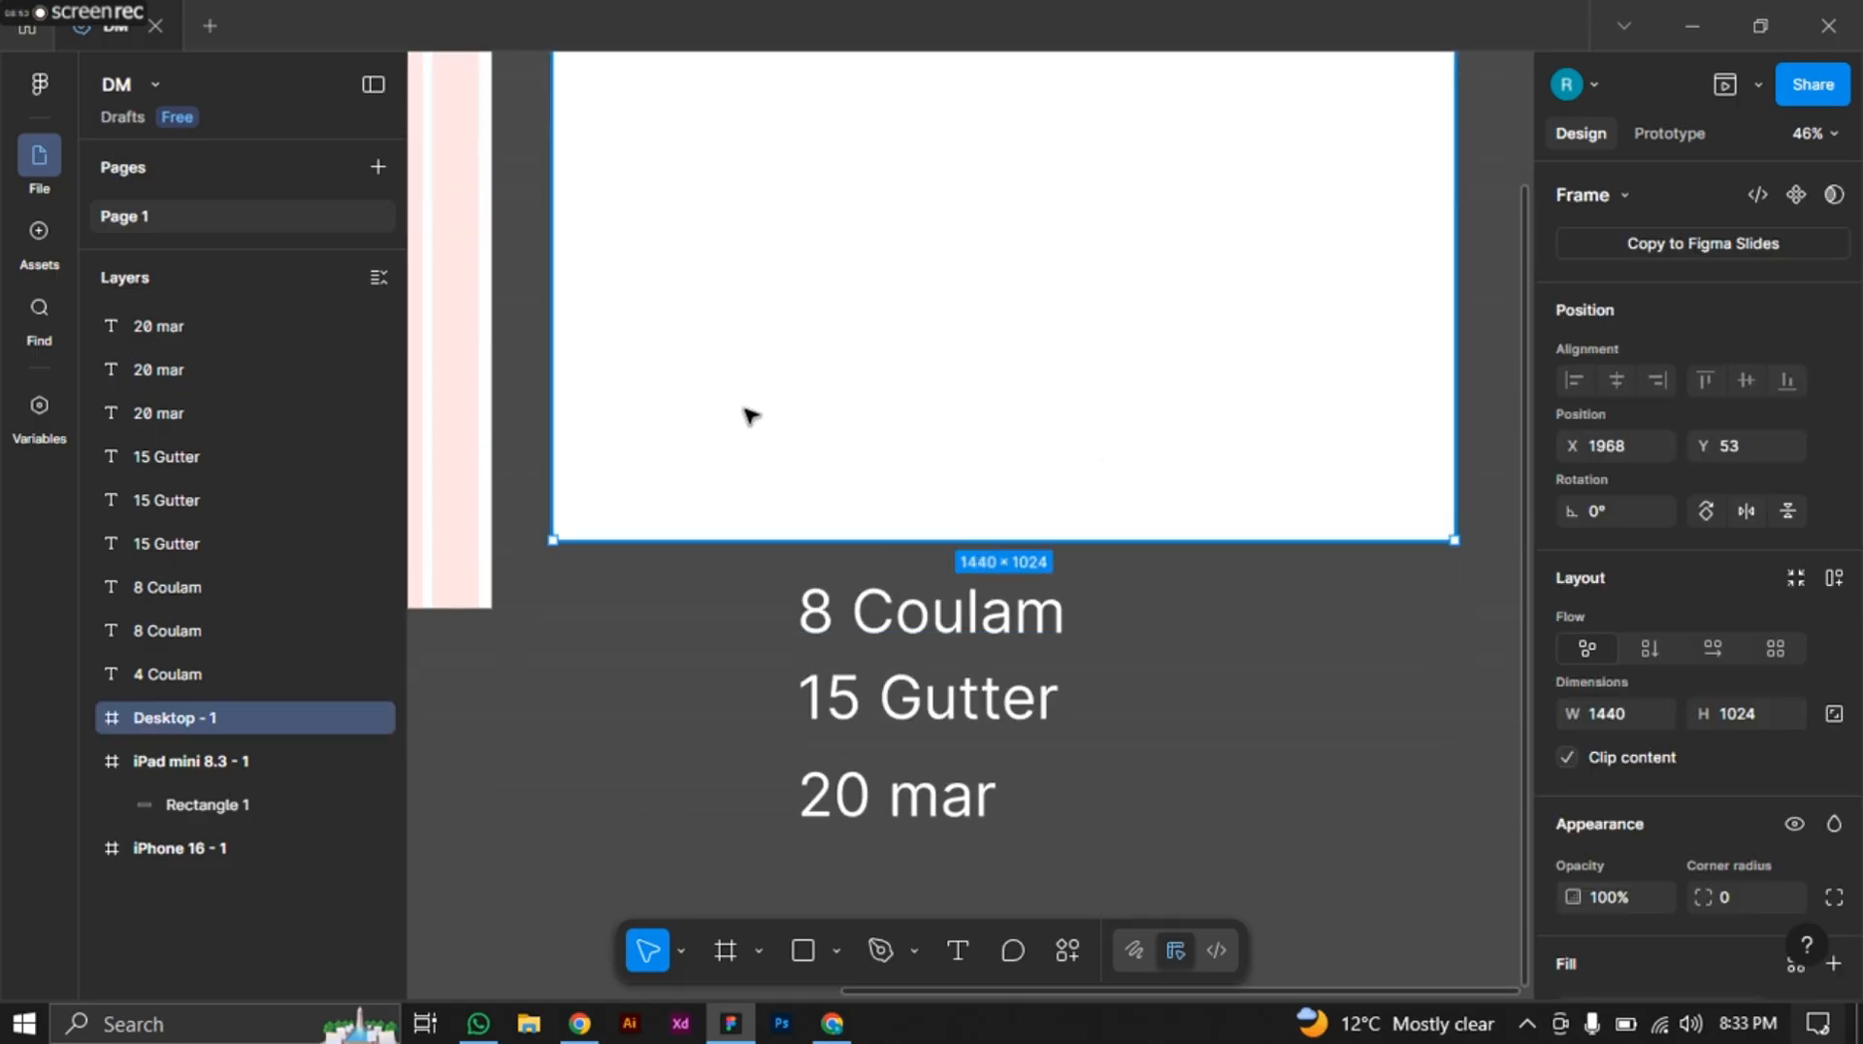
pyautogui.scroll(1, 763, 392)
pyautogui.scroll(3, 763, 392)
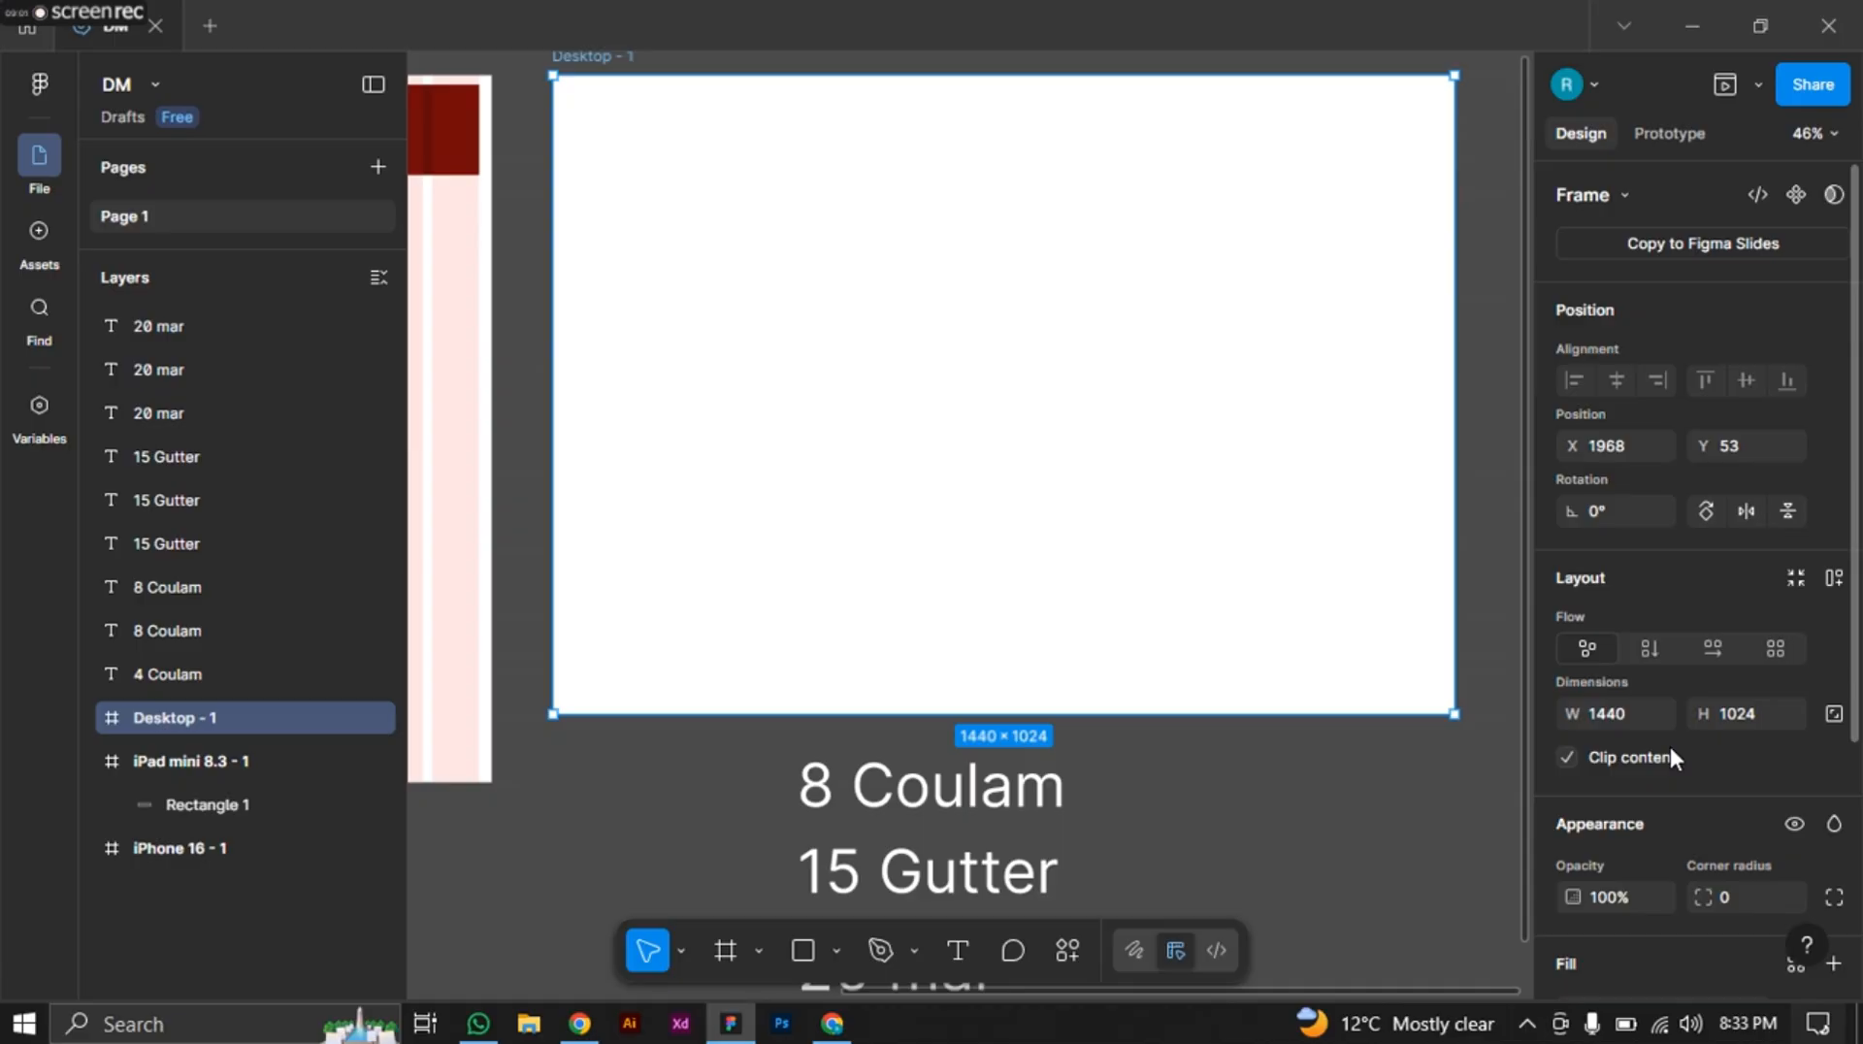
pyautogui.scroll(-5, 1670, 750)
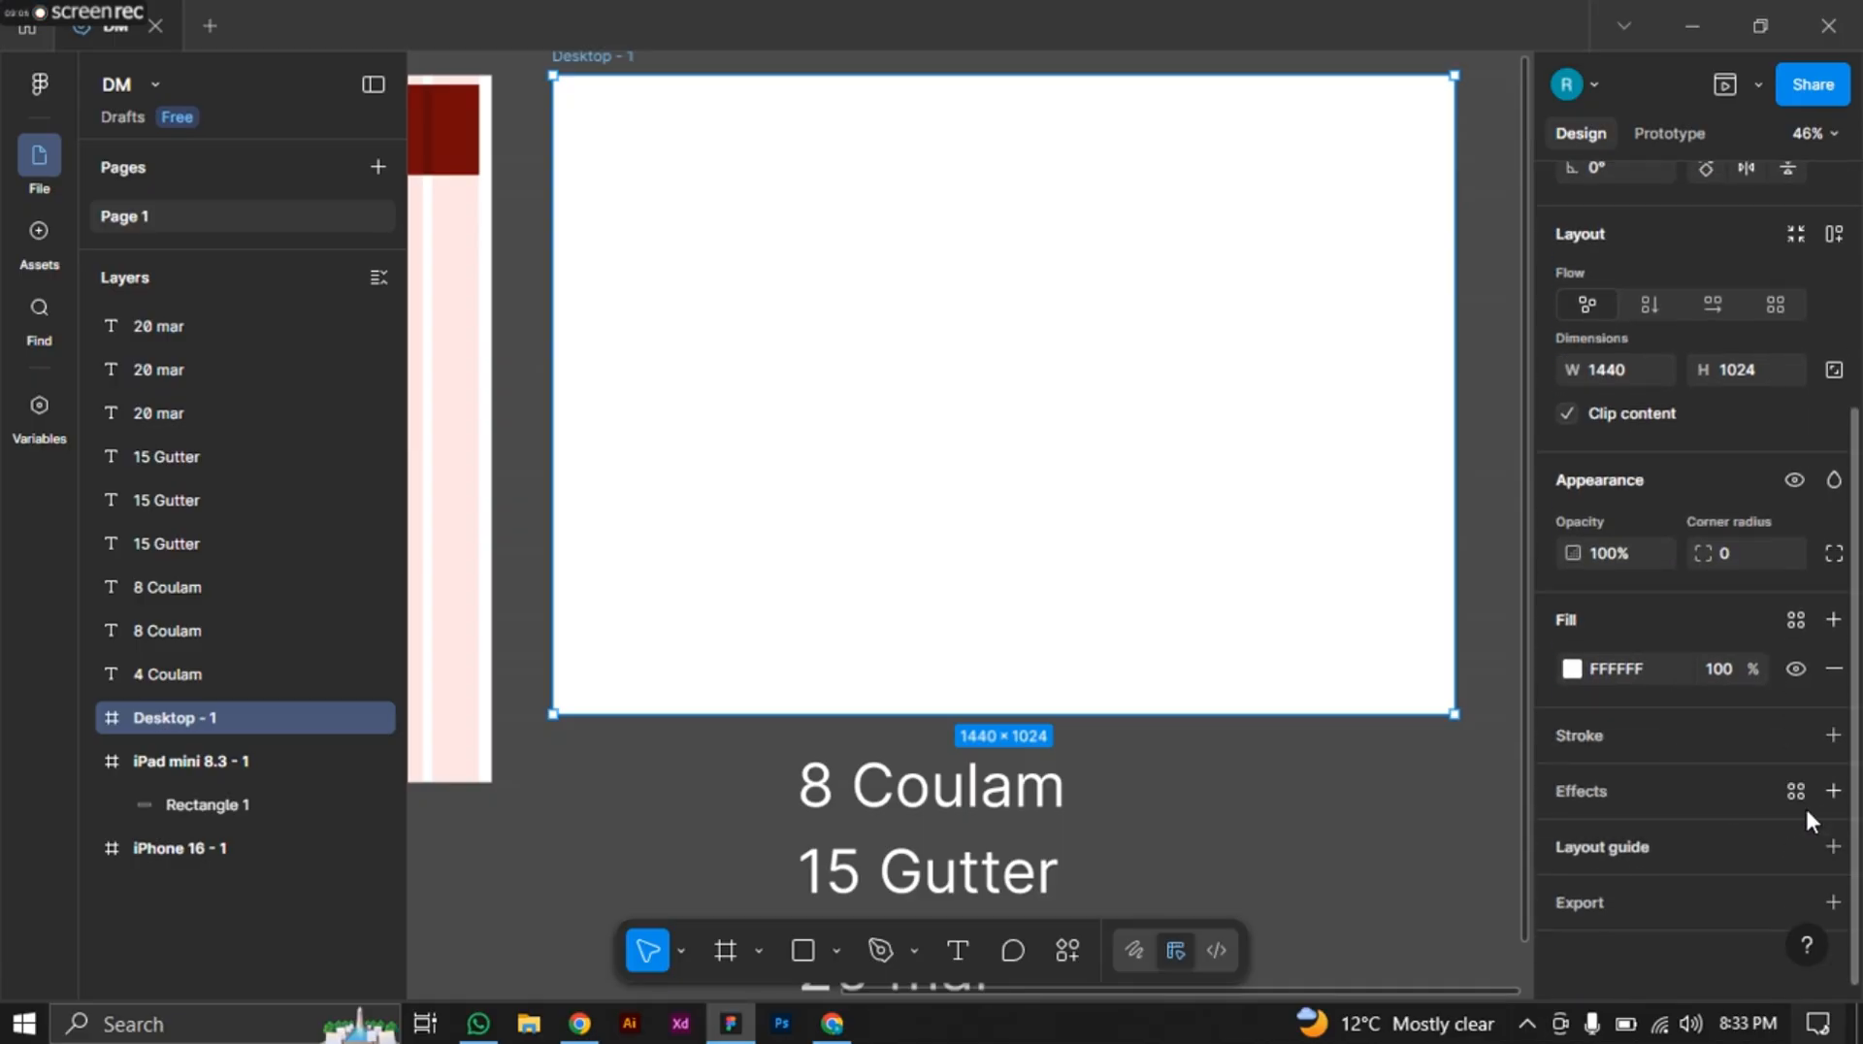
pyautogui.click(1687, 846)
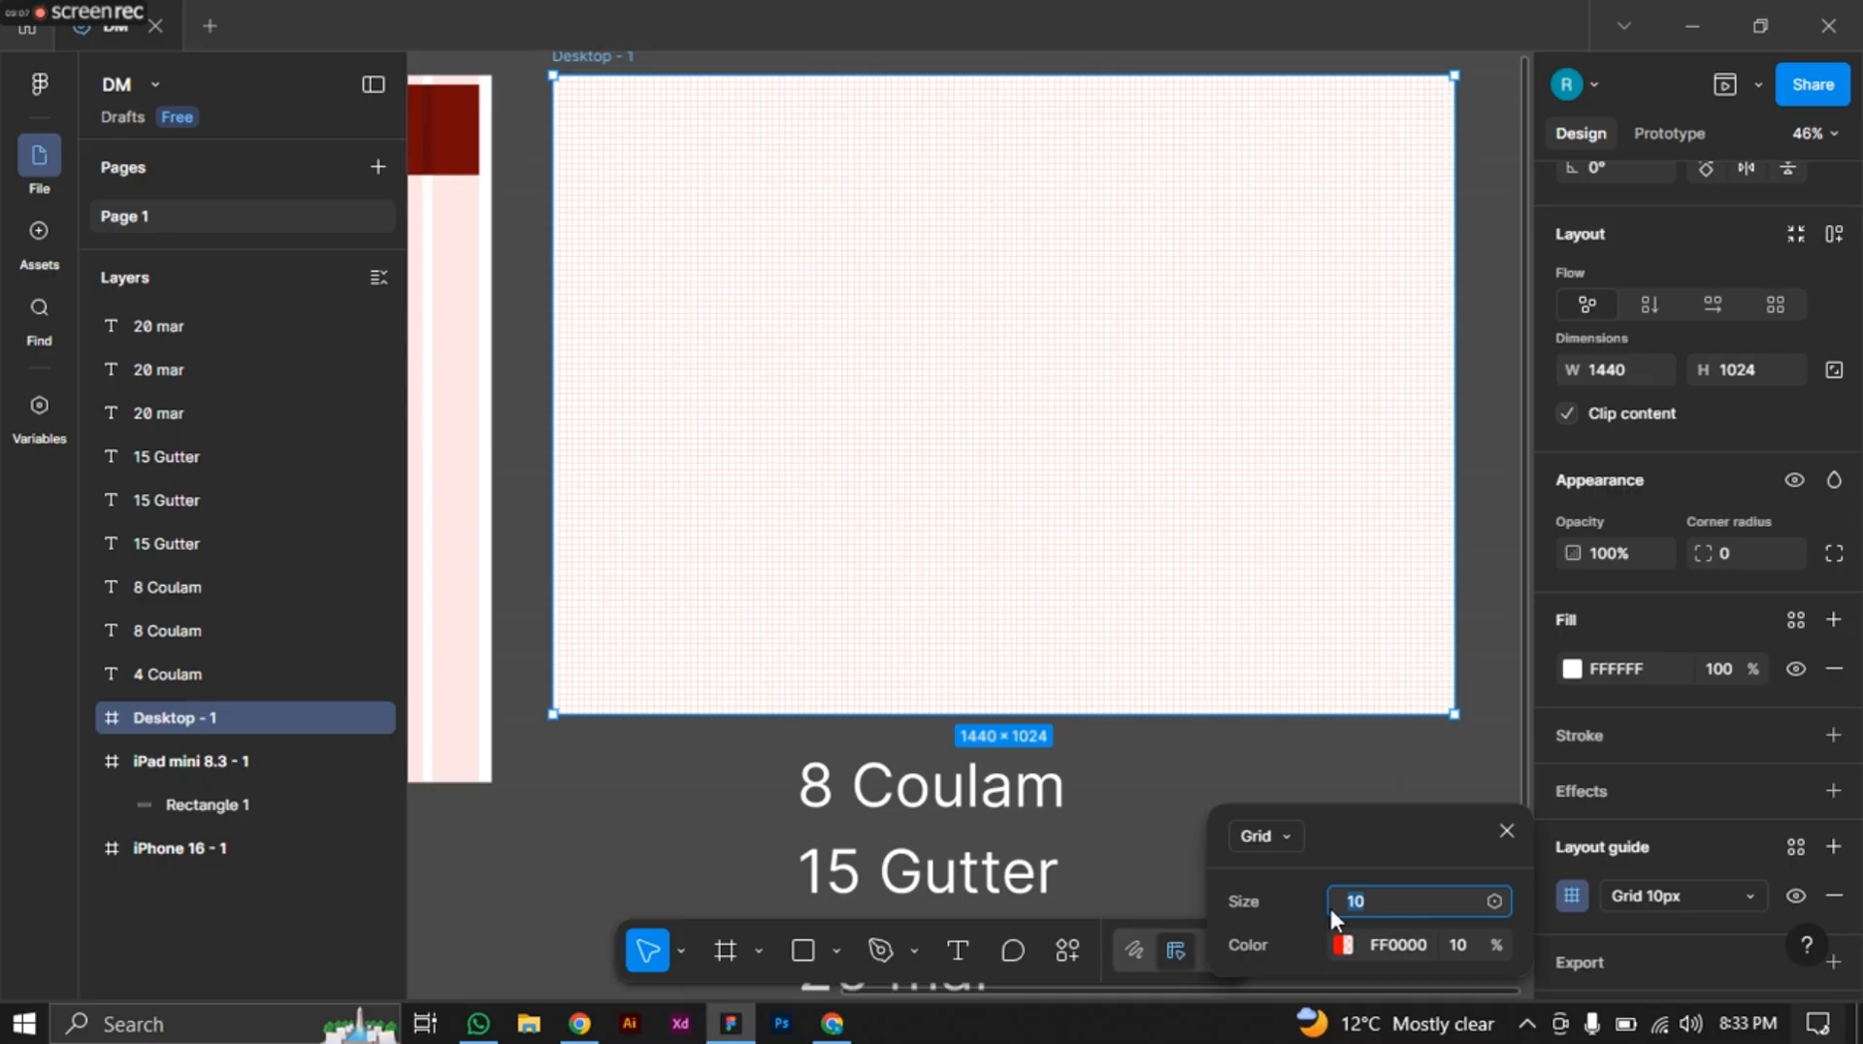
pyautogui.click(1622, 896)
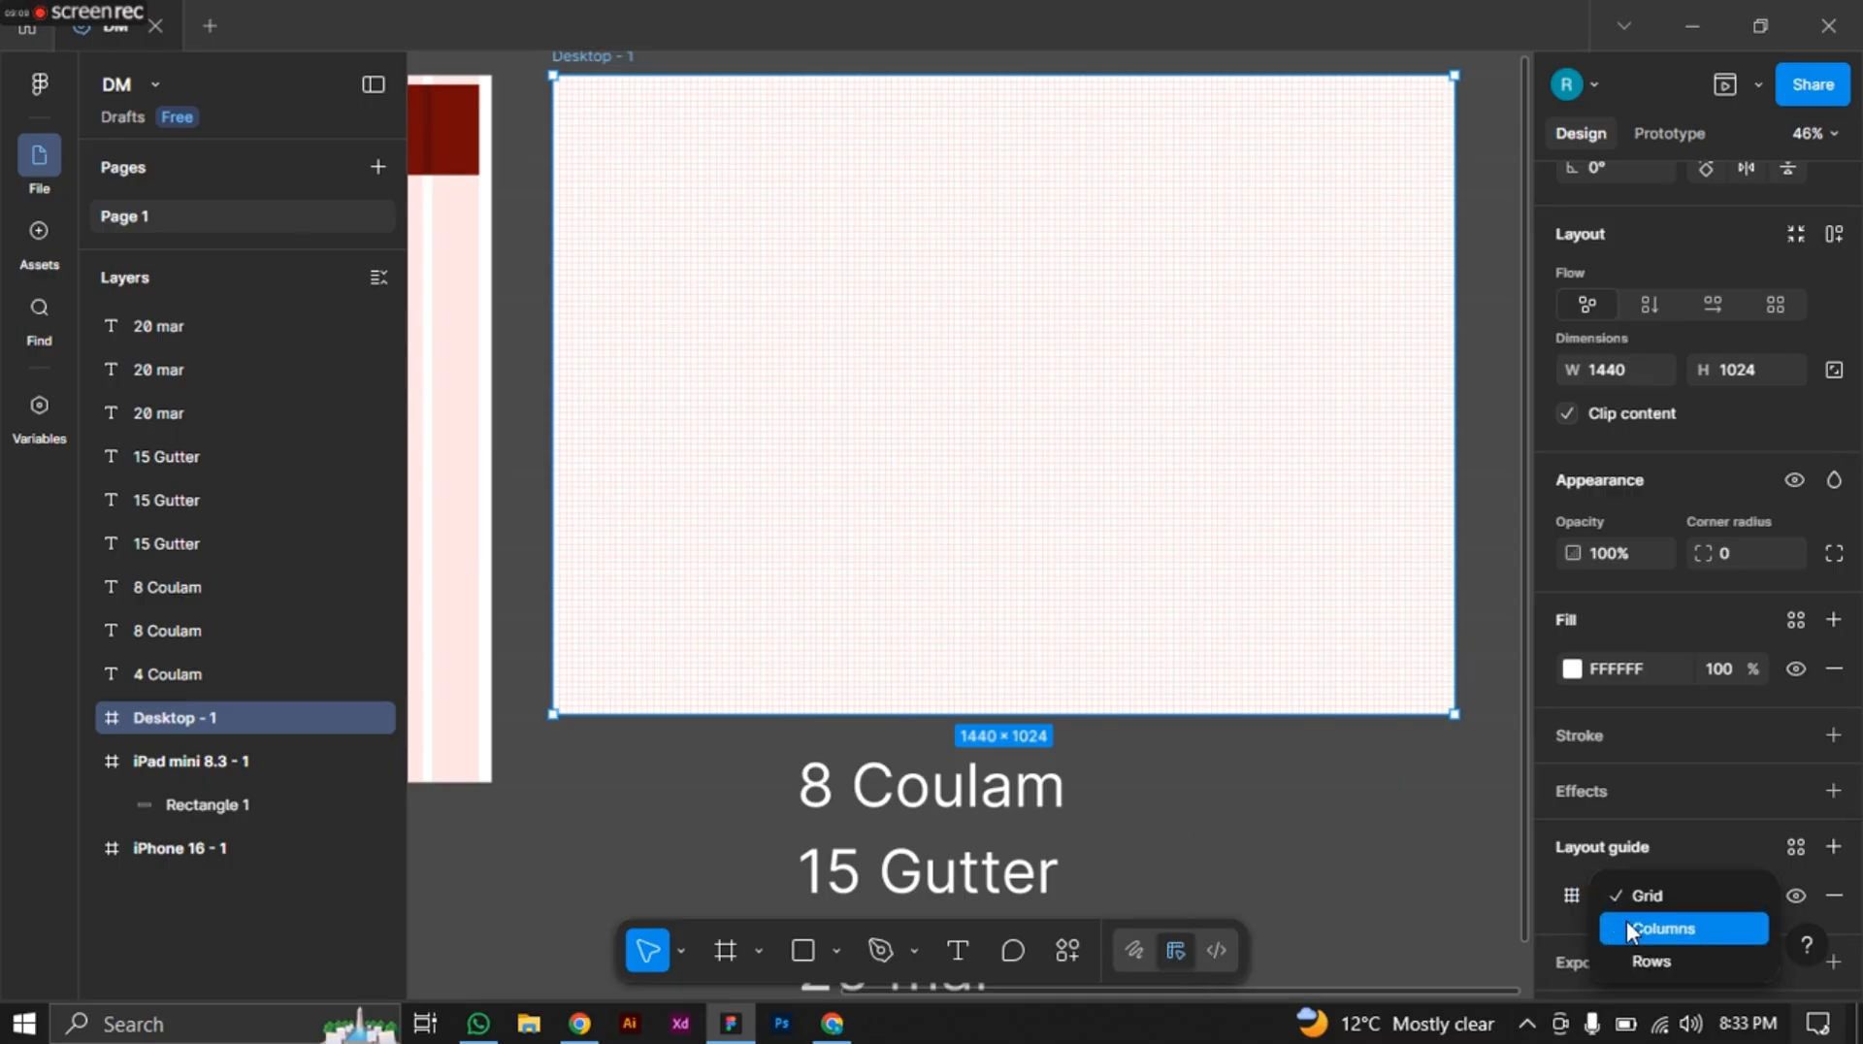
pyautogui.click(1627, 922)
# Set the Desktop frame's column guide to a count of 12, a margin of 20 and a gutter of 15.
pyautogui.click(1570, 894)
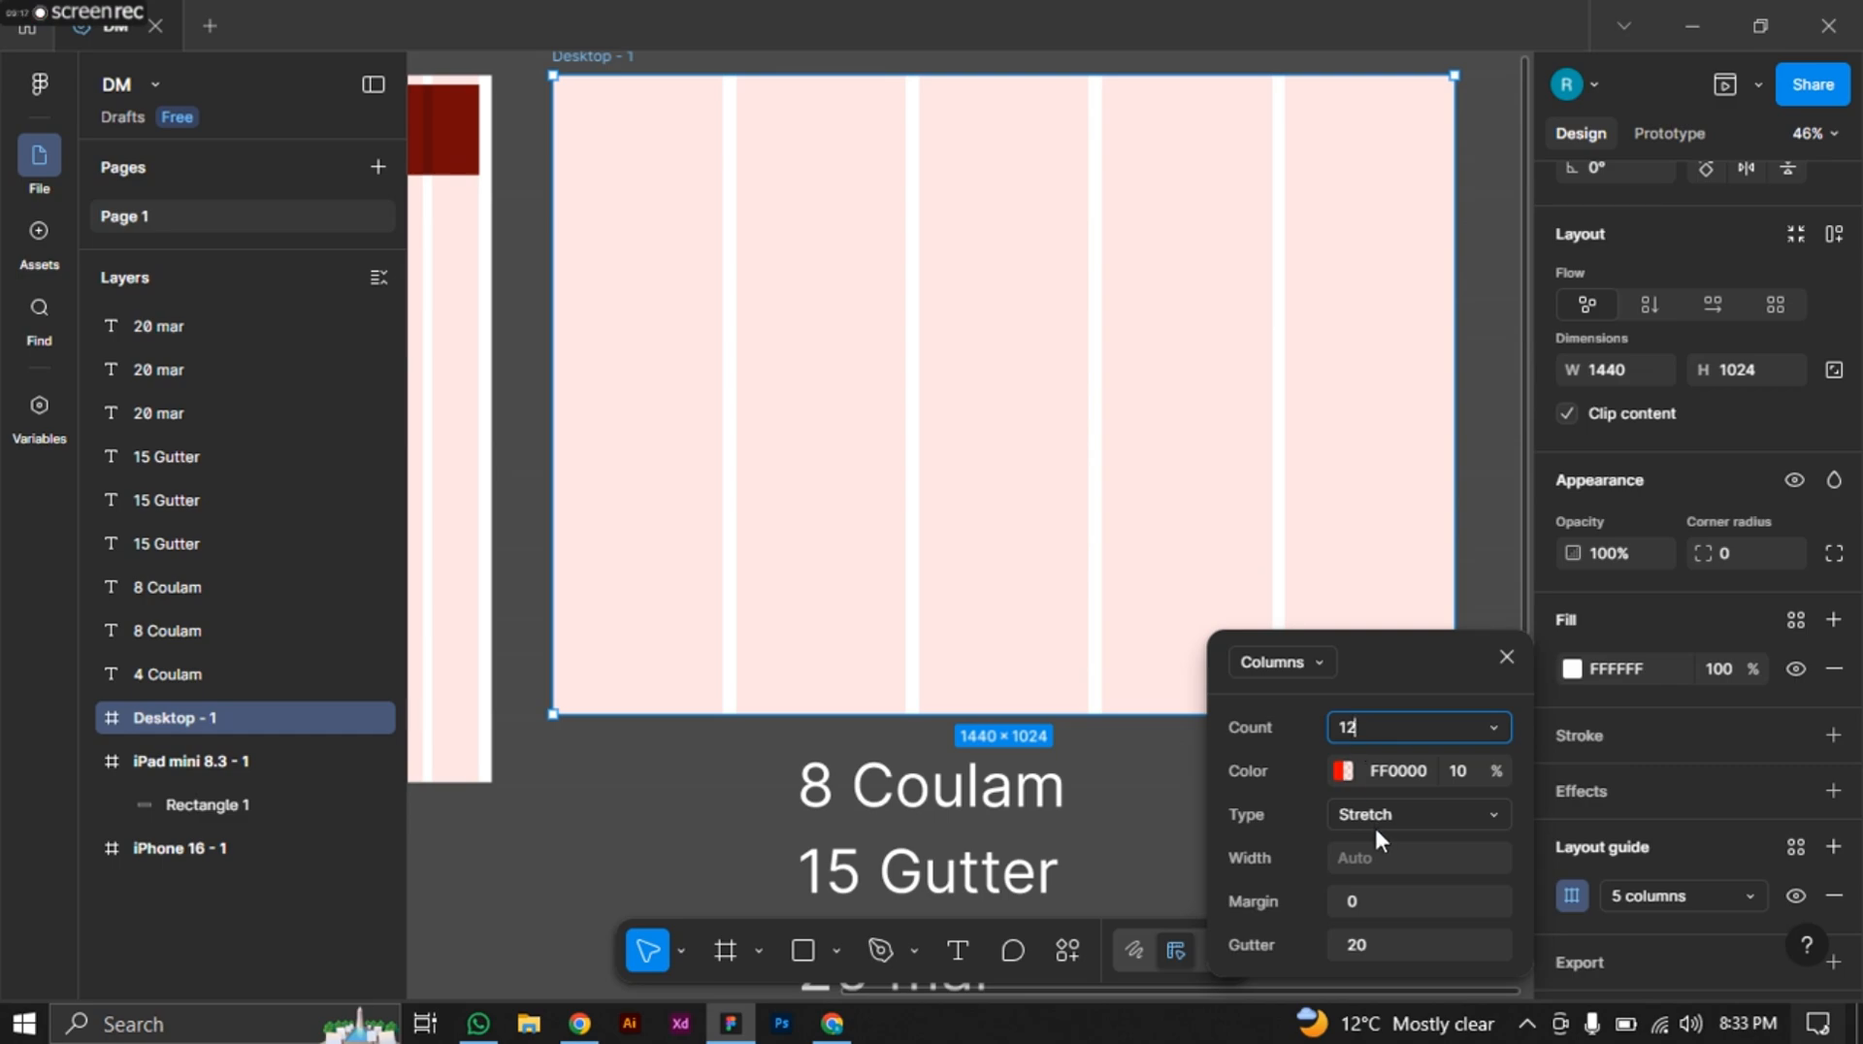
pyautogui.click(1348, 903)
pyautogui.write('2')
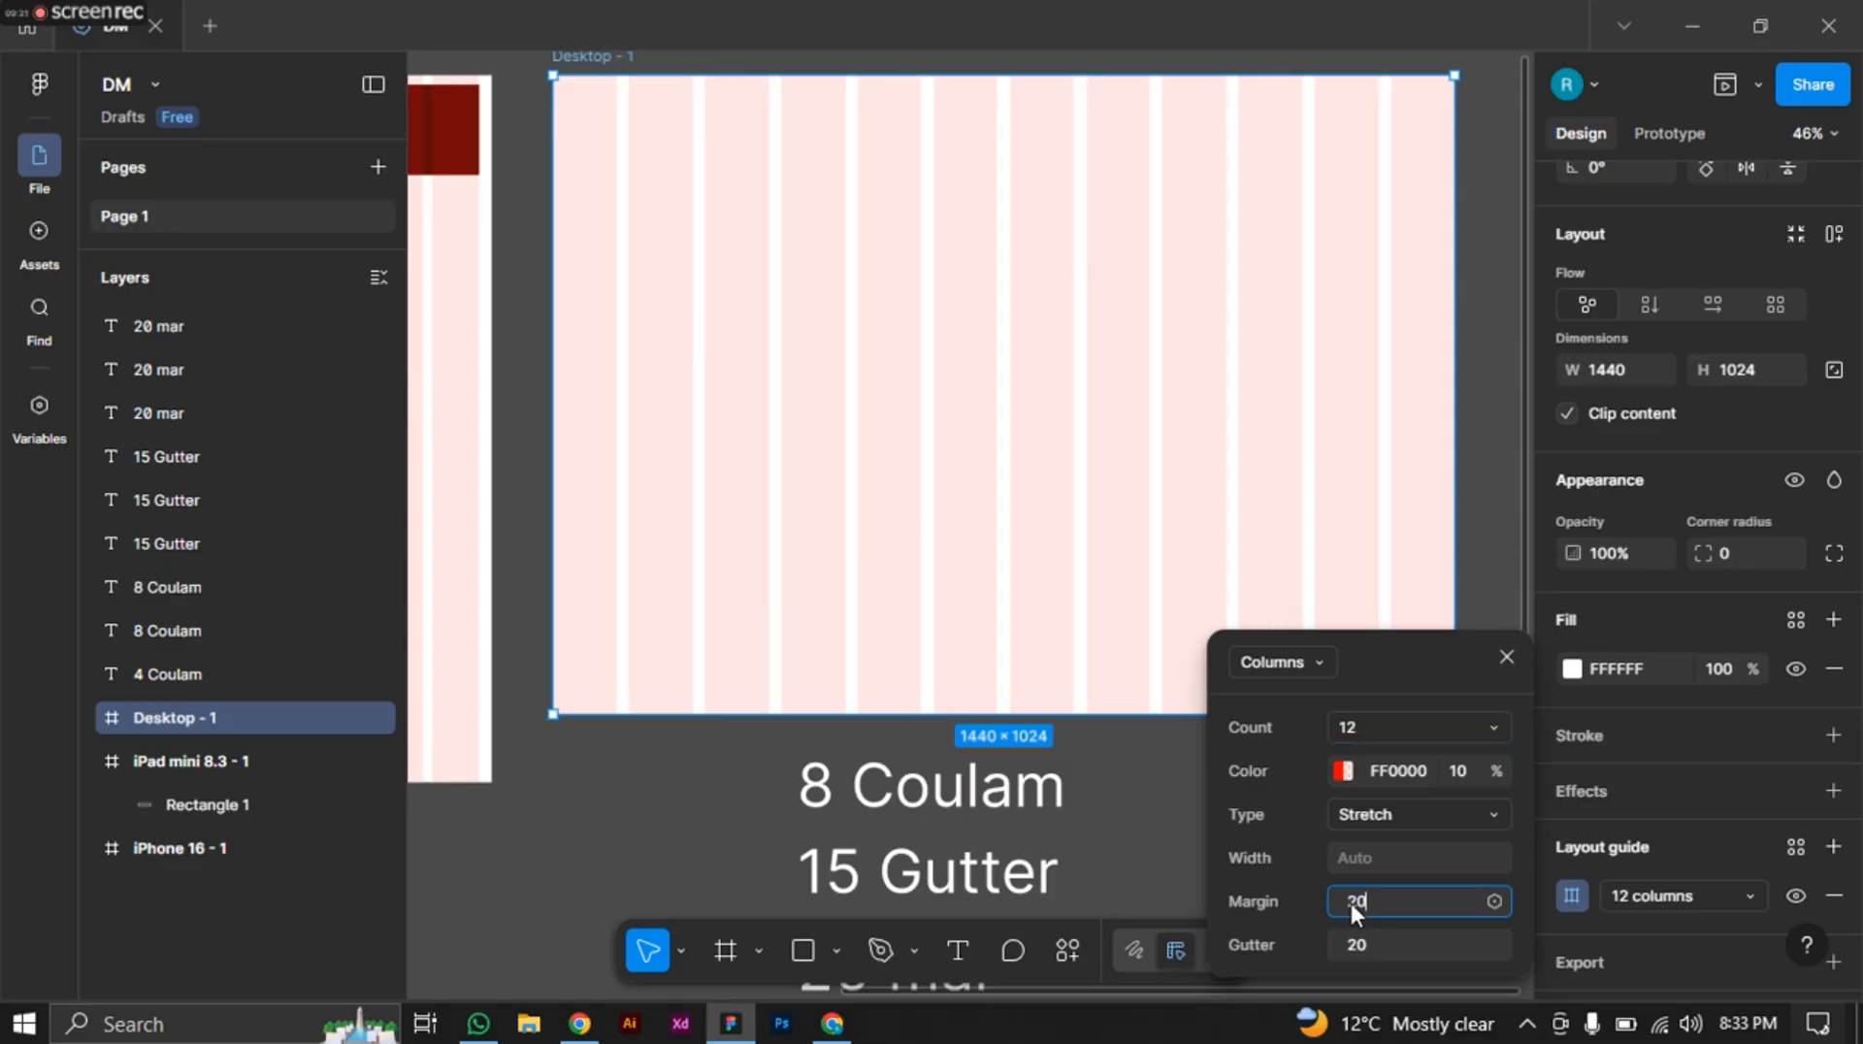
pyautogui.write('0')
pyautogui.click(1360, 941)
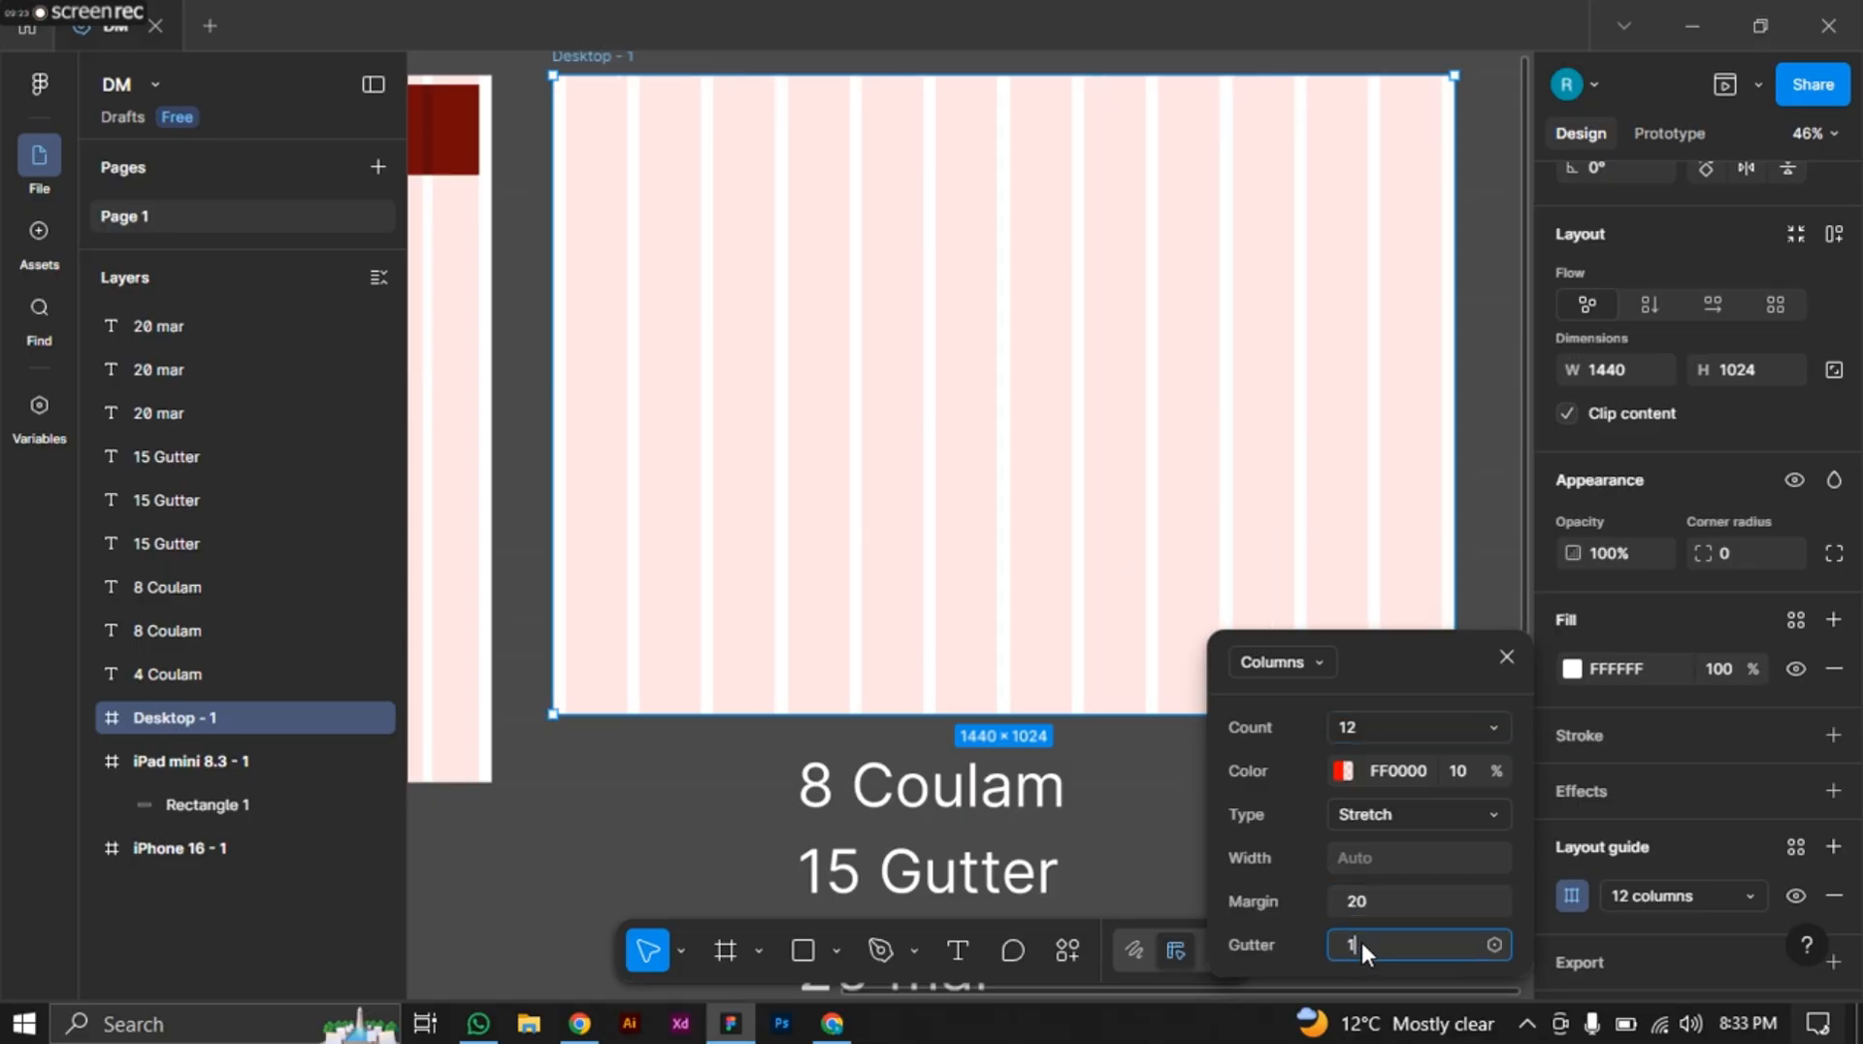
pyautogui.write('15')
pyautogui.press('Return')
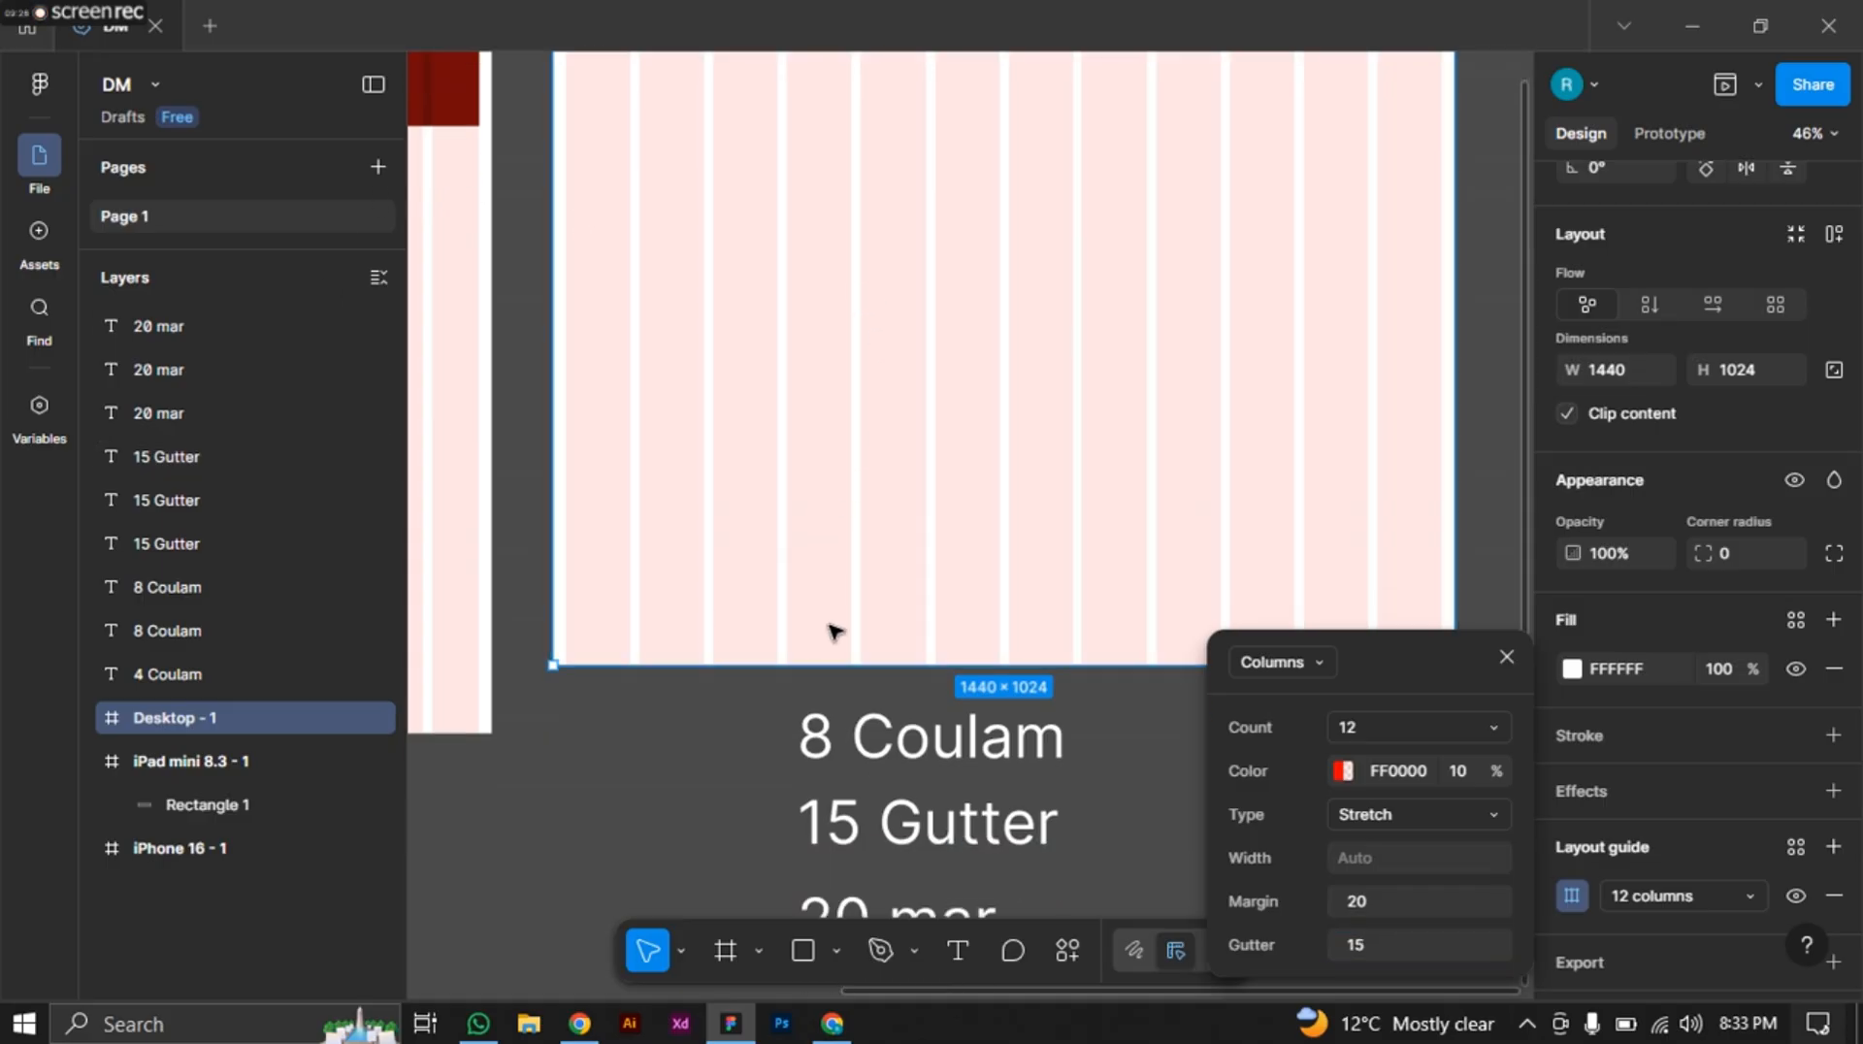
# Change the column label under the Desktop frame to "12 Coulam".
pyautogui.scroll(-1, 831, 633)
pyautogui.scroll(-1, 820, 747)
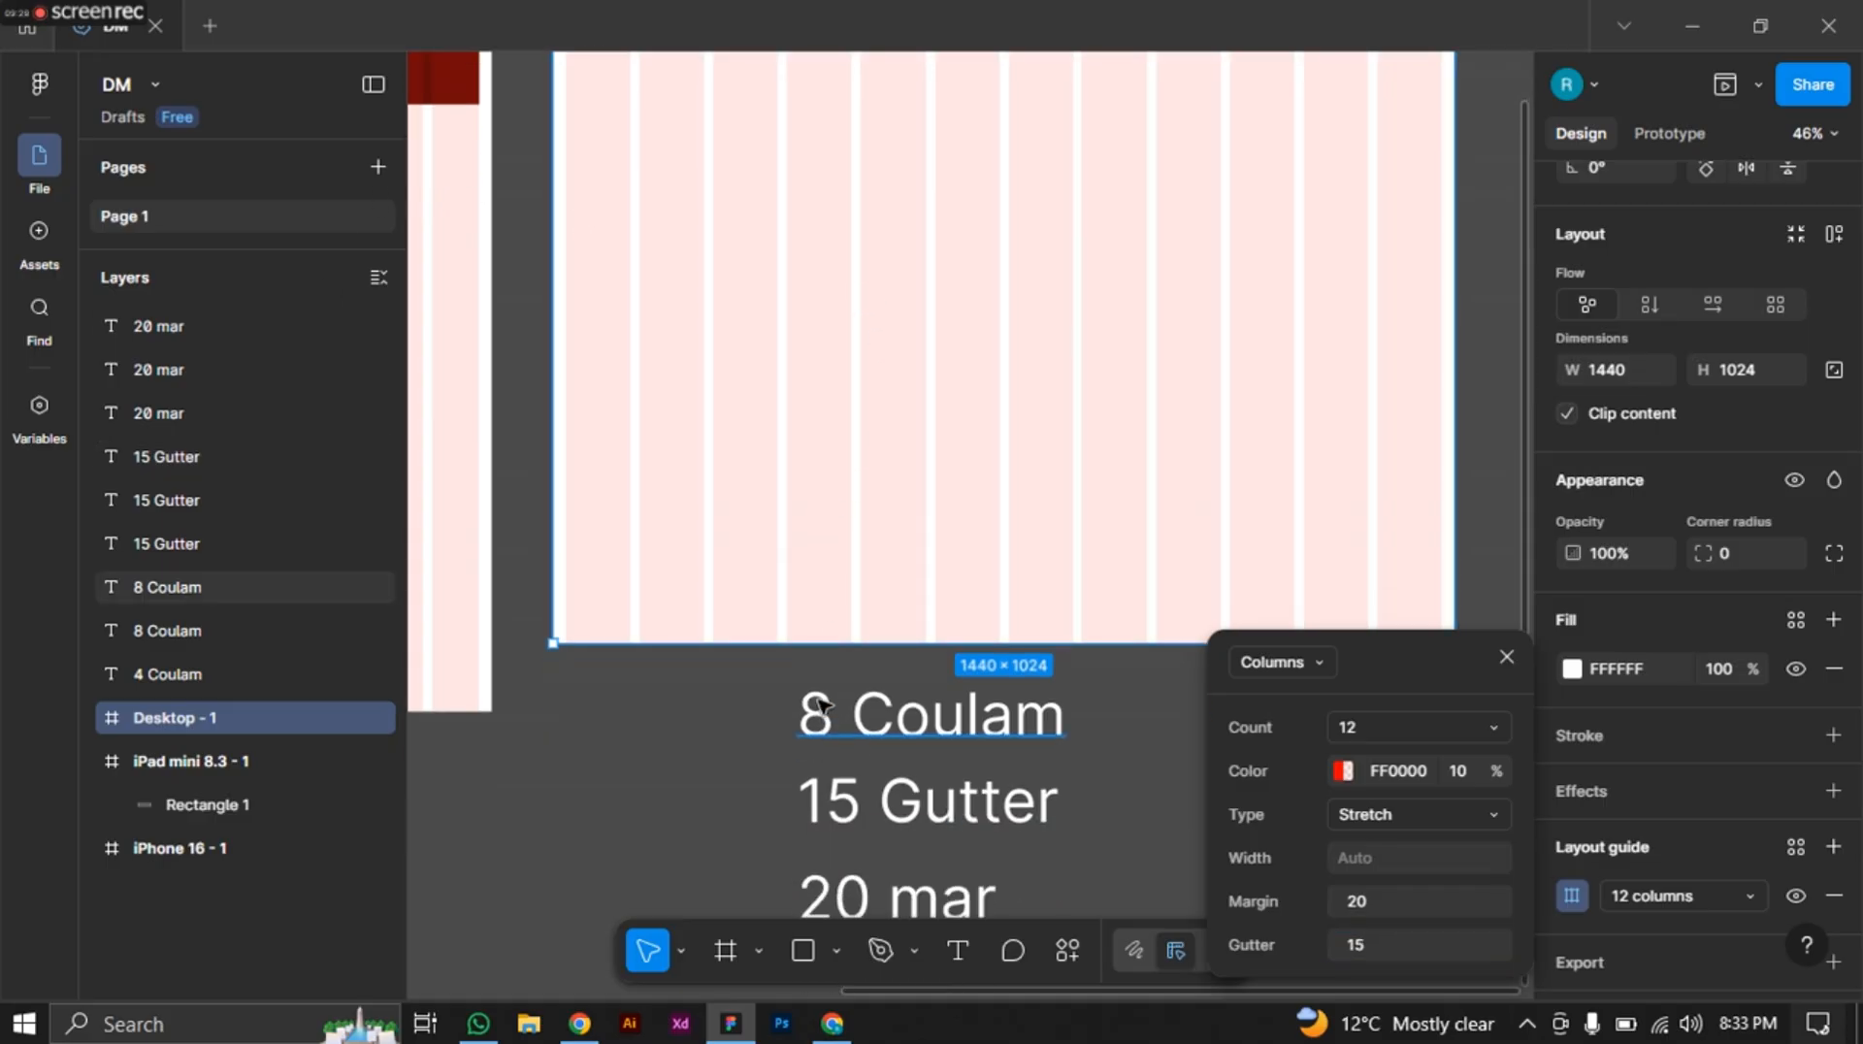
pyautogui.click(821, 723)
pyautogui.doubleClick(820, 725)
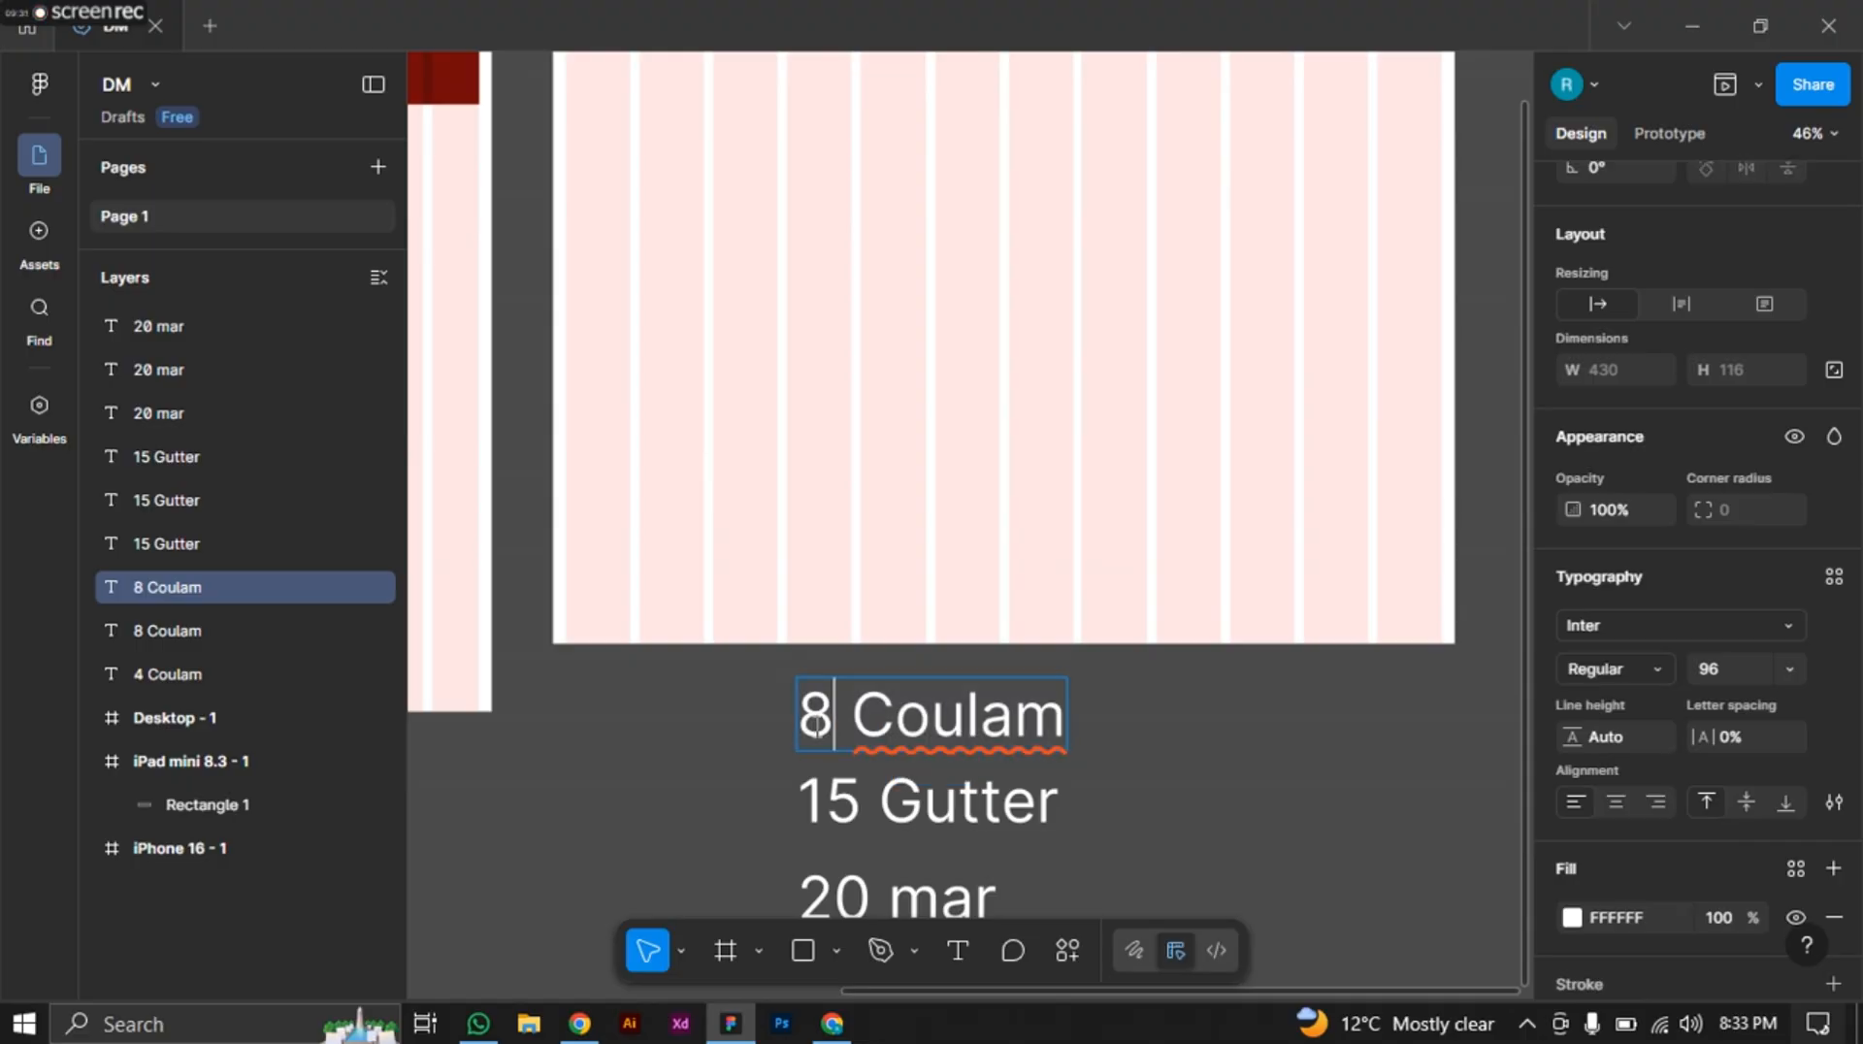
pyautogui.doubleClick(815, 727)
pyautogui.write('12')
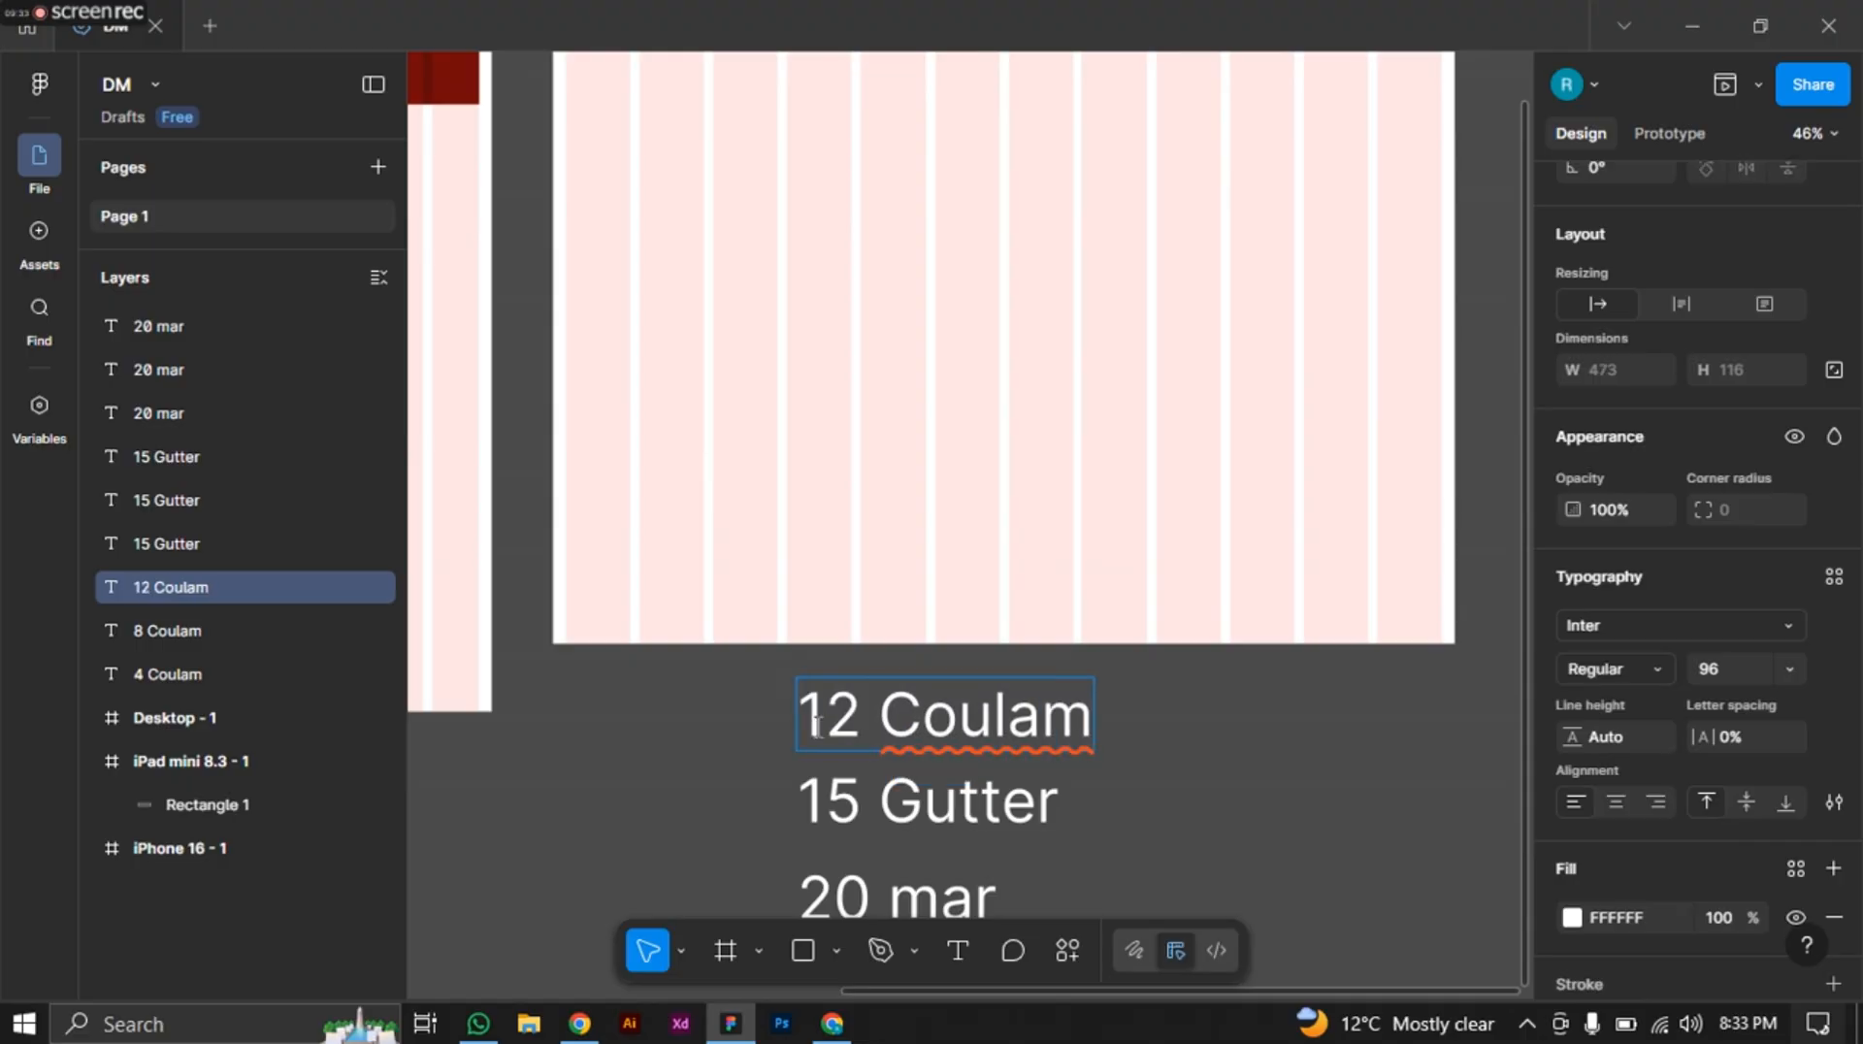
pyautogui.scroll(-1, 1258, 718)
pyautogui.scroll(-2, 1258, 713)
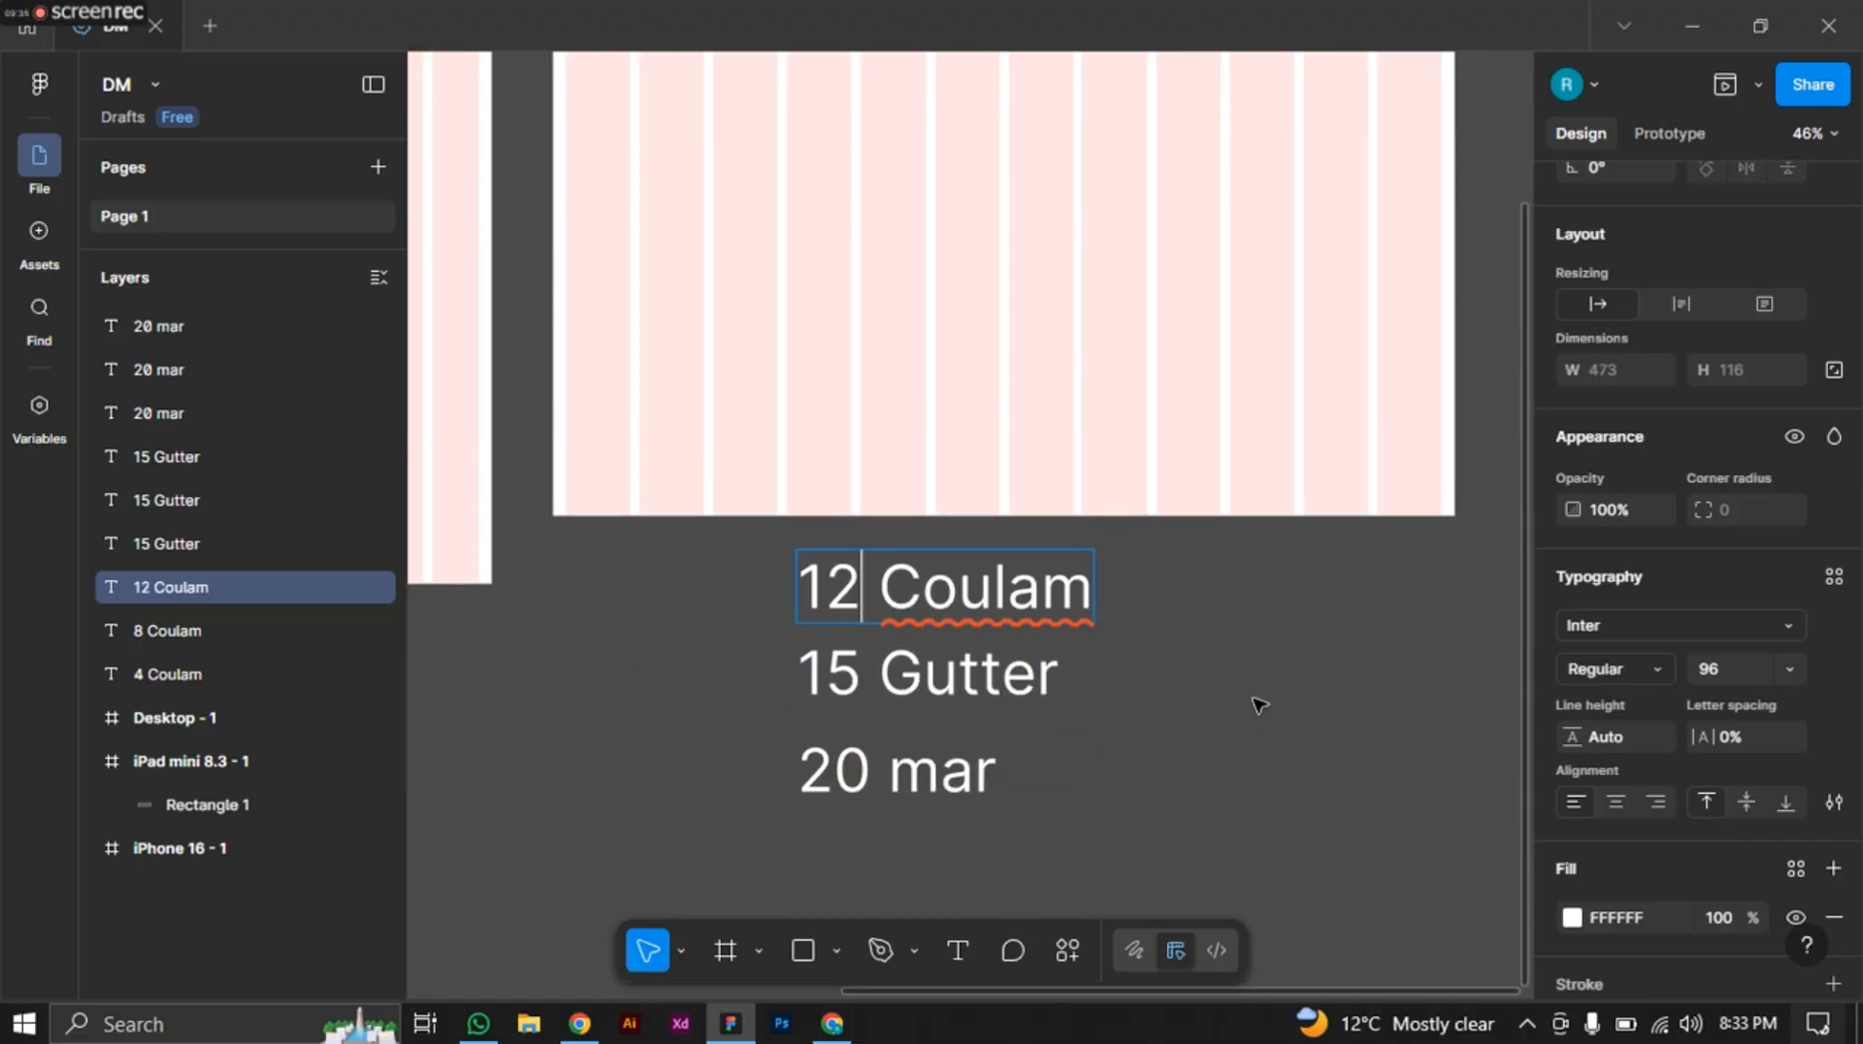
pyautogui.keyDown('ctrl'); pyautogui.scroll(-3, 1259, 709); pyautogui.keyUp('ctrl')
pyautogui.keyDown('ctrl'); pyautogui.scroll(-1, 1252, 700); pyautogui.keyUp('ctrl')
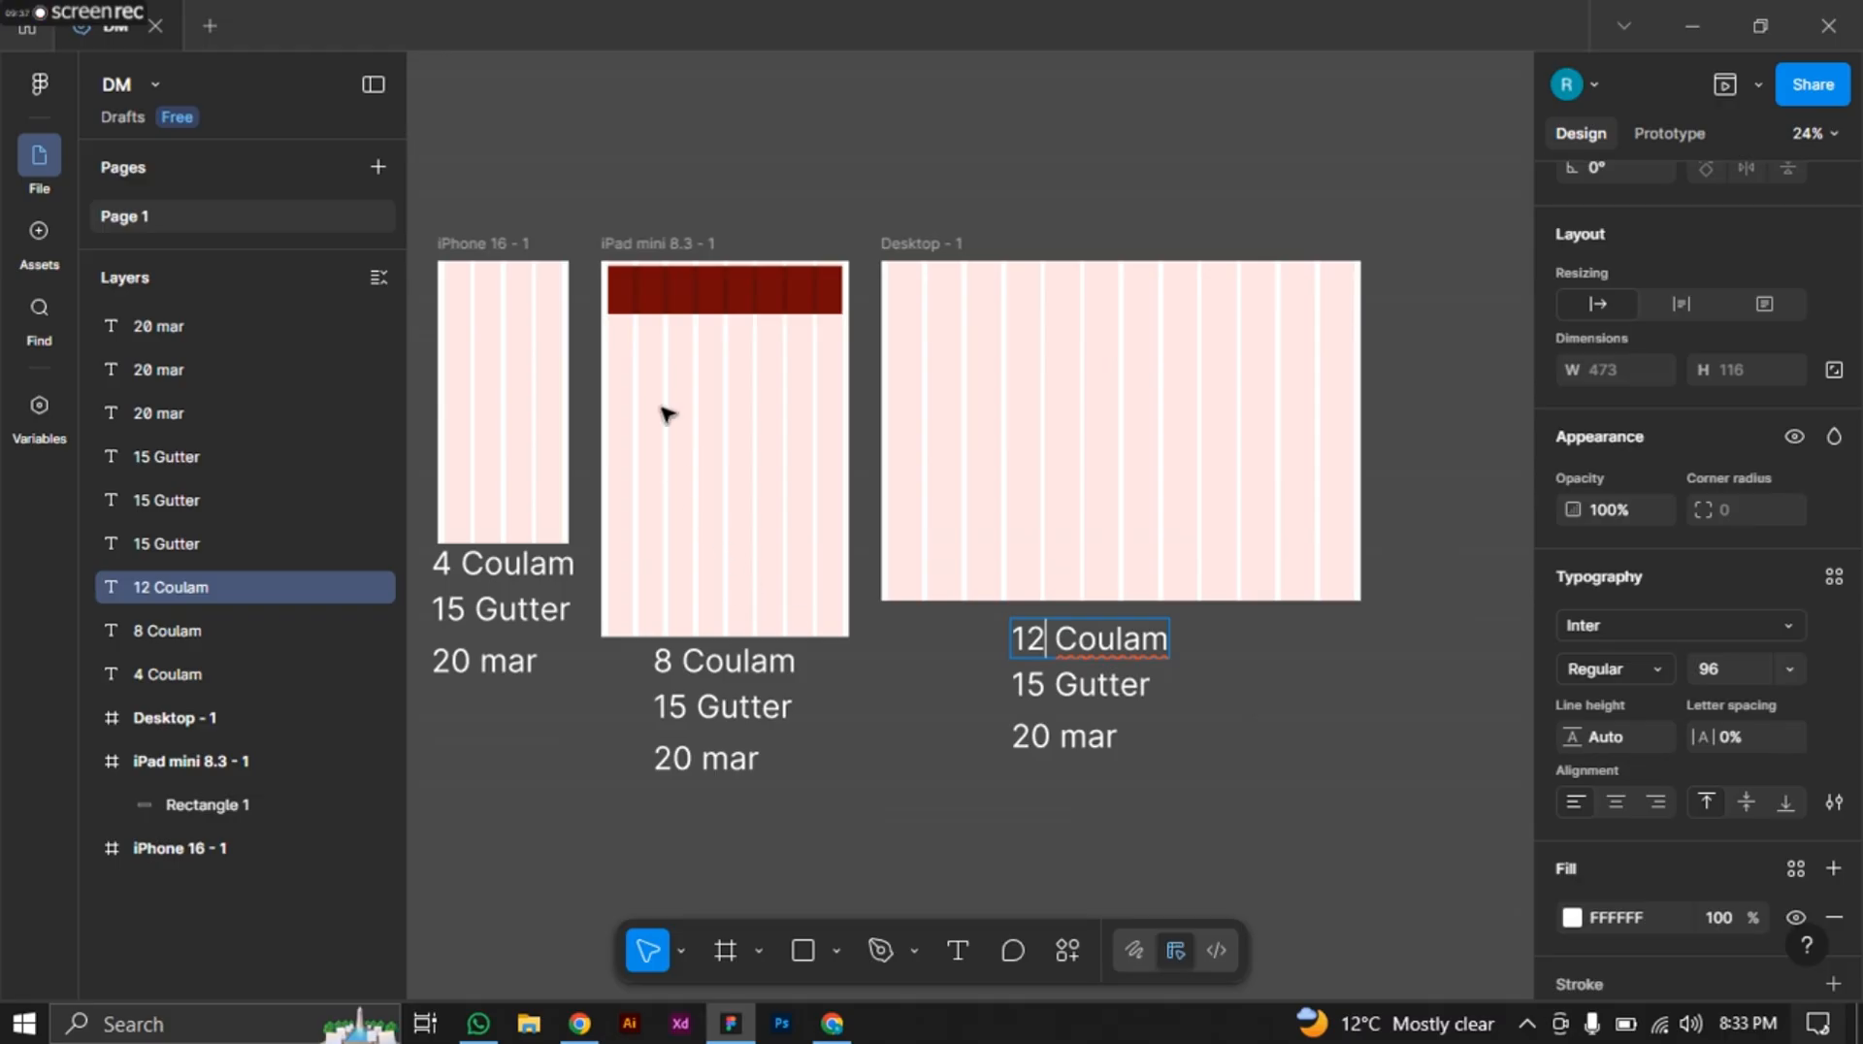
pyautogui.press('Escape')
pyautogui.hscroll(-3, 778, 191)
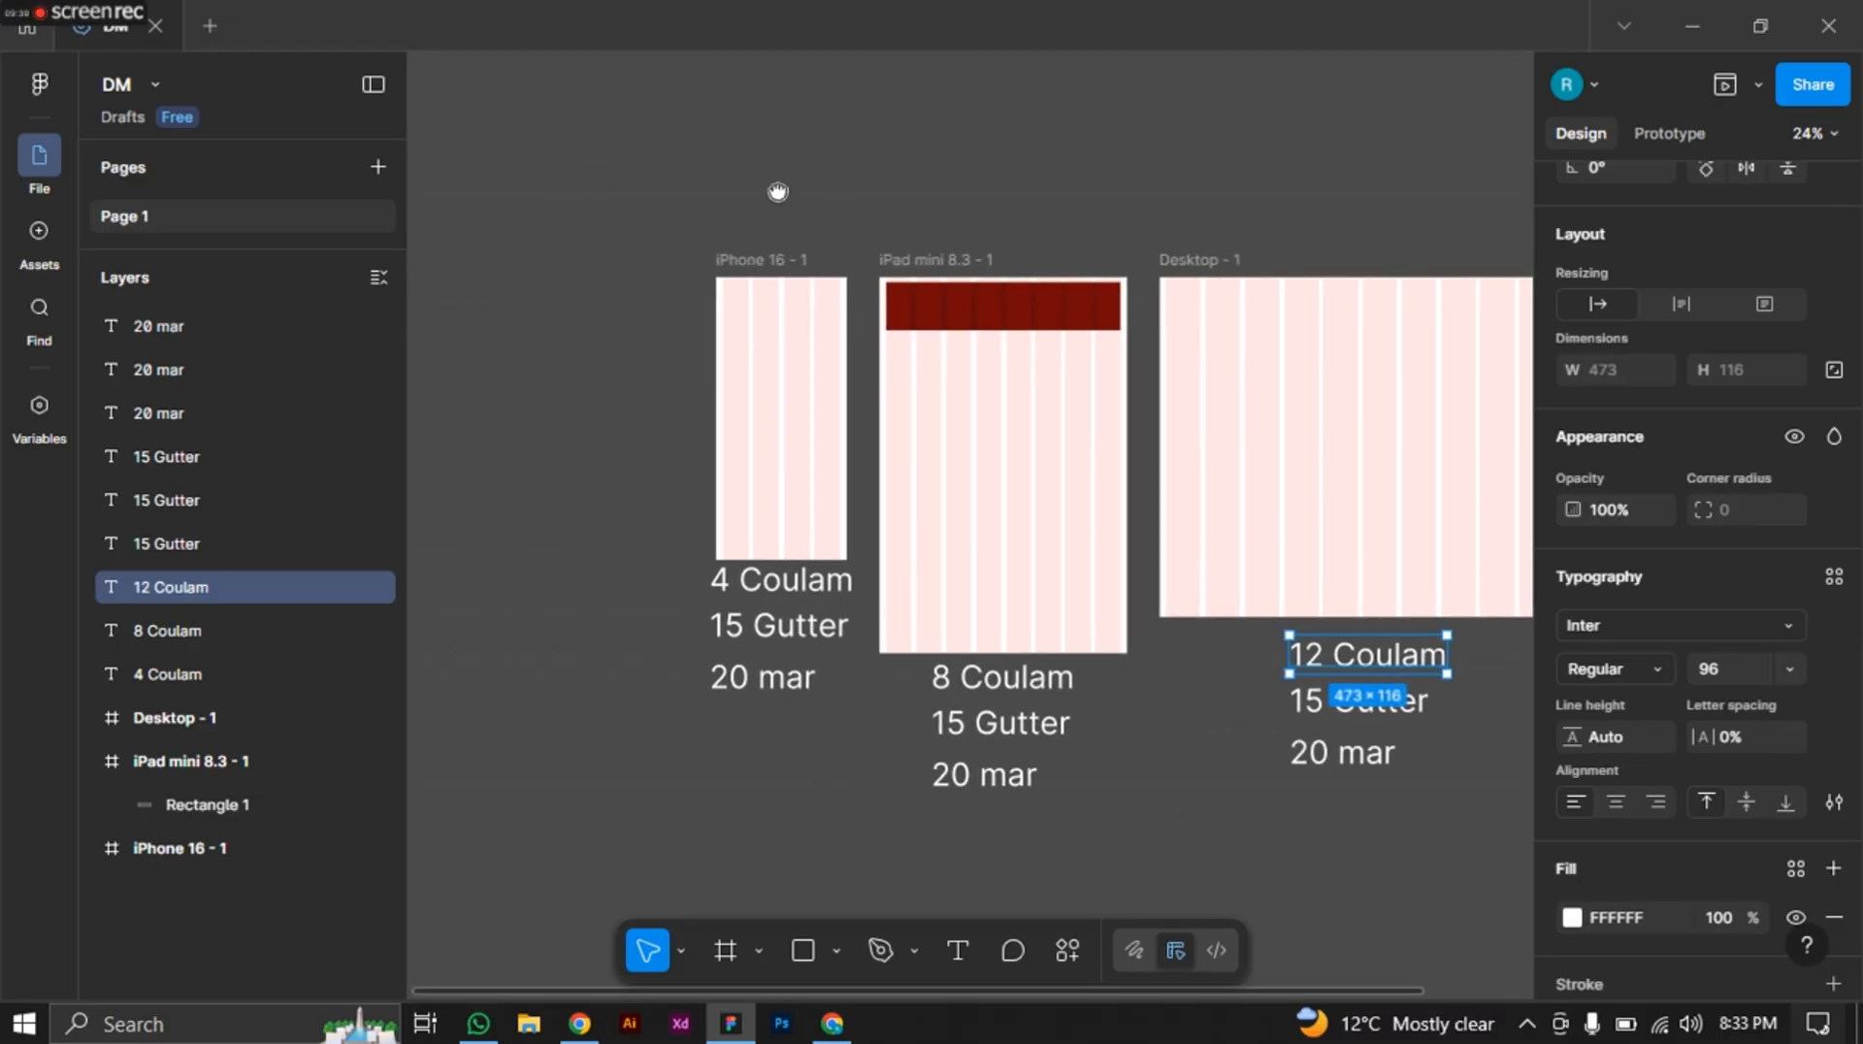